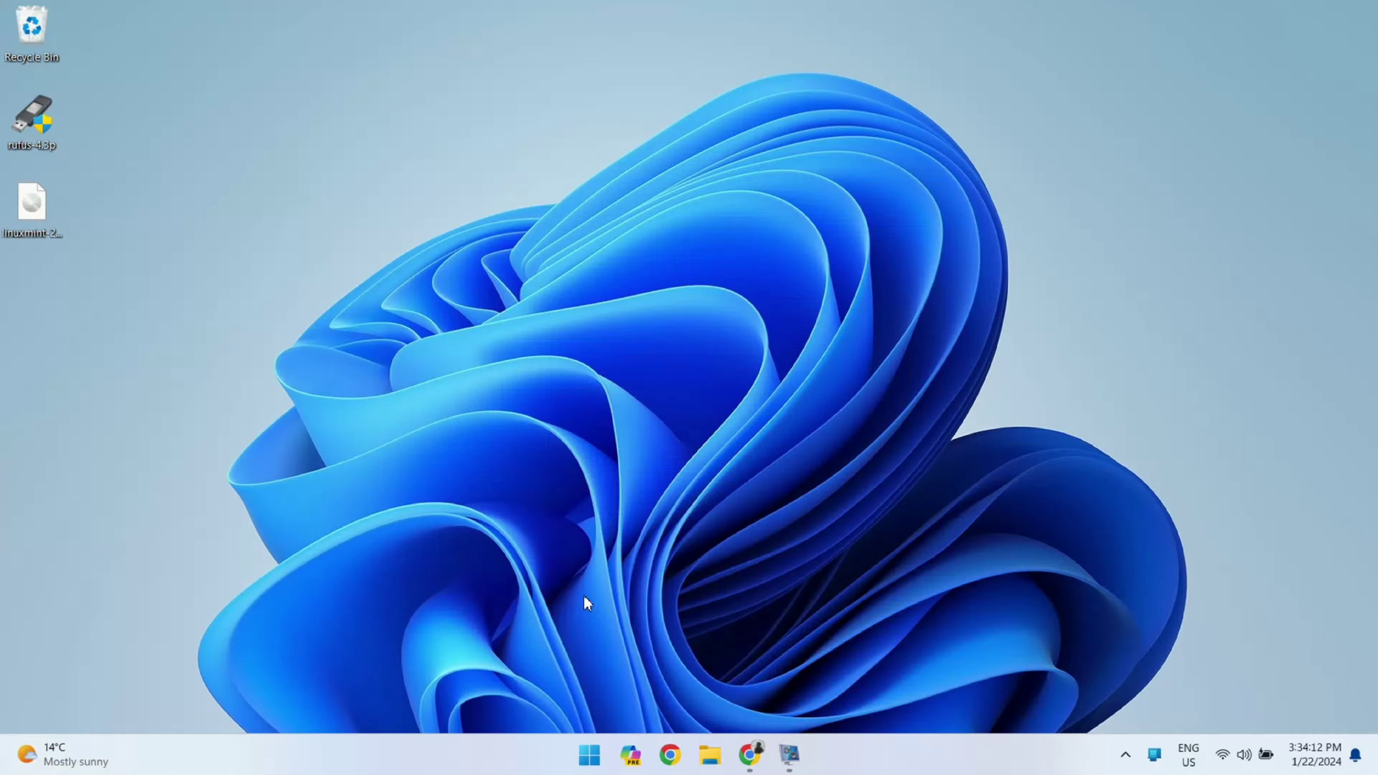
# Open and close the Windows Start menu, Copilot panel and Widgets board
pyautogui.click(600, 766)
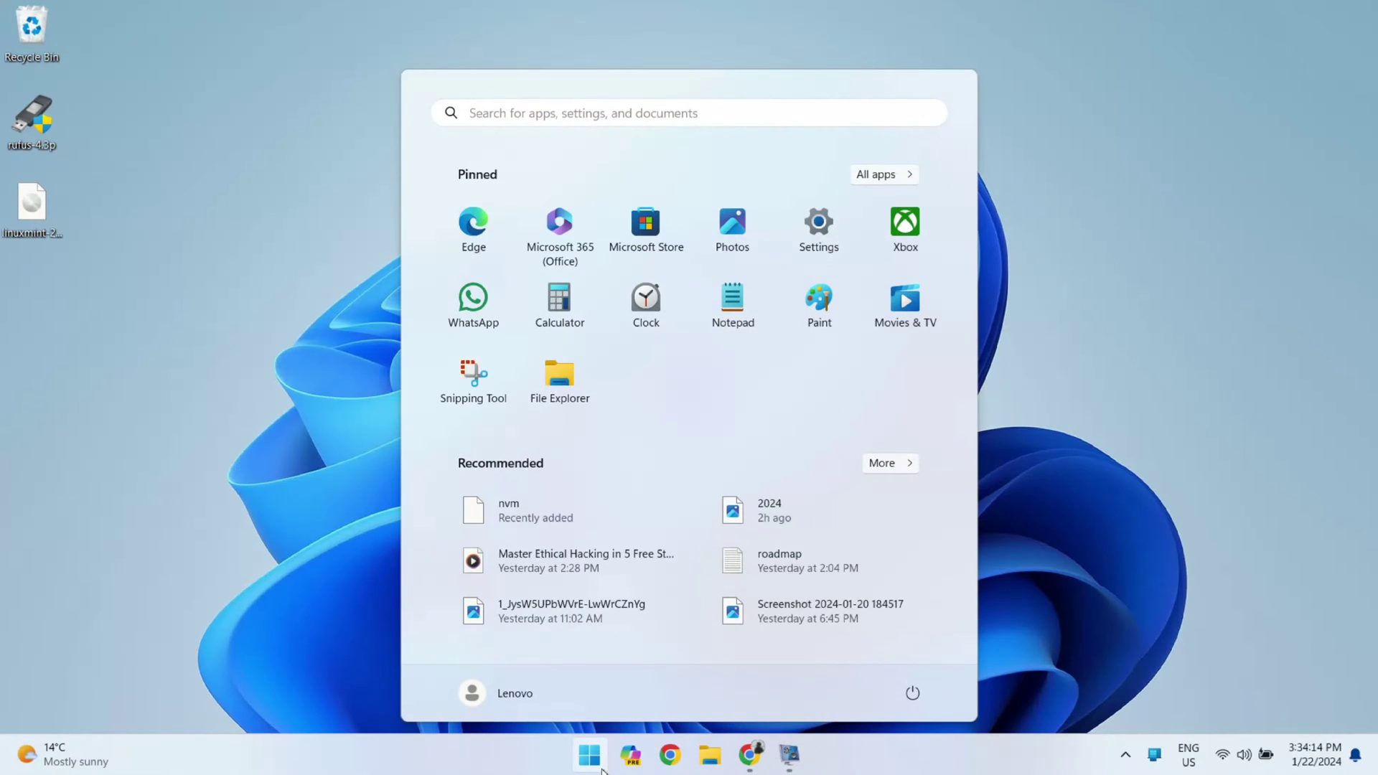
pyautogui.click(602, 768)
pyautogui.click(623, 761)
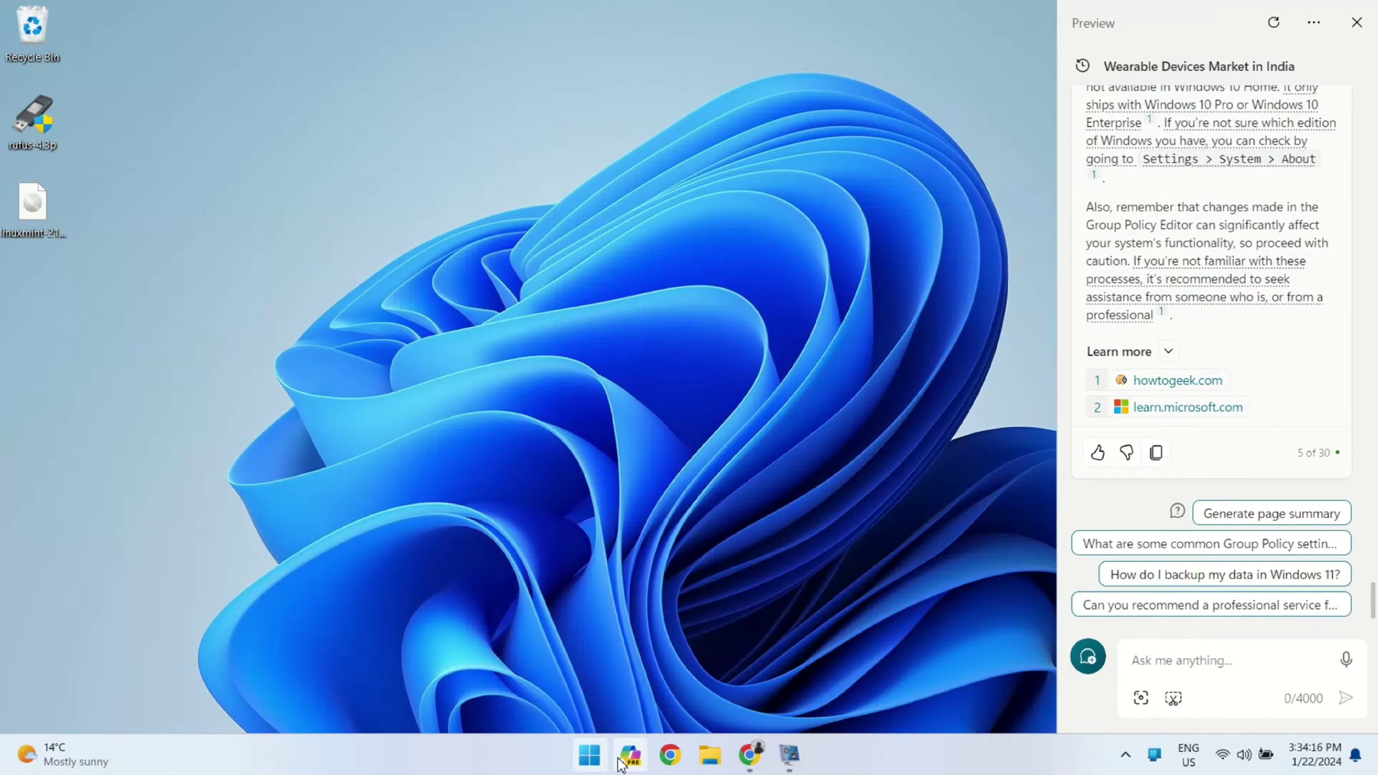
pyautogui.click(589, 764)
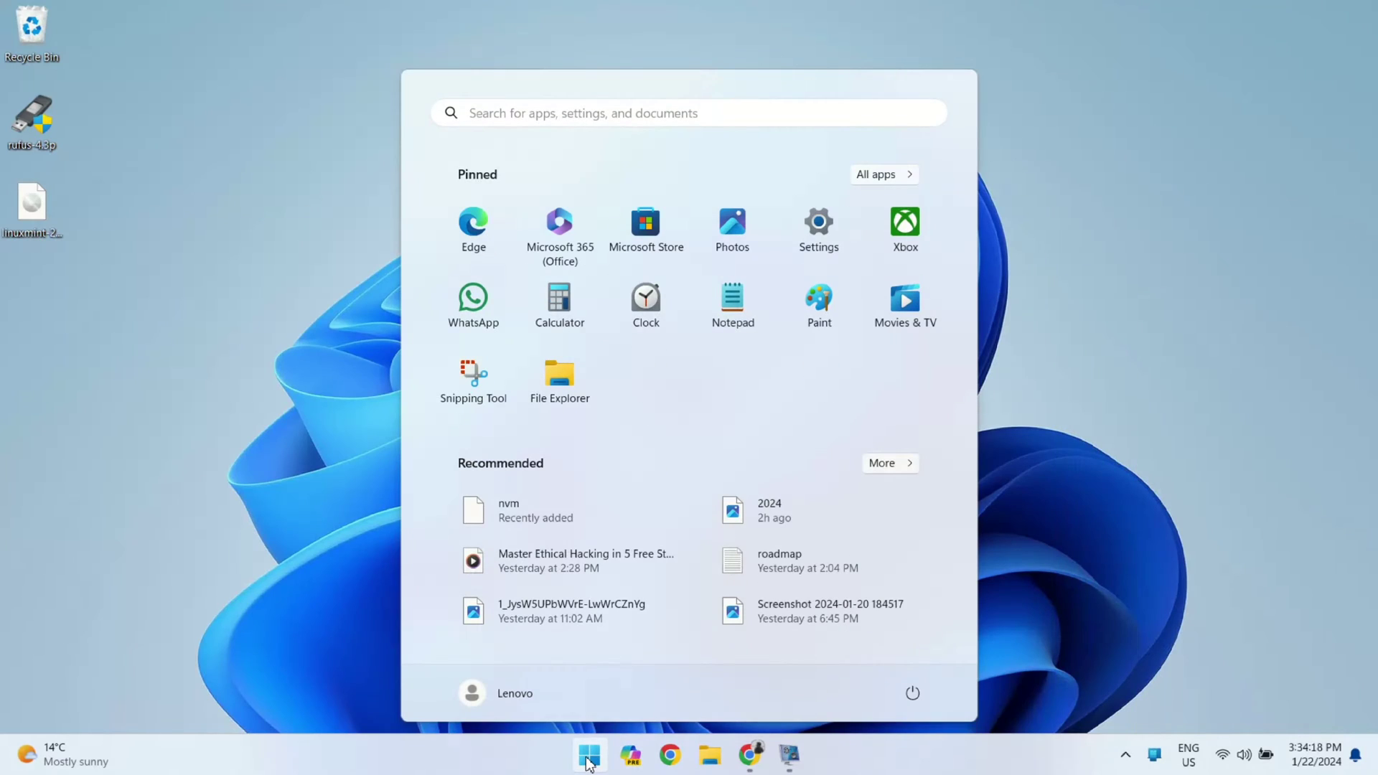
pyautogui.click(588, 763)
pyautogui.click(27, 758)
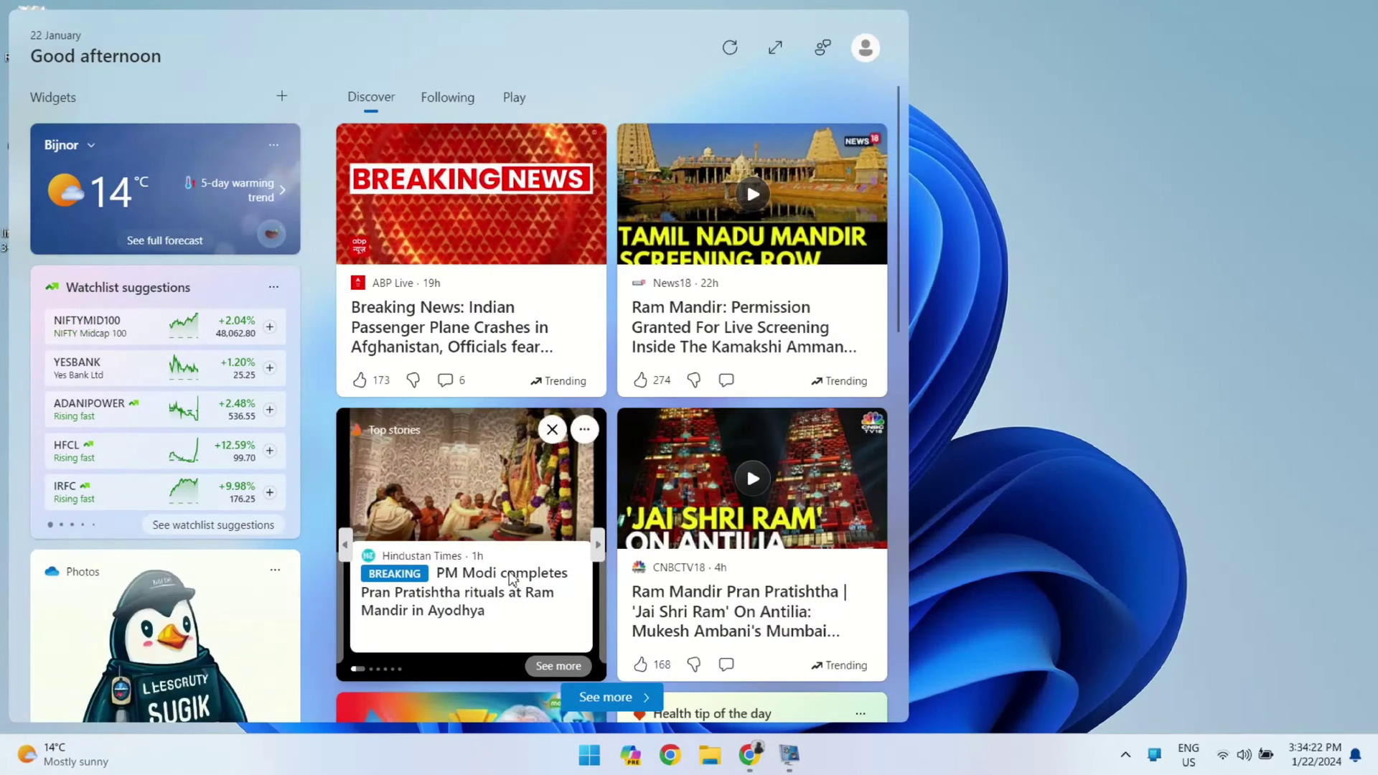
pyautogui.scroll(-10, 509, 571)
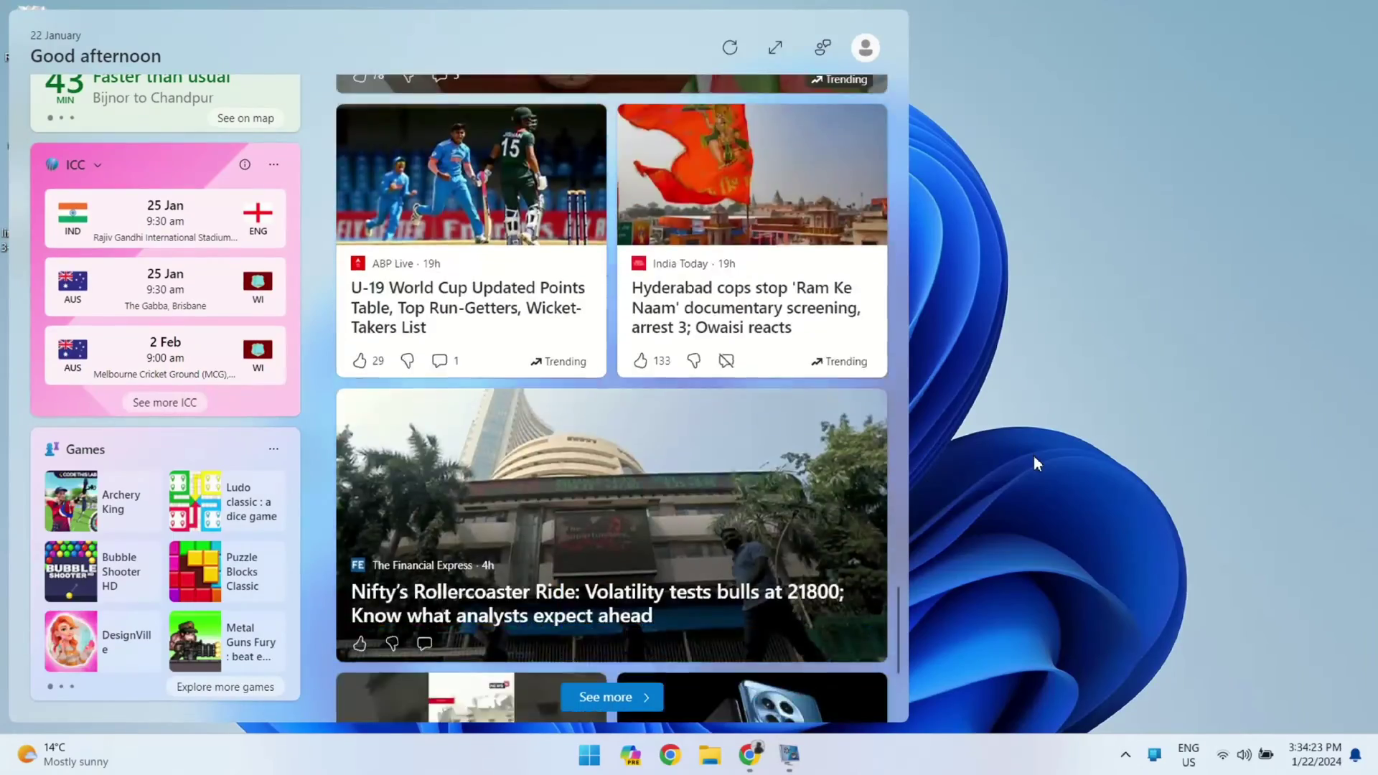
pyautogui.click(1036, 463)
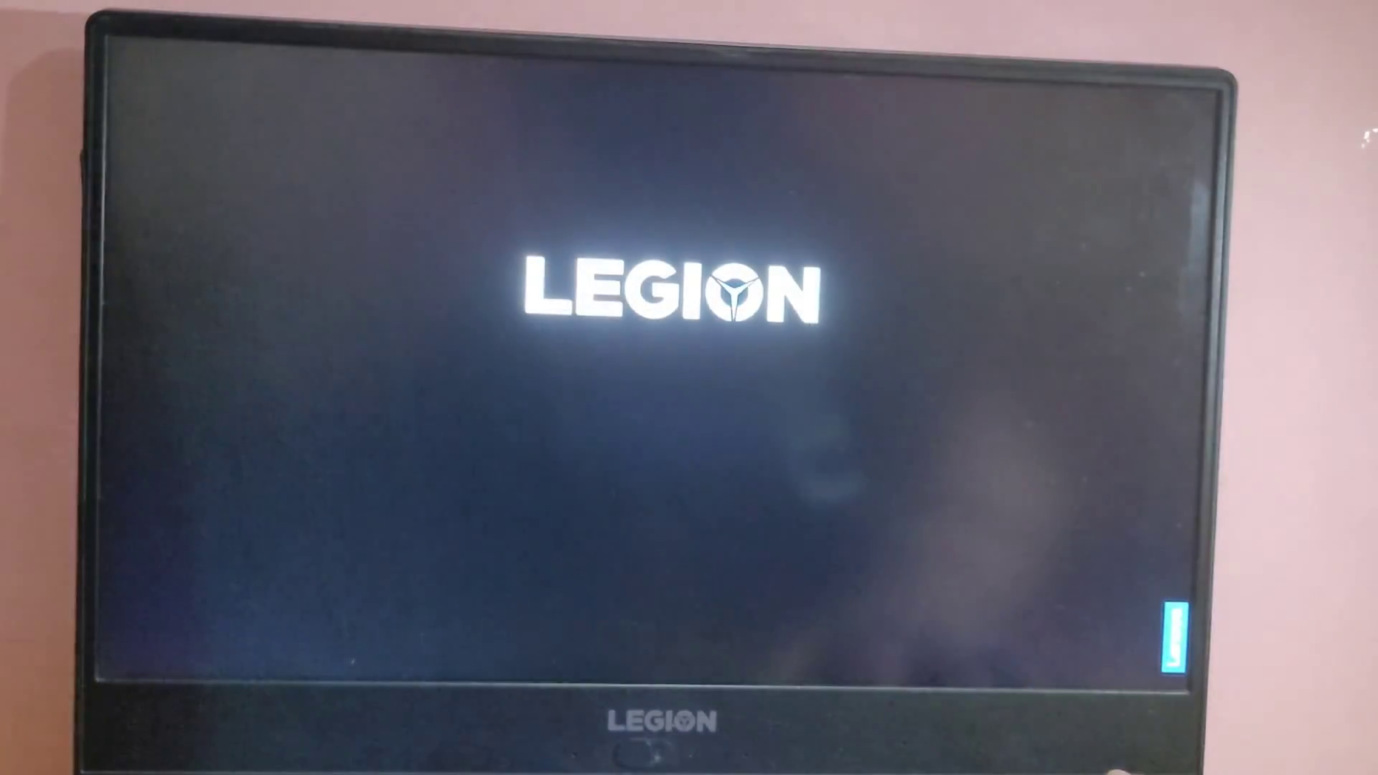
# Bring up the F12 boot device list and step through its entries
pyautogui.press('F12')
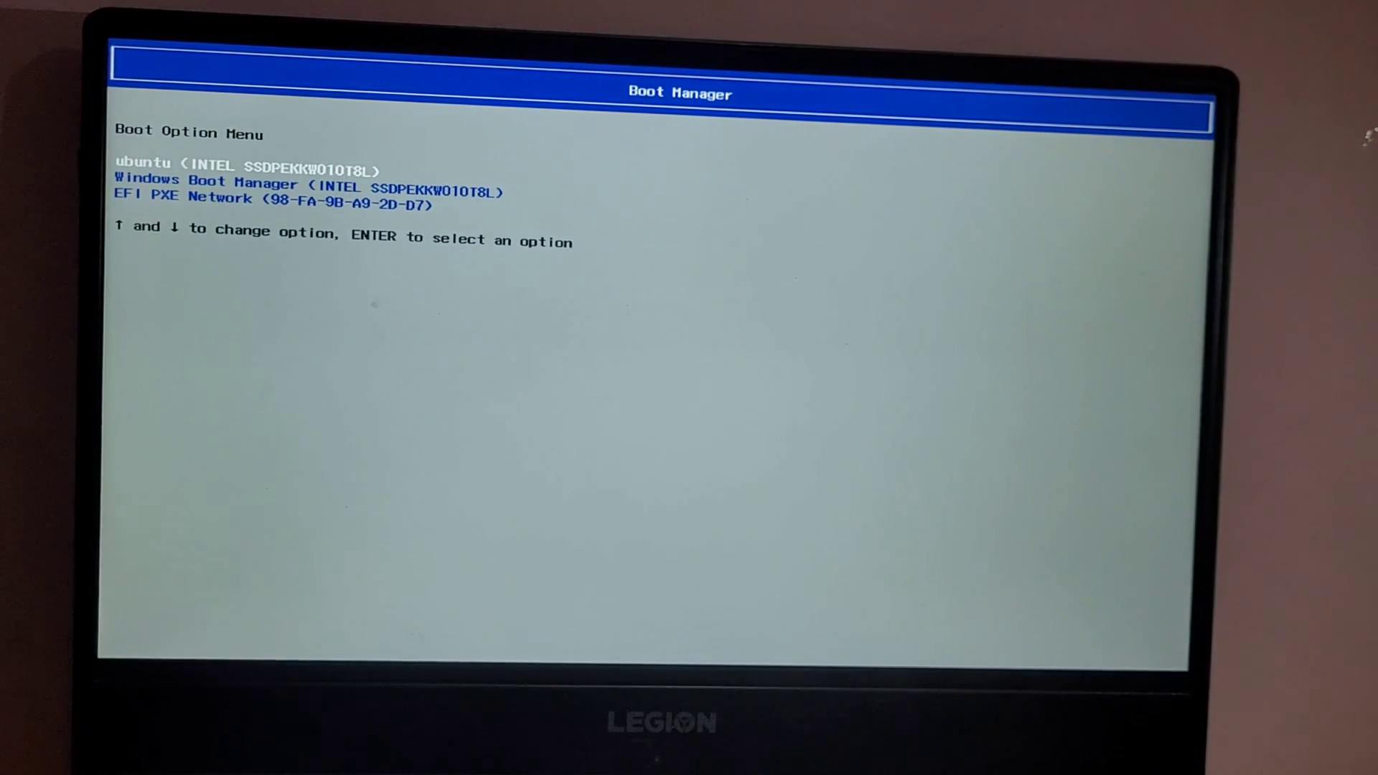
pyautogui.press('Down')
pyautogui.press('Up')
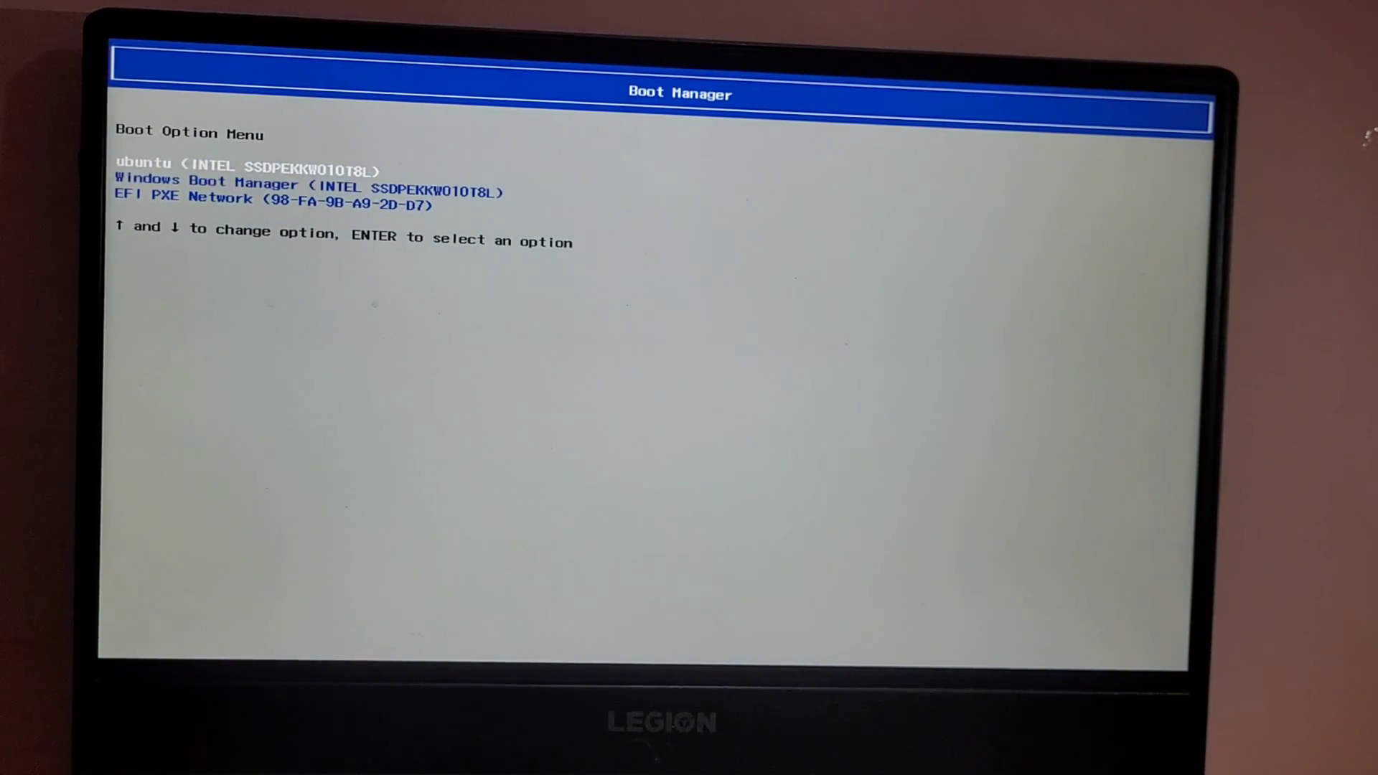
pyautogui.press('Down')
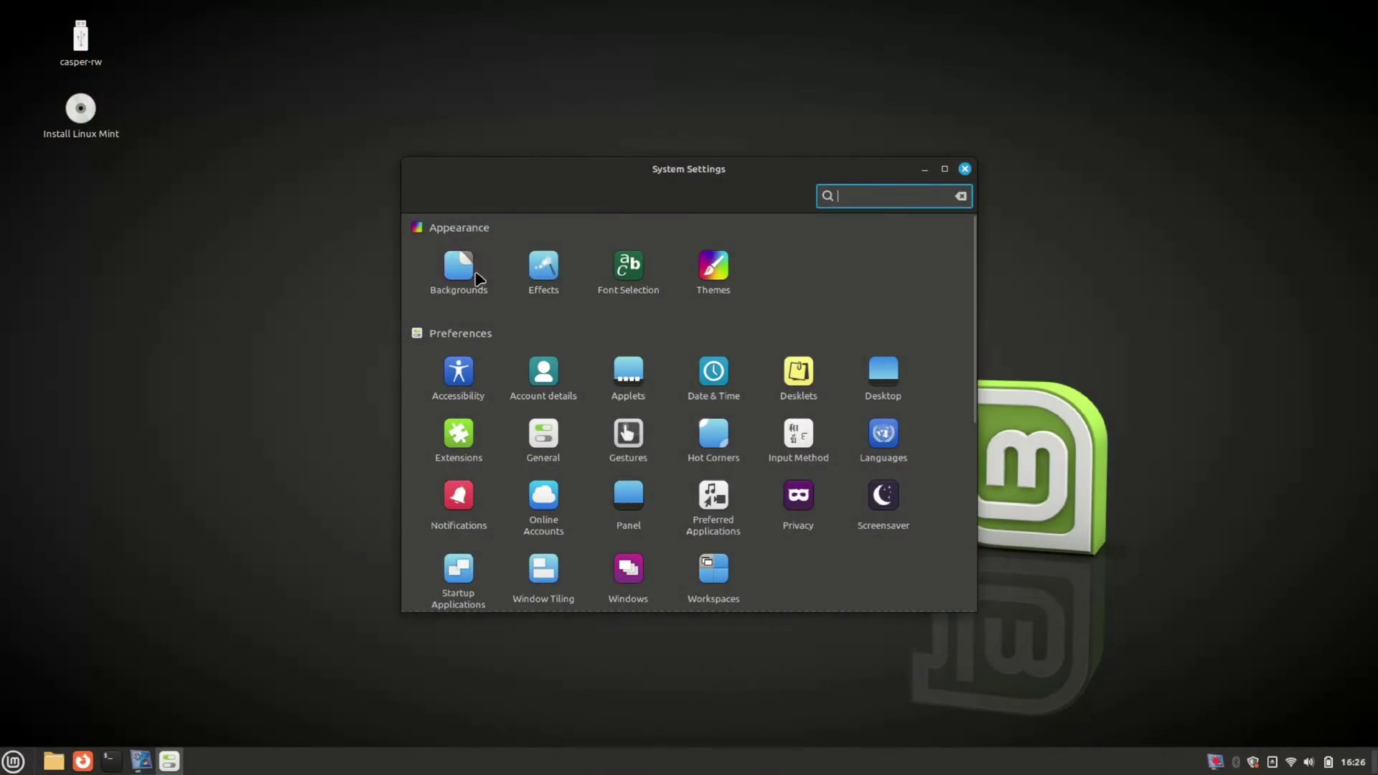
# Try the eDesigner, Sele and green Mint wallpapers in Backgrounds settings
pyautogui.click(467, 271)
pyautogui.click(683, 265)
pyautogui.click(782, 269)
pyautogui.click(880, 365)
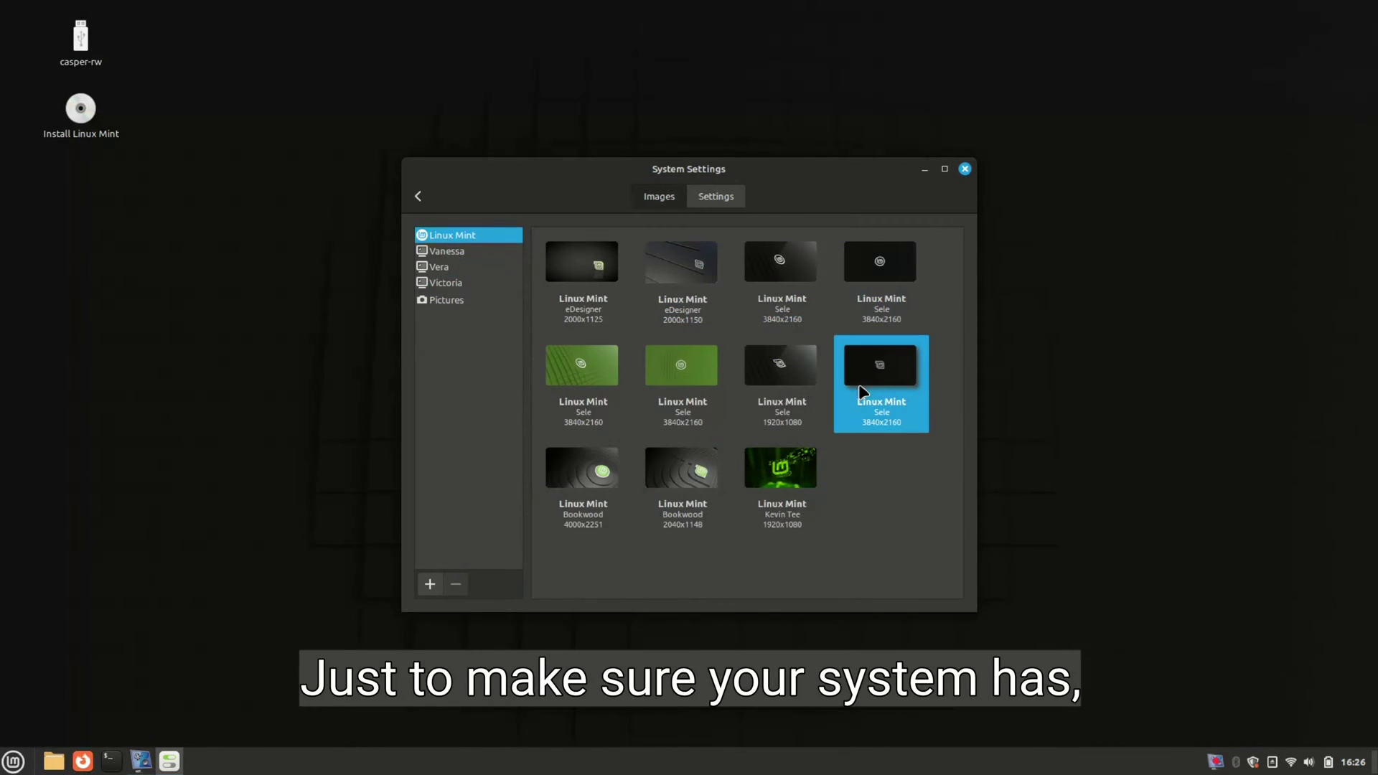
pyautogui.moveTo(414, 164); pyautogui.dragTo(201, 349)
pyautogui.click(381, 442)
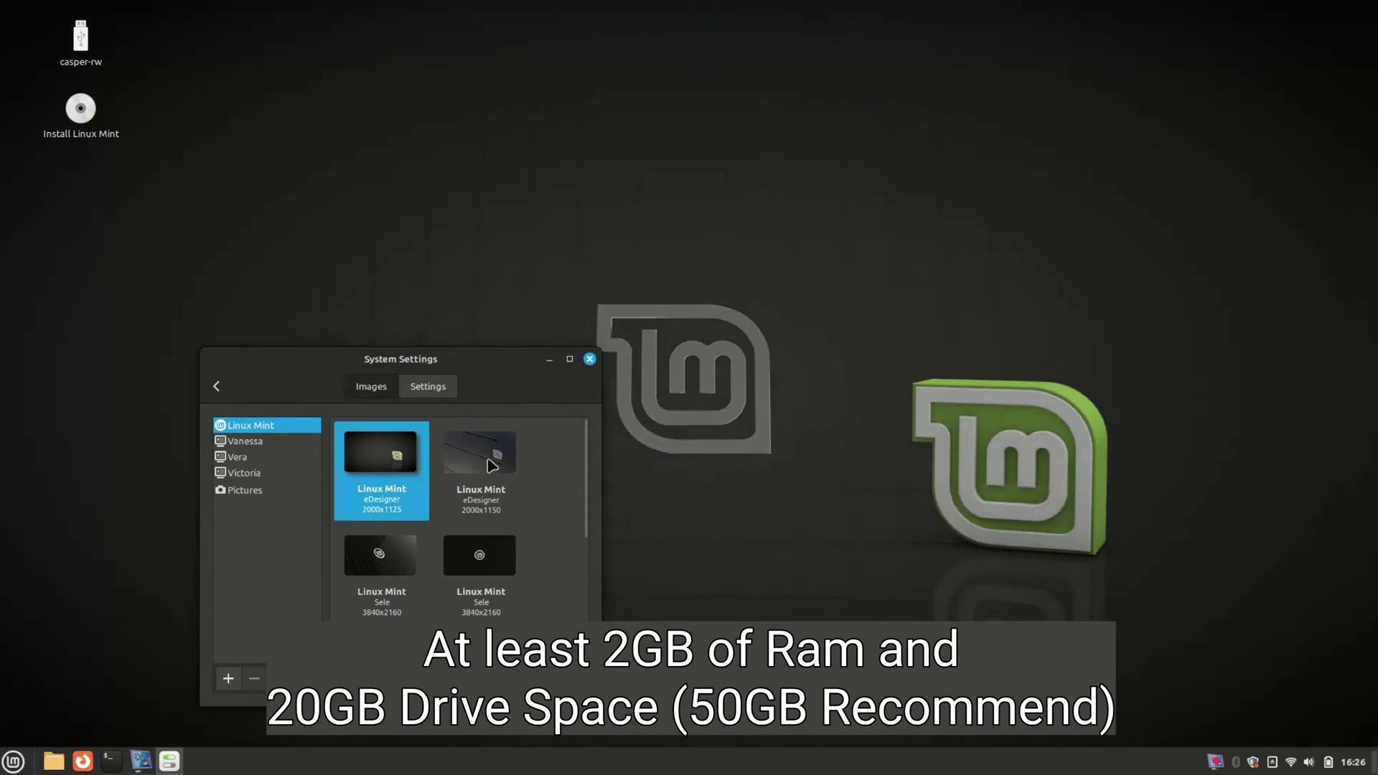
pyautogui.click(479, 441)
pyautogui.scroll(-5, 499, 551)
pyautogui.click(380, 611)
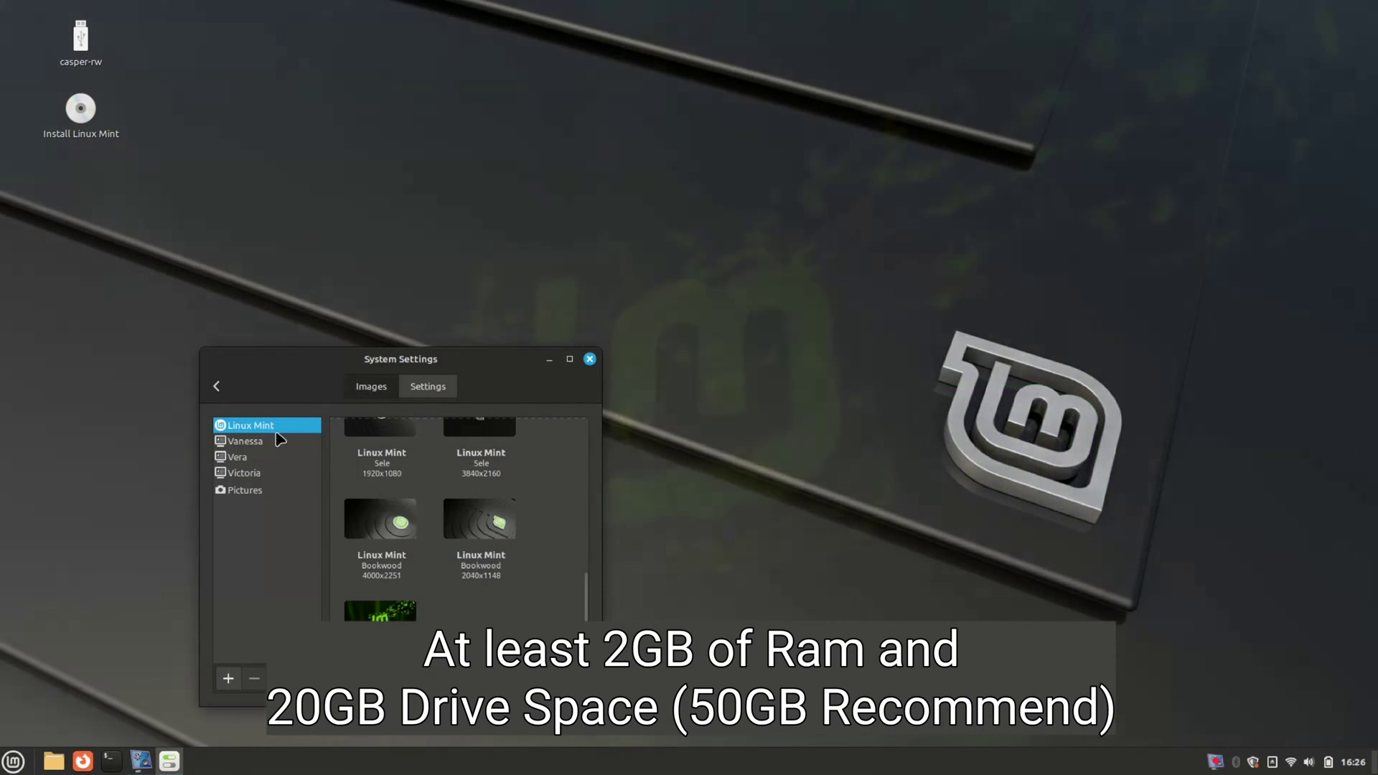
# Try the Vanessa and Vera wallpapers: Indonesia, Winding Road, Blue Lines and Frozen
pyautogui.click(276, 441)
pyautogui.click(425, 514)
pyautogui.click(381, 574)
pyautogui.click(479, 575)
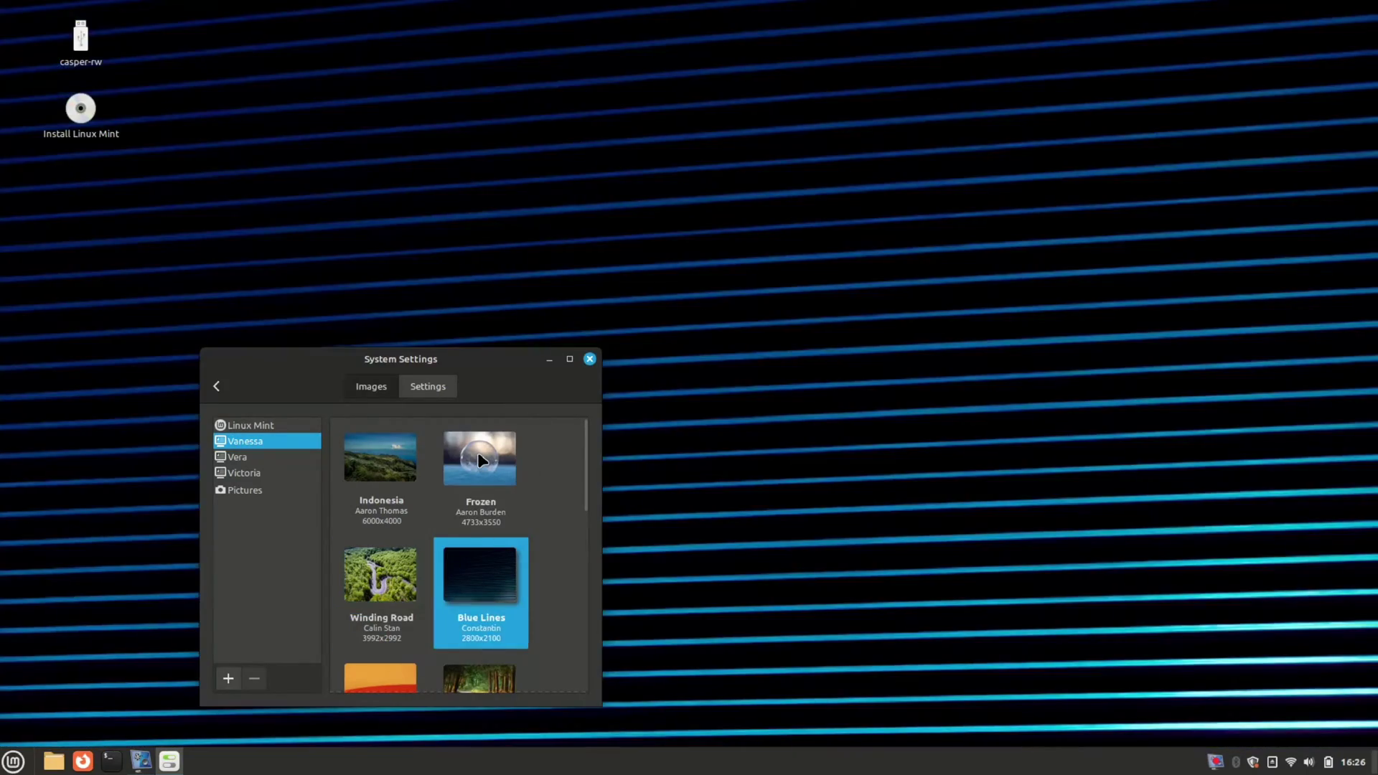
pyautogui.click(479, 459)
pyautogui.click(245, 457)
pyautogui.click(380, 481)
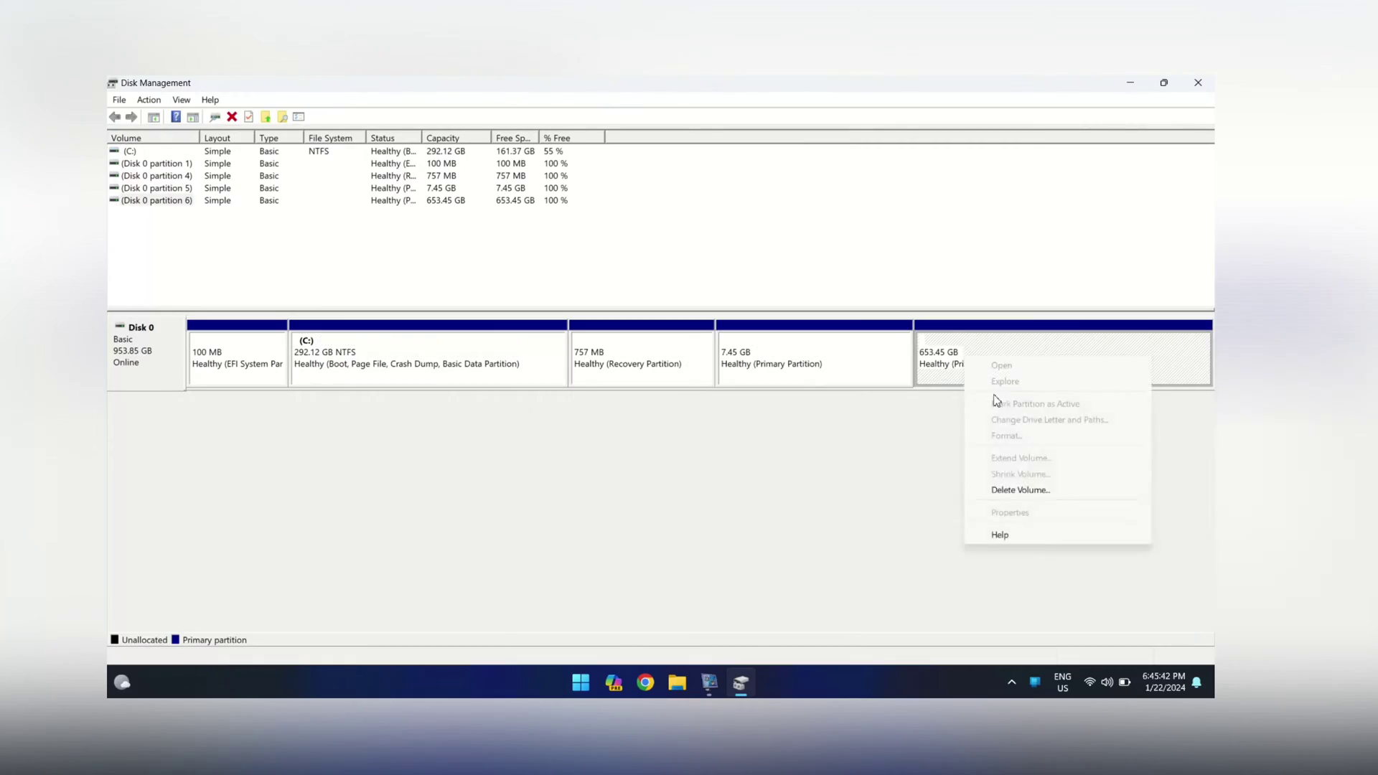
# Delete the 653.45 GB partition, then list disks and select Disk 0 in diskpart
pyautogui.click(1009, 486)
pyautogui.click(712, 483)
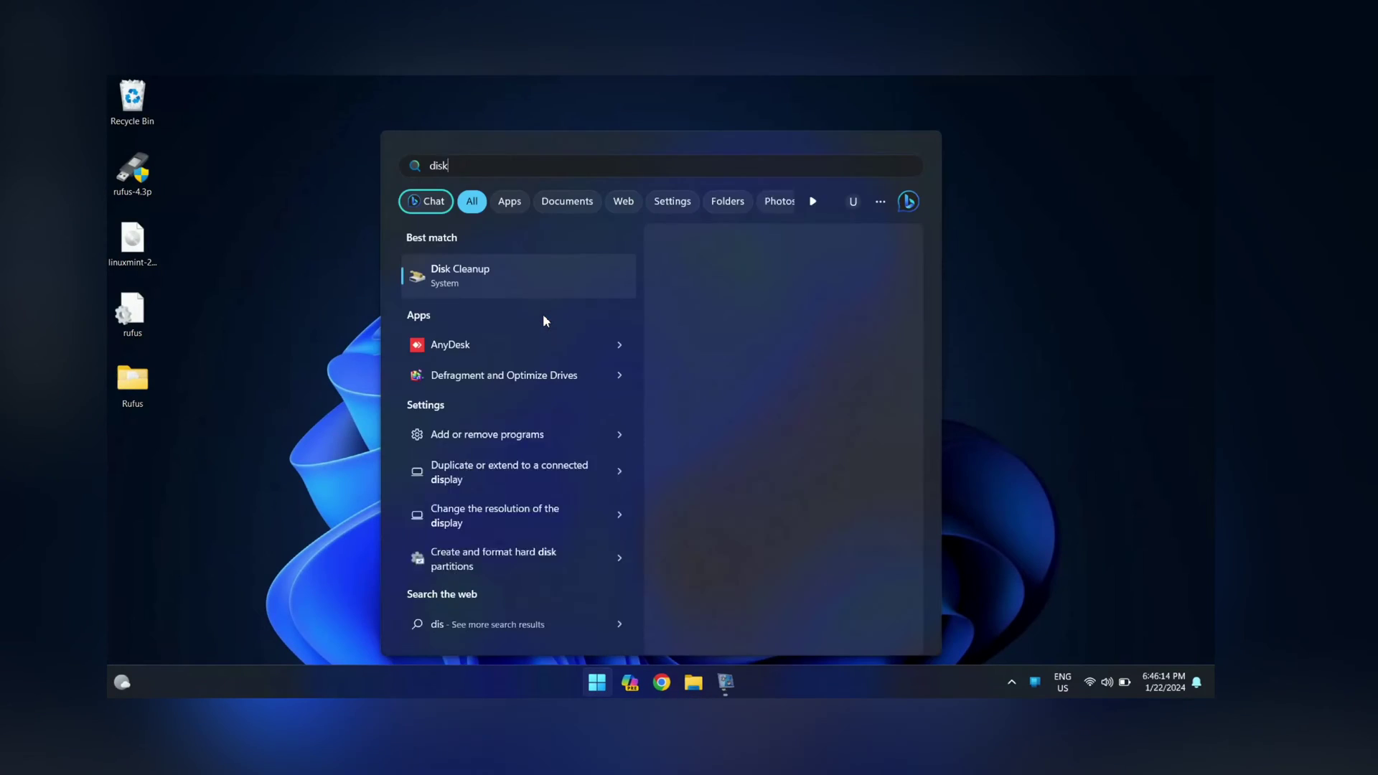
pyautogui.write('part')
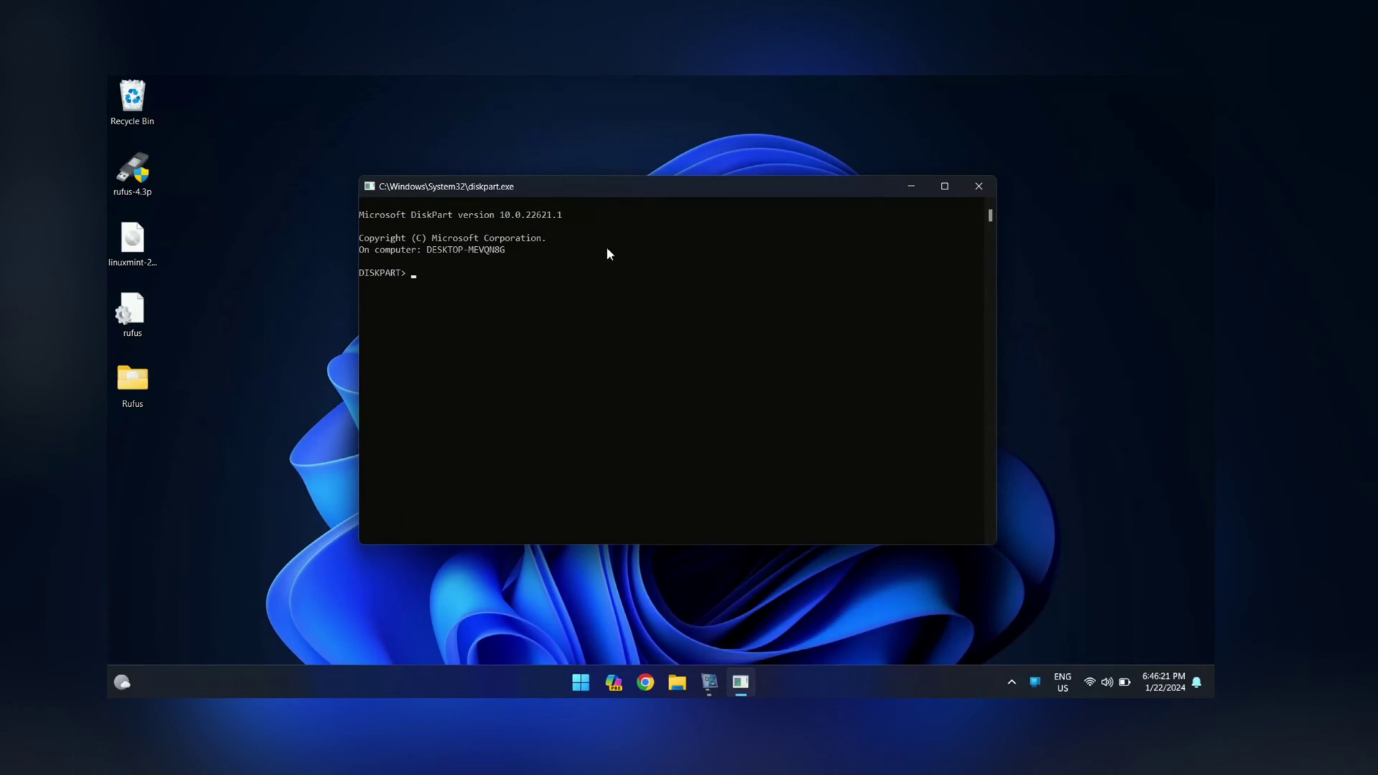
pyautogui.write('list disk')
pyautogui.press('Return')
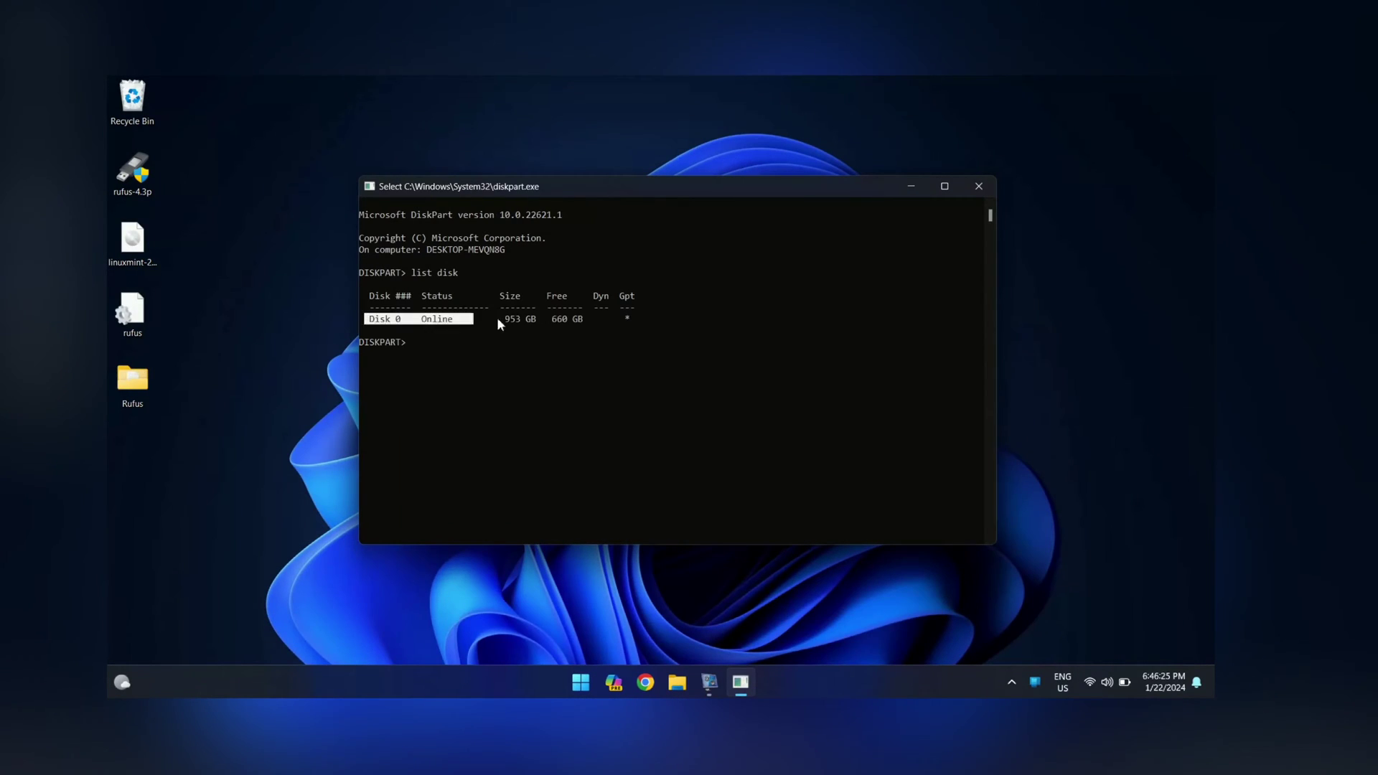
pyautogui.write('sel disk 0')
pyautogui.press('Return')
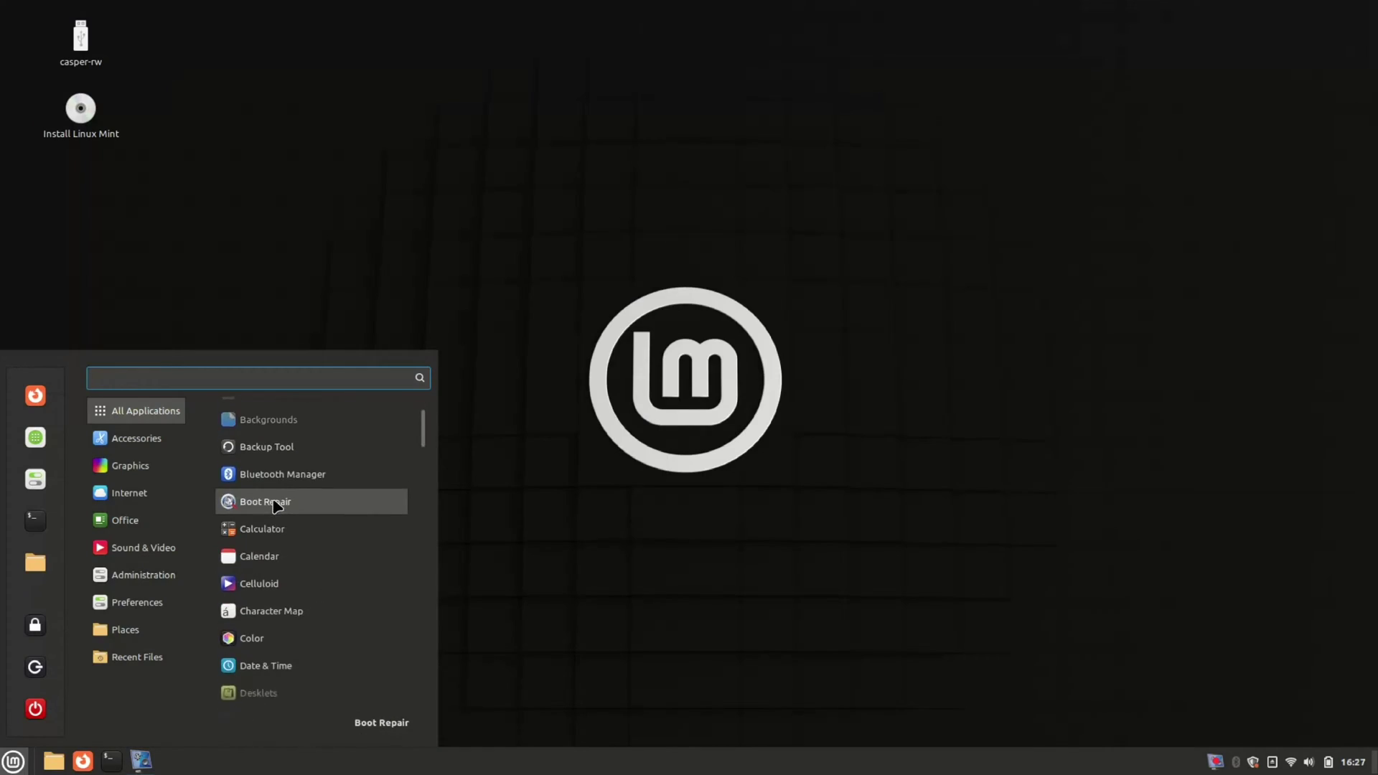
pyautogui.scroll(-10, 277, 513)
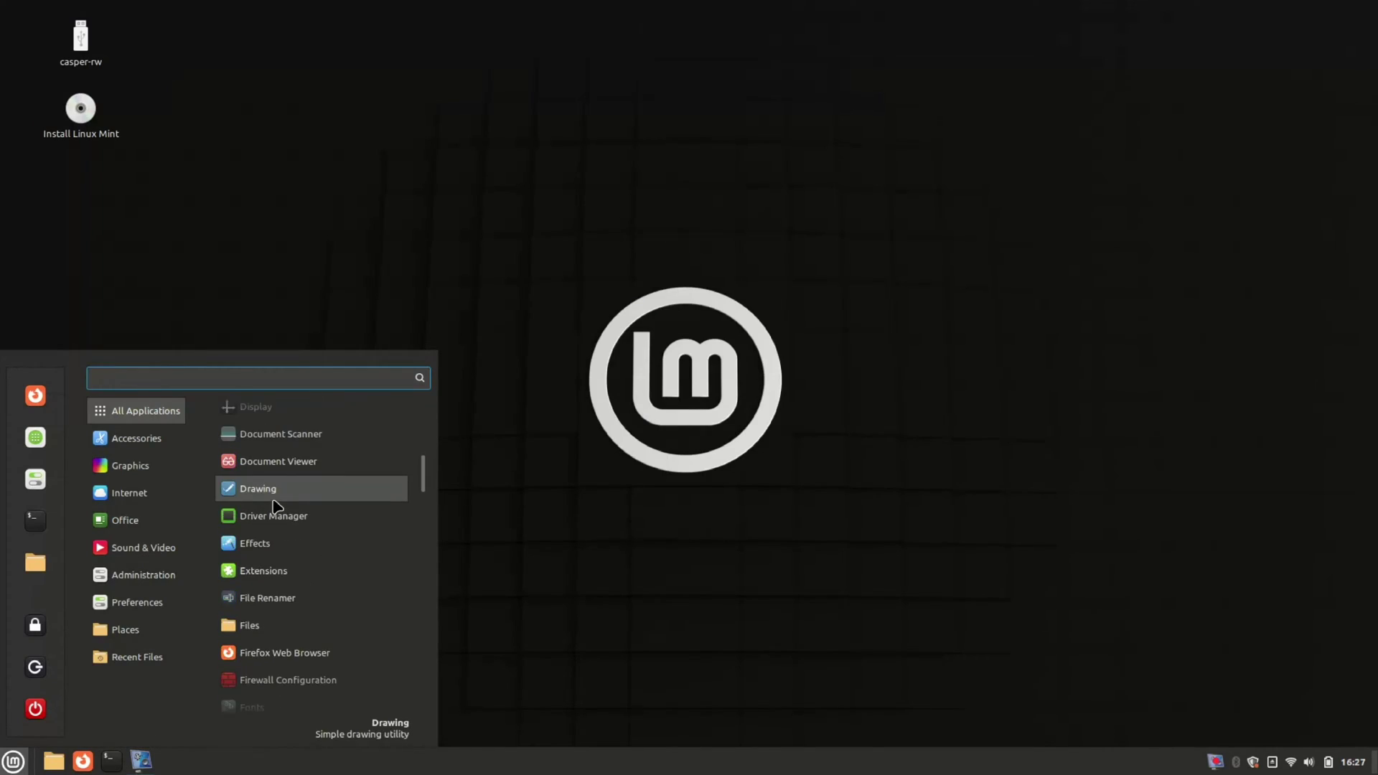
pyautogui.moveTo(144, 526)
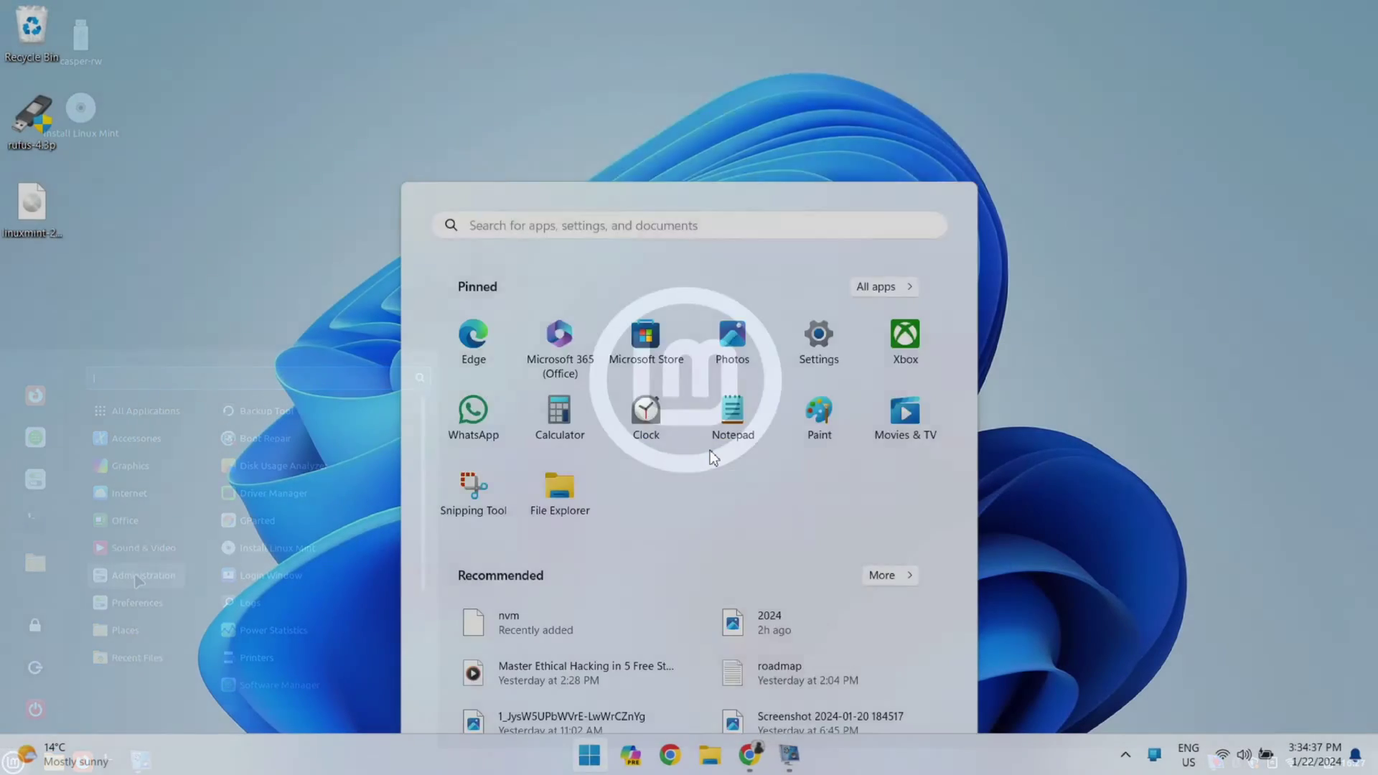
pyautogui.write('system')
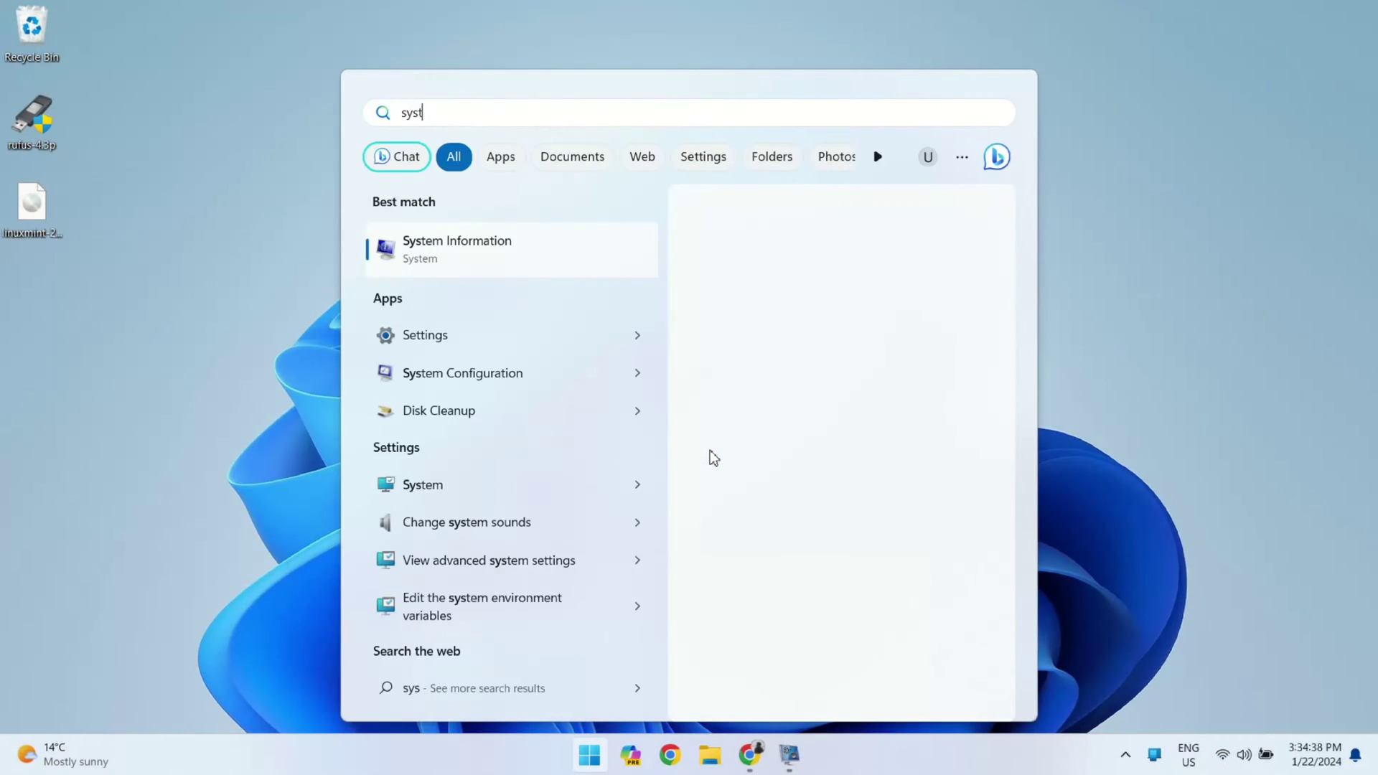
pyautogui.press('Return')
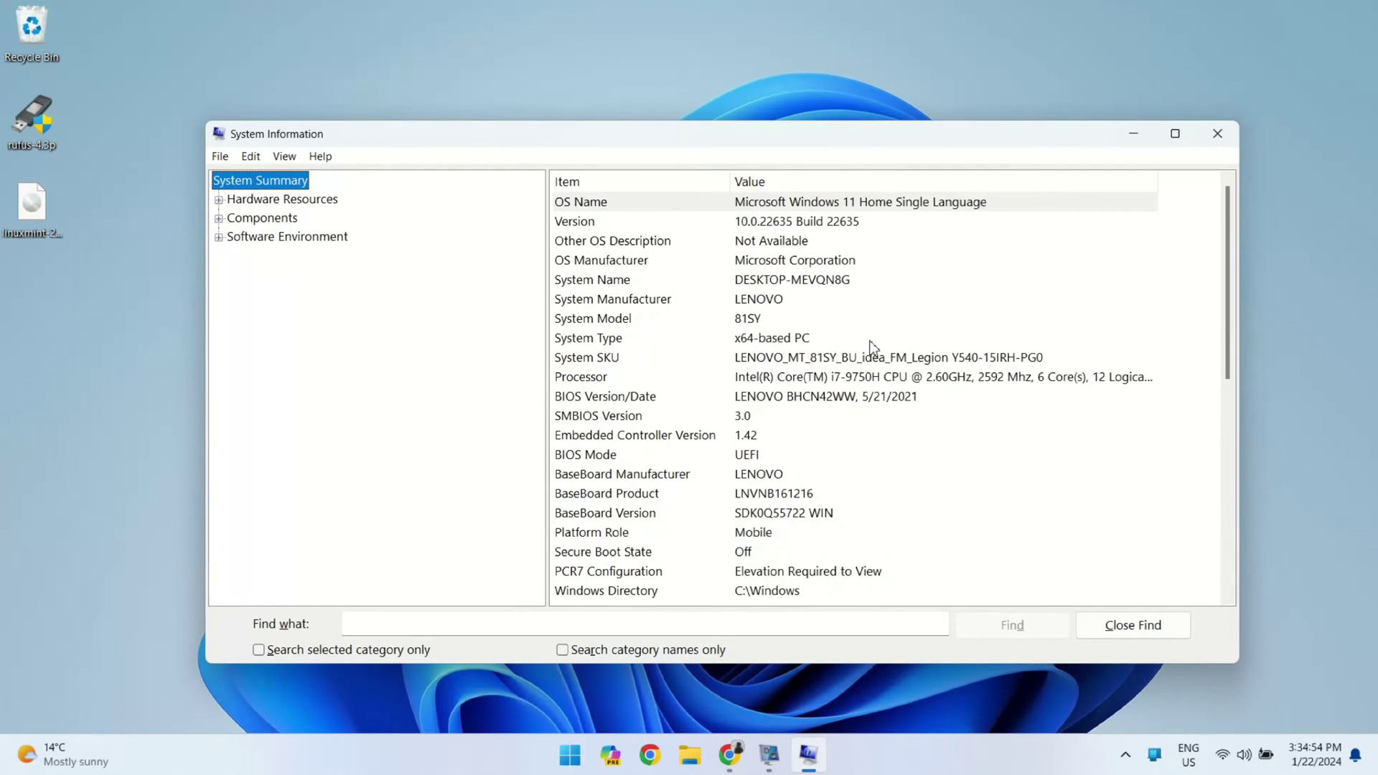
pyautogui.click(817, 205)
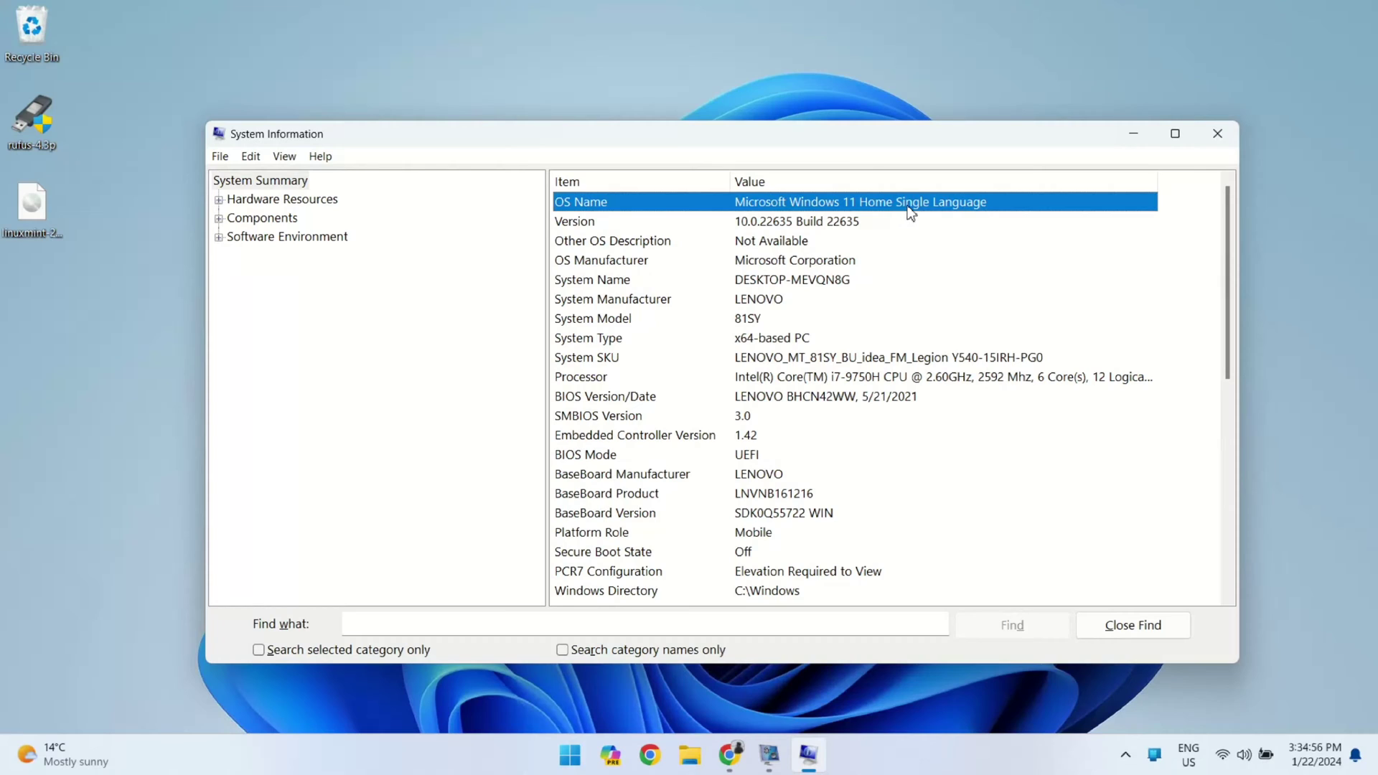
pyautogui.click(811, 383)
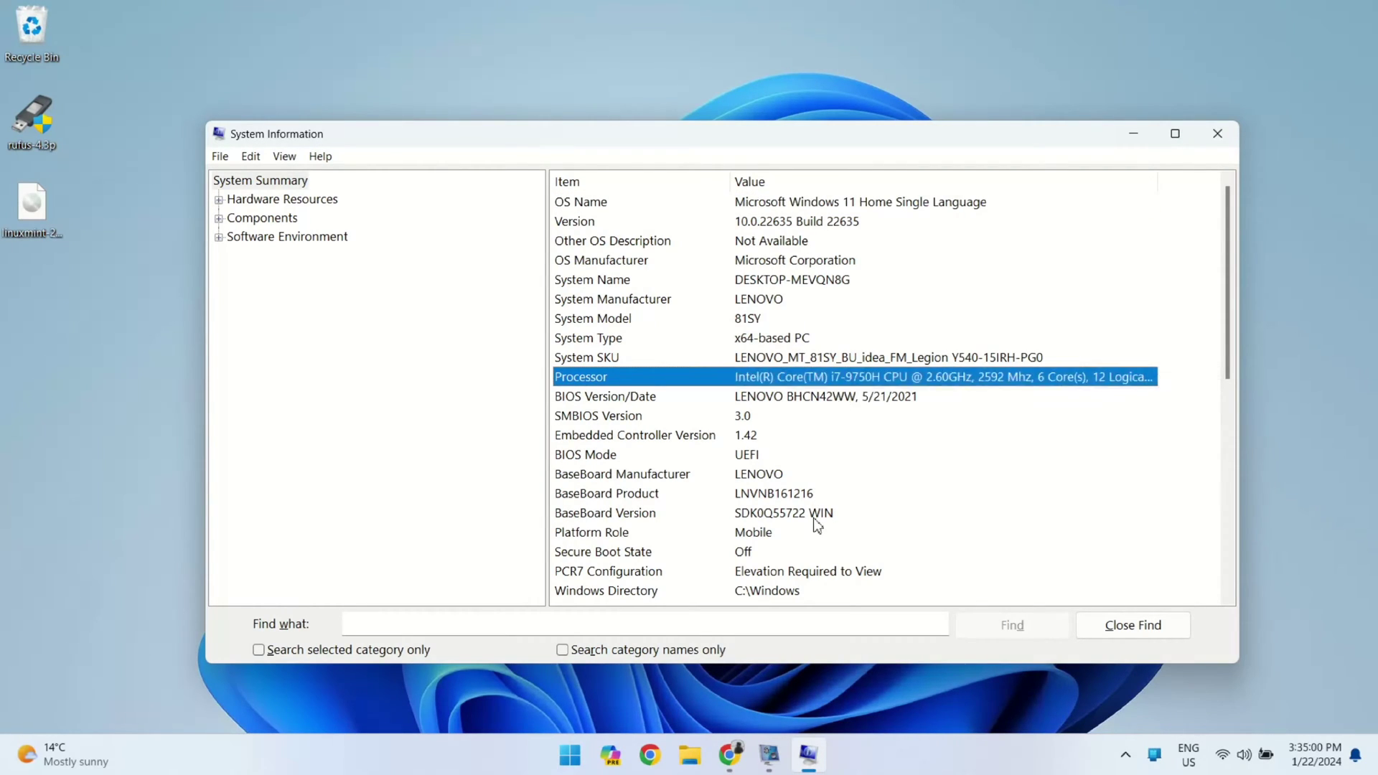
pyautogui.scroll(-3, 817, 524)
pyautogui.click(797, 552)
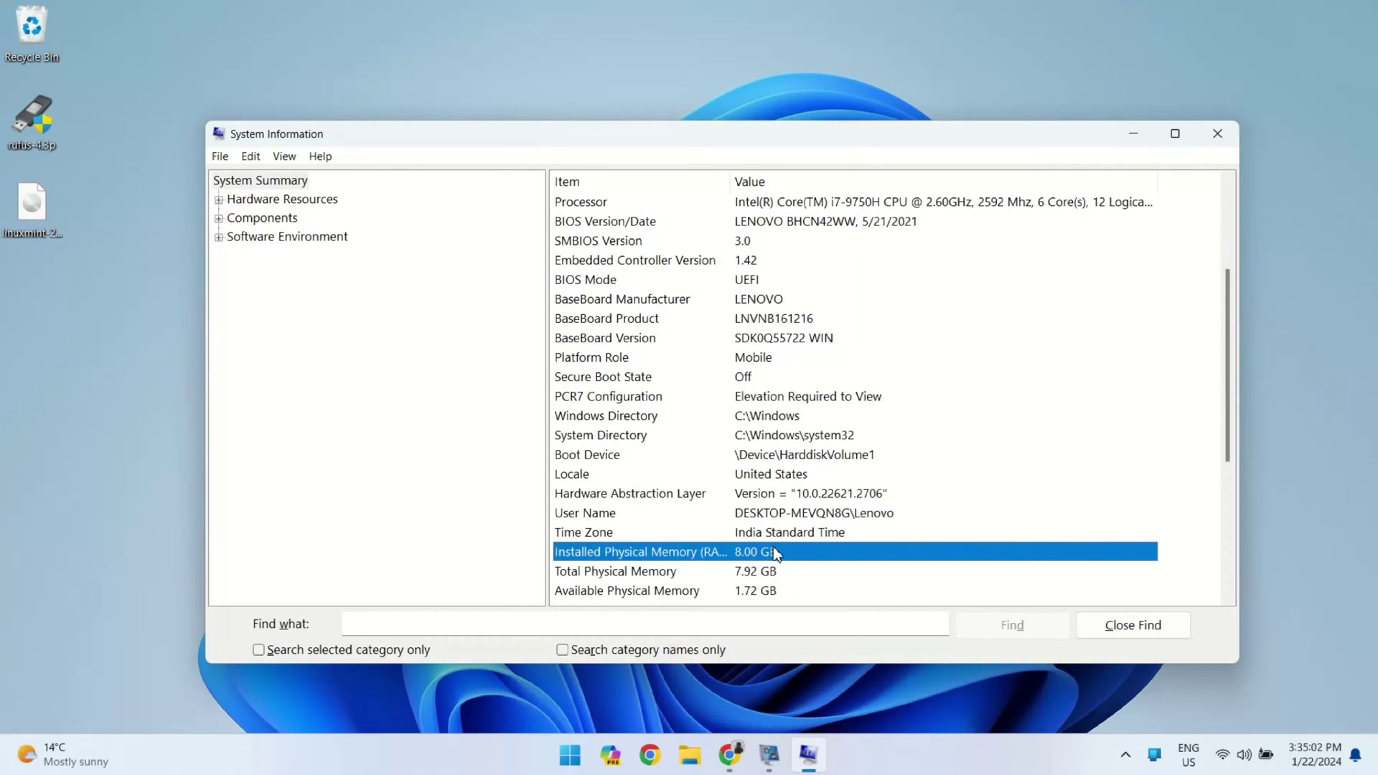
pyautogui.scroll(-2, 775, 552)
pyautogui.scroll(5, 710, 313)
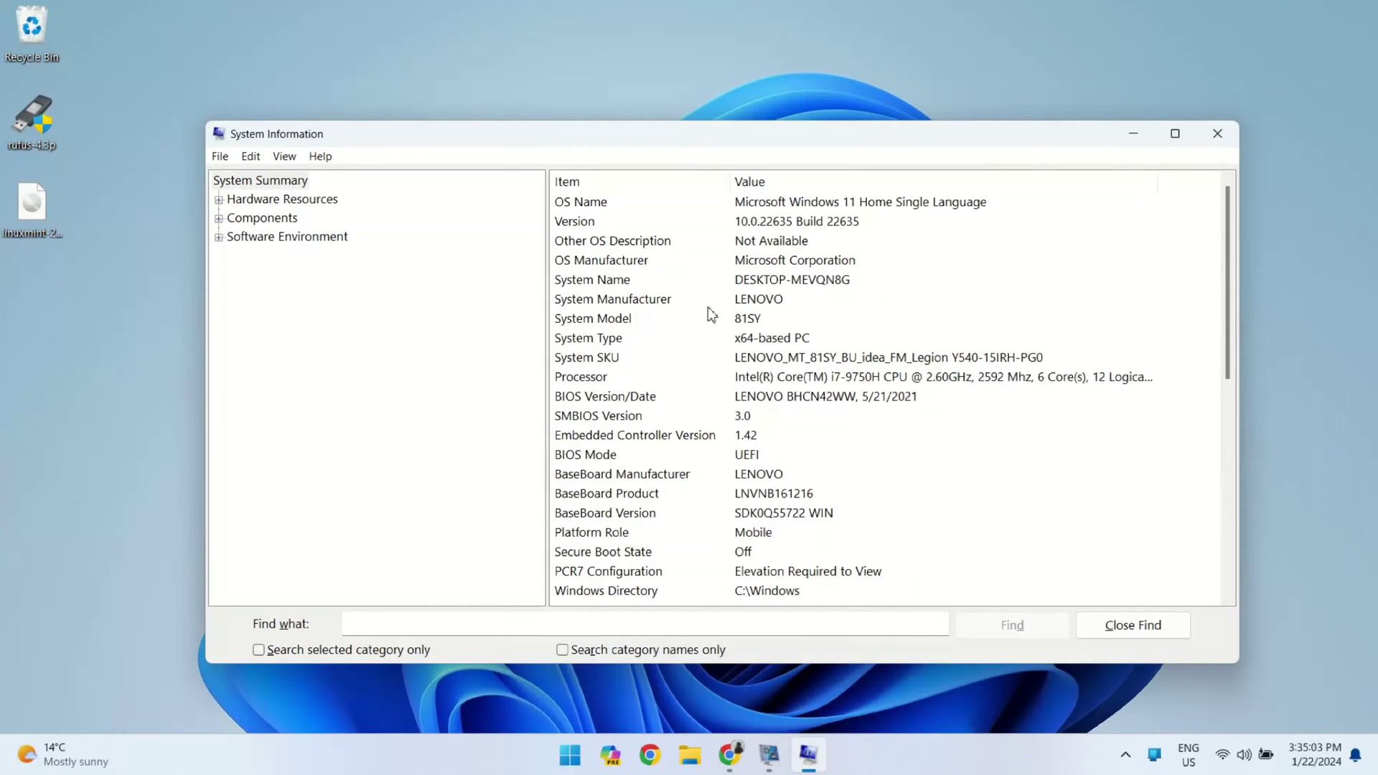
pyautogui.click(1218, 134)
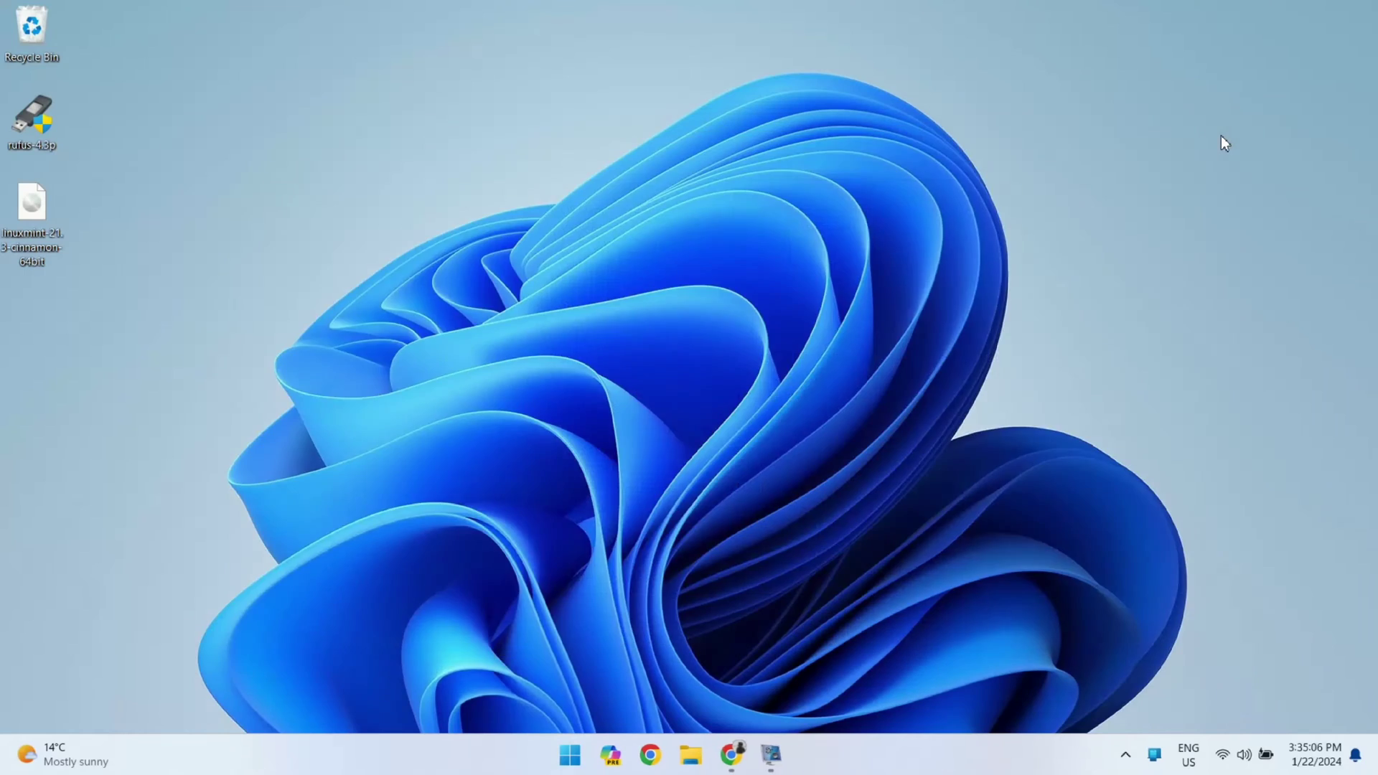
# Open Disk Management via Win+X, inspect Disk 0, C: and 660.90 GB unallocated, then right-click C:
pyautogui.press('super+x')
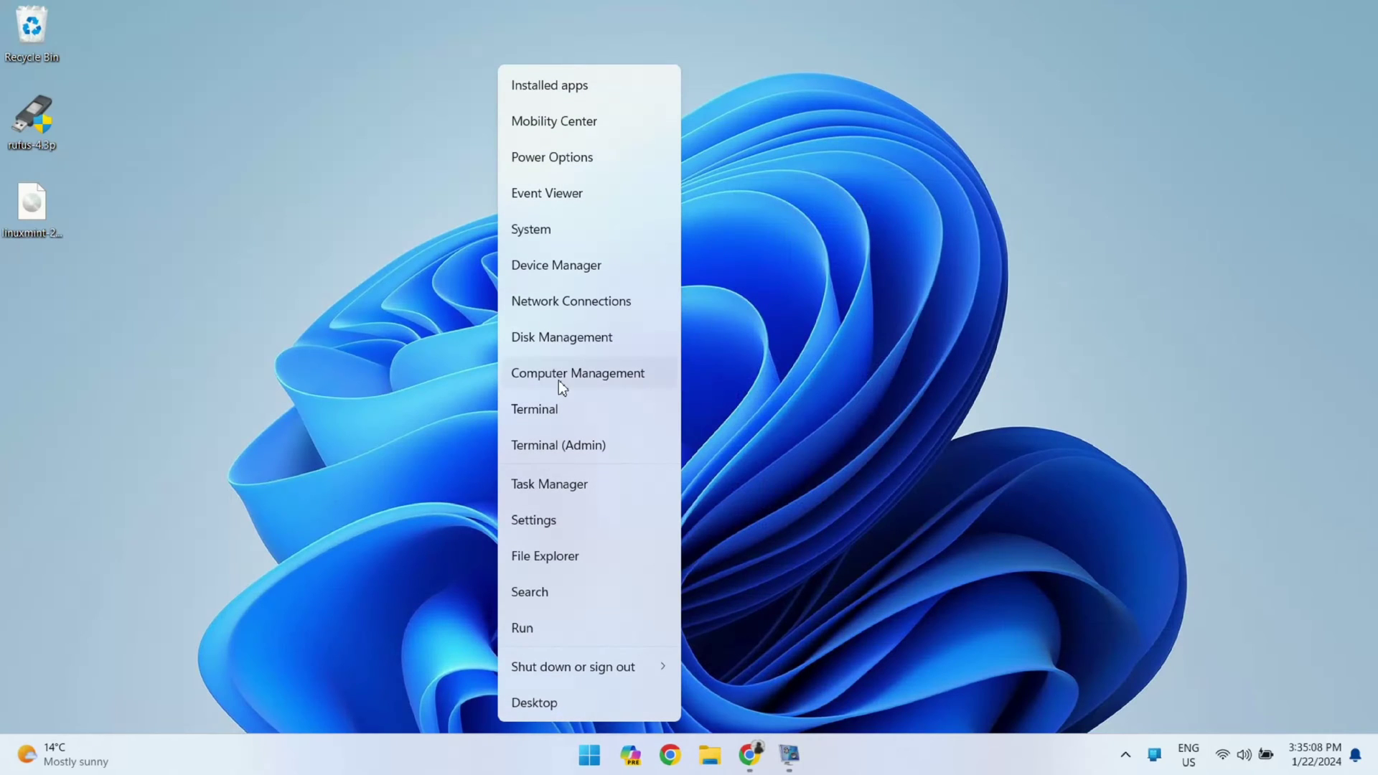
pyautogui.click(571, 342)
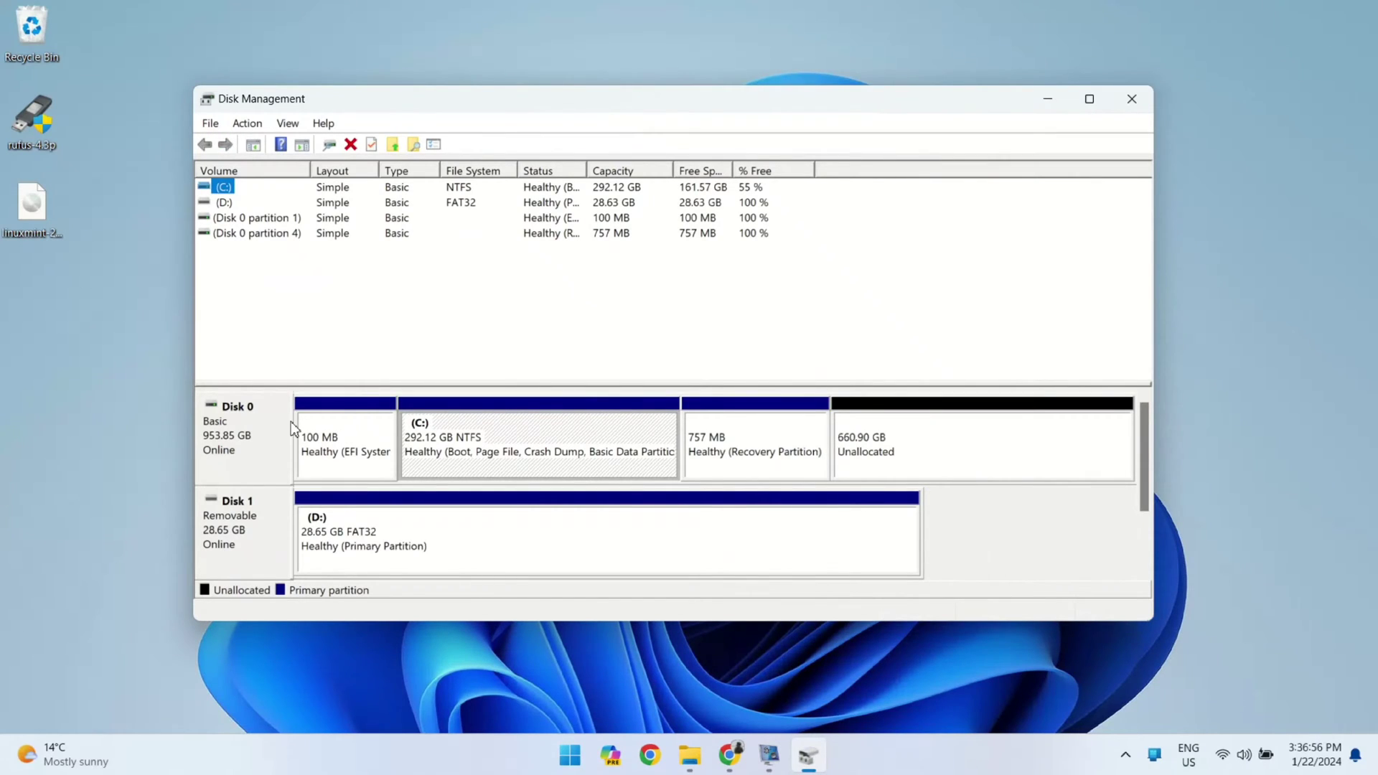
pyautogui.click(260, 443)
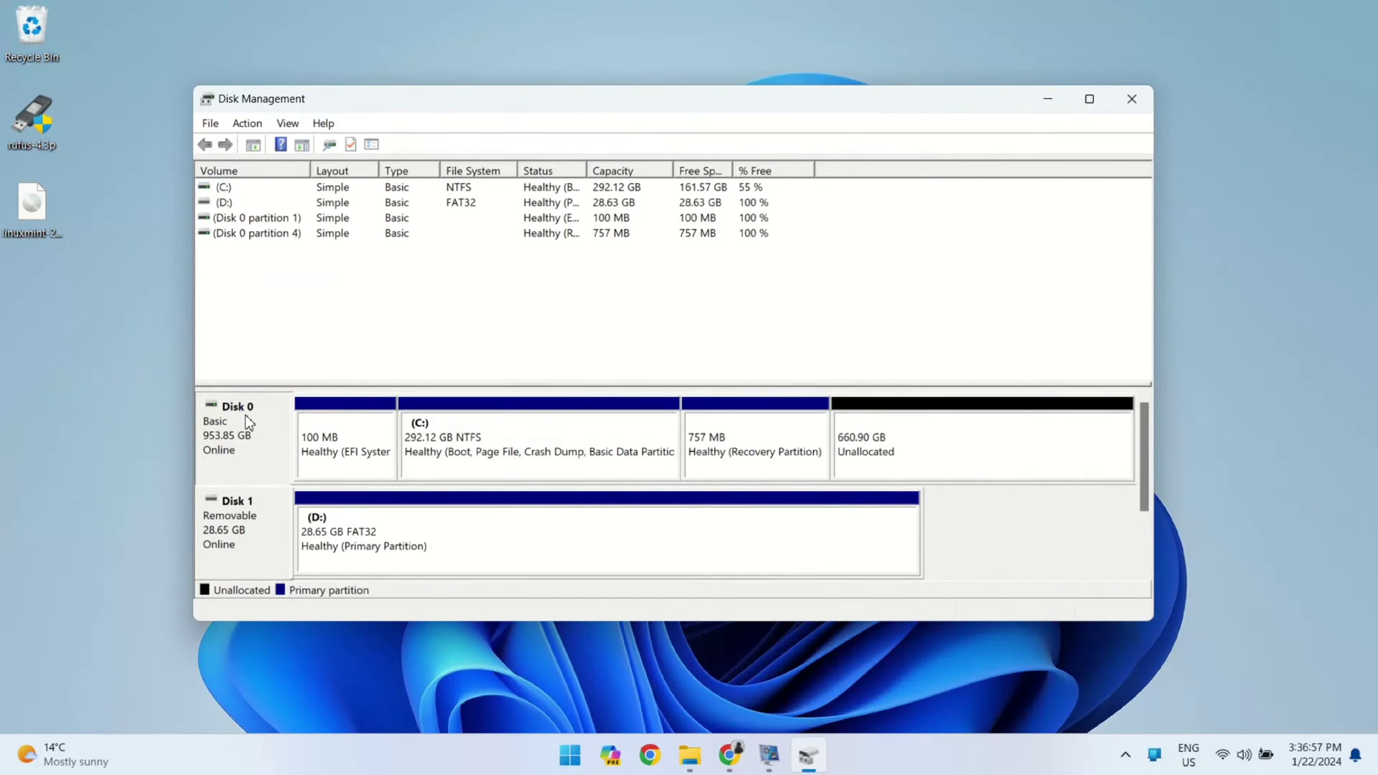
pyautogui.click(492, 460)
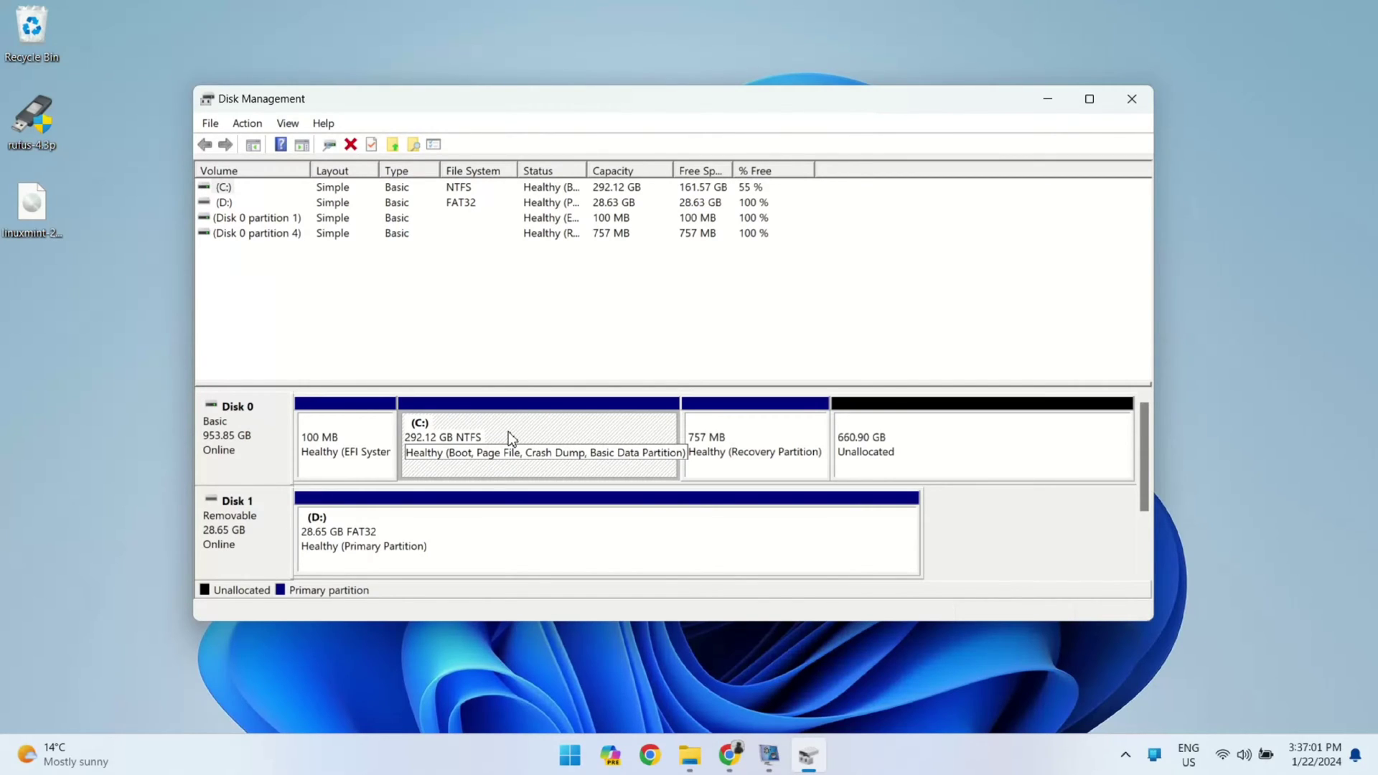
pyautogui.click(937, 474)
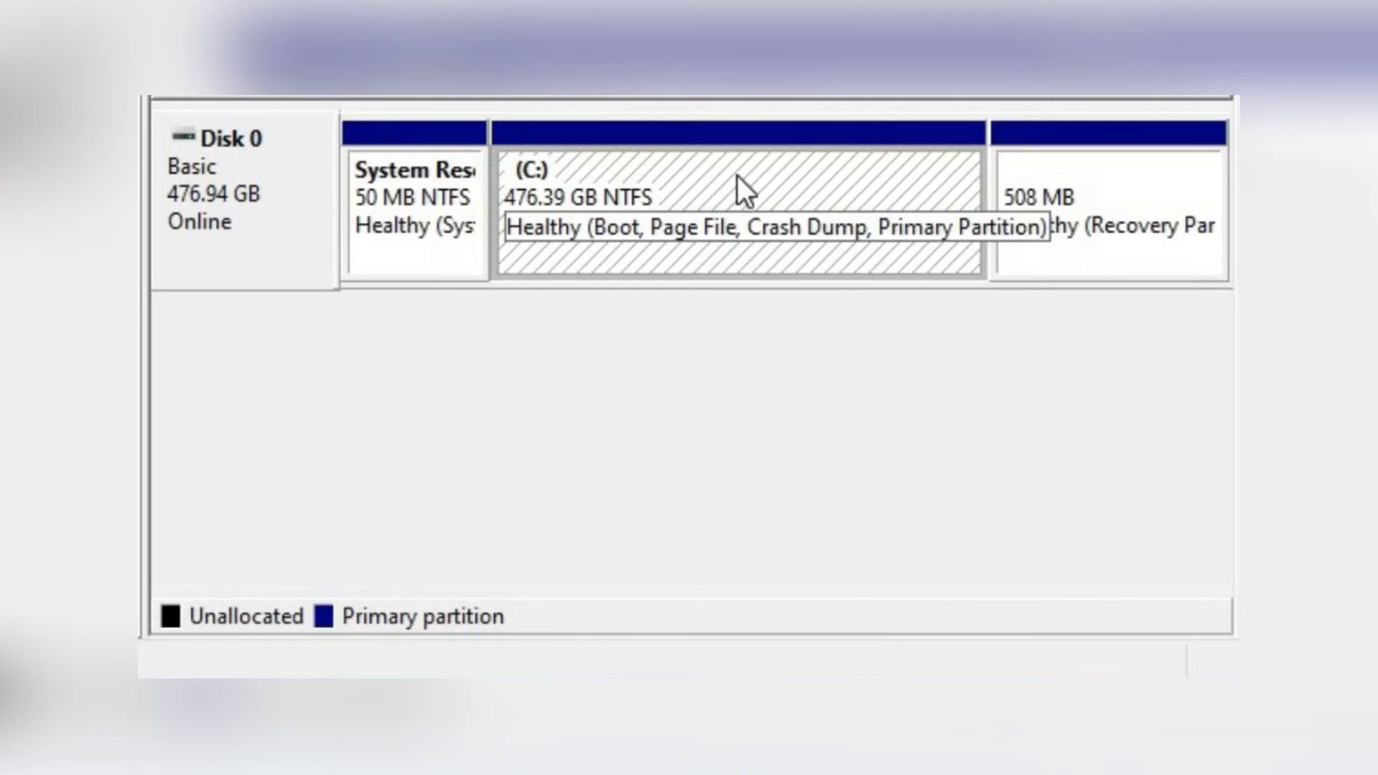
pyautogui.rightClick(738, 176)
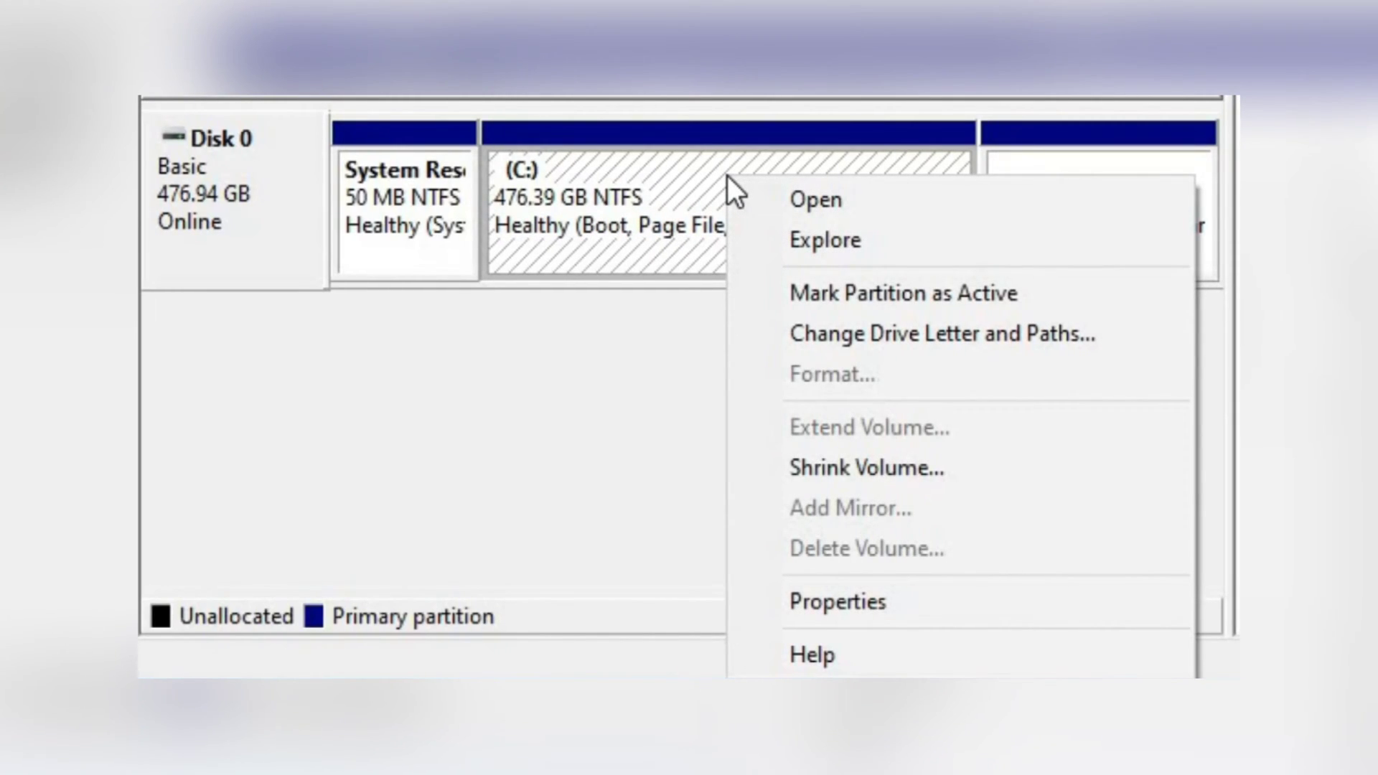
# Shrink the C: volume by 180624 MB
pyautogui.click(833, 468)
pyautogui.click(924, 308)
pyautogui.moveTo(923, 308); pyautogui.dragTo(837, 312)
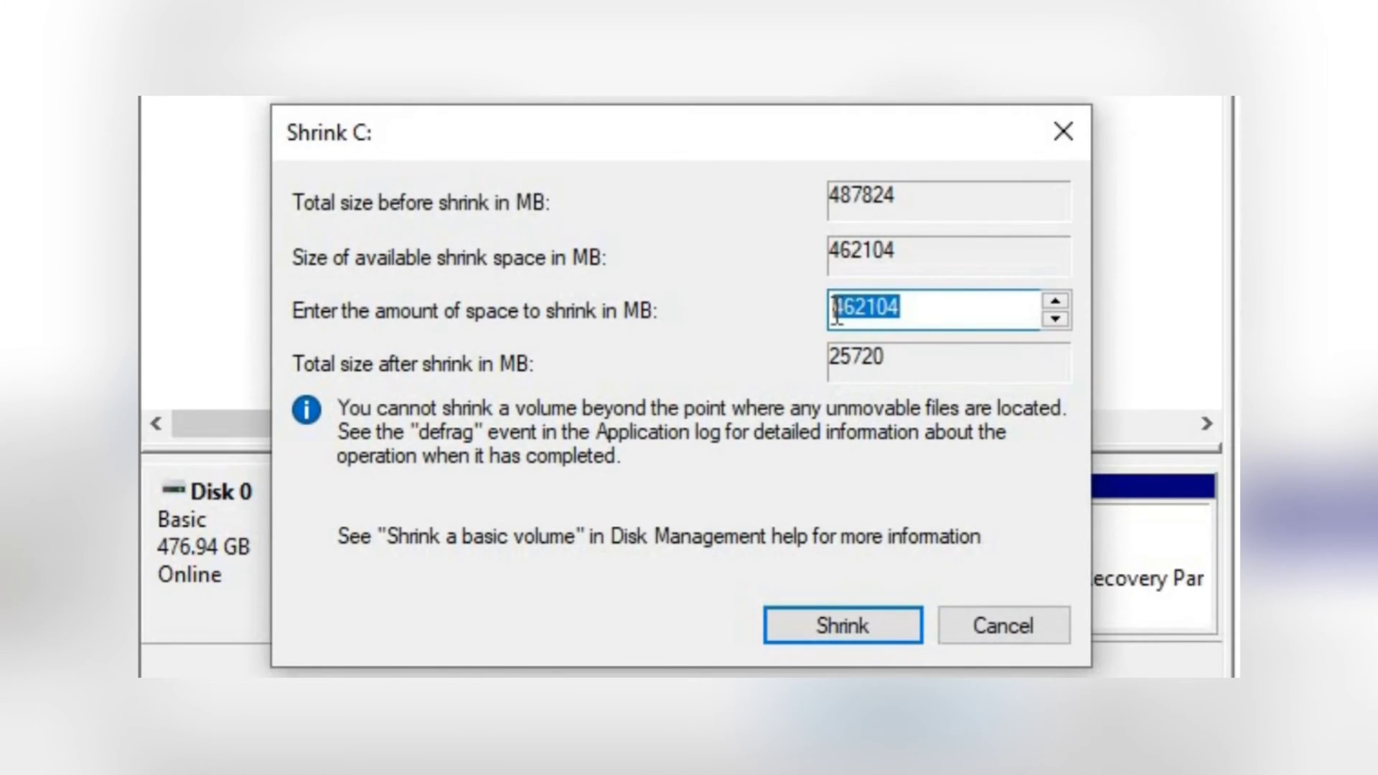
pyautogui.write('180624')
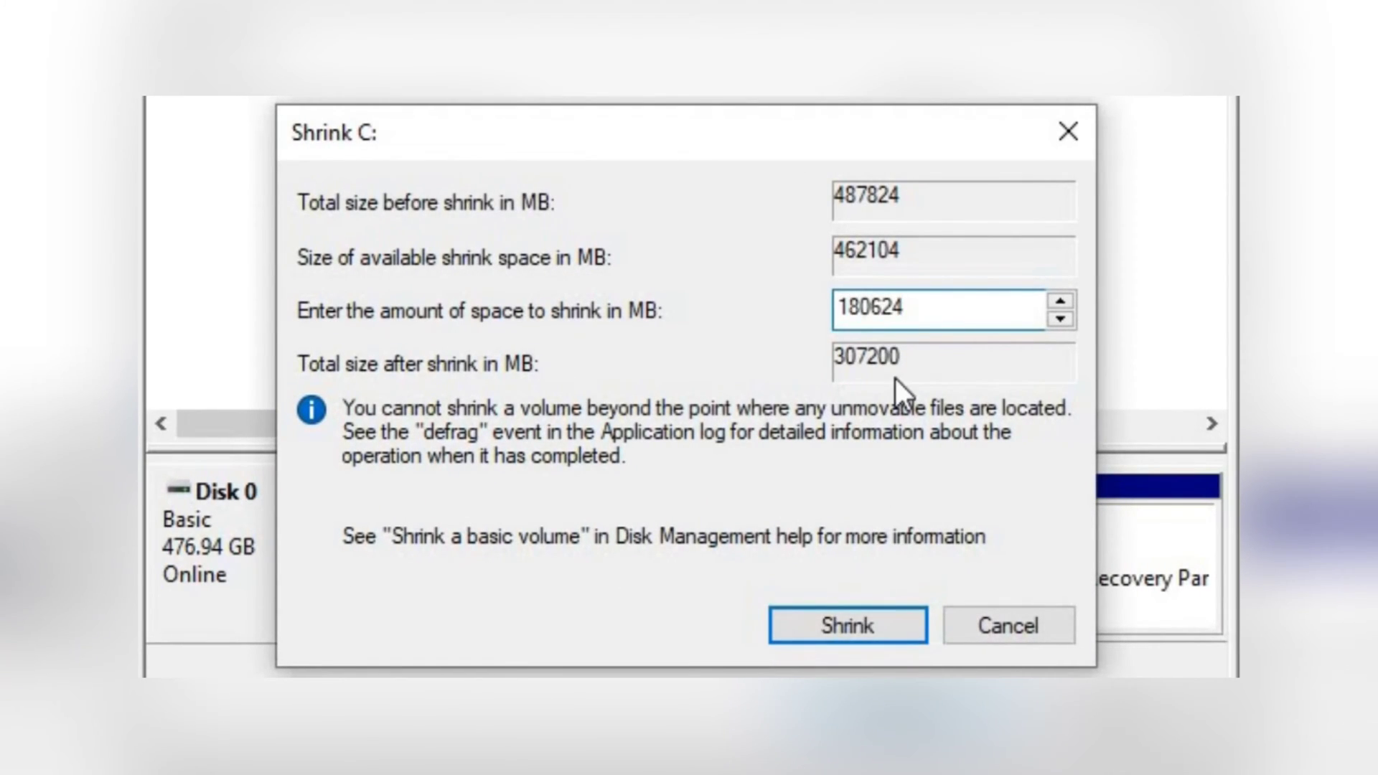
pyautogui.click(861, 630)
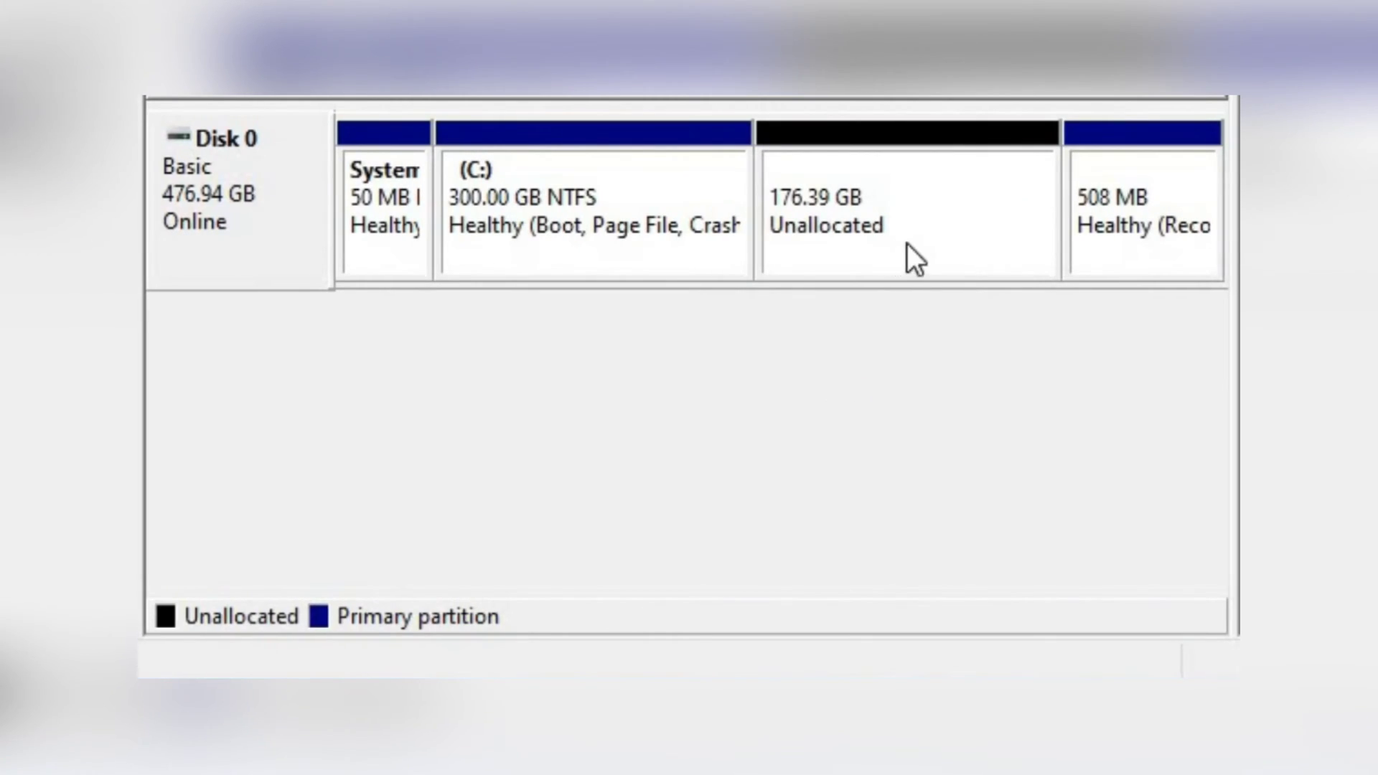
# Check the USB Drive (D:) in File Explorer, then close File Explorer and Disk Management
pyautogui.rightClick(945, 199)
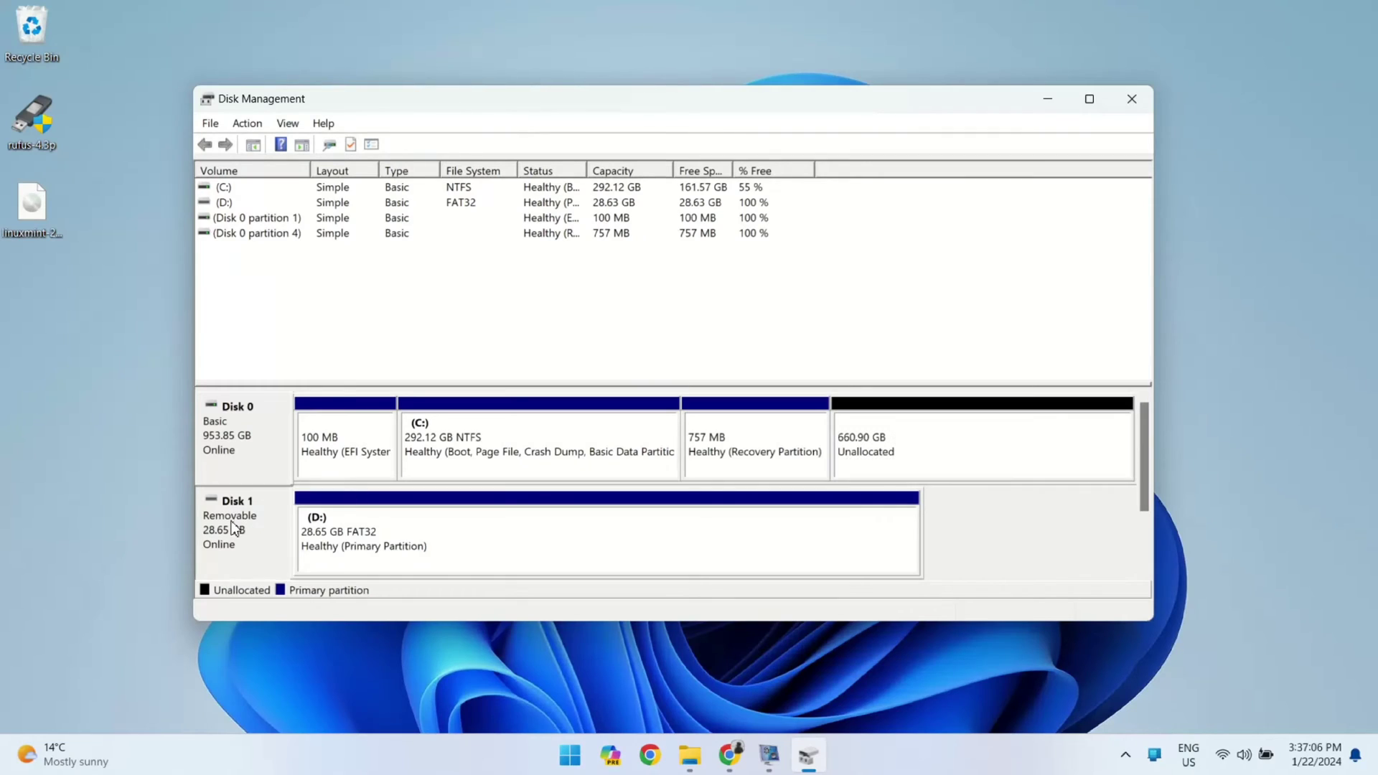
pyautogui.click(324, 548)
pyautogui.press('super+e')
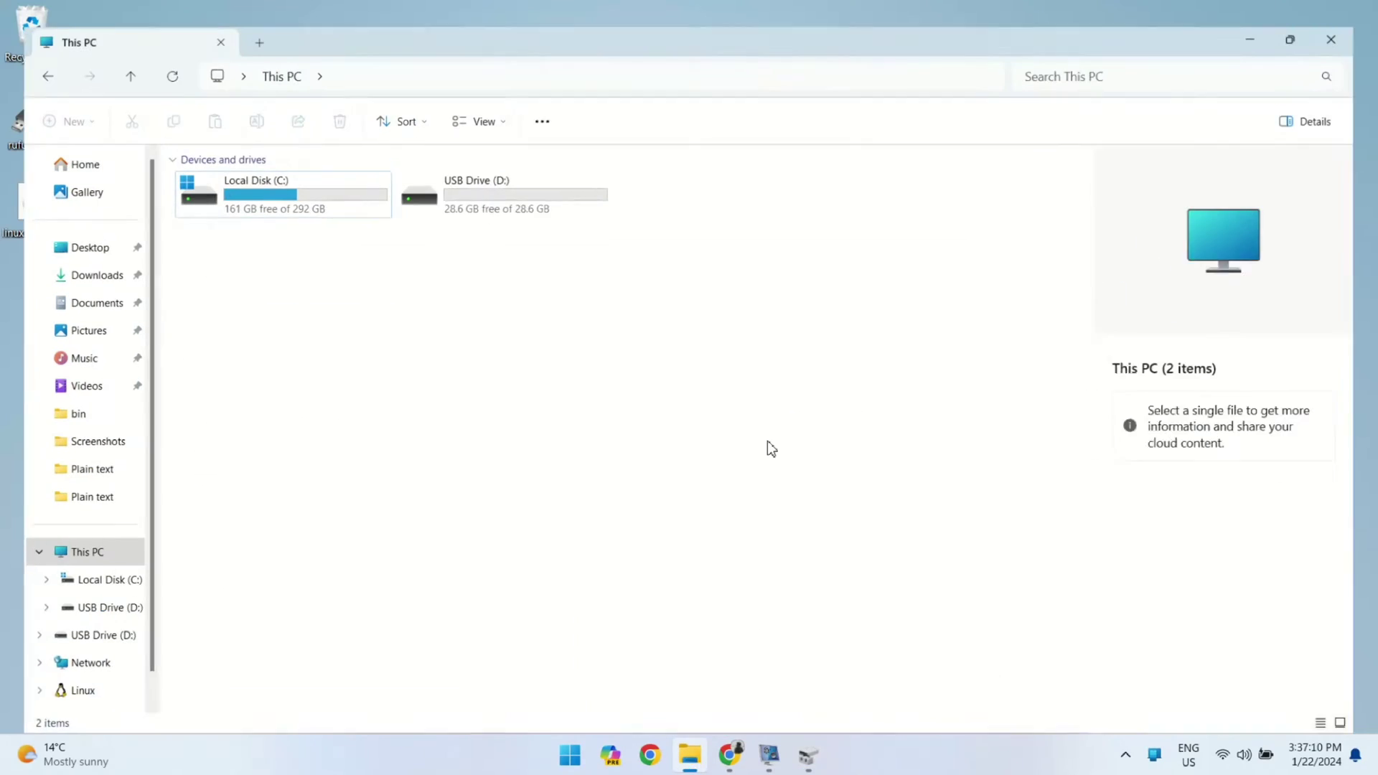
pyautogui.click(492, 176)
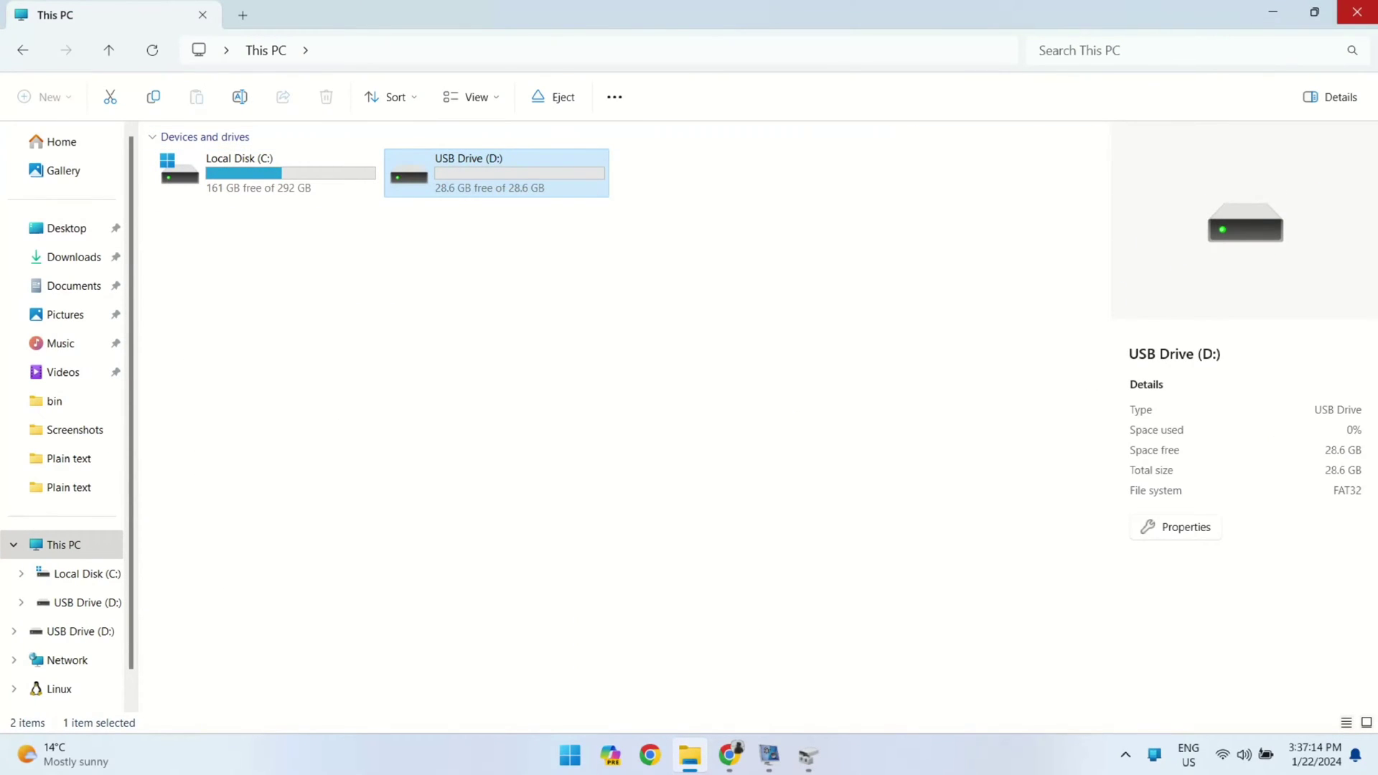
pyautogui.click(1356, 13)
pyautogui.click(1138, 96)
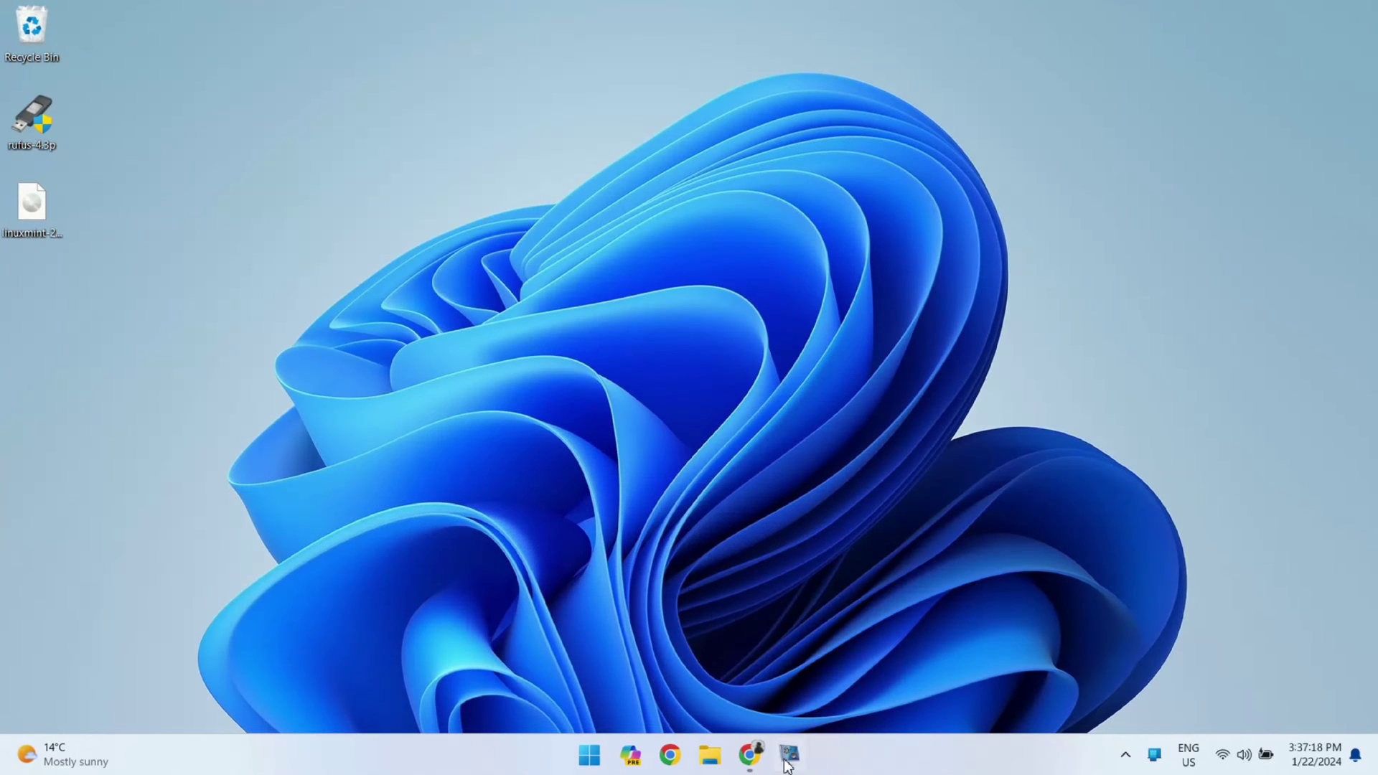
pyautogui.click(749, 755)
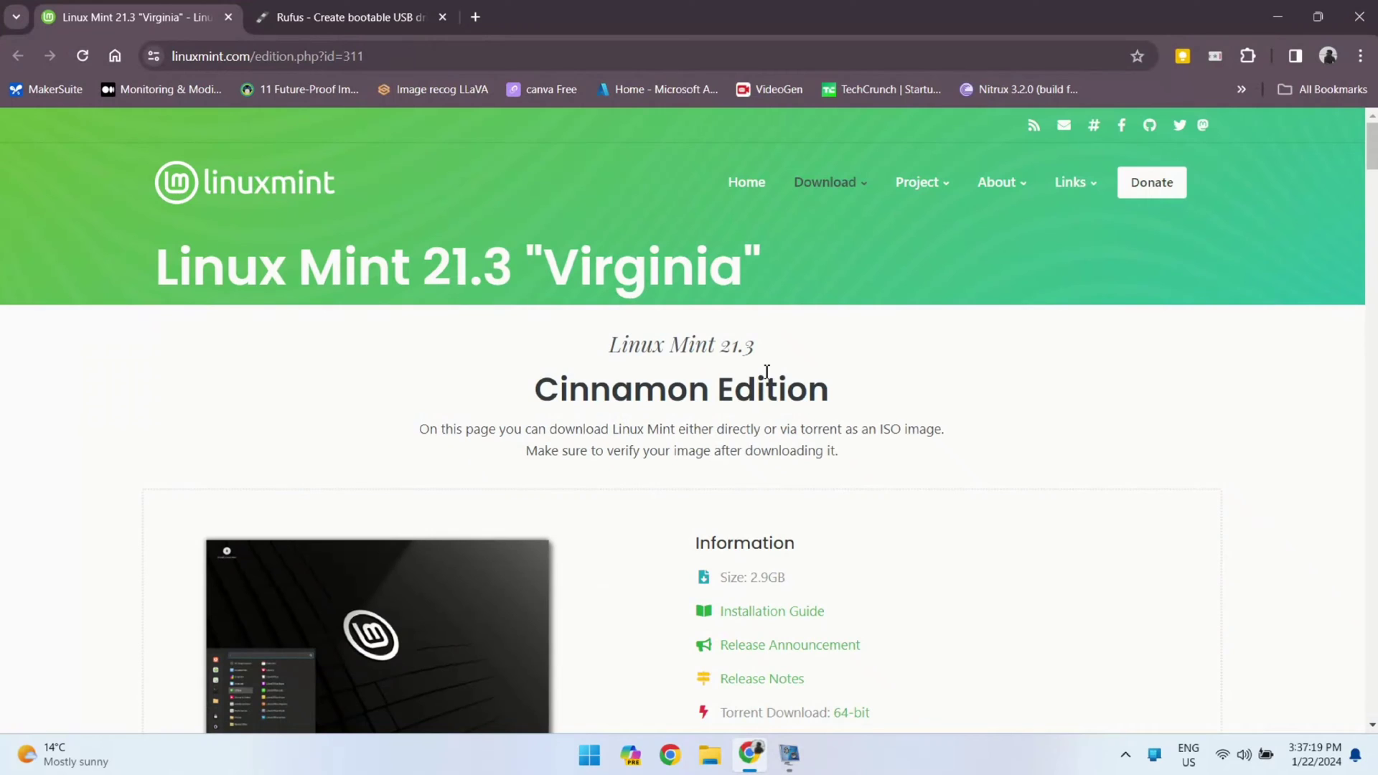
# Review the Linux Mint 21.3 Cinnamon download page and cancel the ISO download in Chrome
pyautogui.tripleClick(298, 287)
pyautogui.click(406, 58)
pyautogui.moveTo(138, 303); pyautogui.dragTo(850, 297)
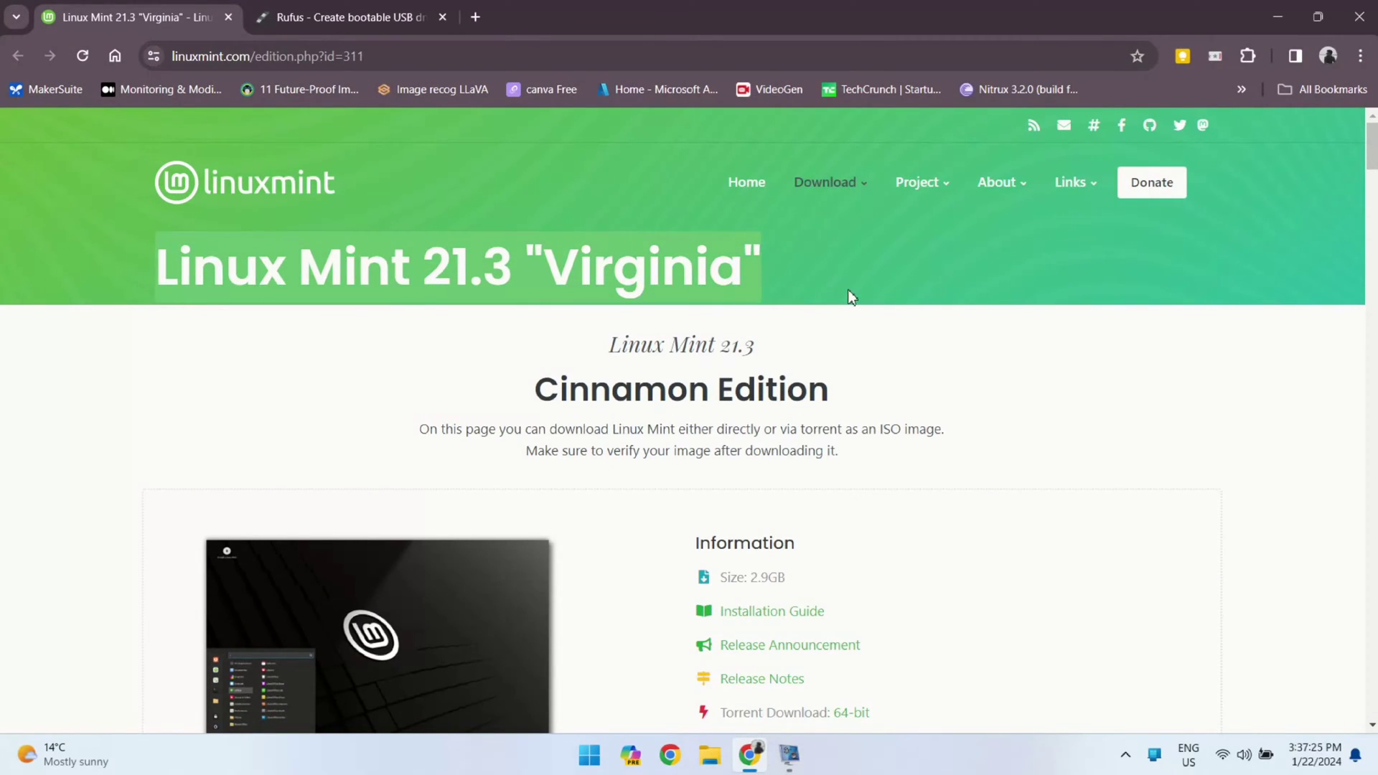
pyautogui.tripleClick(612, 399)
pyautogui.scroll(-6, 610, 399)
pyautogui.scroll(-6, 609, 402)
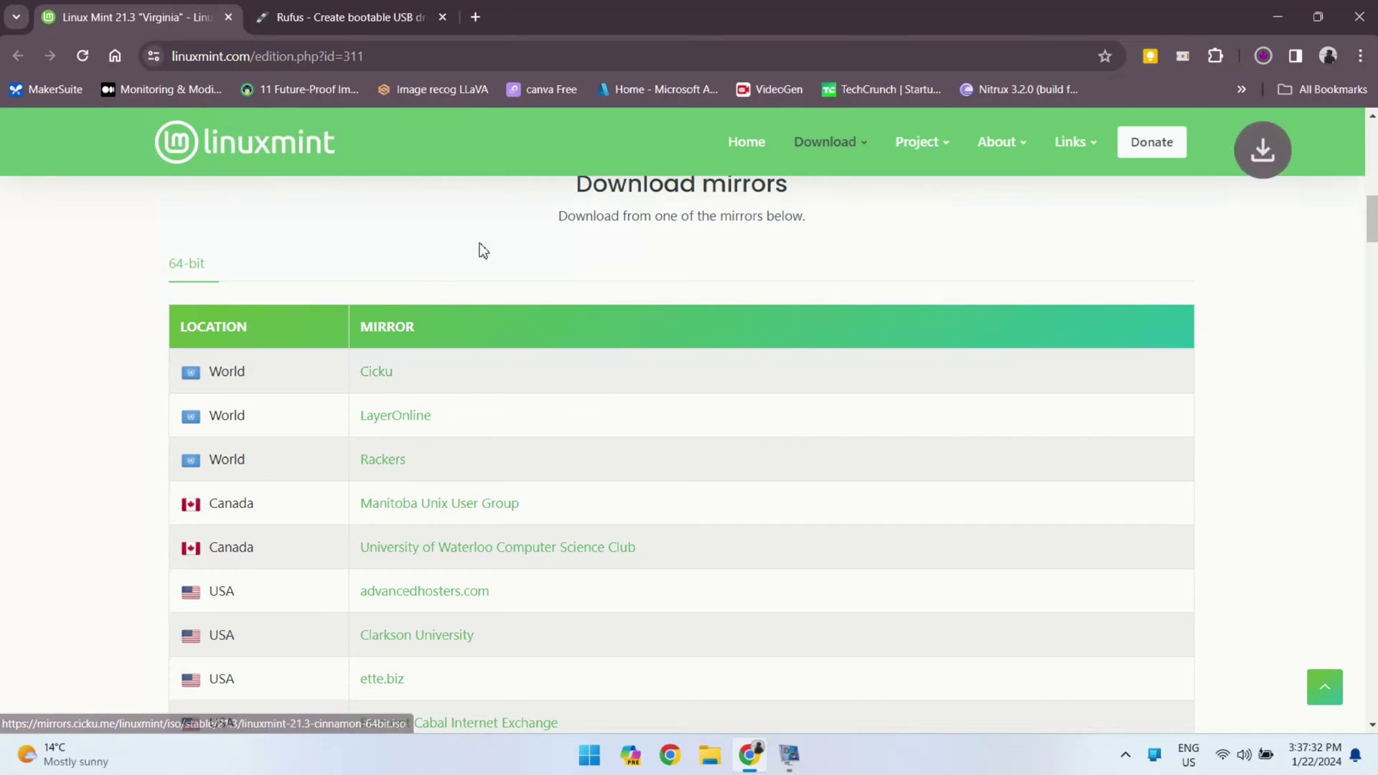
pyautogui.click(1265, 62)
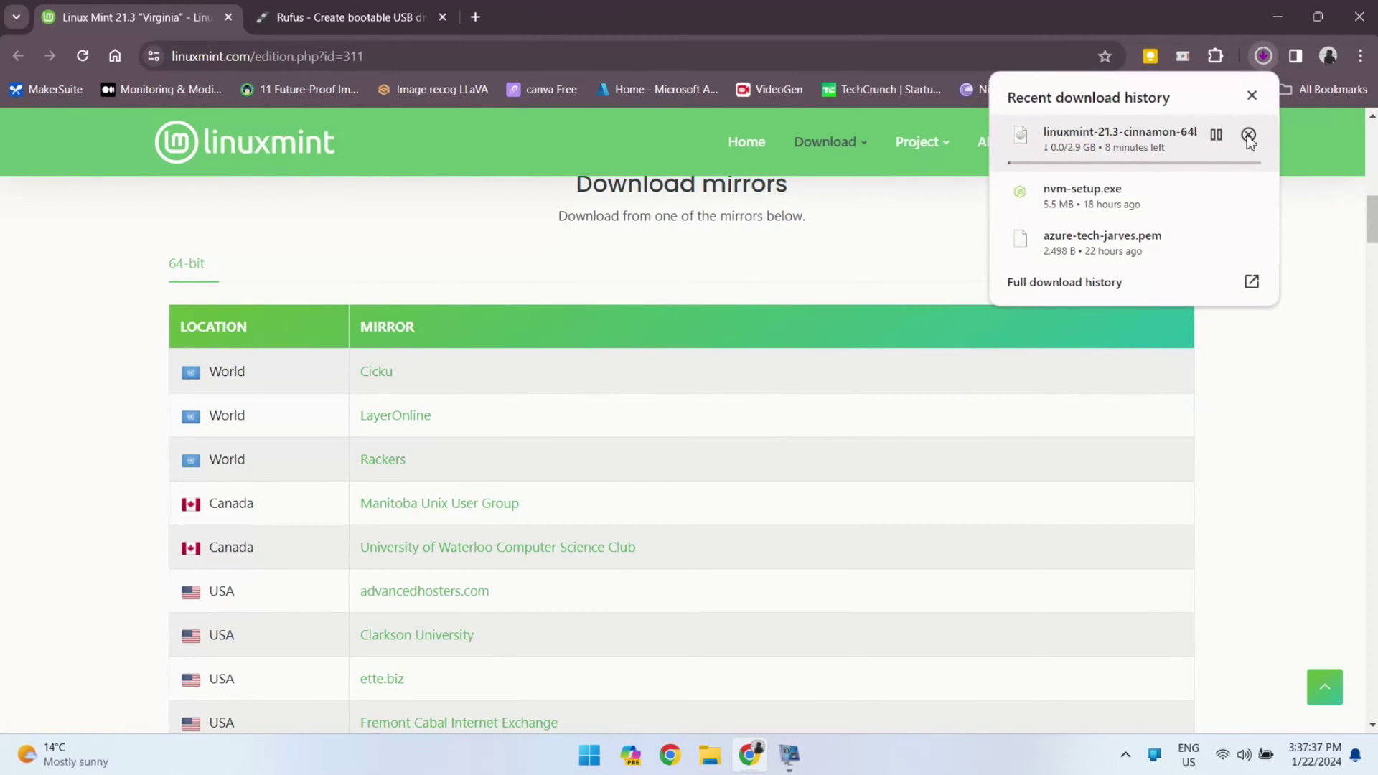
pyautogui.click(1249, 135)
# Review the Rufus 4.4 download section on rufus.ie, then close Chrome
pyautogui.click(344, 16)
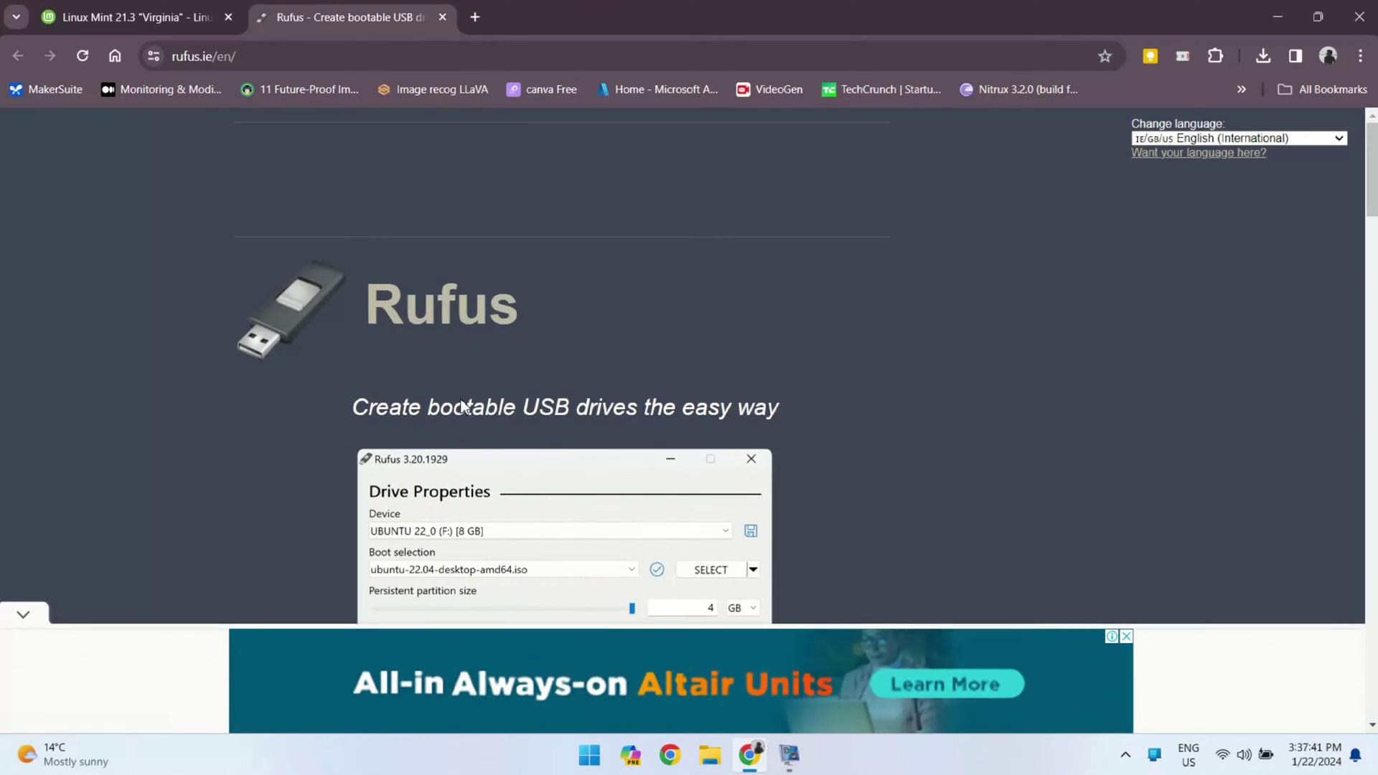
pyautogui.scroll(-10, 461, 405)
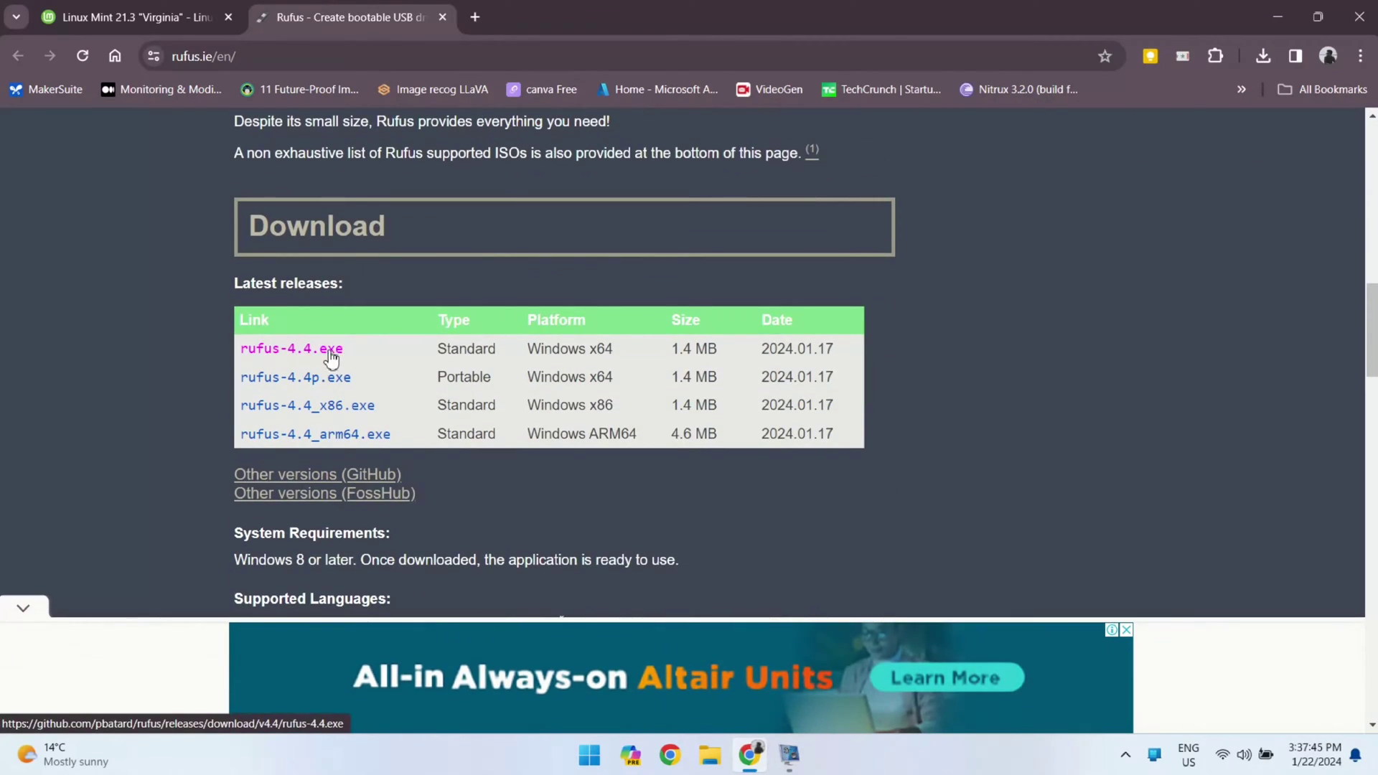
pyautogui.scroll(10, 527, 328)
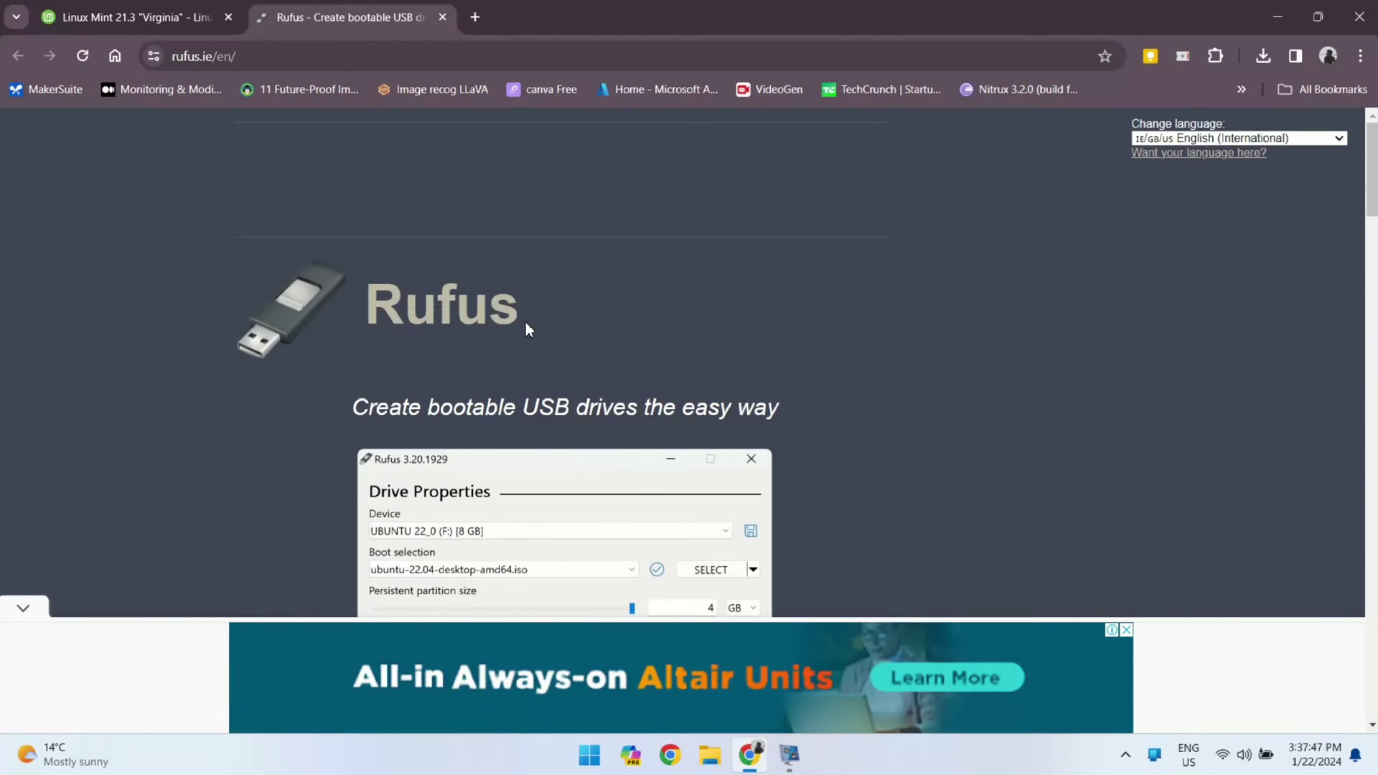
pyautogui.scroll(-1, 528, 329)
pyautogui.tripleClick(443, 291)
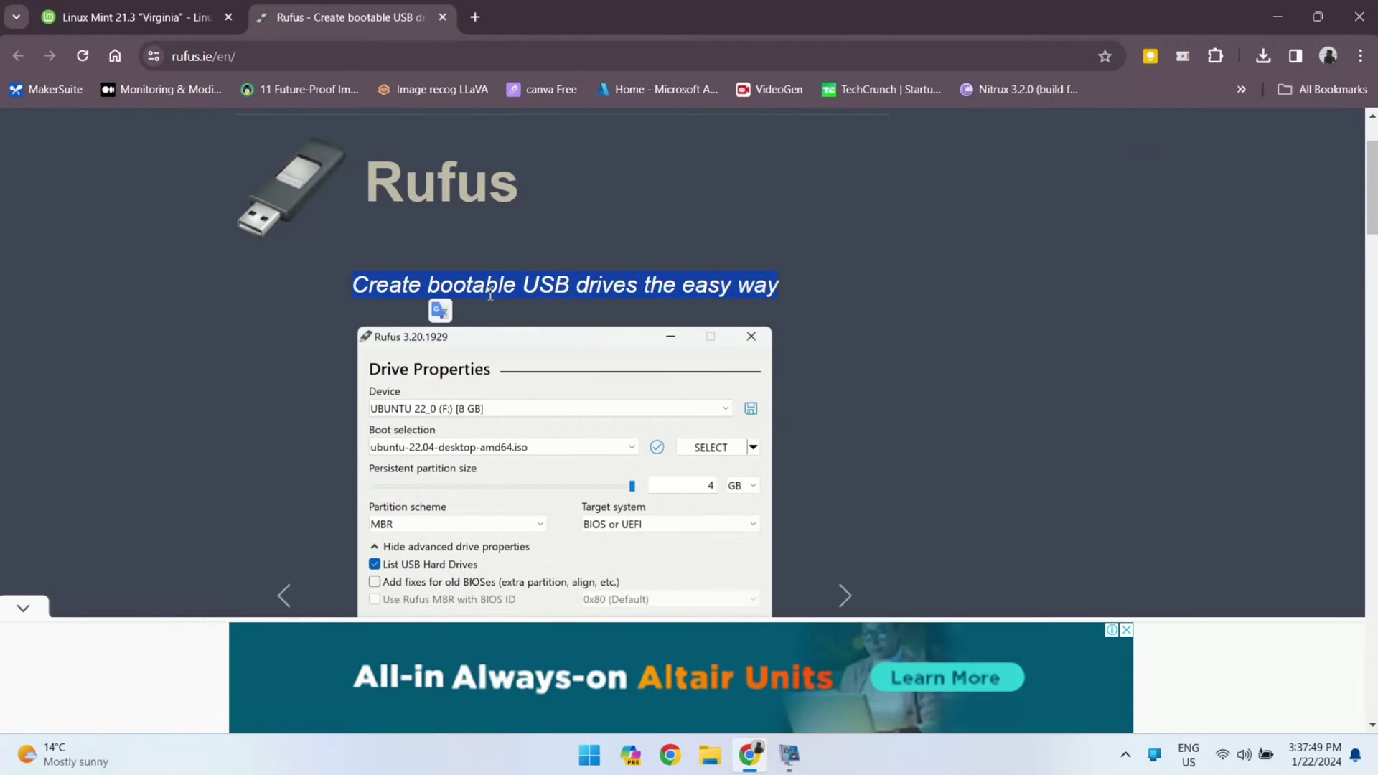
pyautogui.click(1359, 17)
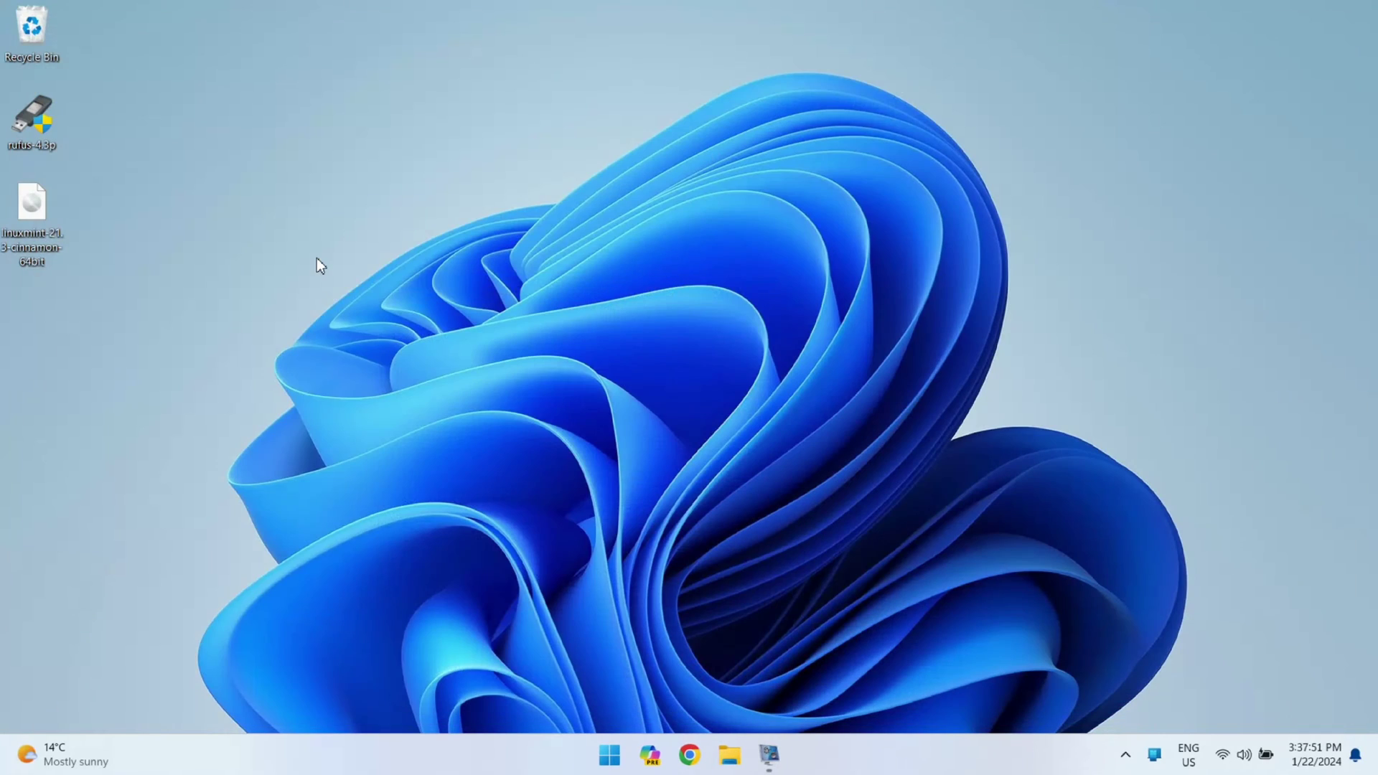
# Select and deselect the rufus and linuxmint desktop files, then launch Rufus
pyautogui.moveTo(110, 346); pyautogui.dragTo(14, 143)
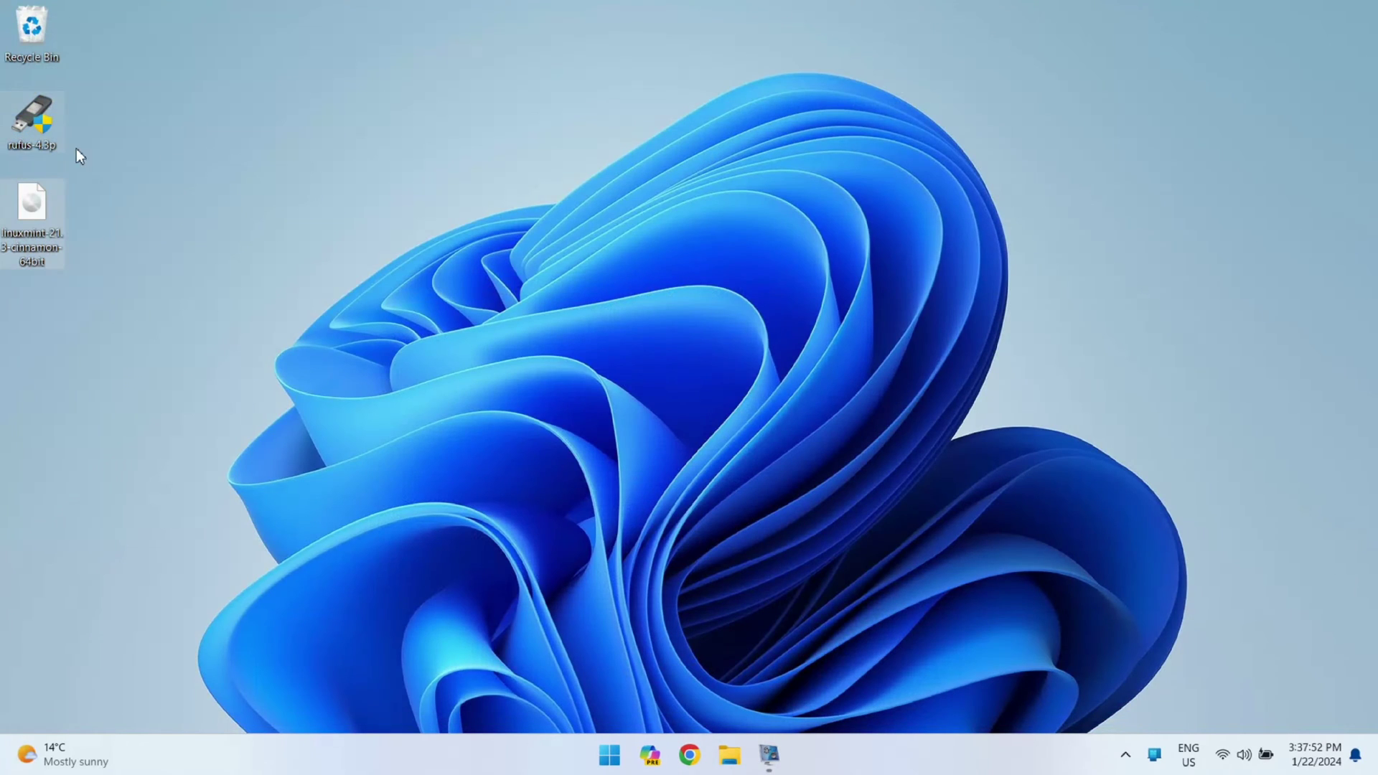
pyautogui.click(96, 302)
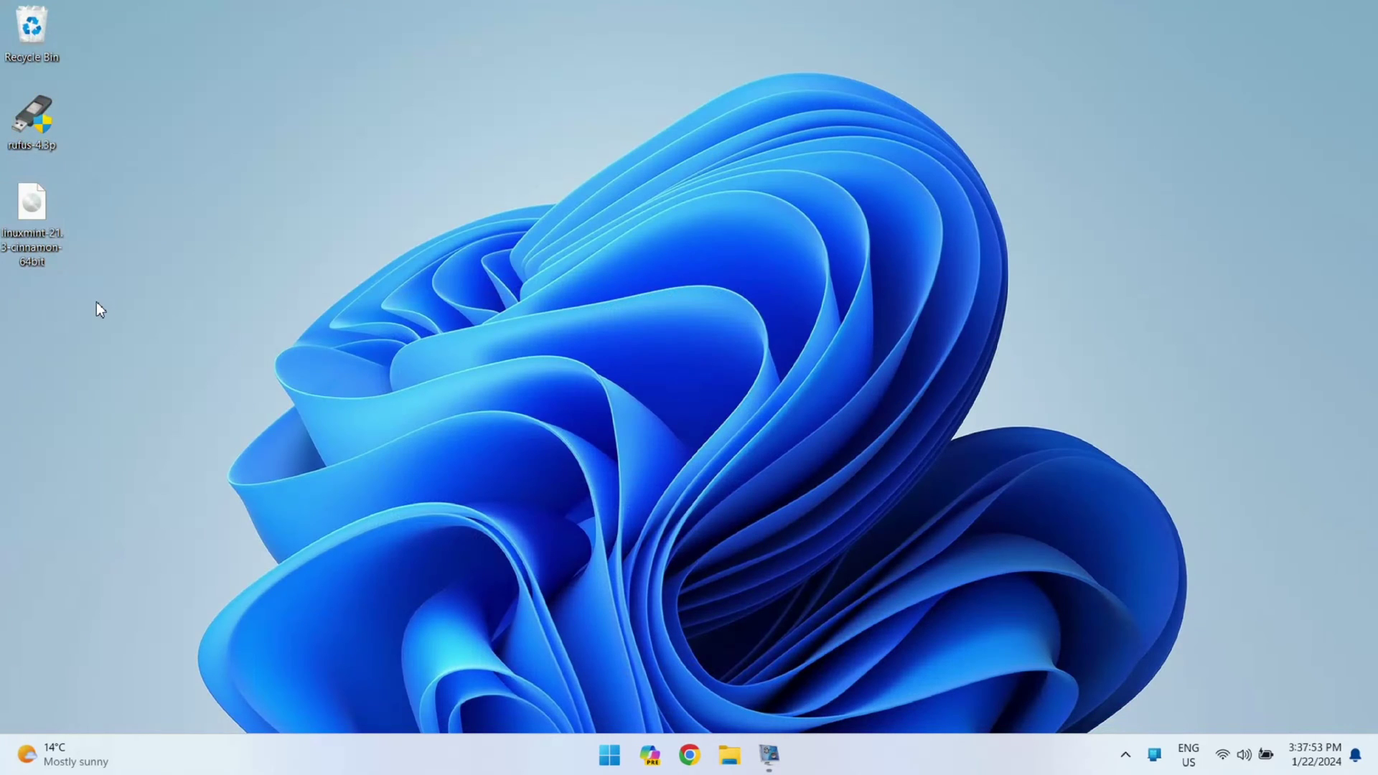
pyautogui.doubleClick(34, 117)
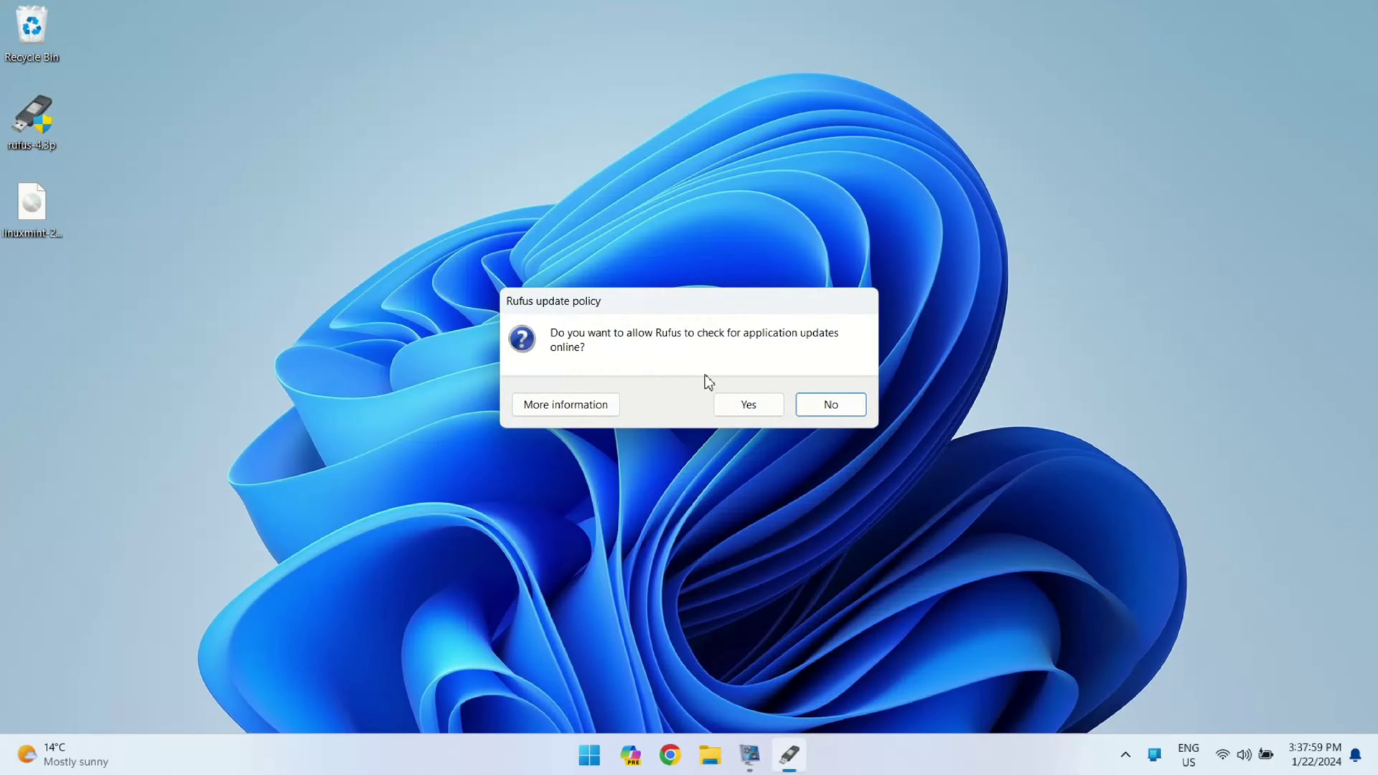
# Decline update checks, keep NO_LABEL (D:) 32 GB, and load linuxmint-21.3-cinnamon-64bit.iso
pyautogui.click(833, 407)
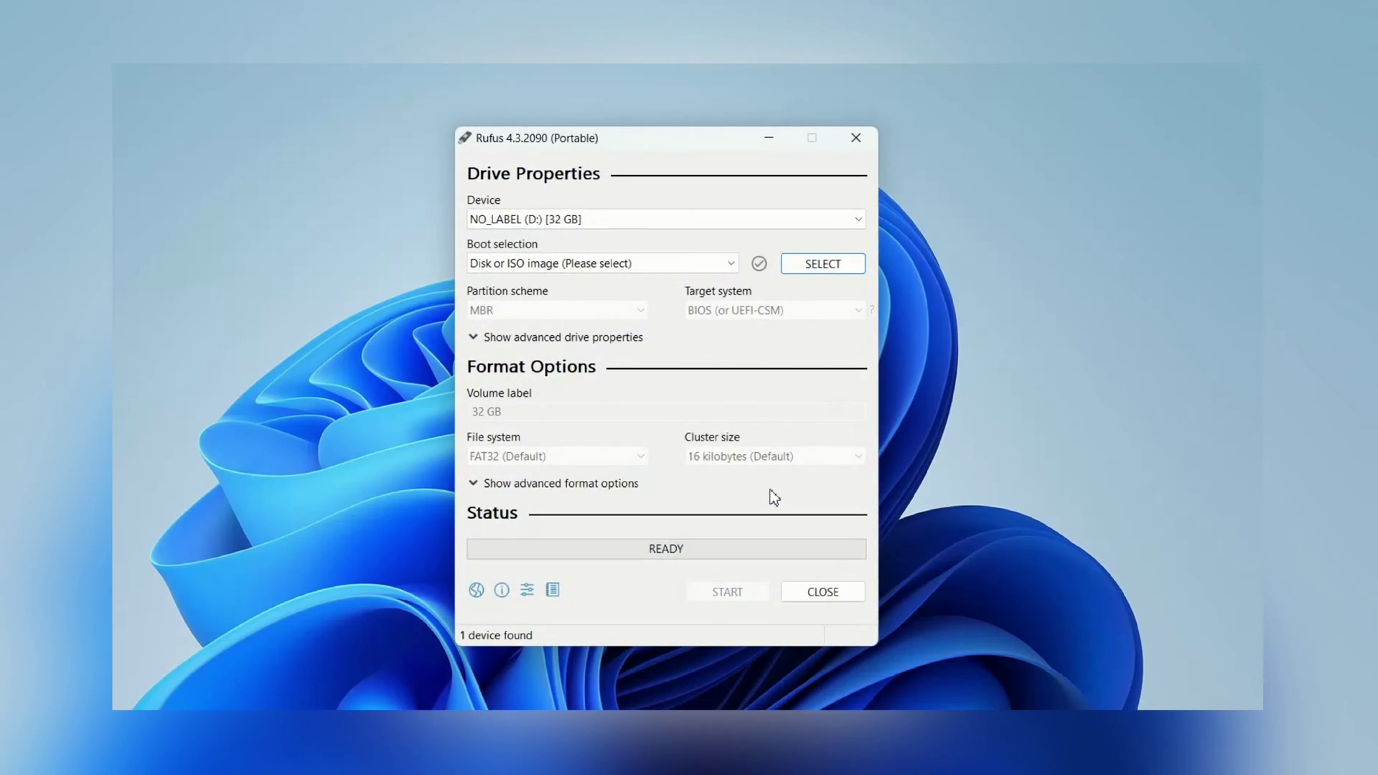
pyautogui.moveTo(661, 139); pyautogui.dragTo(645, 145)
pyautogui.click(570, 224)
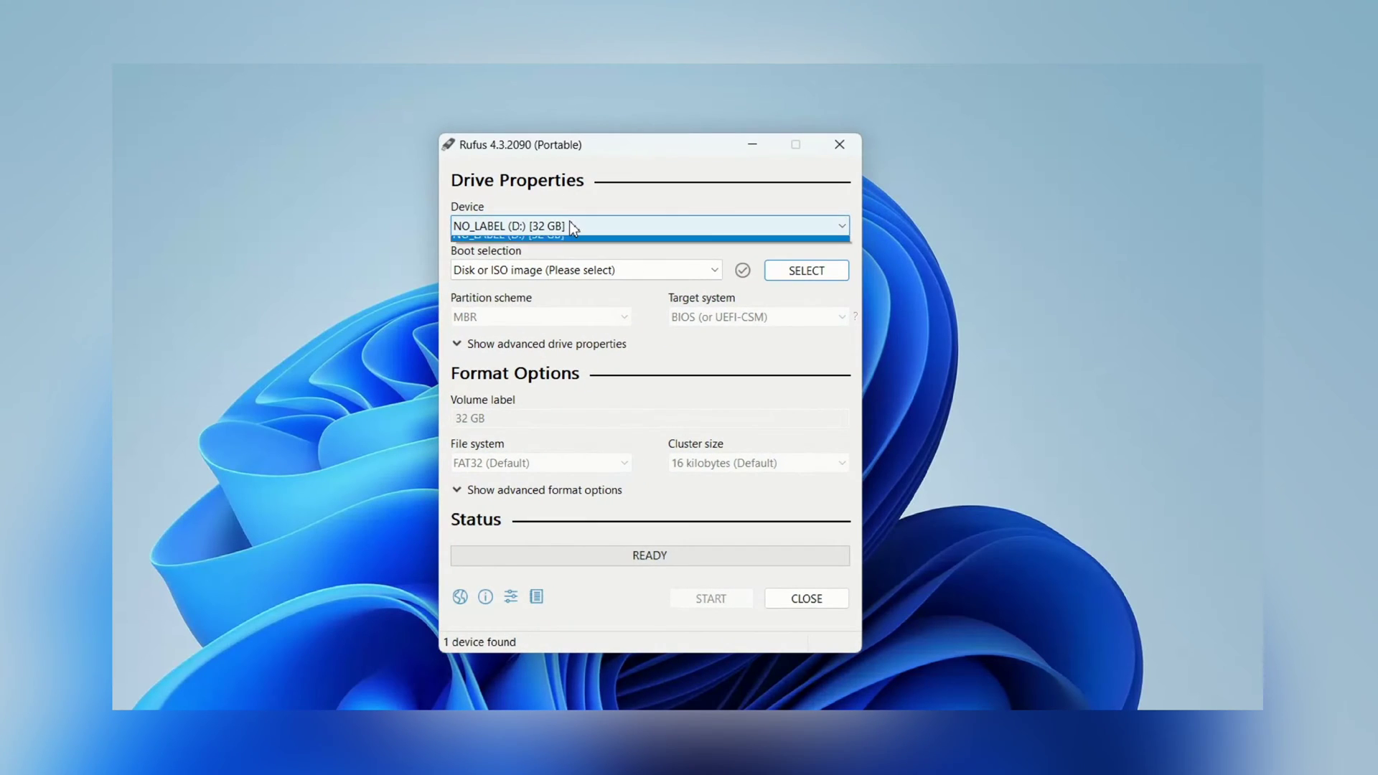
pyautogui.click(558, 239)
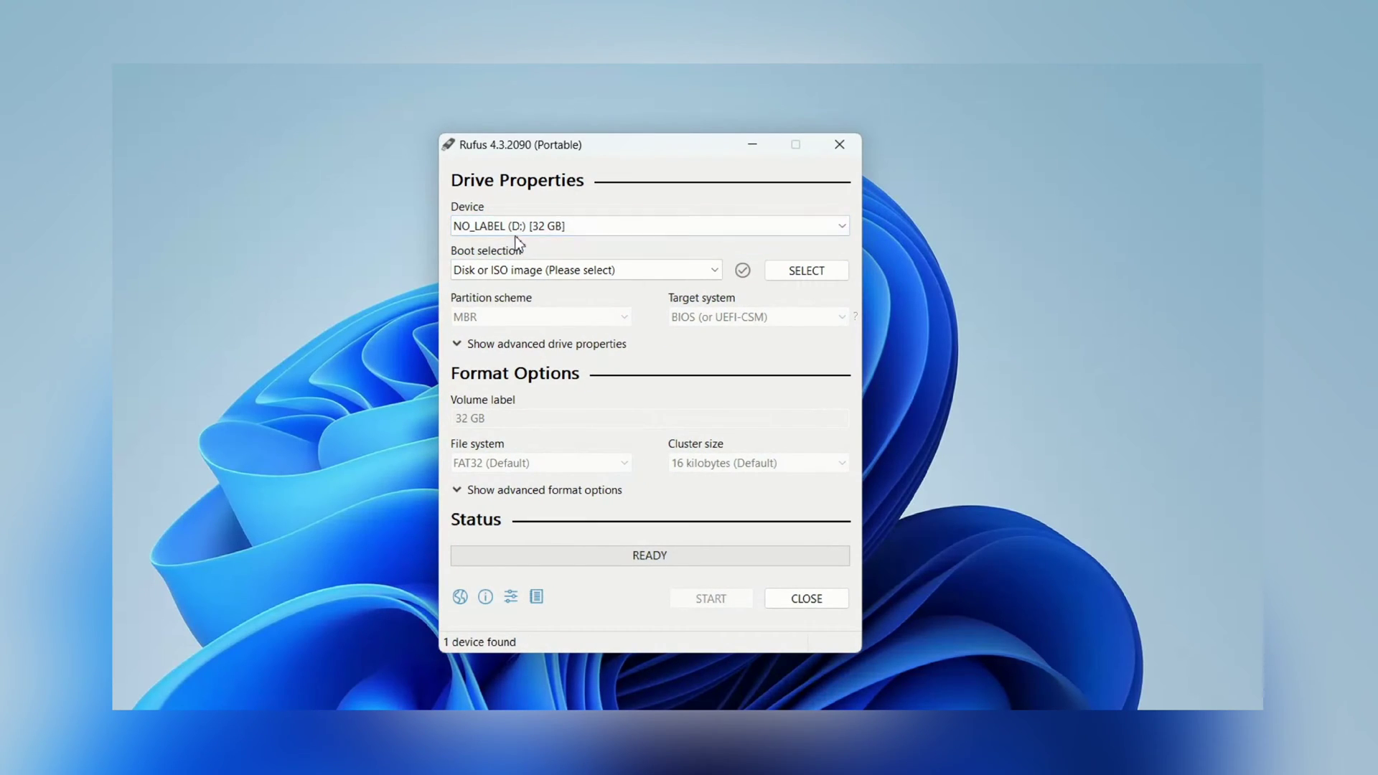
pyautogui.click(817, 276)
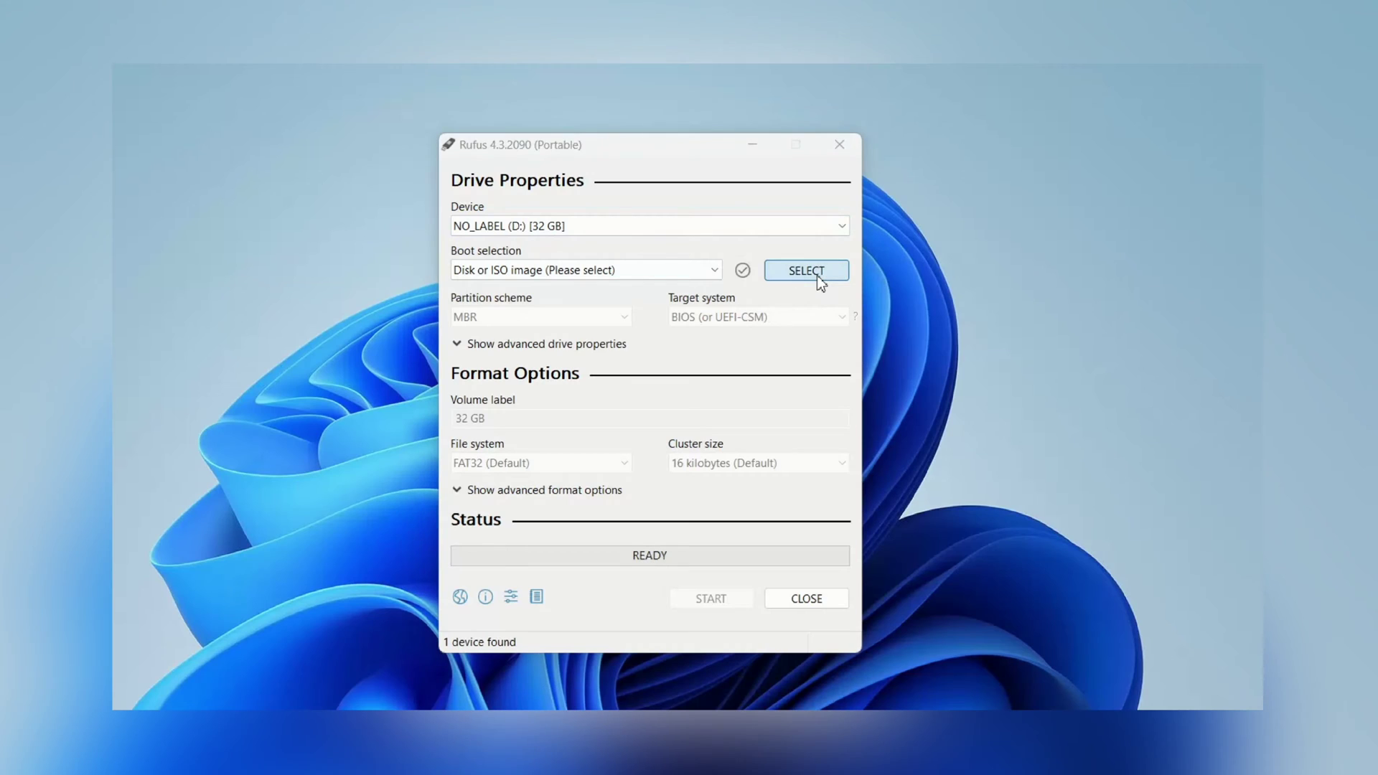
pyautogui.click(502, 337)
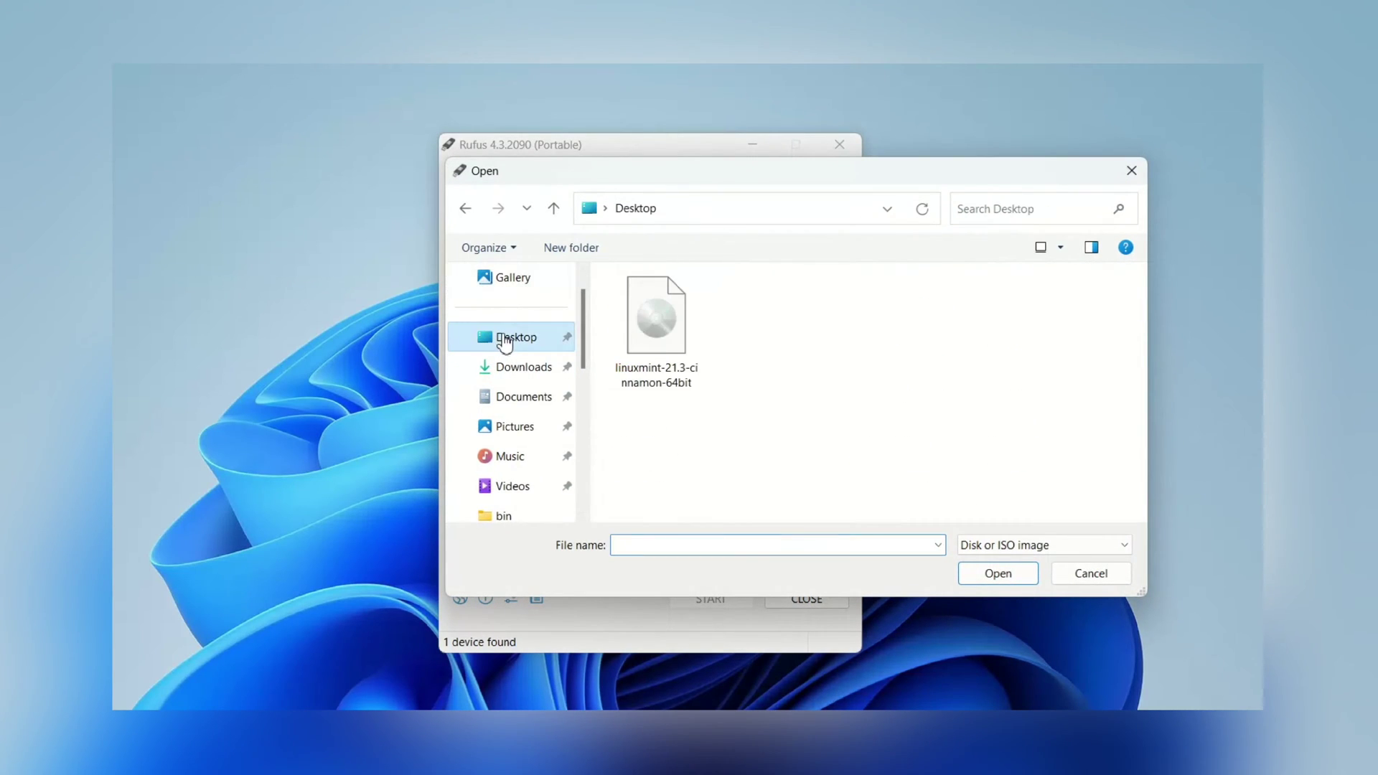
pyautogui.click(665, 334)
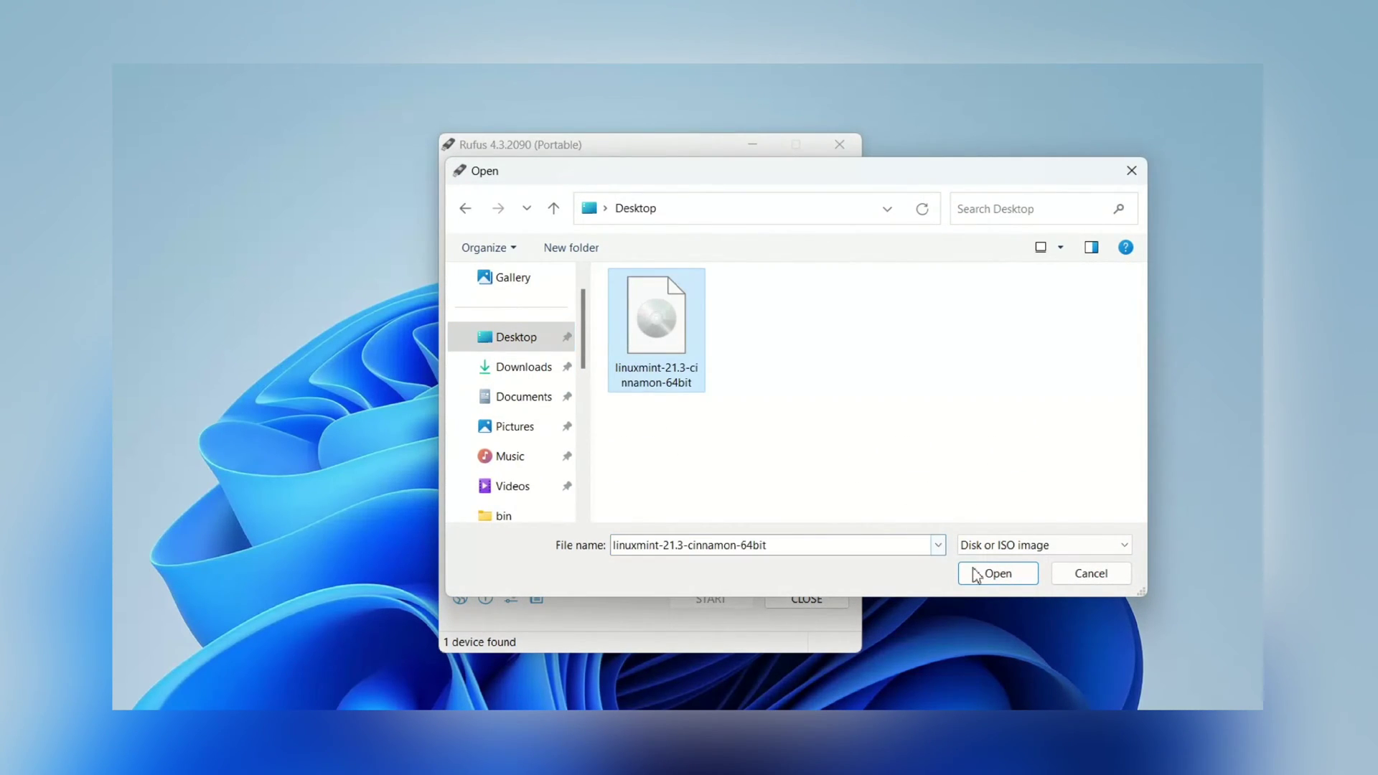
pyautogui.click(1000, 577)
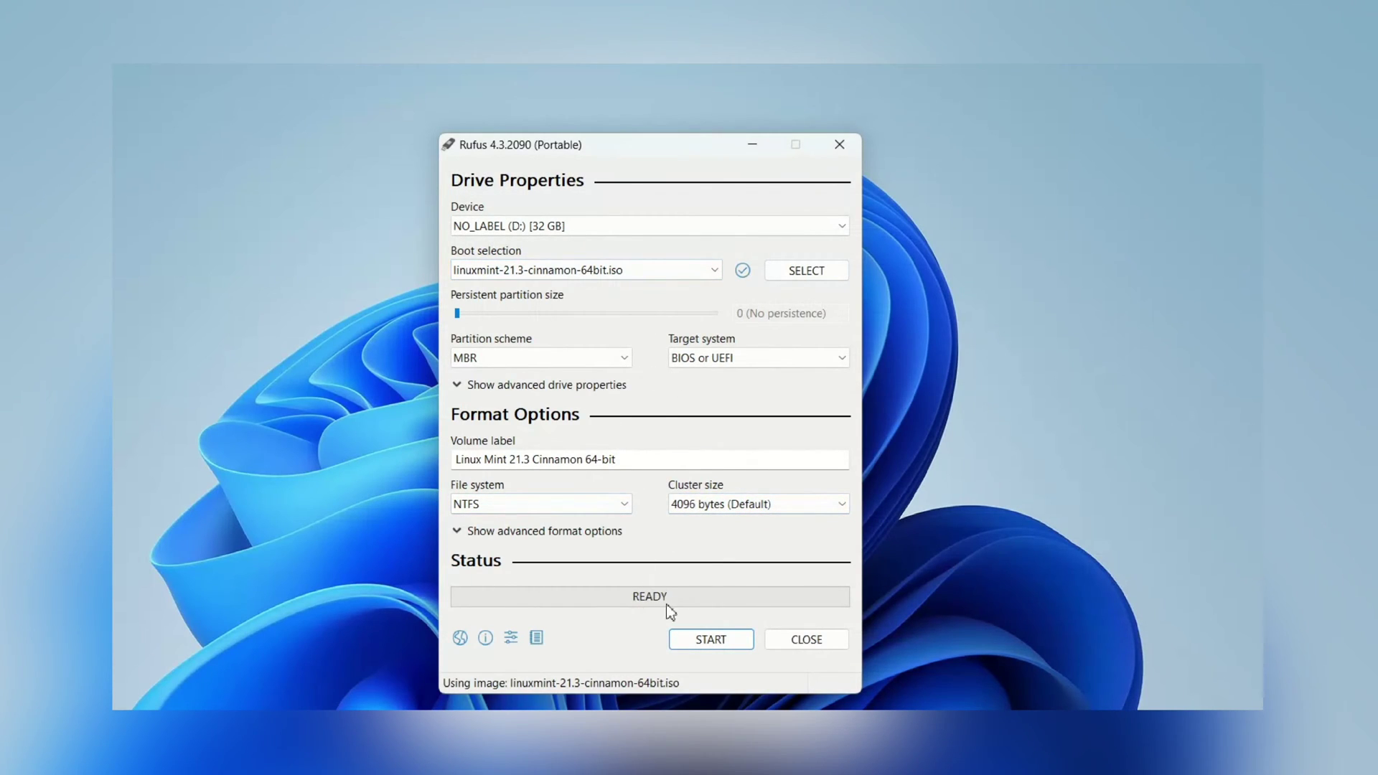
# Start writing in ISO Image mode, allow the Syslinux download, and confirm erasing the drive
pyautogui.click(694, 639)
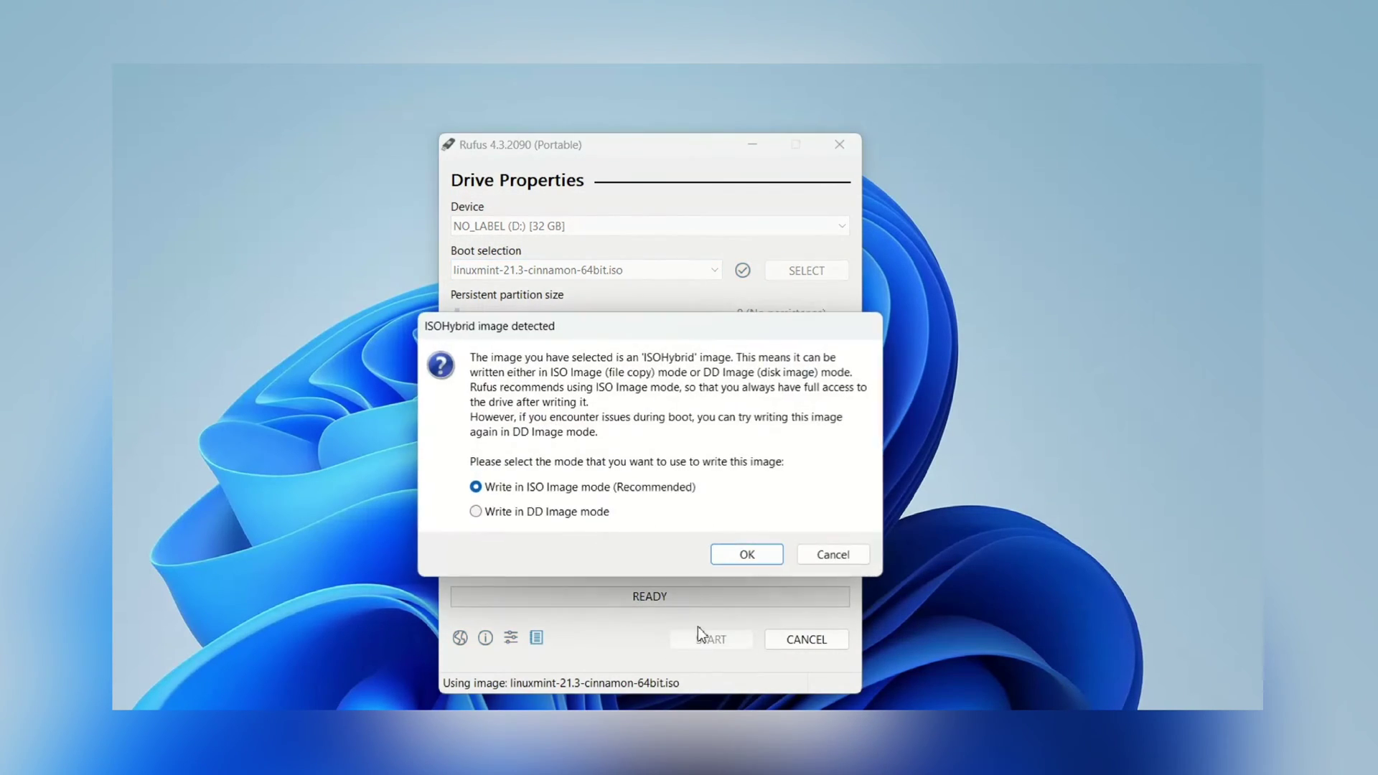
pyautogui.click(738, 559)
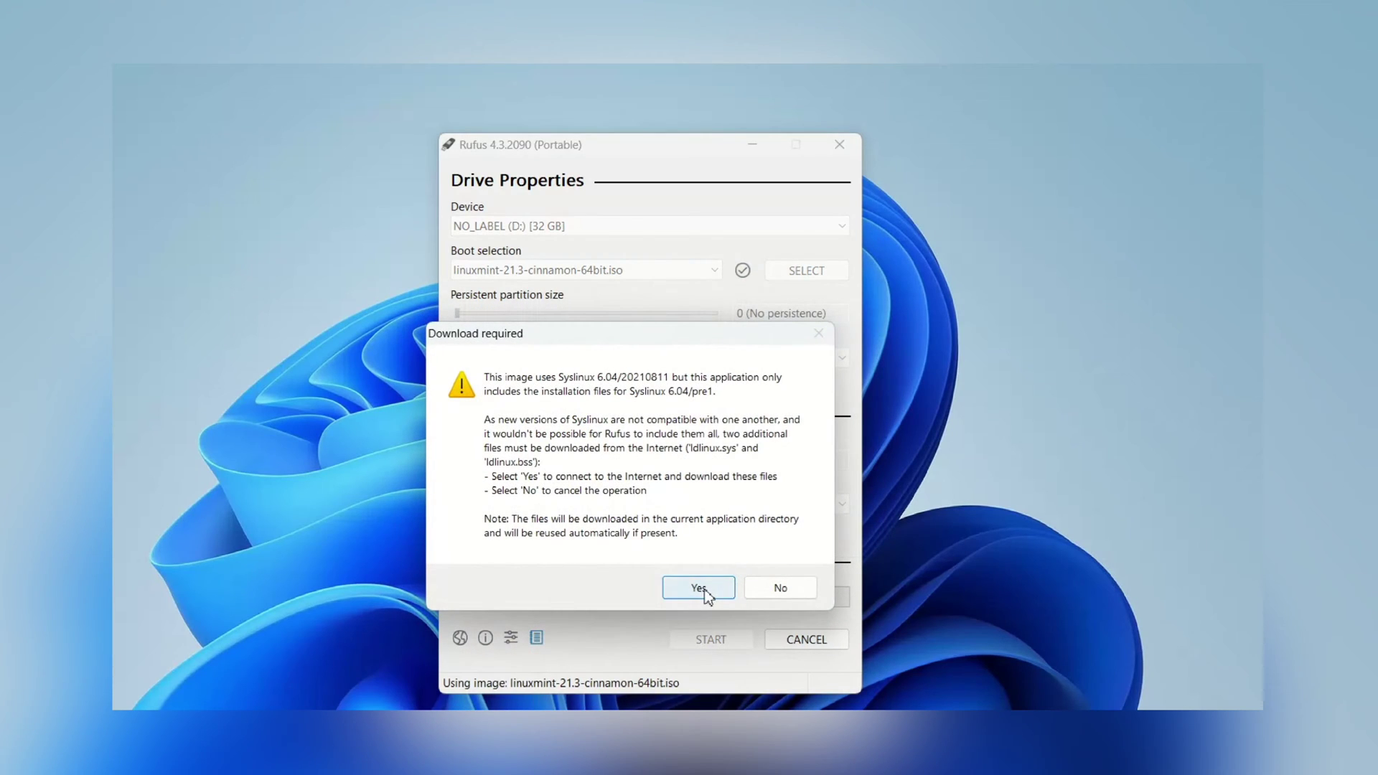
pyautogui.click(702, 583)
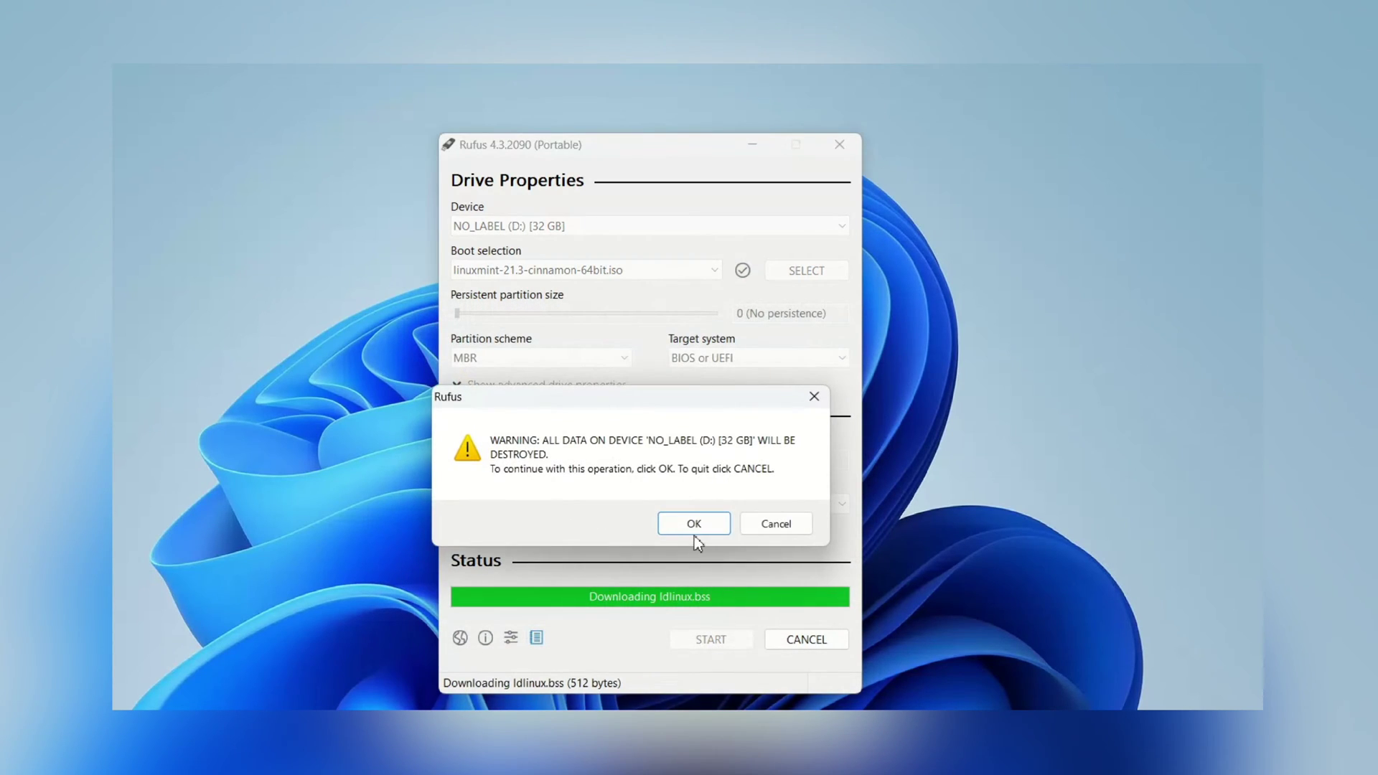
pyautogui.click(694, 532)
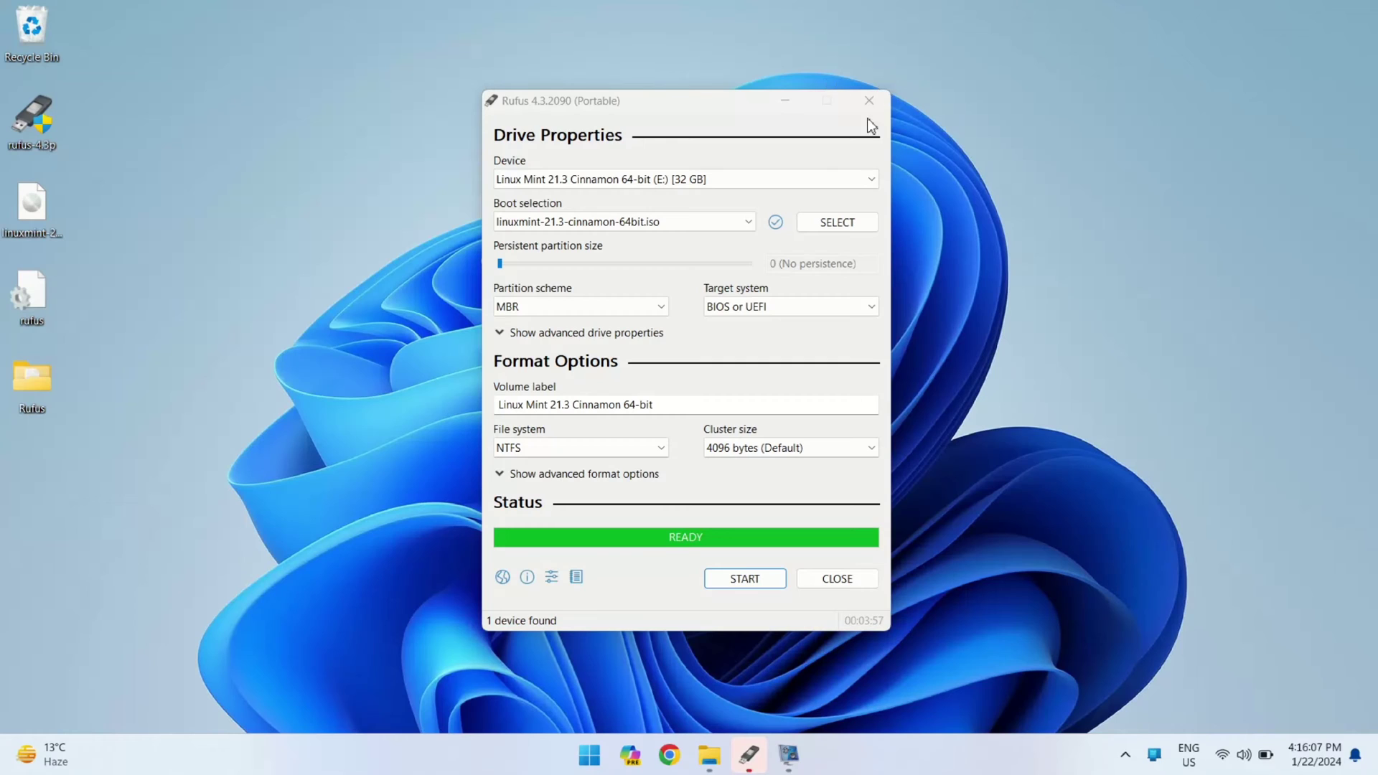
# Bring Rufus to the front and close it
pyautogui.moveTo(745, 763)
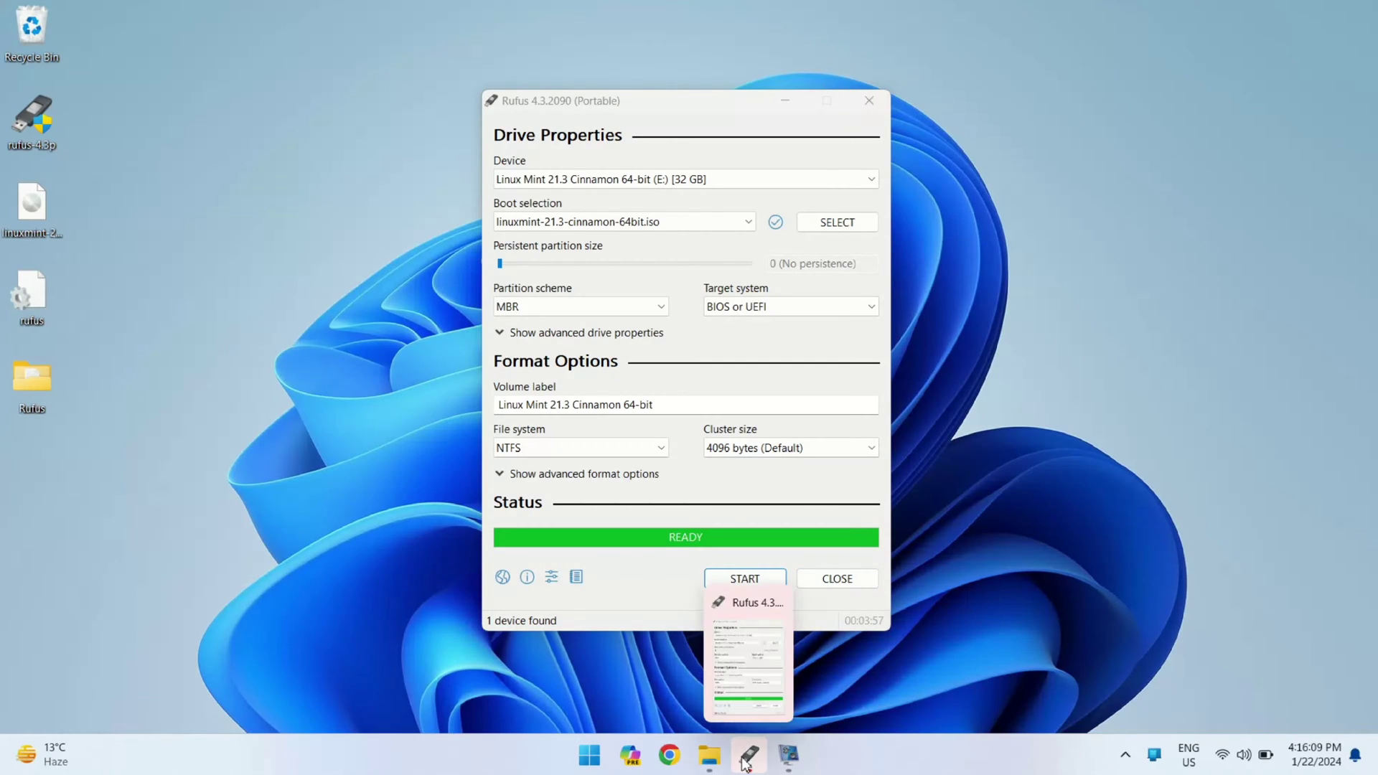
pyautogui.click(749, 657)
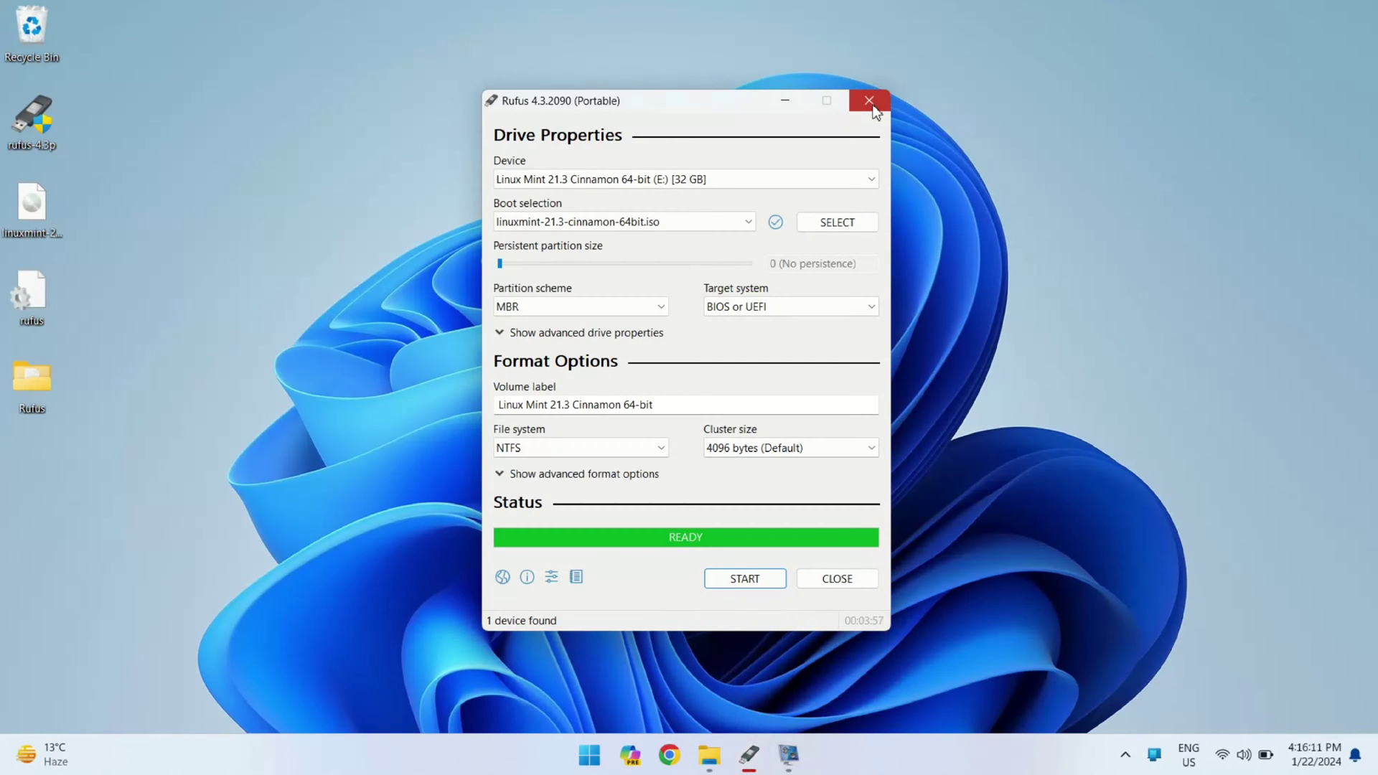
pyautogui.click(870, 102)
# Check the boot files on the Linux Mint USB drive (E:), close Explorer, and show Windows power options
pyautogui.click(725, 753)
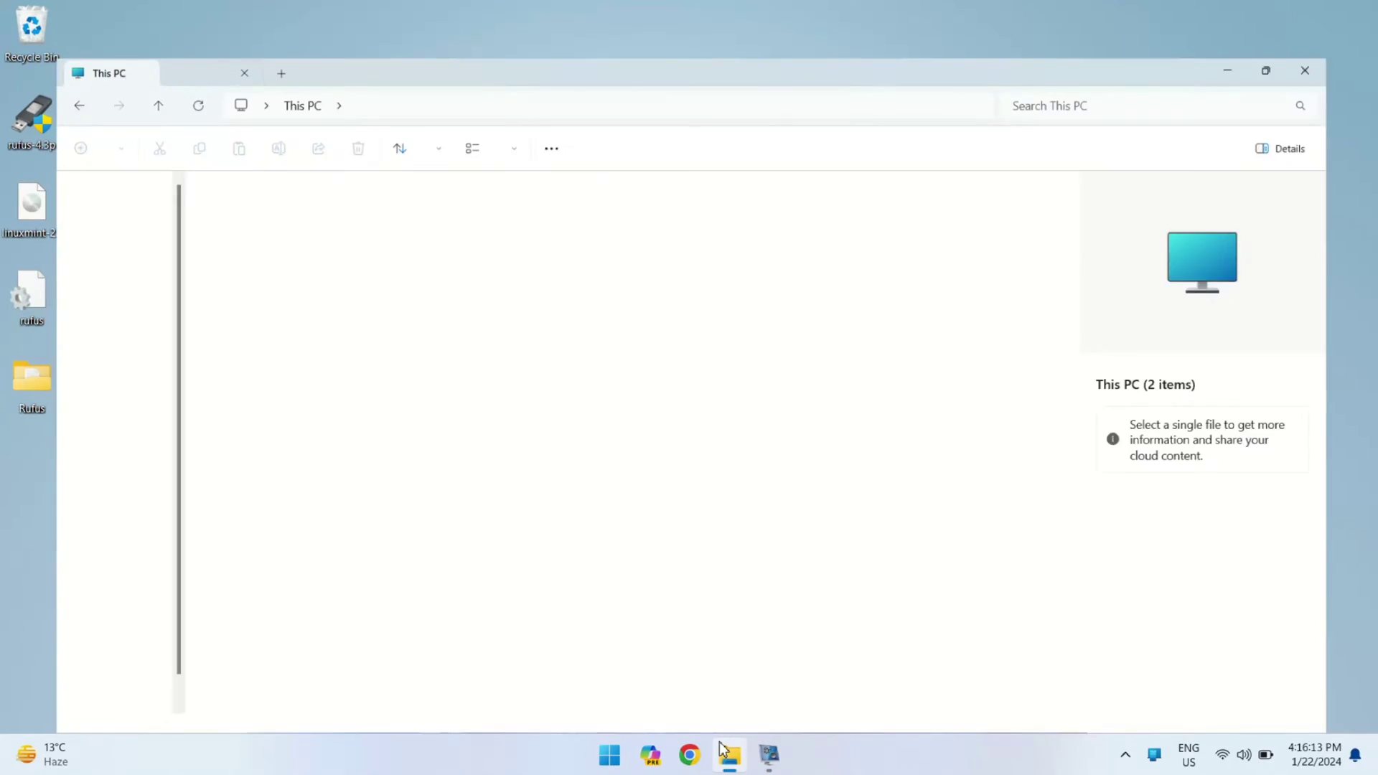
pyautogui.doubleClick(445, 184)
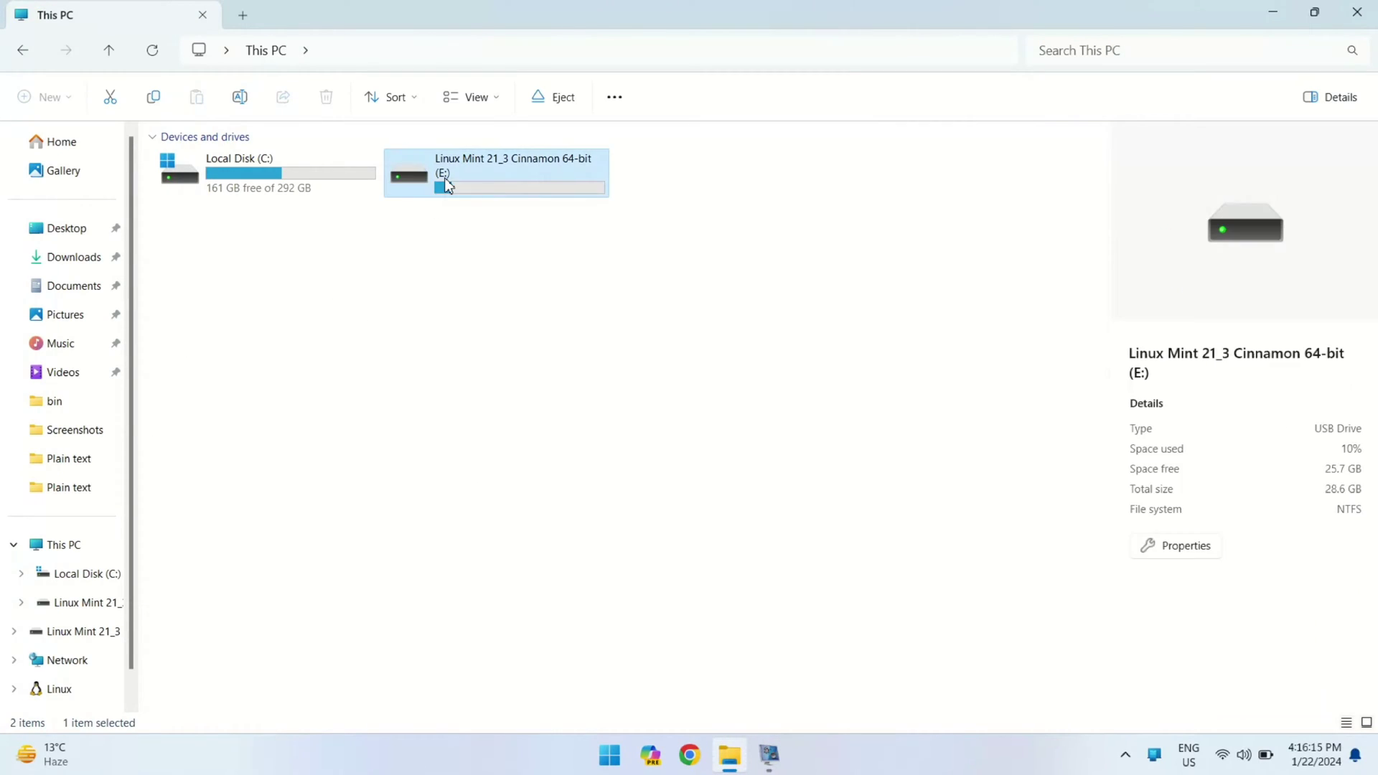
pyautogui.moveTo(497, 629); pyautogui.dragTo(440, 619)
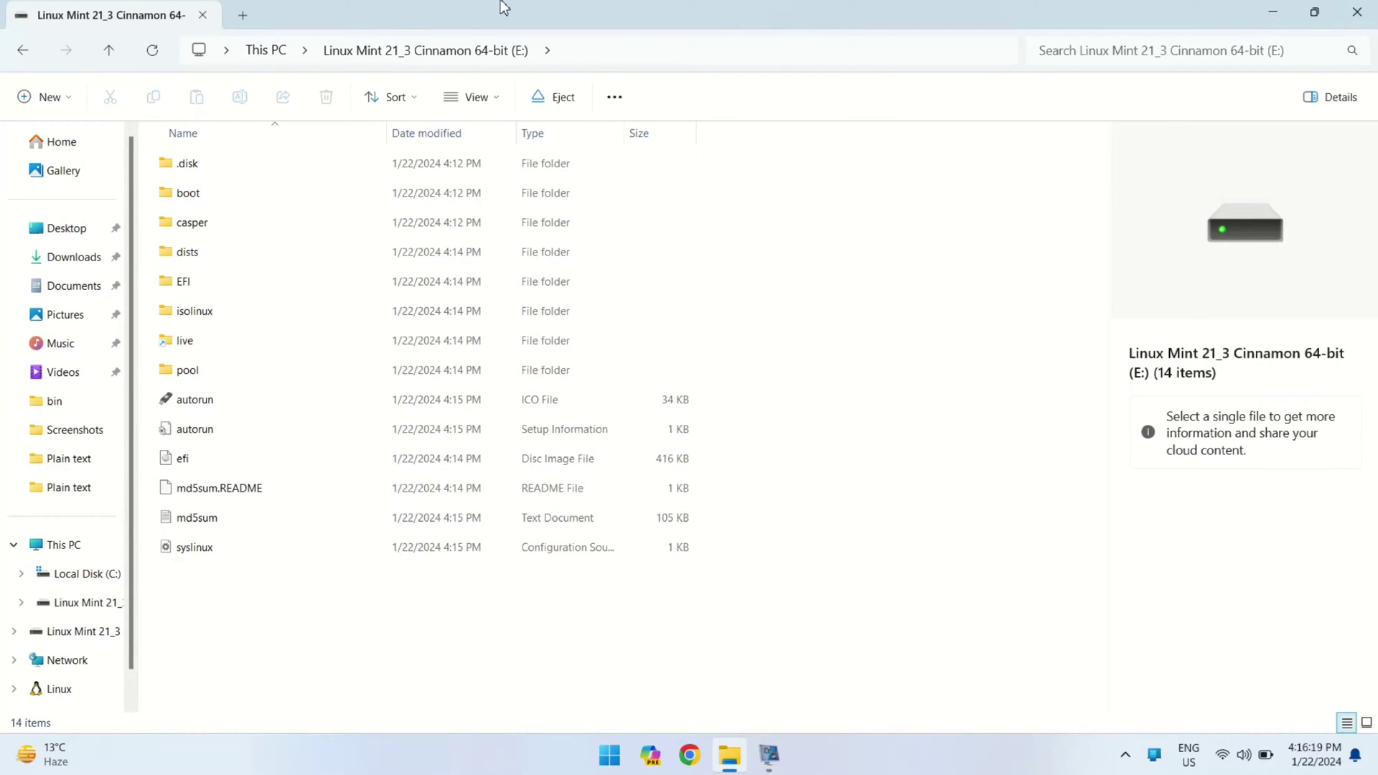
pyautogui.click(1356, 12)
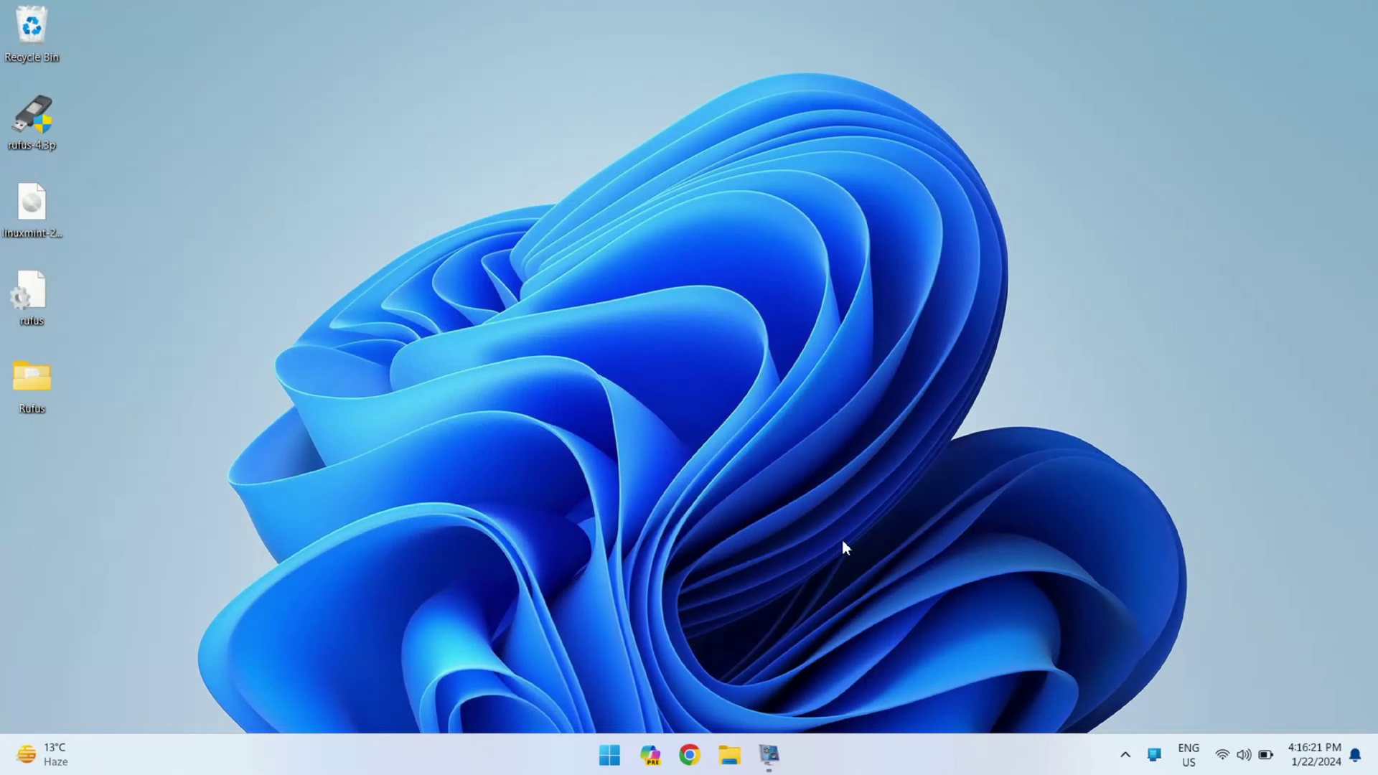
pyautogui.click(609, 755)
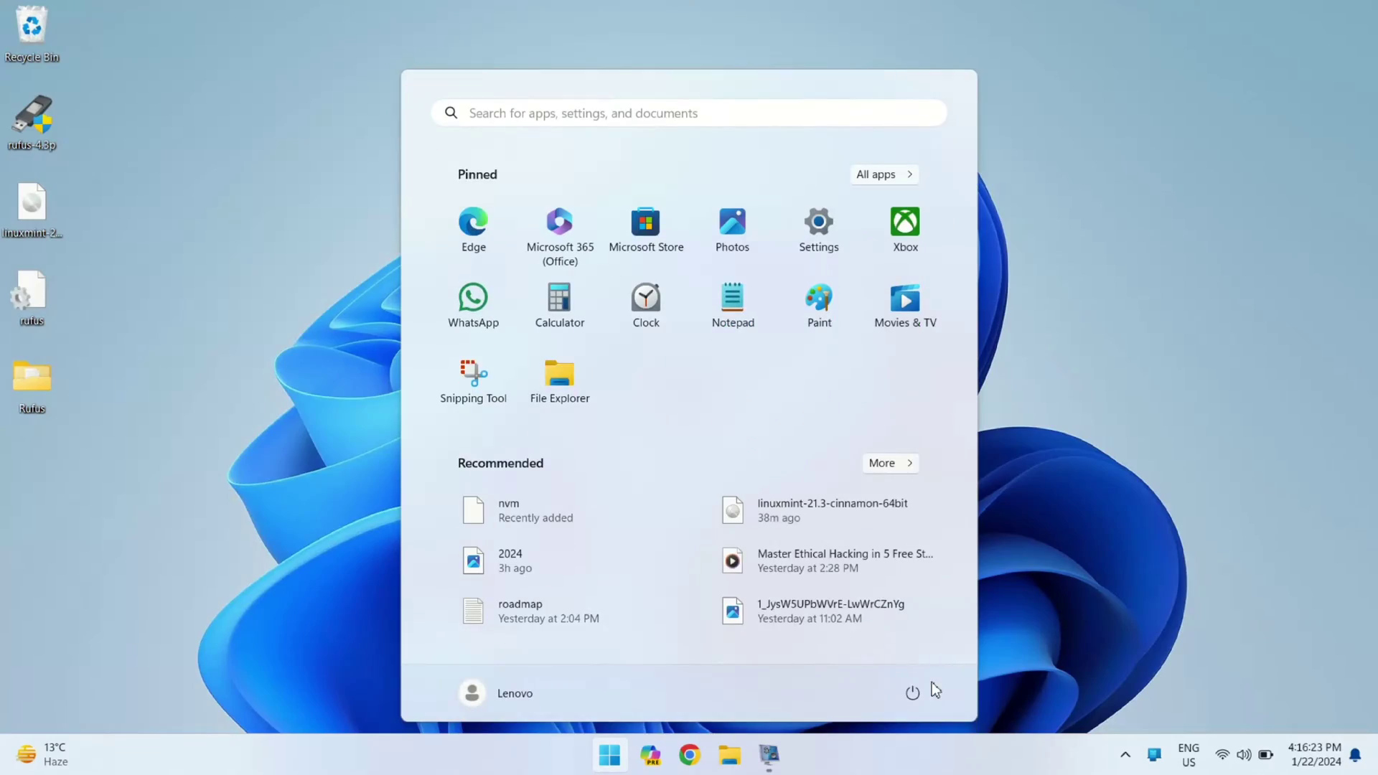
pyautogui.click(926, 697)
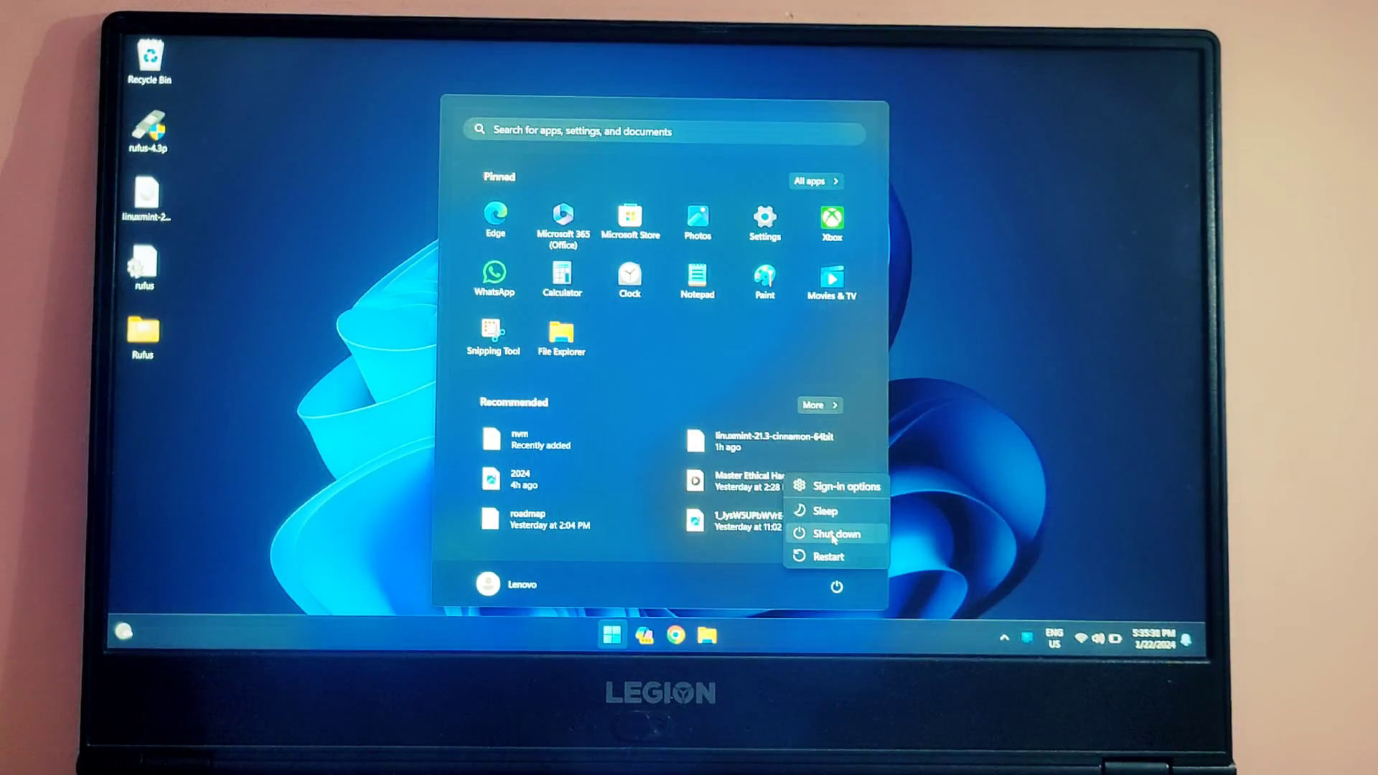
# Shut down, enter the BIOS with F2, and keep Secure Boot set to Disabled
pyautogui.click(832, 535)
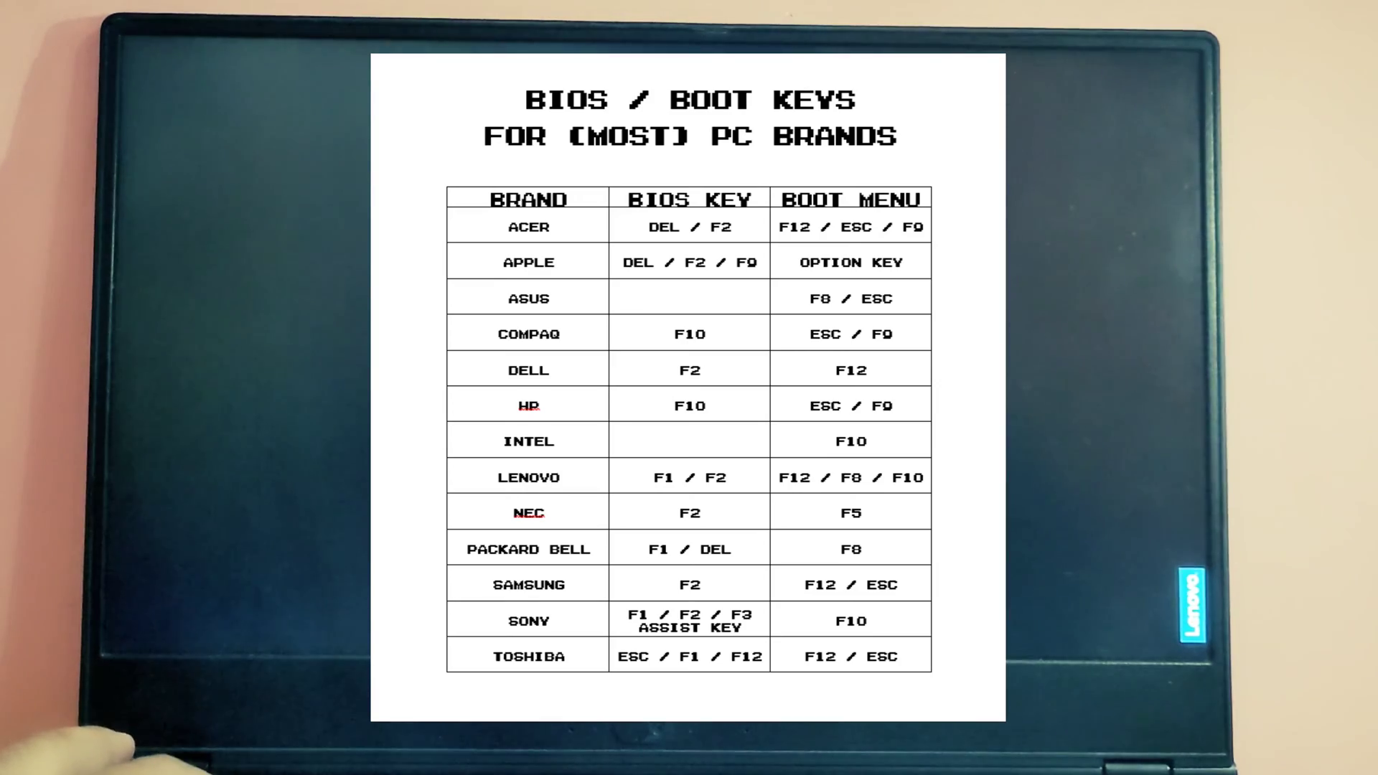
pyautogui.press('F2')
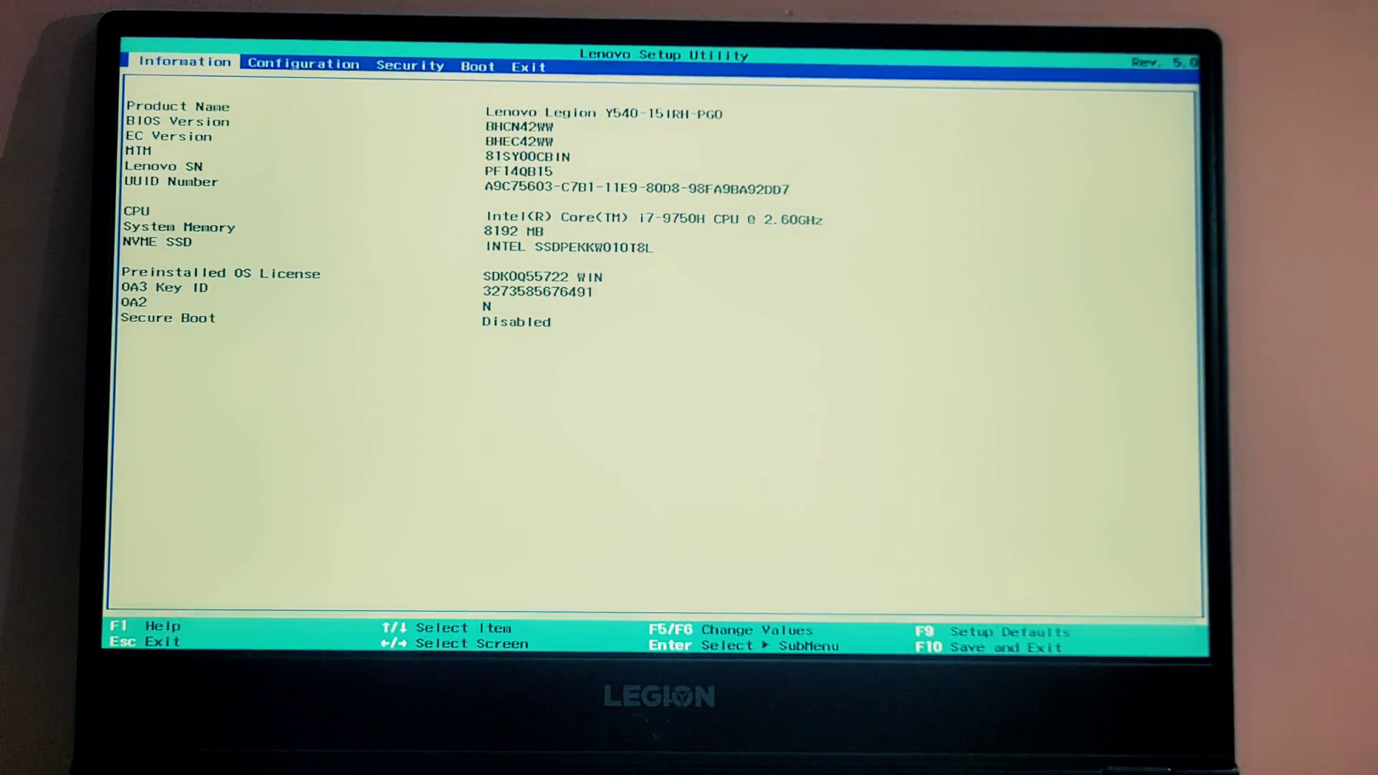
pyautogui.press('Right')
pyautogui.press('Right')
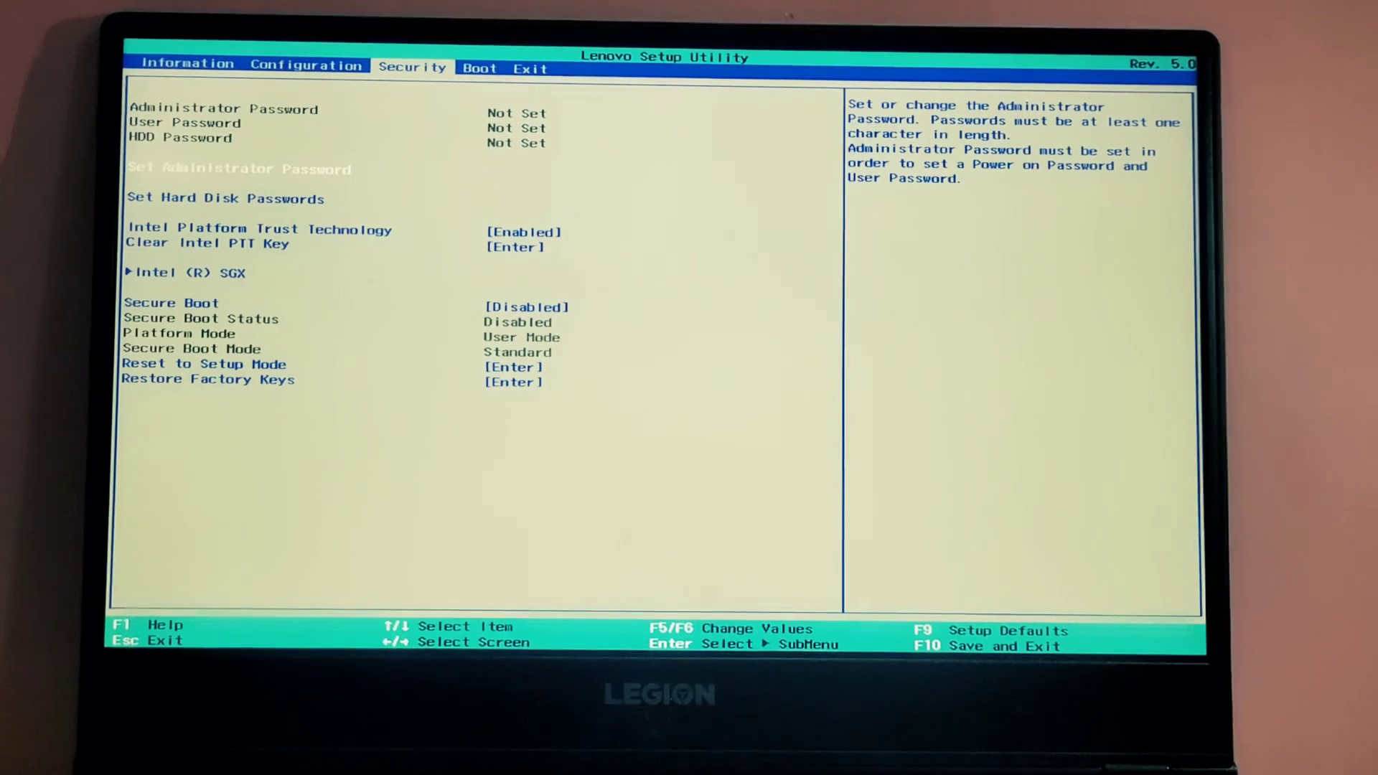
pyautogui.press('Down')
pyautogui.press('Down')
pyautogui.press('Down')
pyautogui.press('Down')
pyautogui.press('Down')
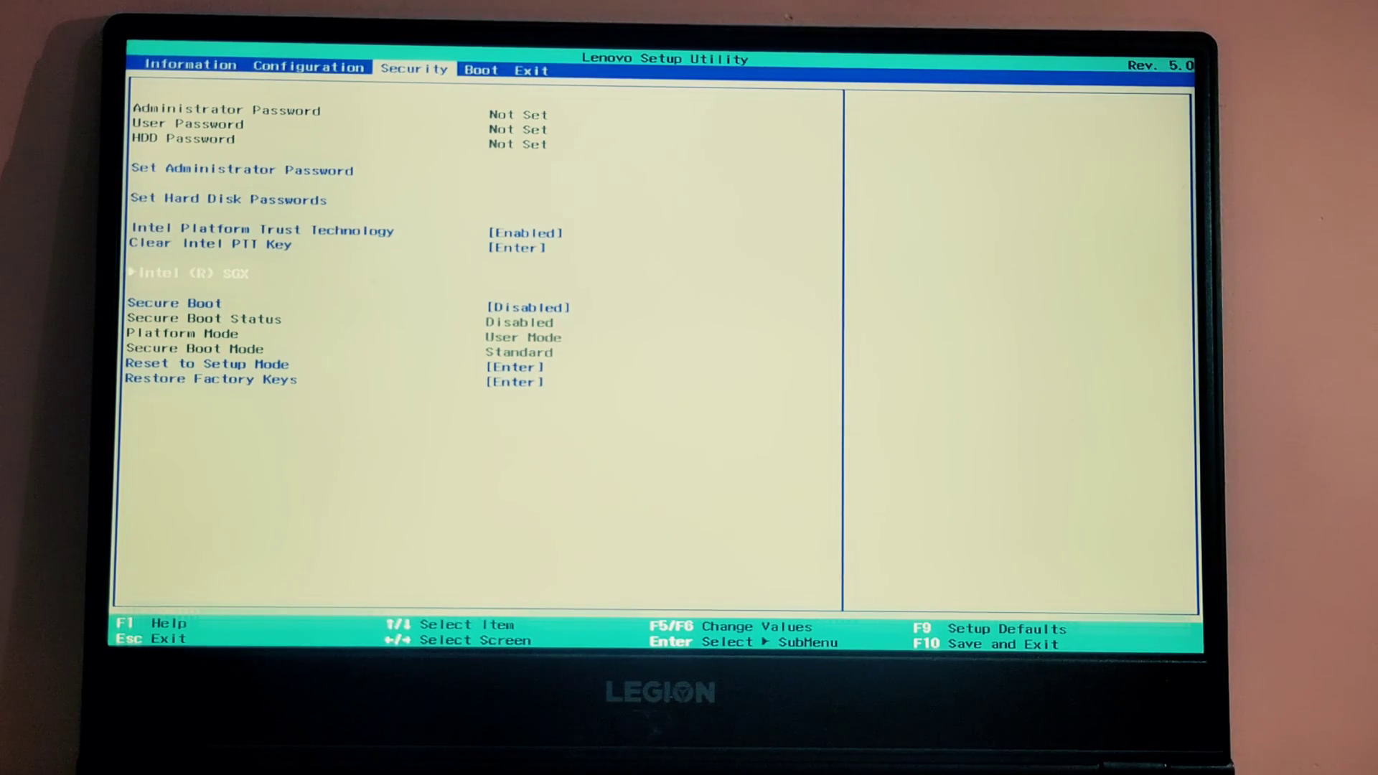
pyautogui.press('Return')
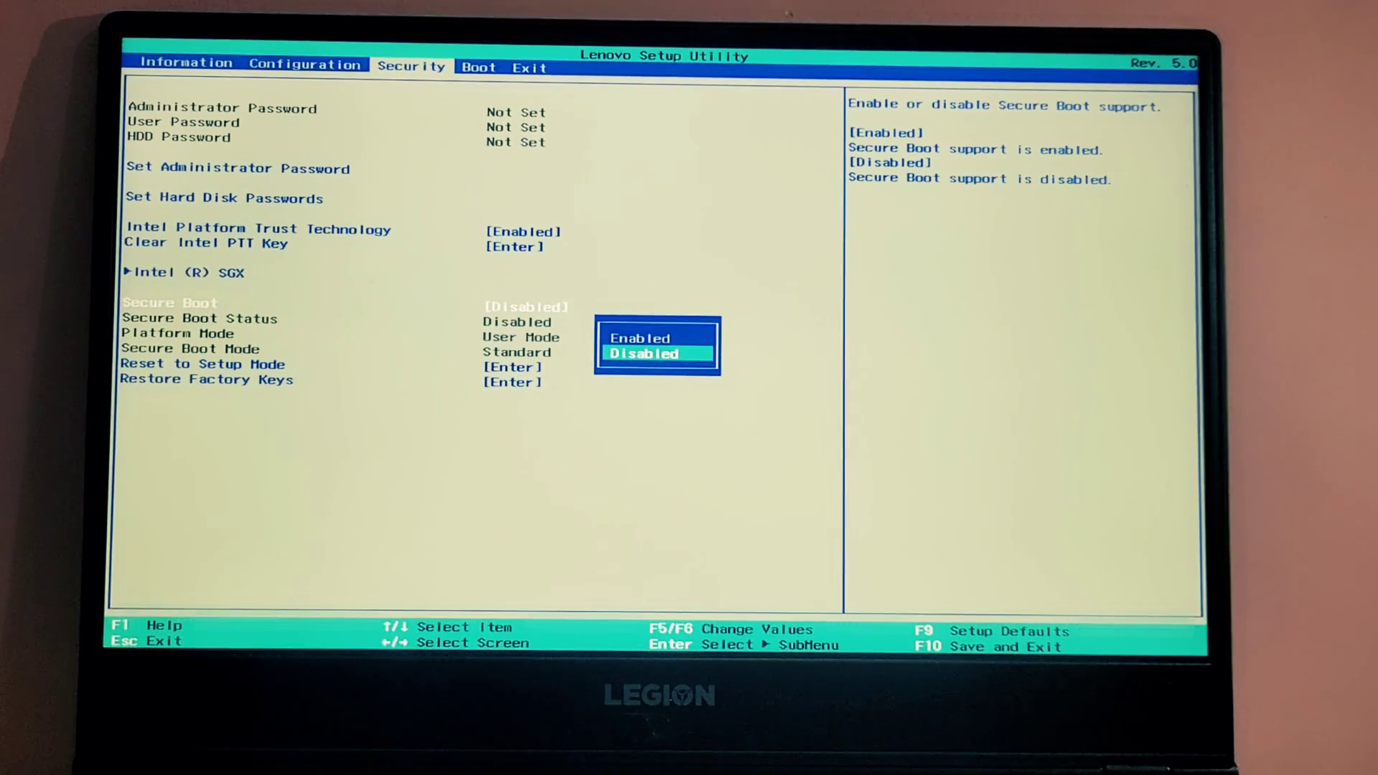
pyautogui.press('Up')
pyautogui.press('Down')
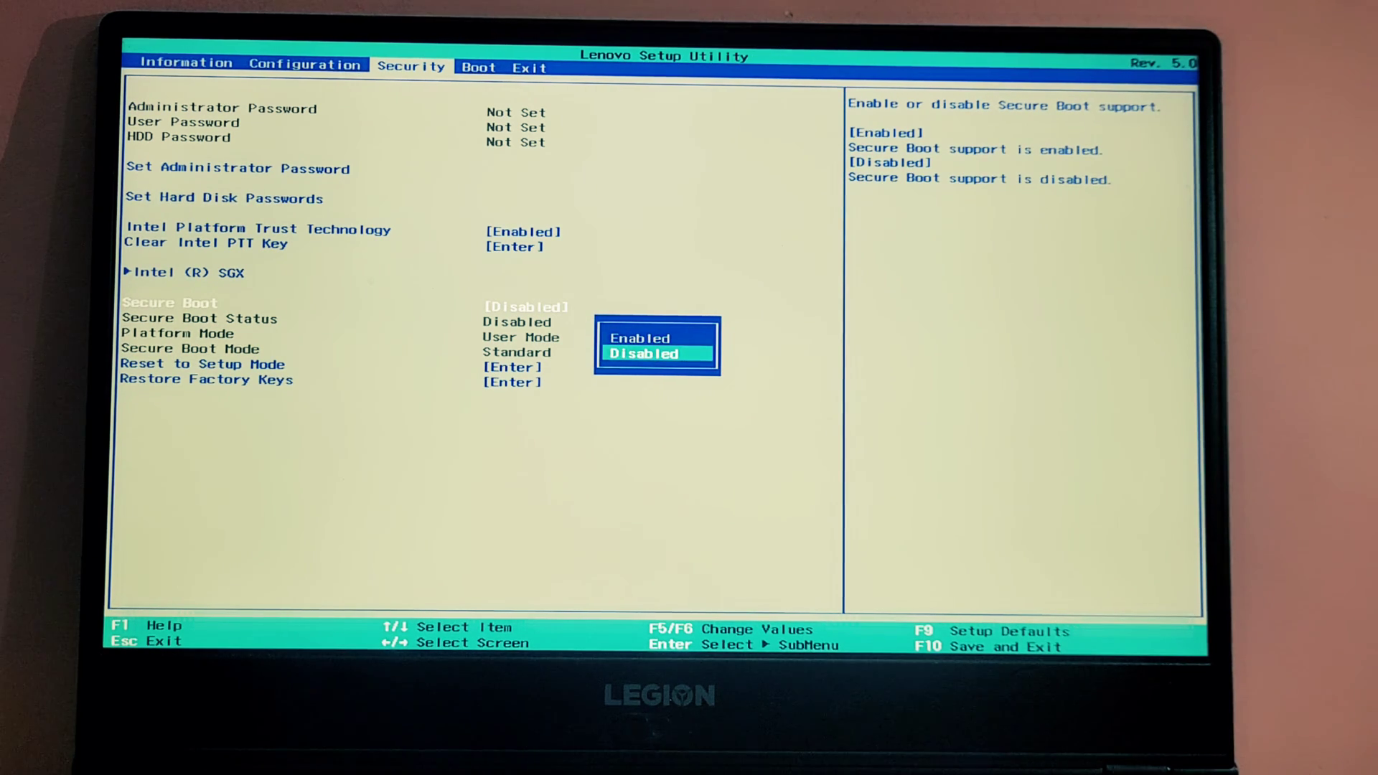
pyautogui.press('Return')
# Move Windows Boot Manager below the SanDisk drive in the boot order, then save and restart
pyautogui.press('Right')
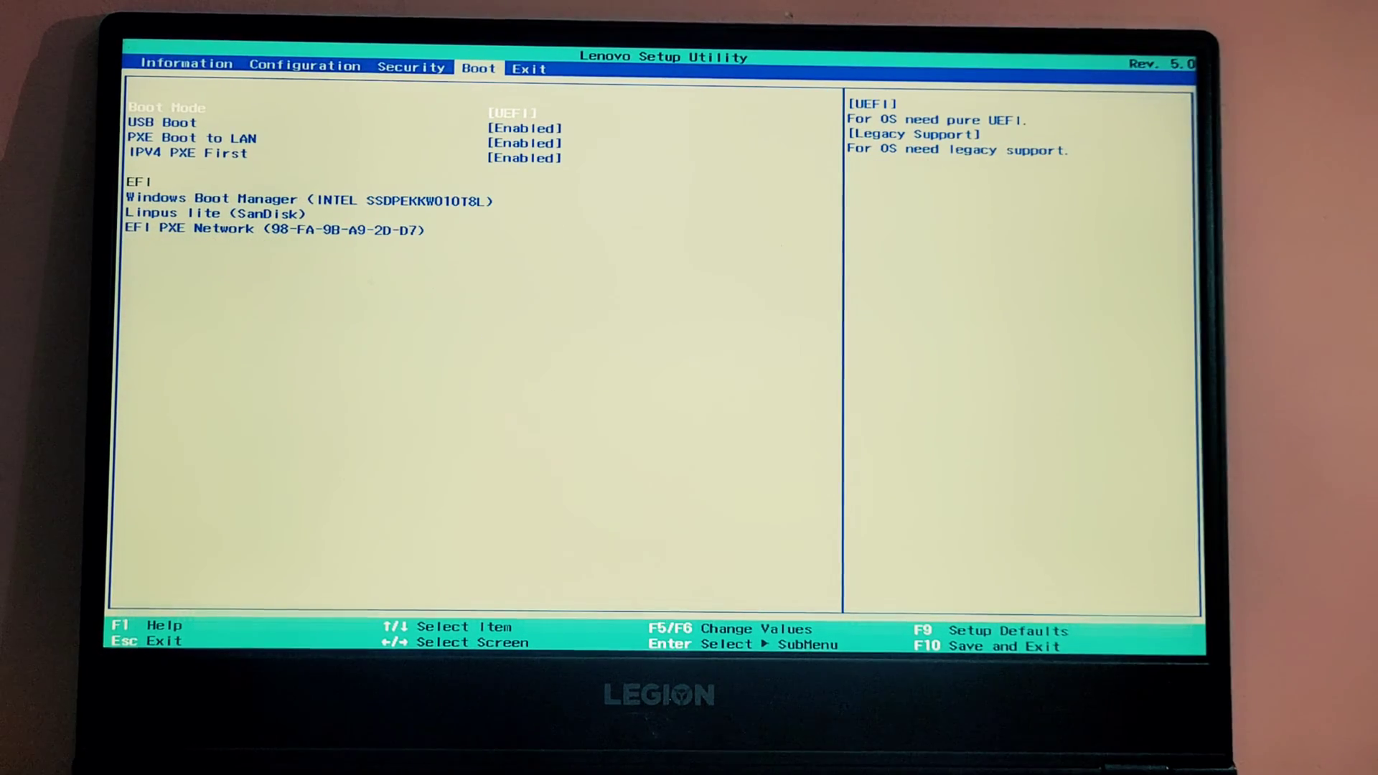
pyautogui.press('Down')
pyautogui.press('Down')
pyautogui.press('Down')
pyautogui.press('Down')
pyautogui.press('Down')
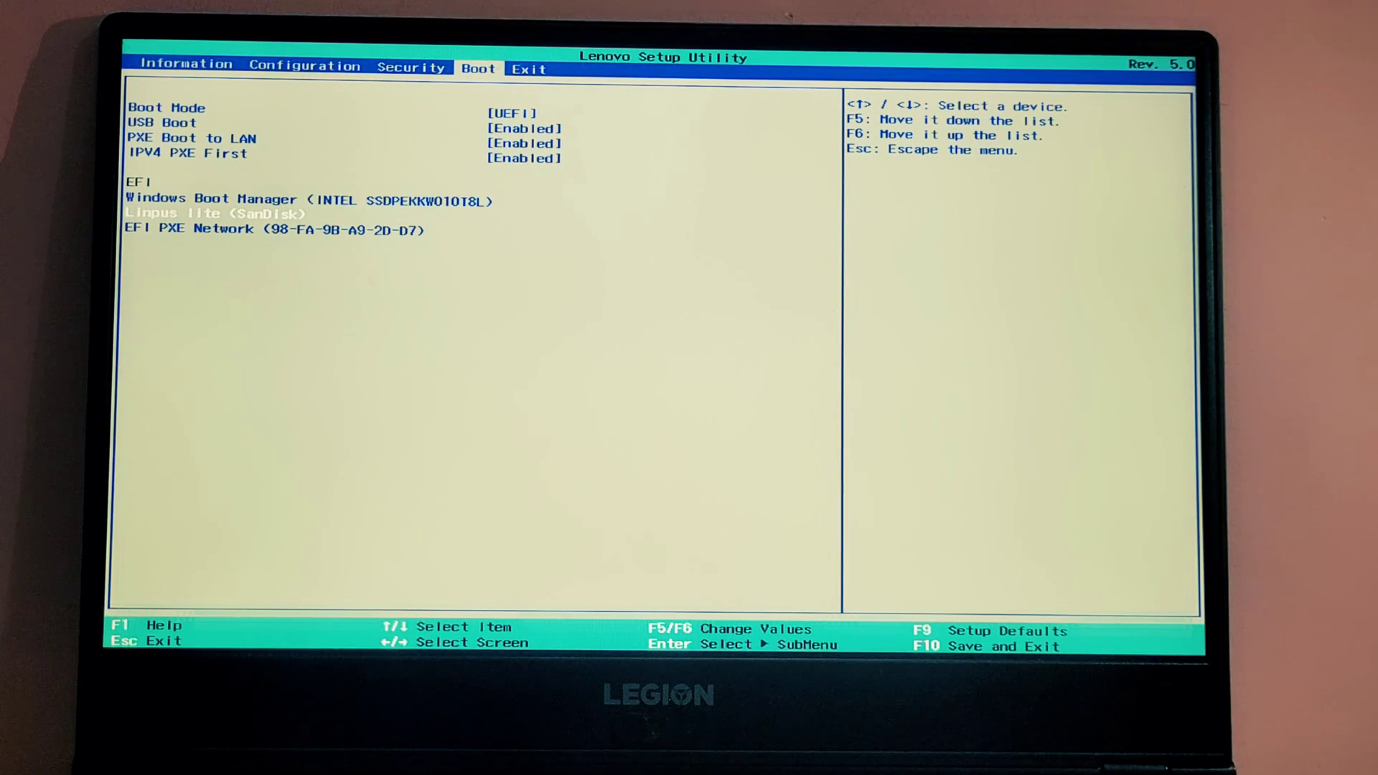
pyautogui.press('Up')
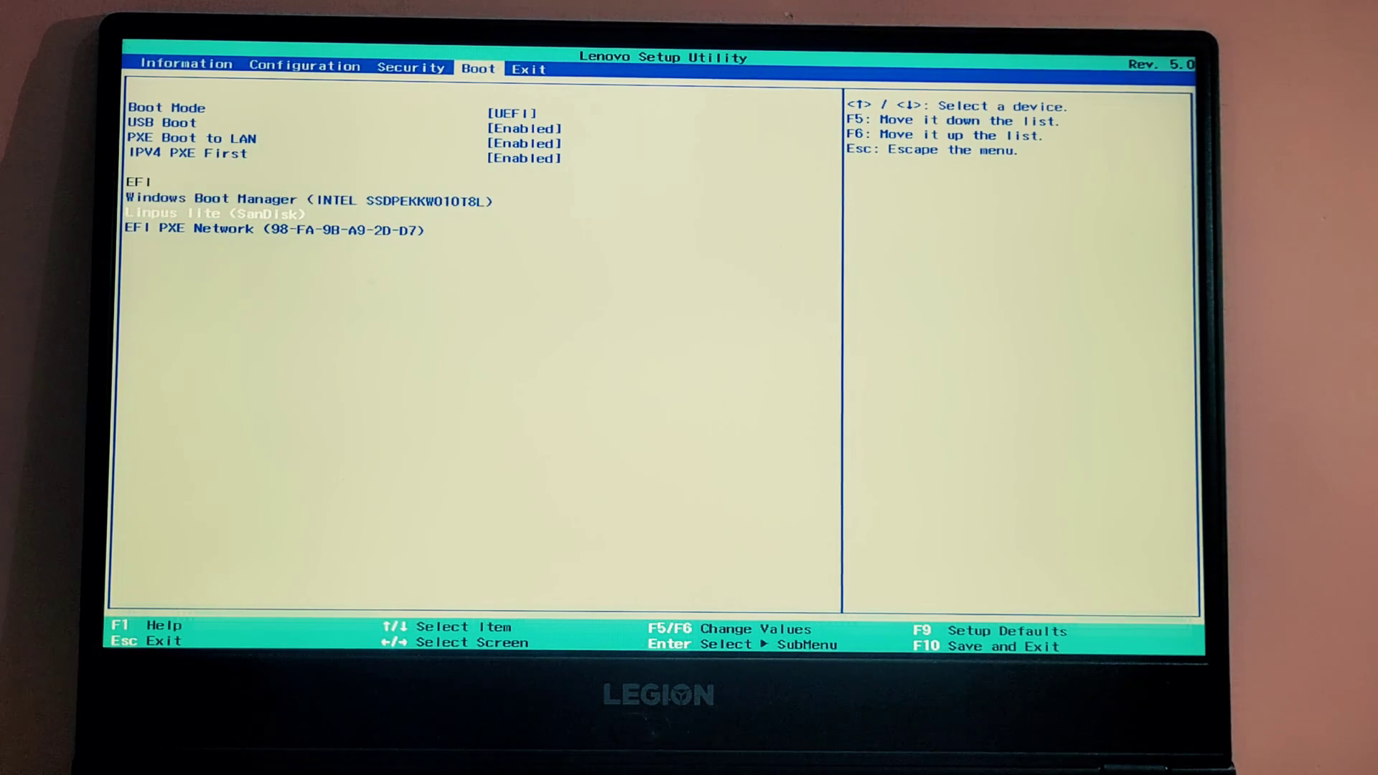
pyautogui.press('F5')
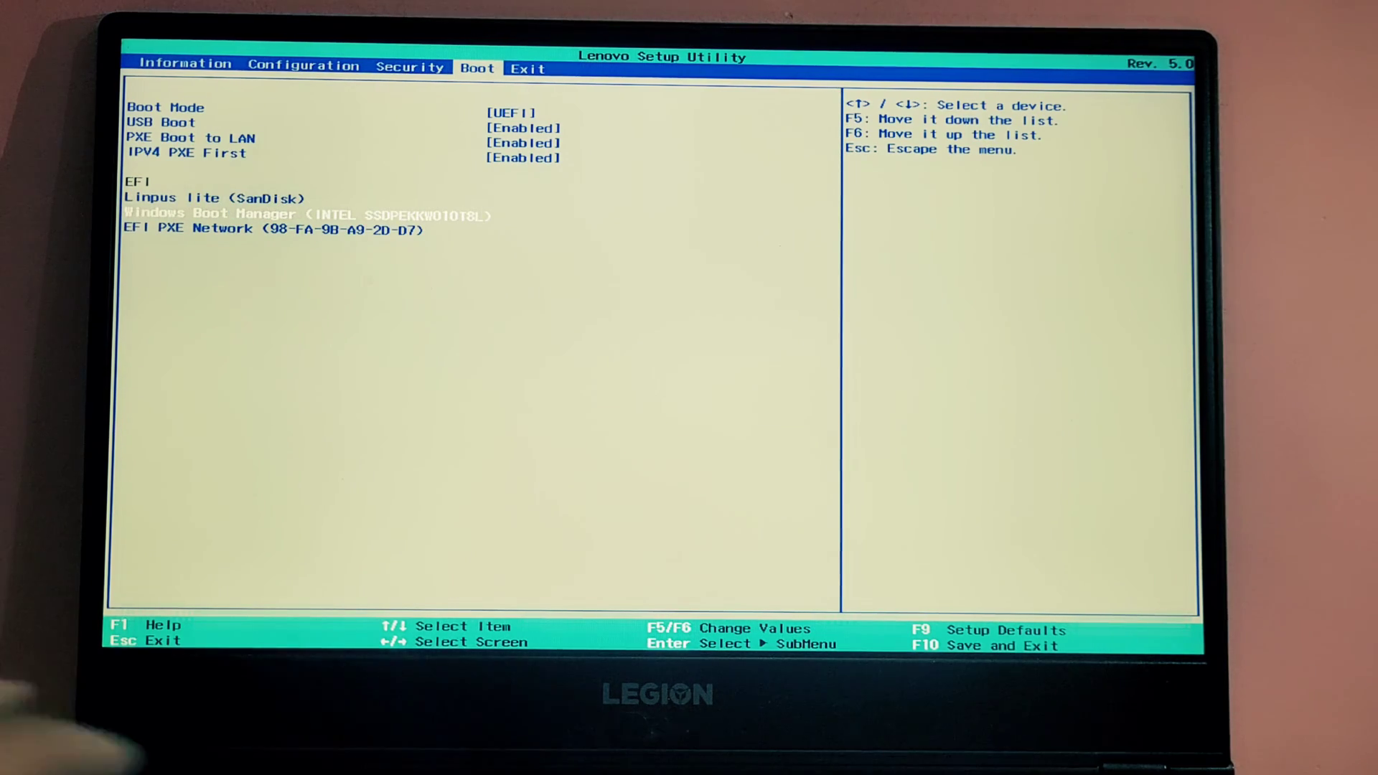
pyautogui.press('F10')
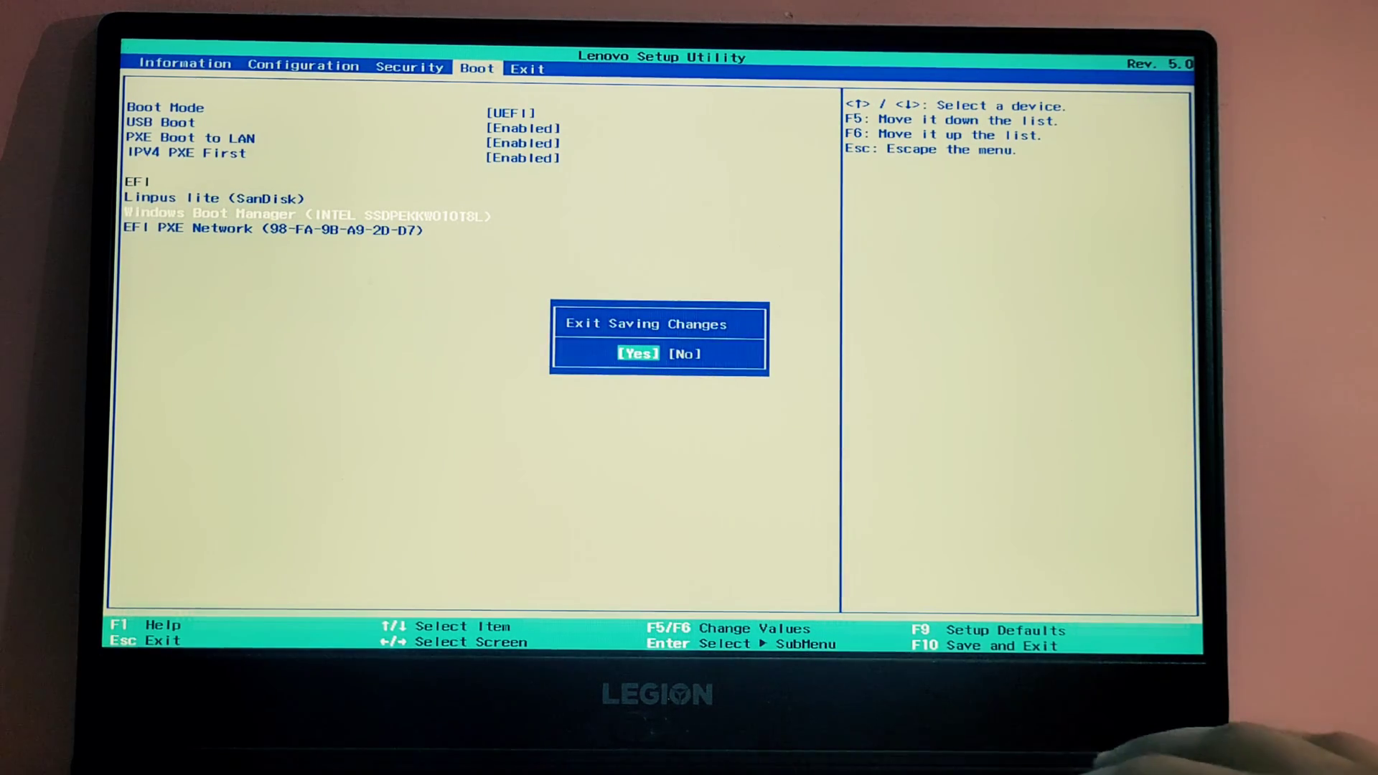
pyautogui.press('Return')
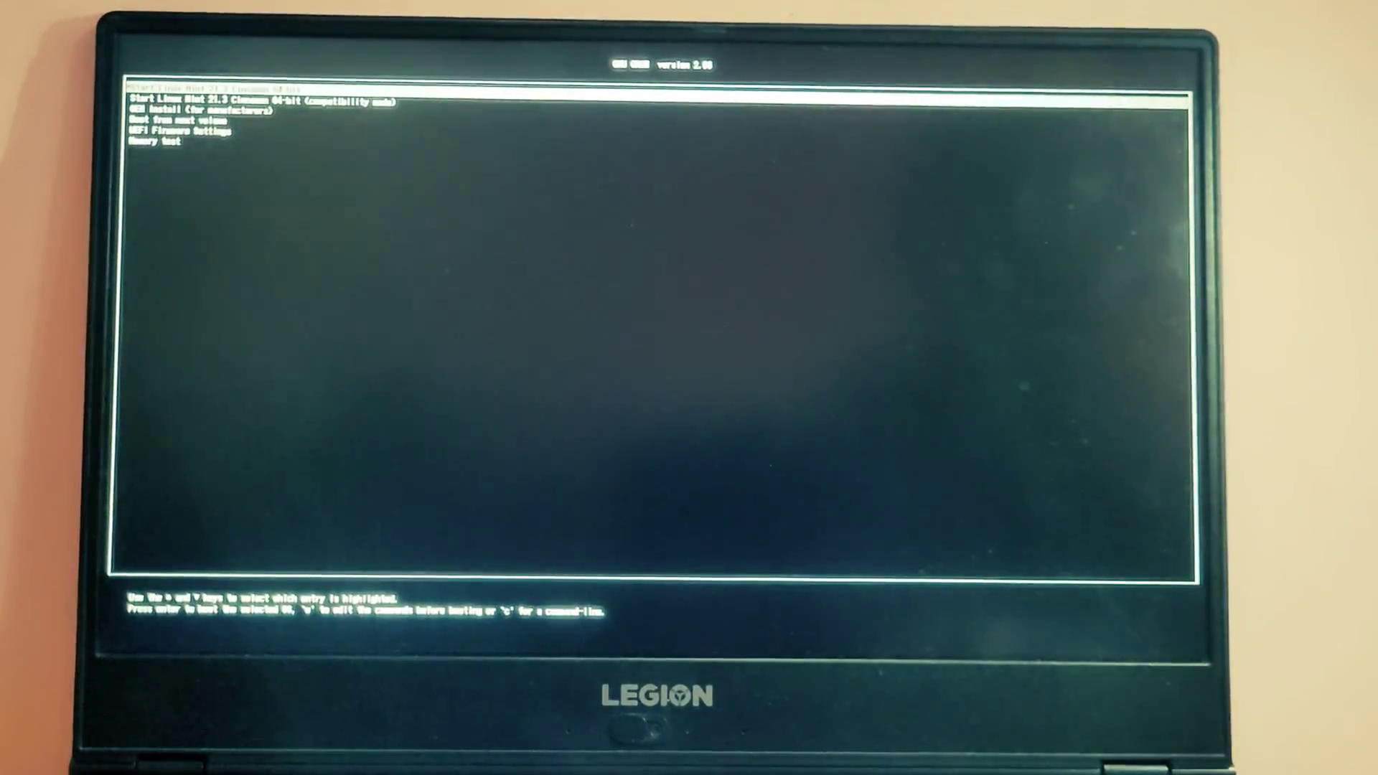
# Boot the Linux Mint 21.3 Cinnamon 64-bit live session and open the application menu
pyautogui.press('Return')
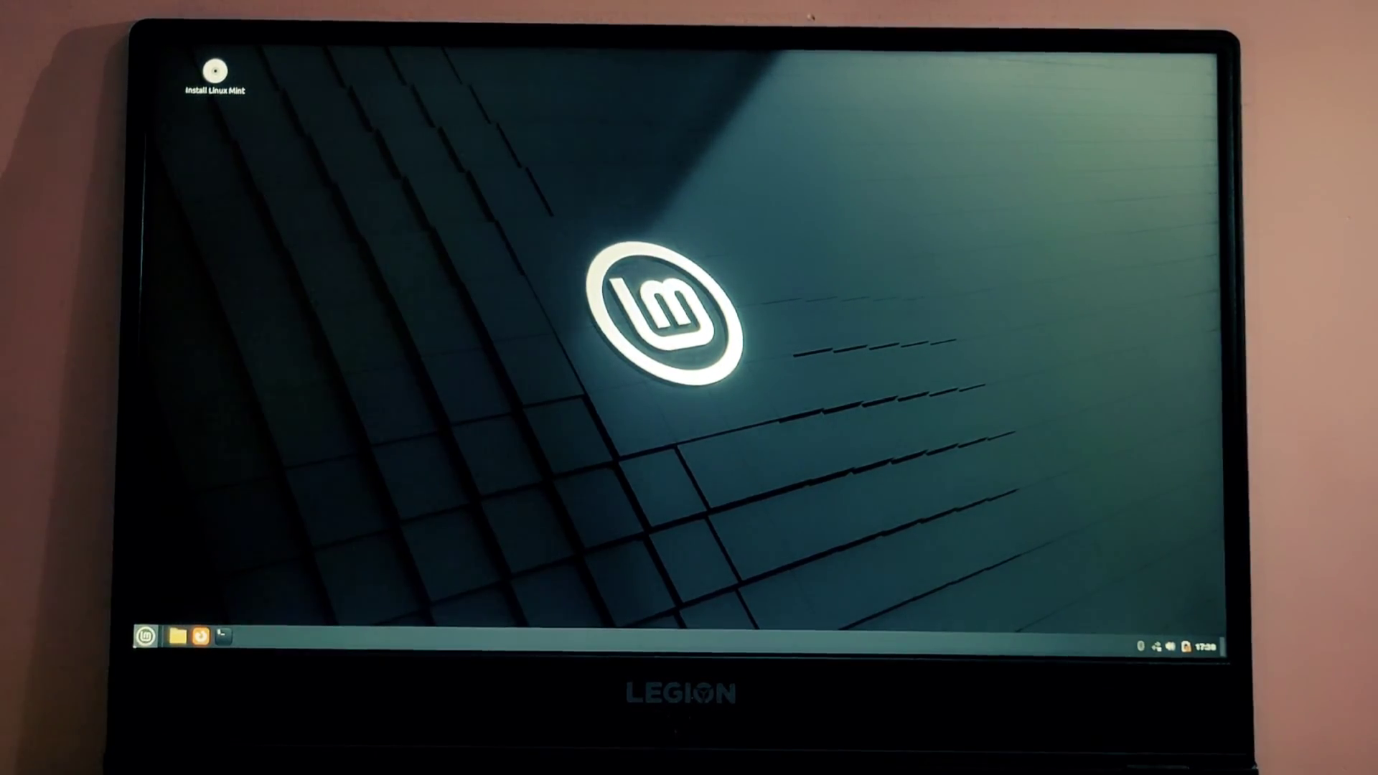
pyautogui.click(146, 636)
pyautogui.click(145, 636)
pyautogui.click(145, 636)
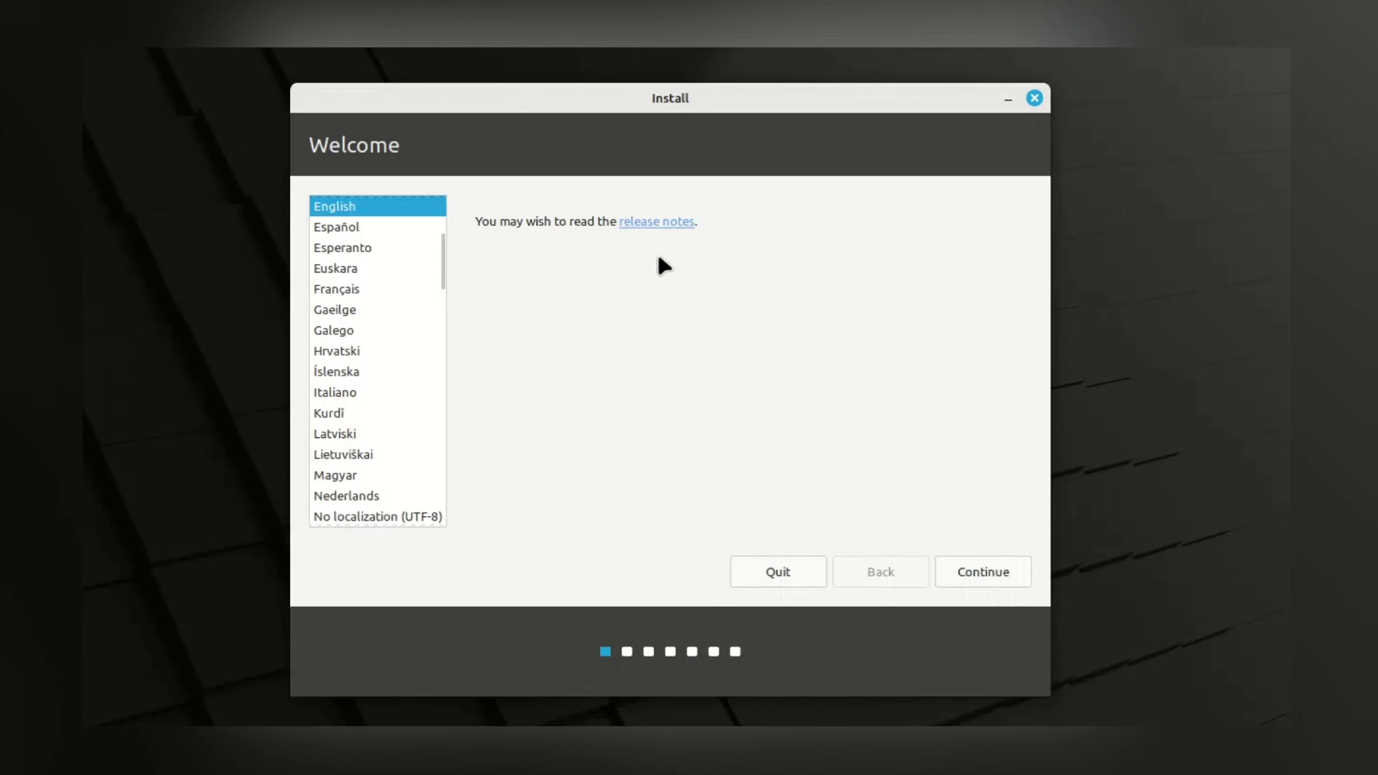
# Accept English language and English (US) keyboard, and enable installing multimedia codecs
pyautogui.click(985, 578)
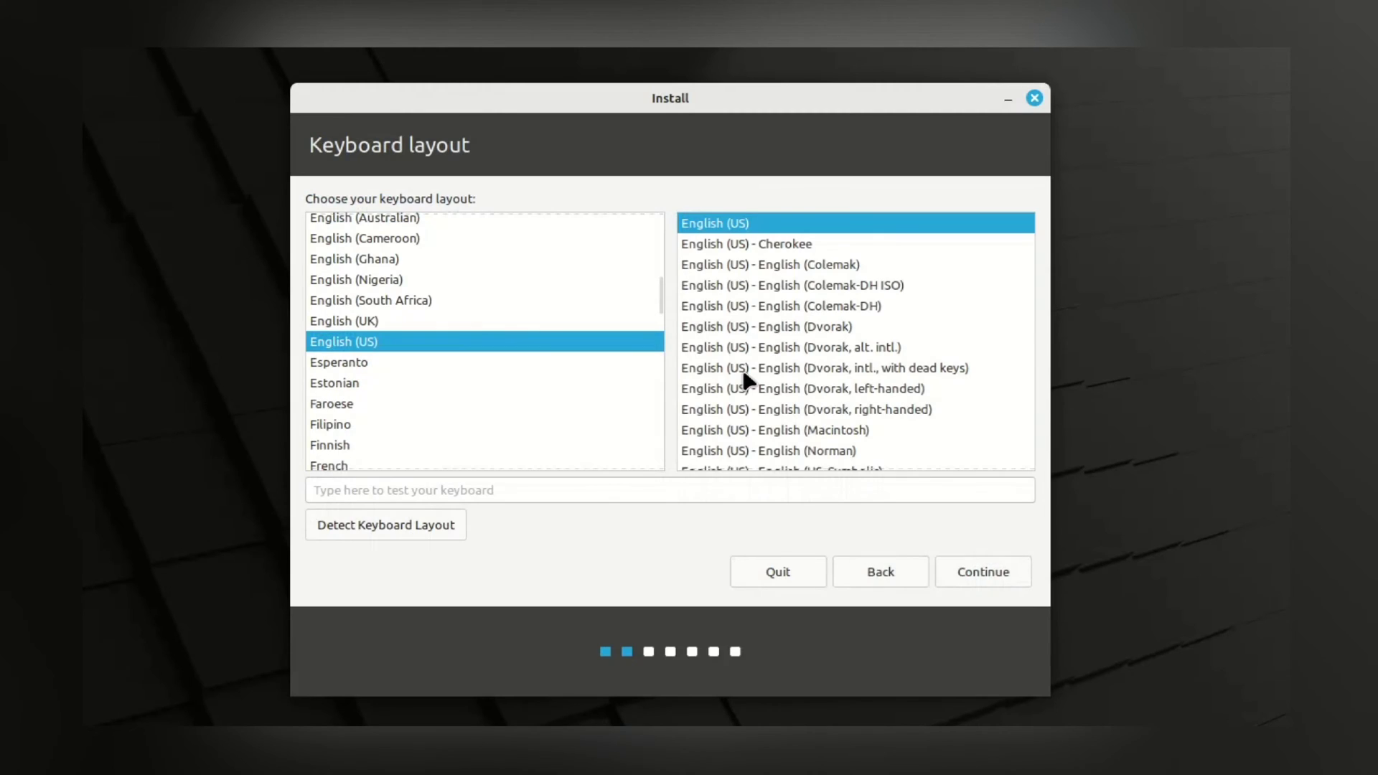
pyautogui.click(978, 574)
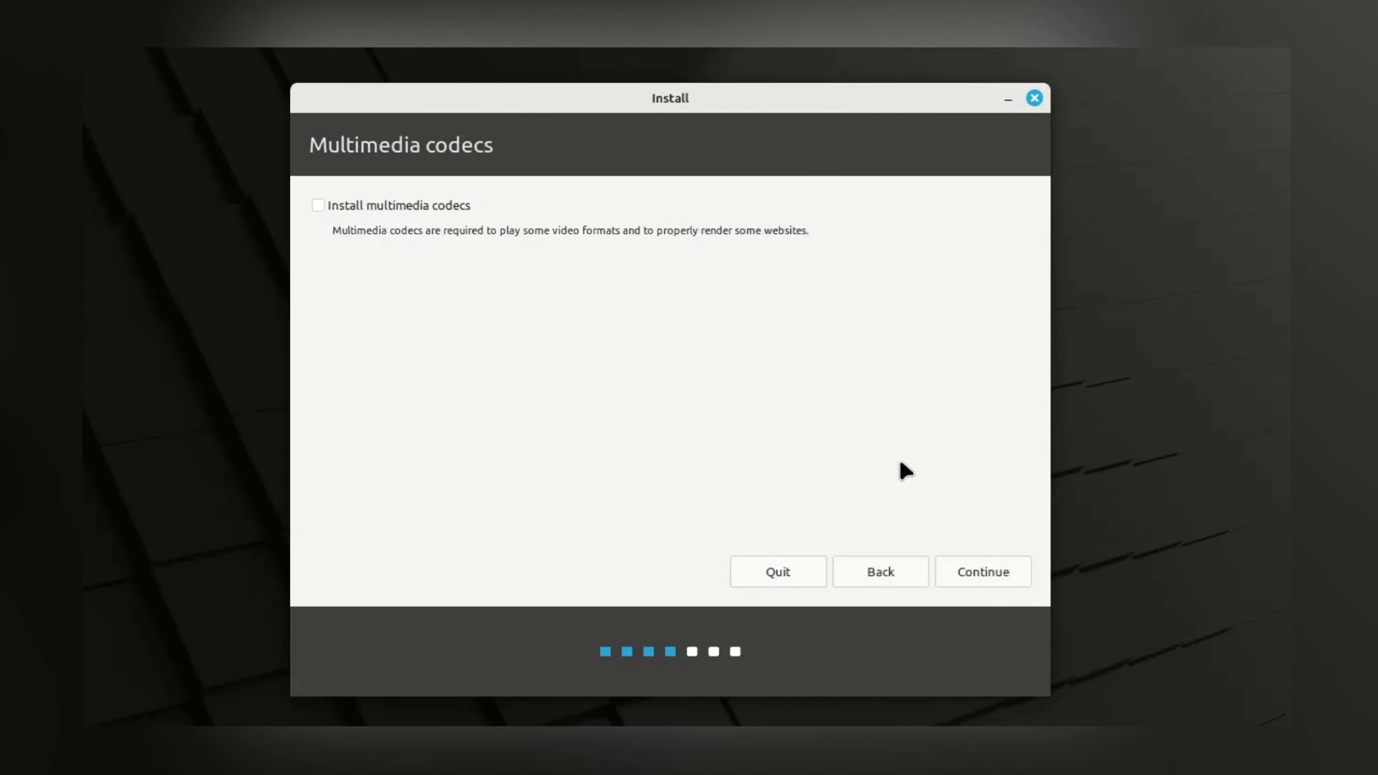
pyautogui.click(321, 205)
pyautogui.click(974, 572)
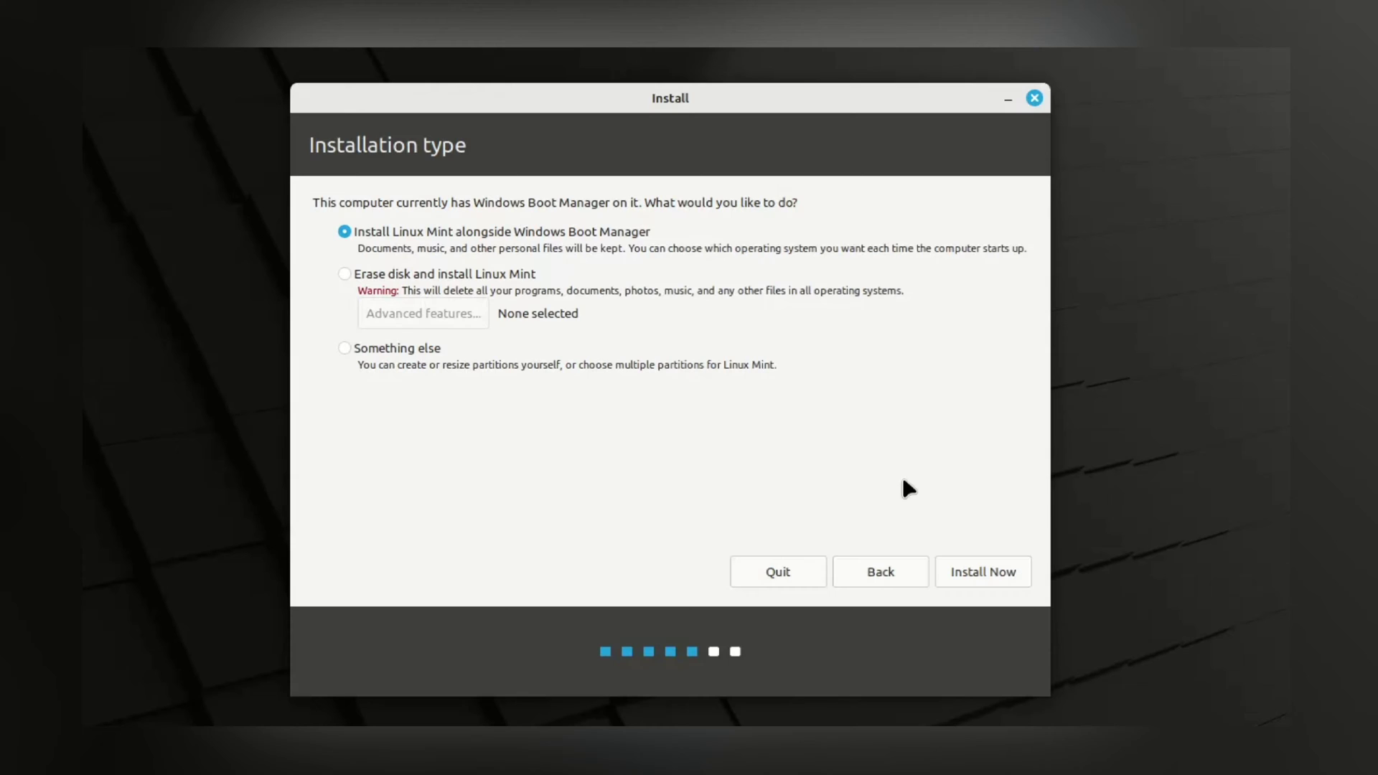
# Choose 'Something else' partitioning and select the 709636 MB free space on nvme0n1
pyautogui.click(424, 350)
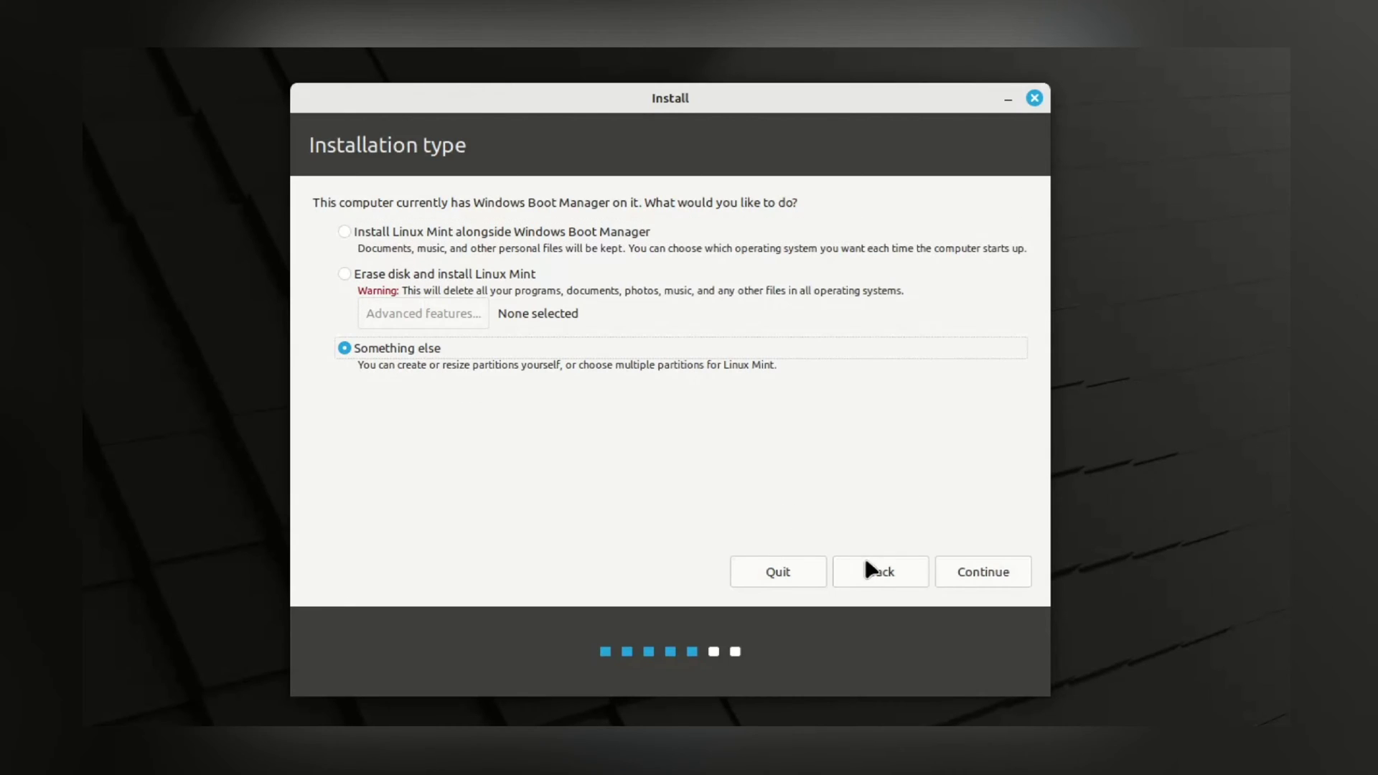
pyautogui.click(966, 575)
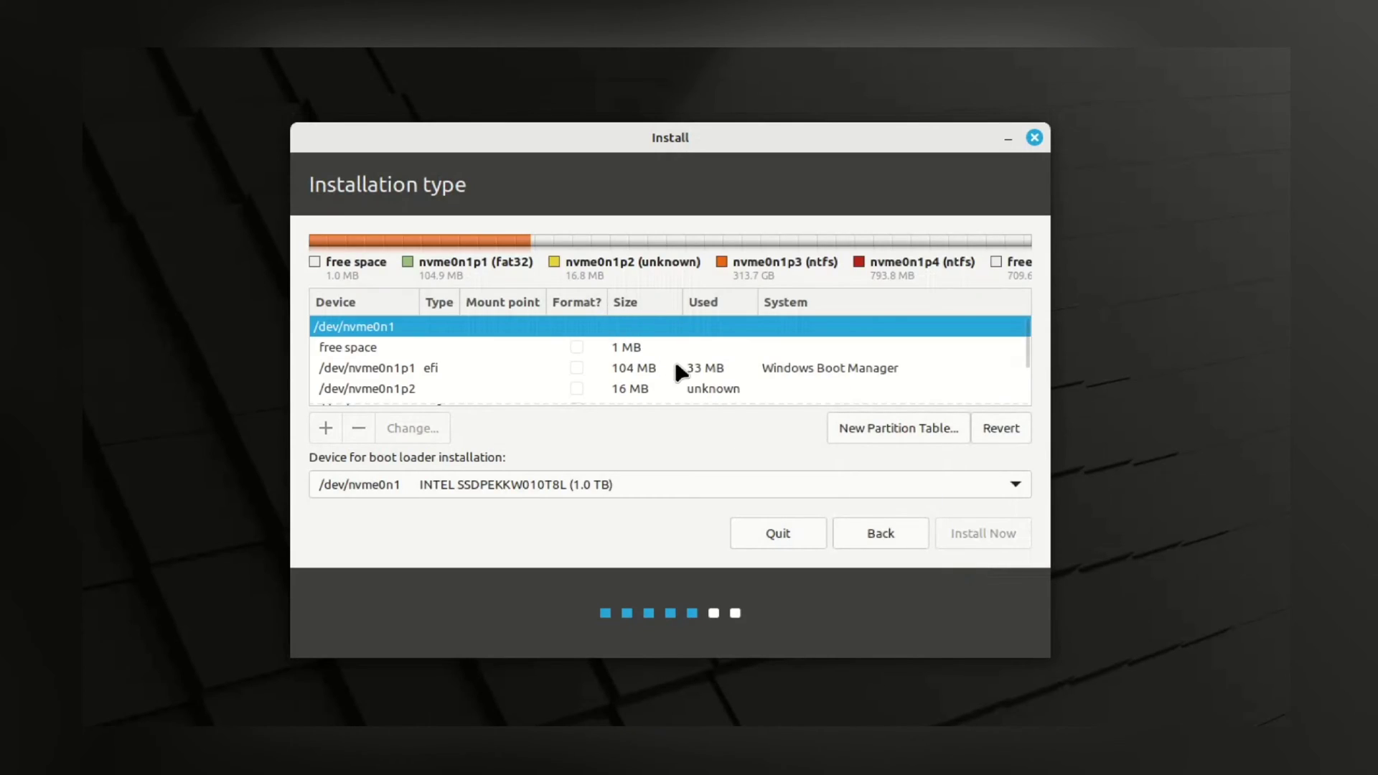
pyautogui.scroll(-3, 677, 366)
pyautogui.scroll(3, 675, 366)
pyautogui.scroll(-3, 677, 368)
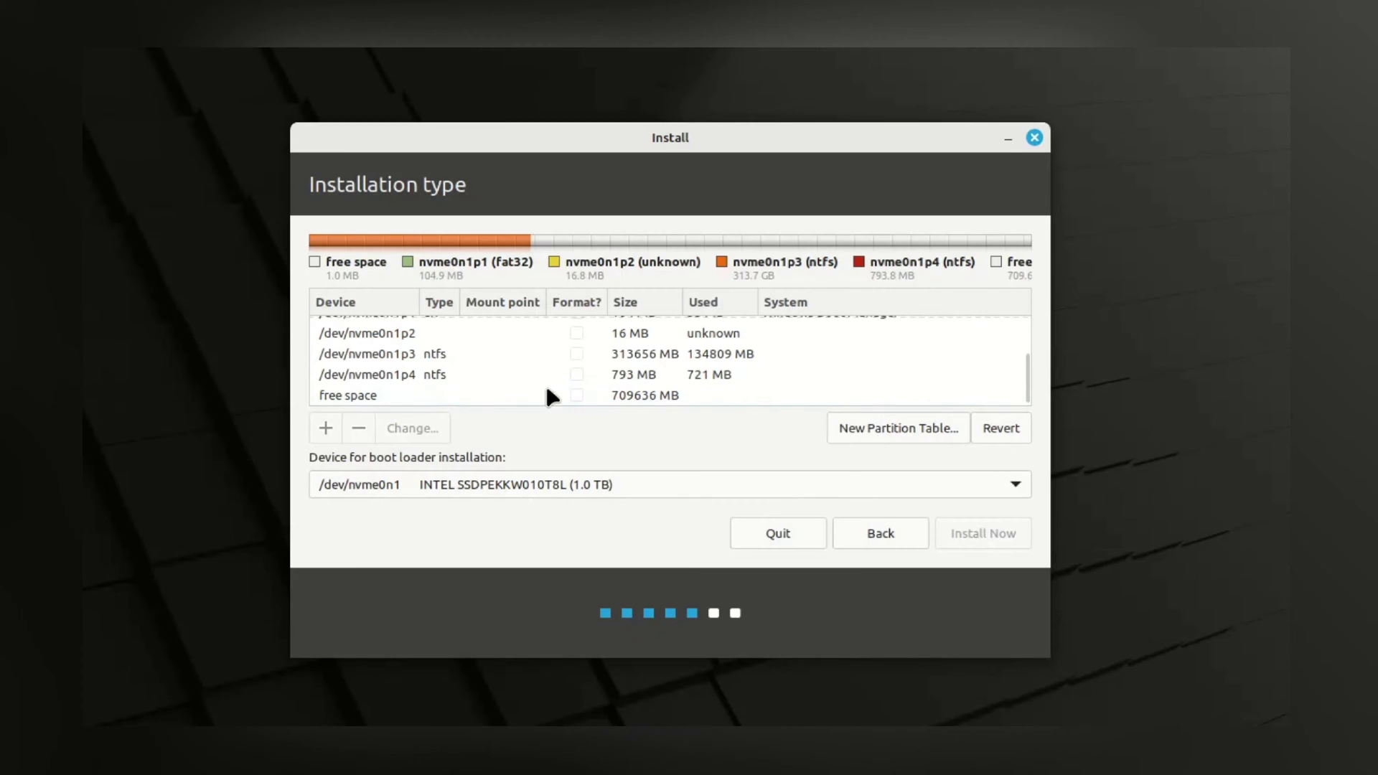
pyautogui.click(500, 397)
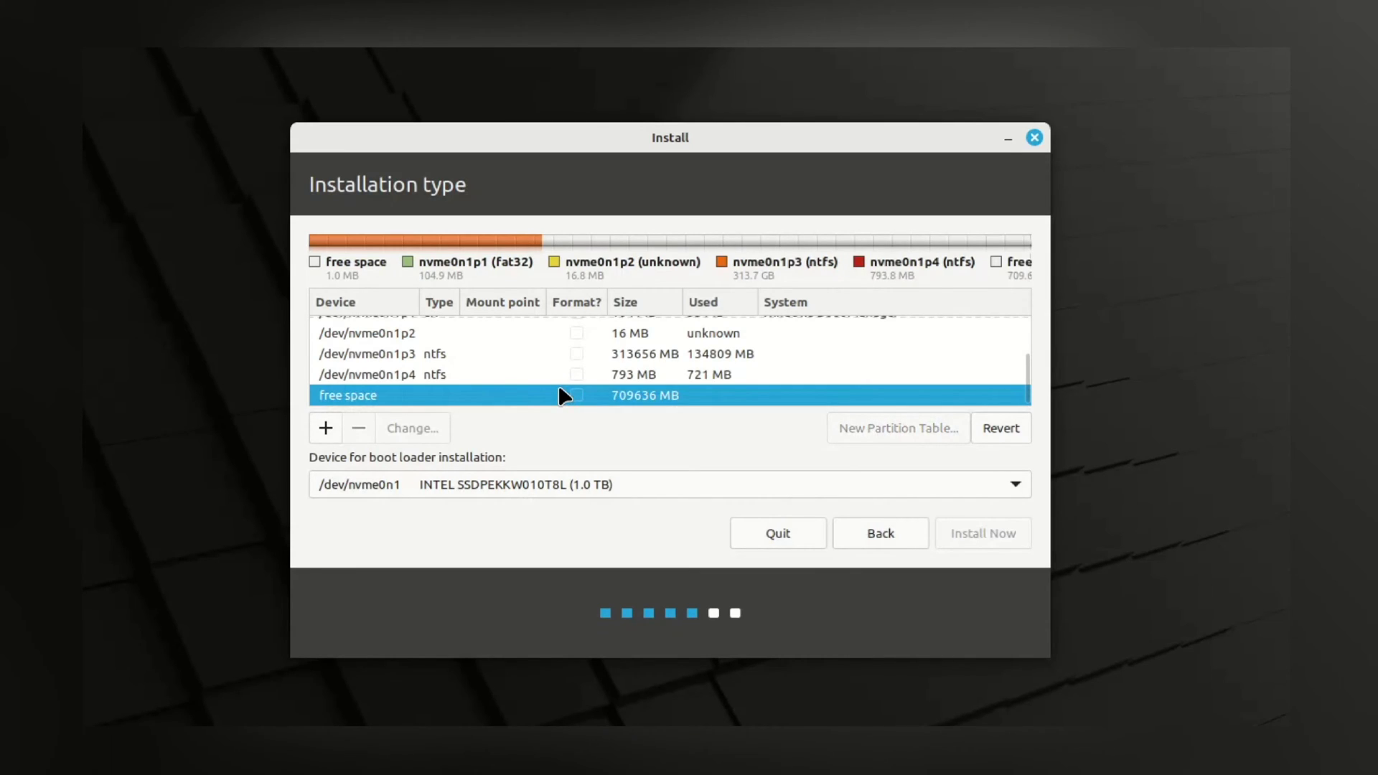
# Add an 8000 MB partition in the free space, used as swap area
pyautogui.rightClick(600, 390)
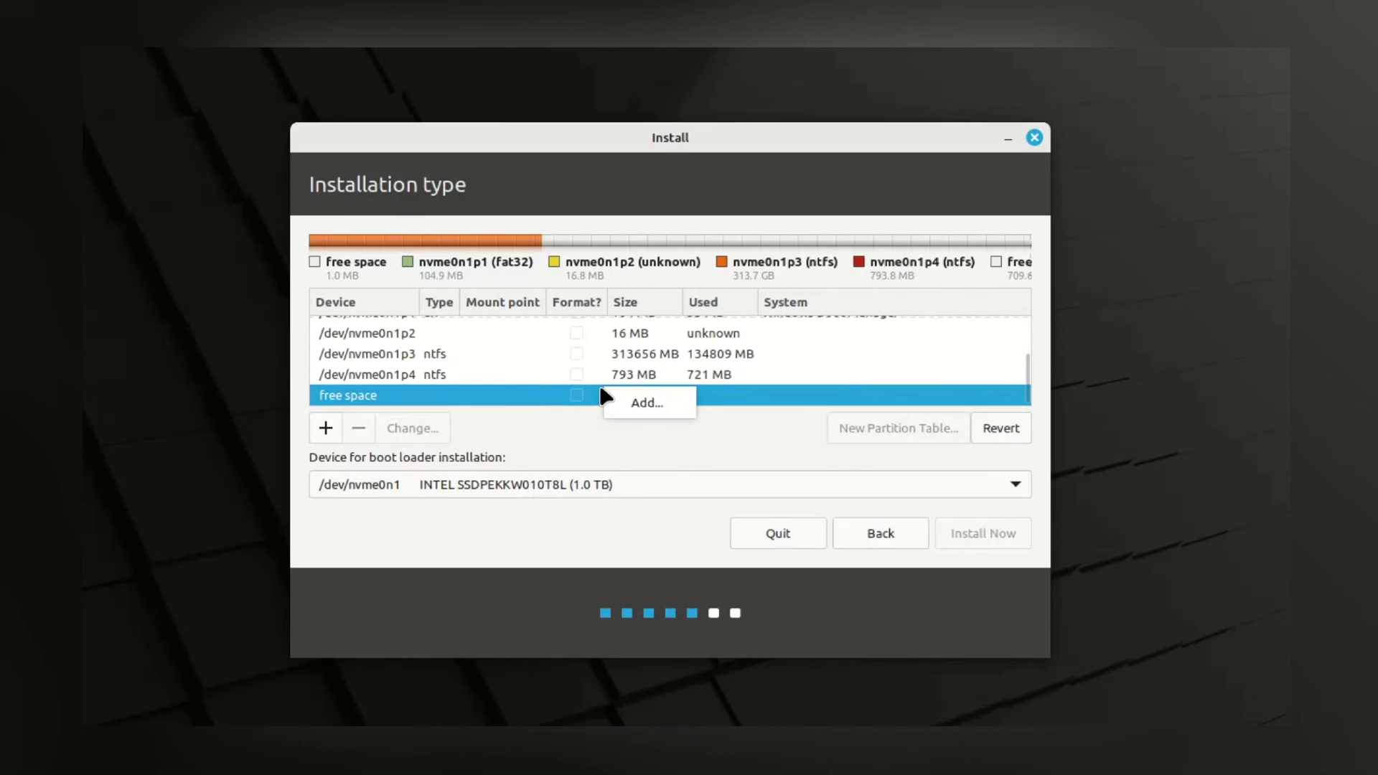
pyautogui.click(643, 406)
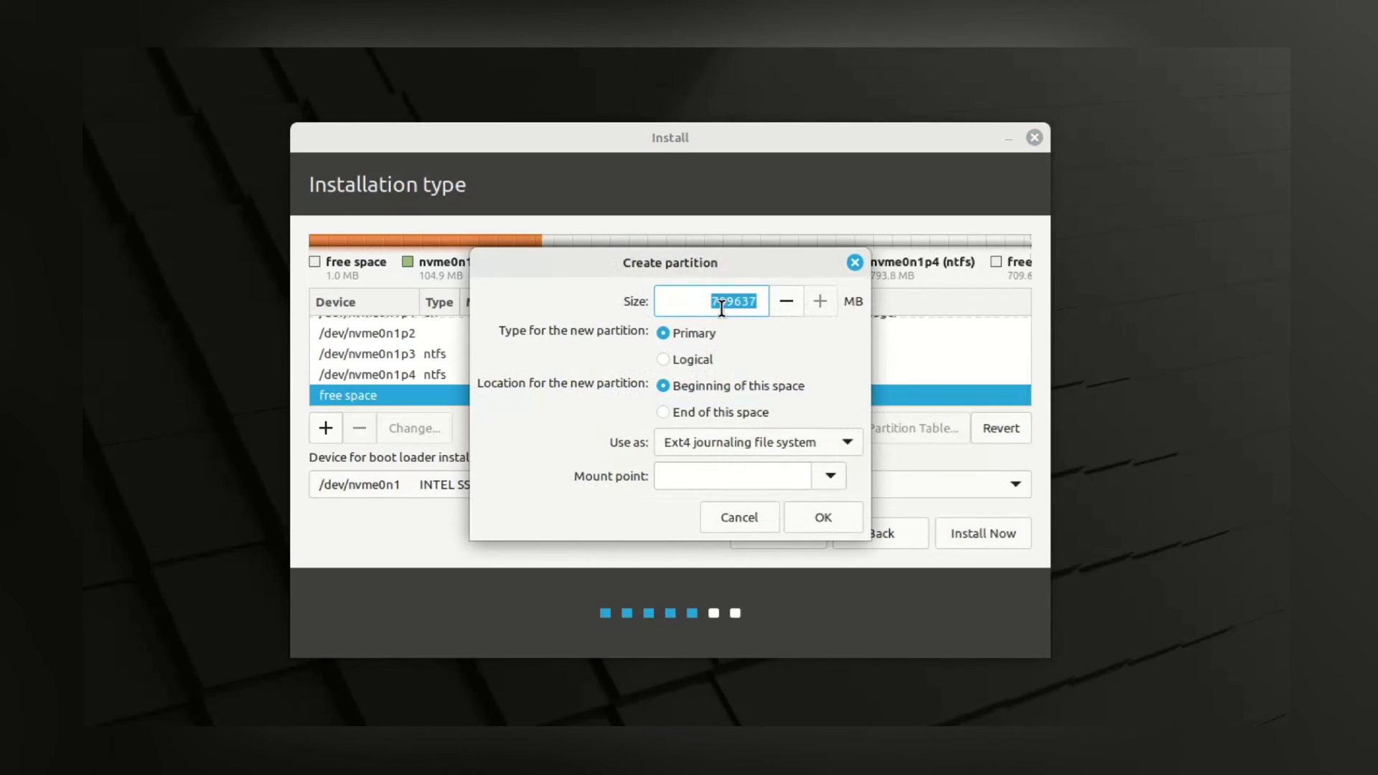
pyautogui.click(746, 300)
pyautogui.doubleClick(744, 300)
pyautogui.write('8000')
pyautogui.click(844, 440)
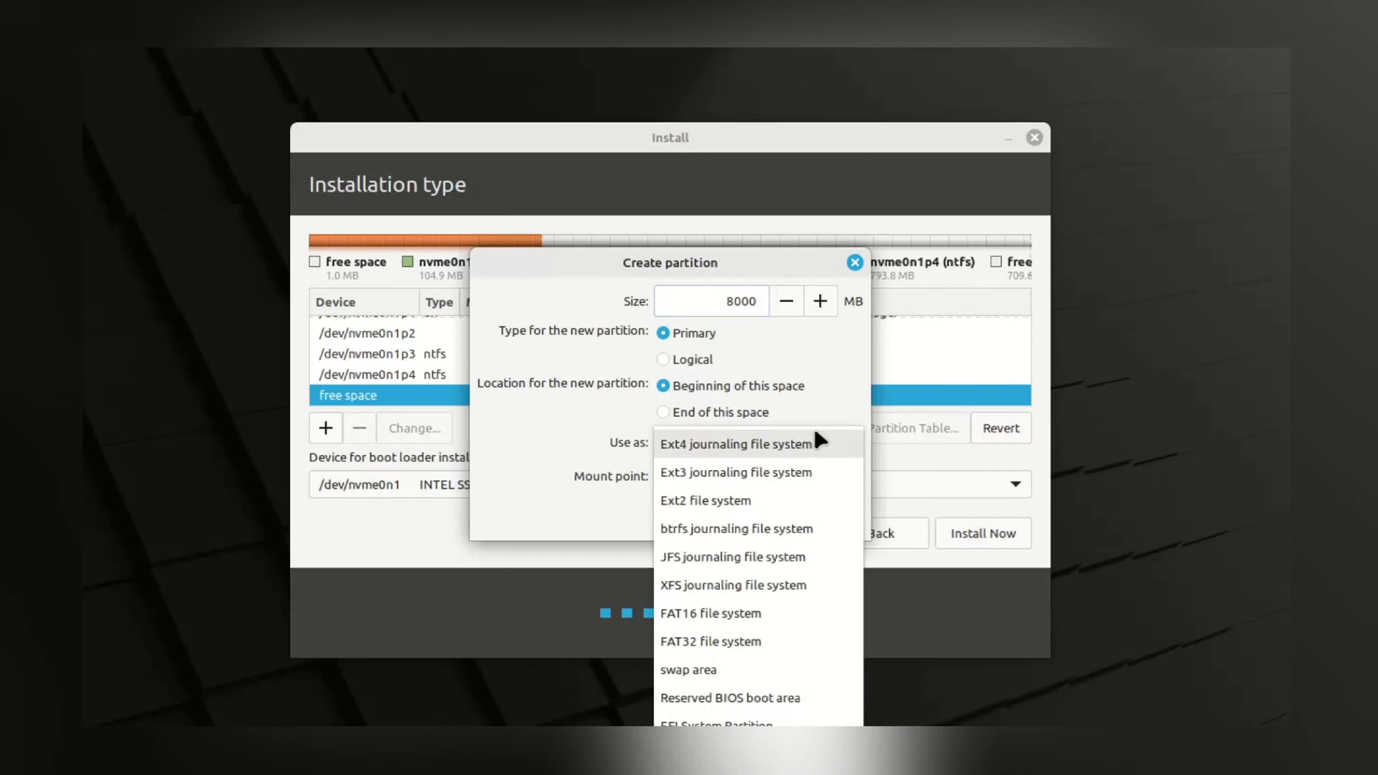
pyautogui.click(733, 682)
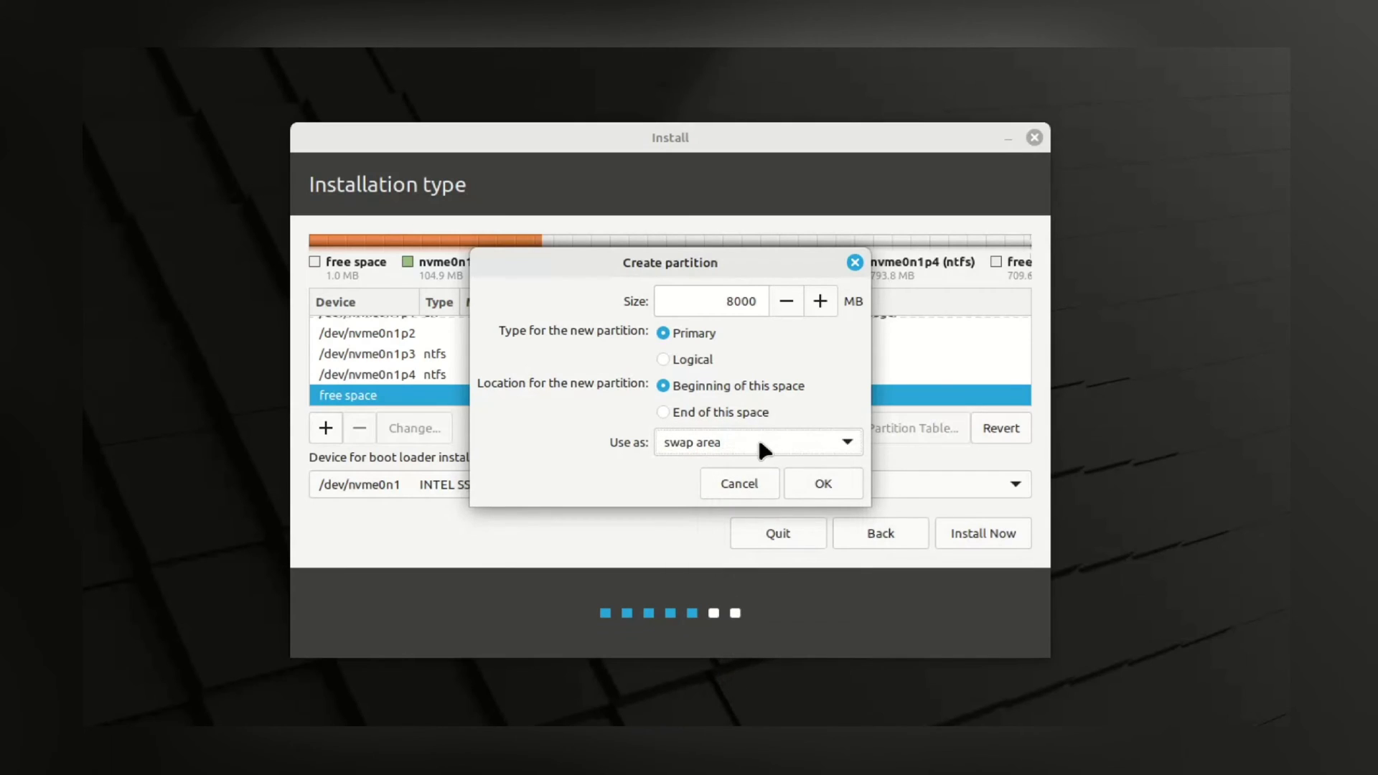
pyautogui.click(824, 486)
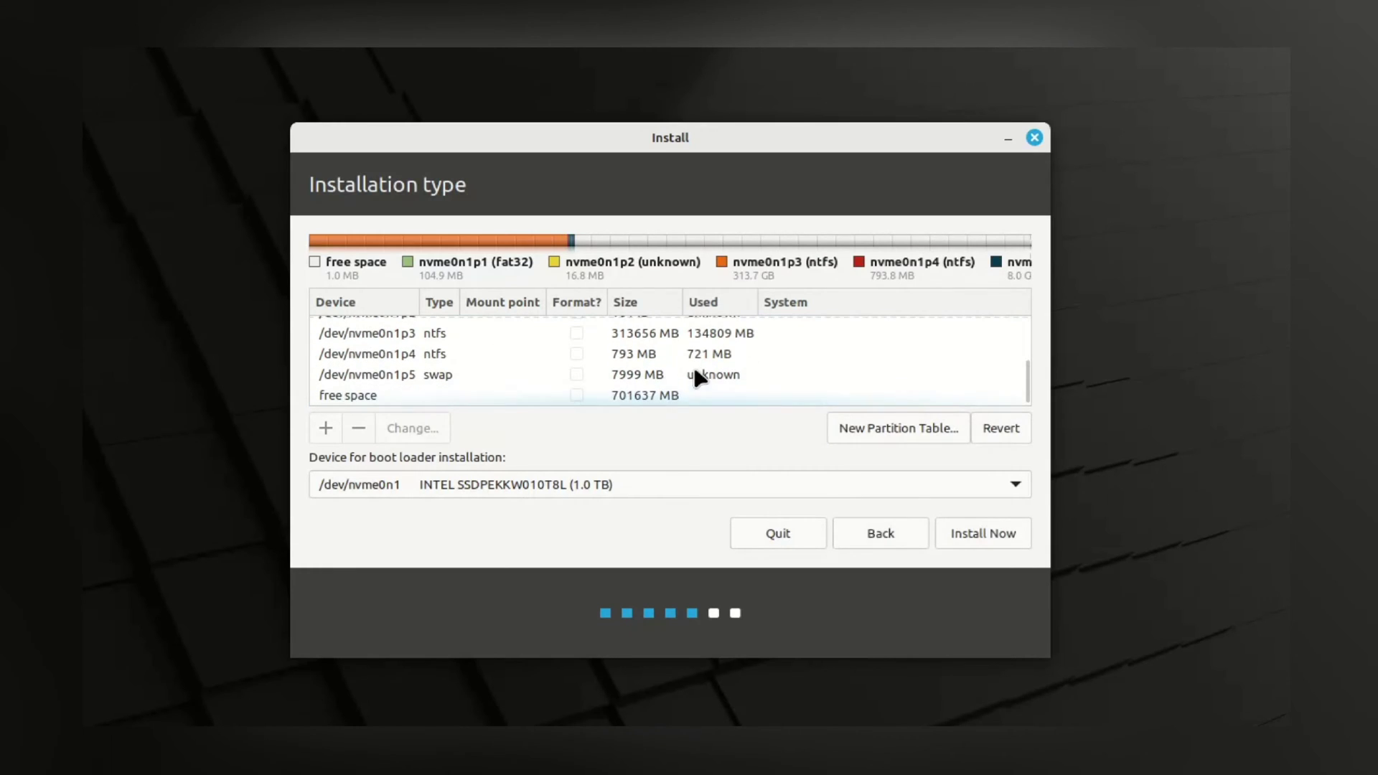
# Check the new /dev/nvme0n1p5 swap partition, then select the remaining 701637 MB free space
pyautogui.click(534, 376)
pyautogui.scroll(5, 534, 380)
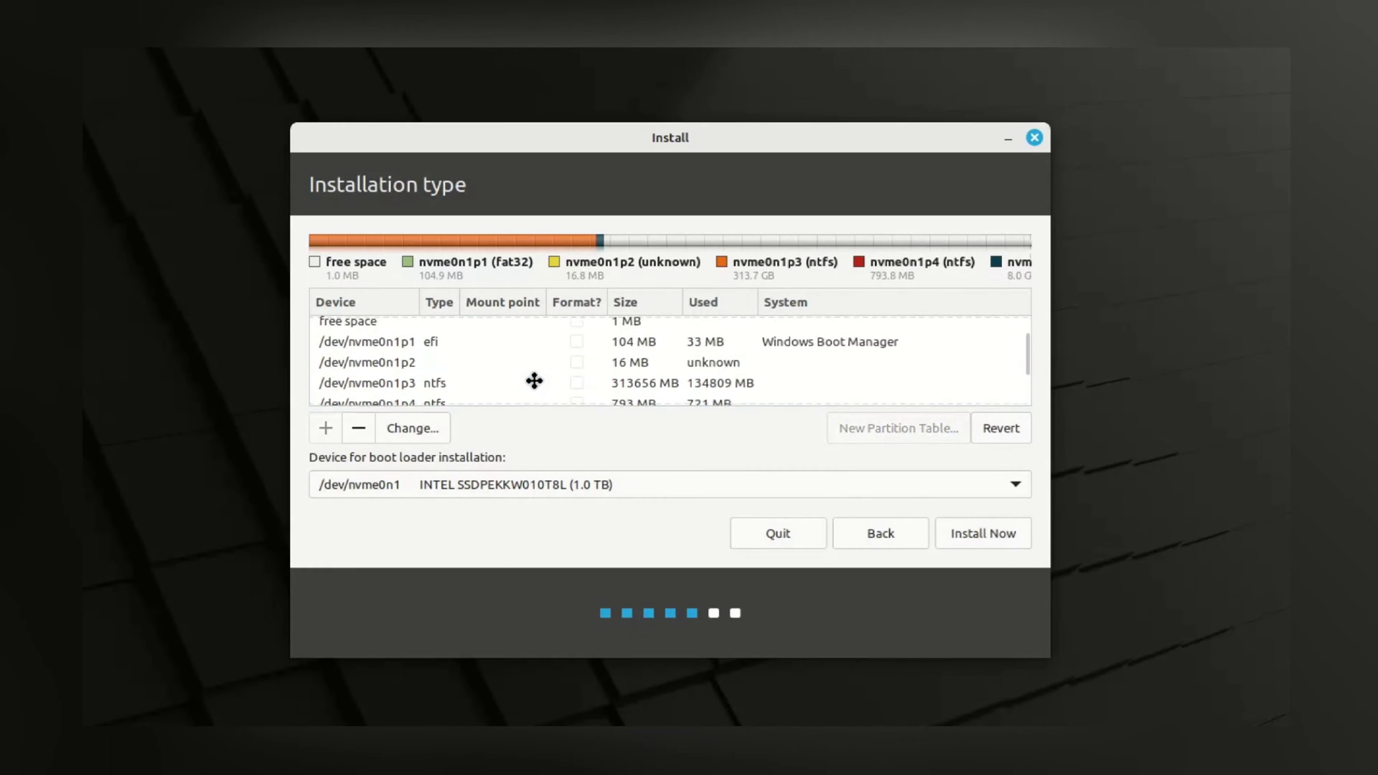
pyautogui.scroll(-5, 534, 380)
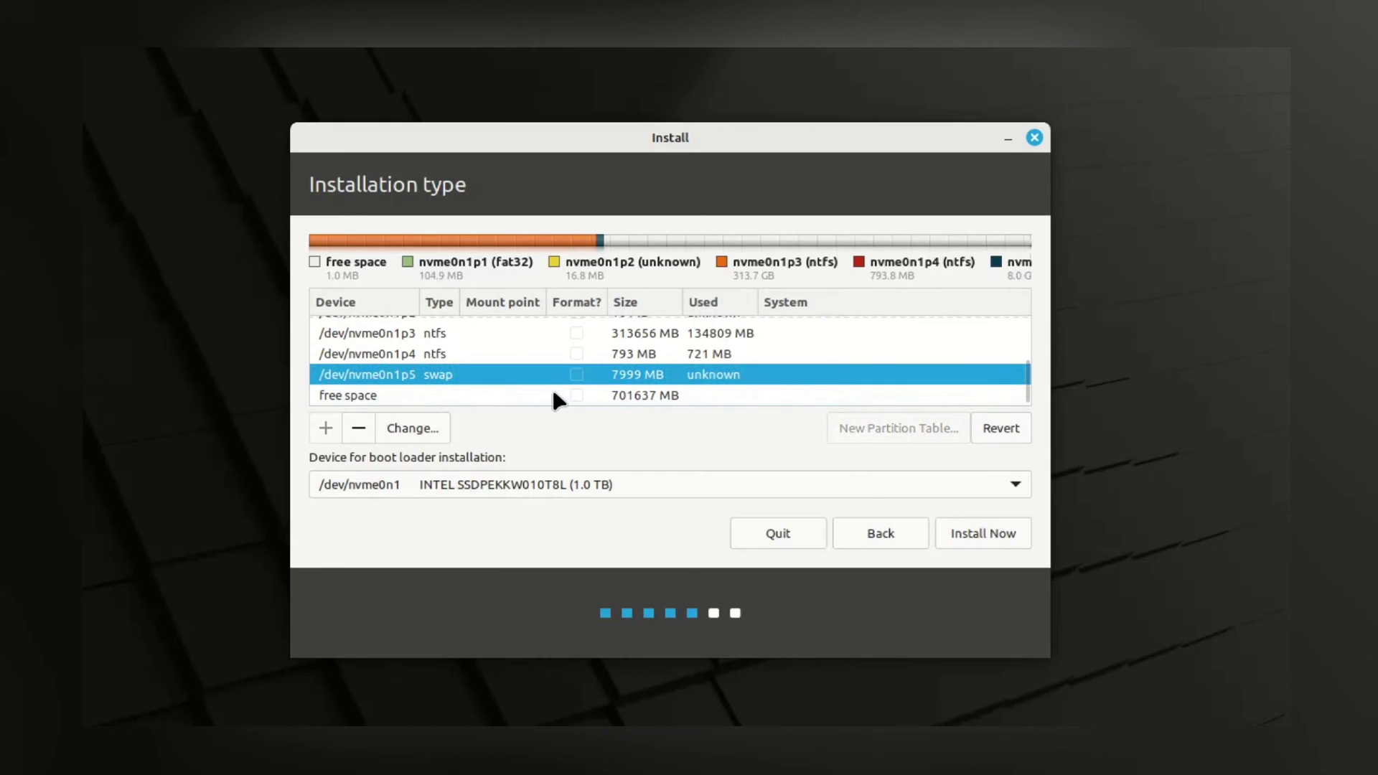
pyautogui.click(535, 396)
# Add an ext4 partition from the remaining free space with mount point /
pyautogui.rightClick(506, 396)
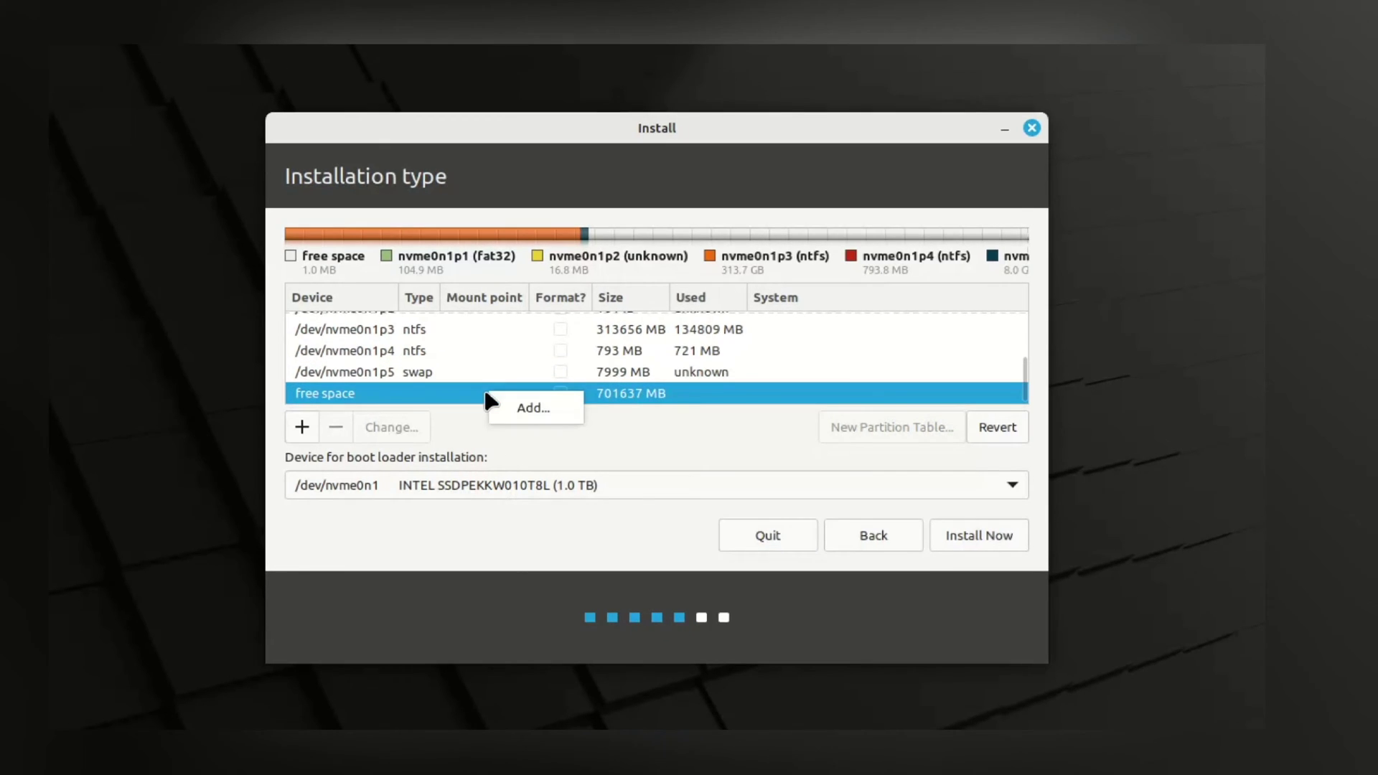
pyautogui.click(537, 413)
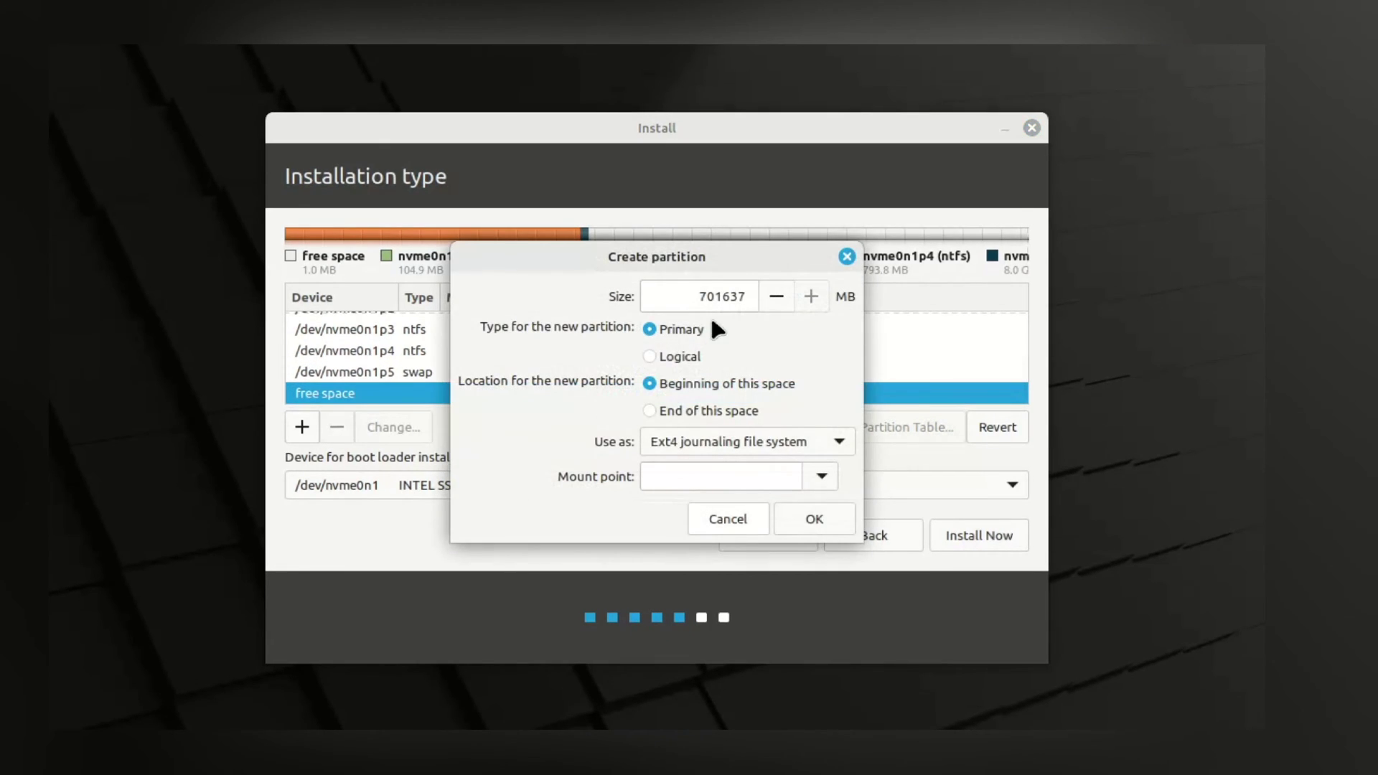
pyautogui.doubleClick(713, 286)
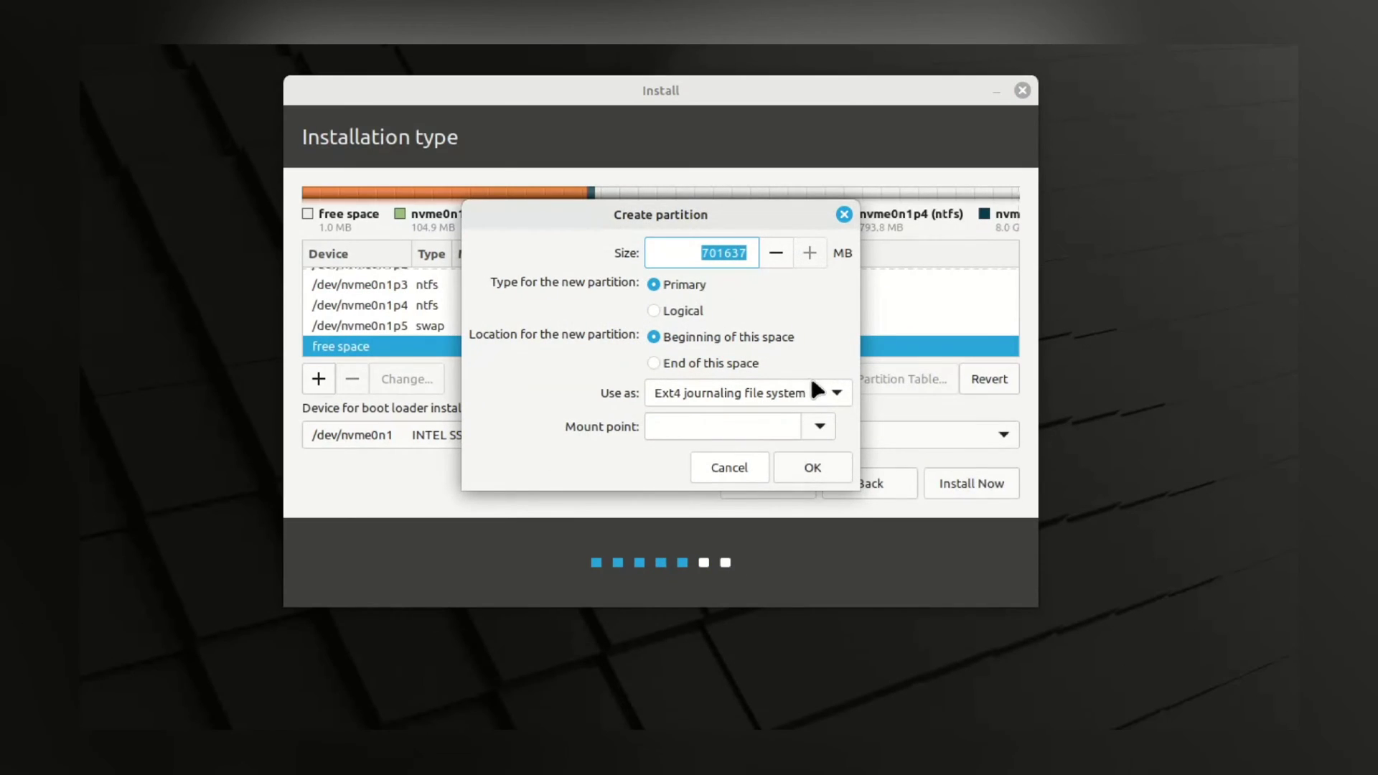
pyautogui.click(820, 428)
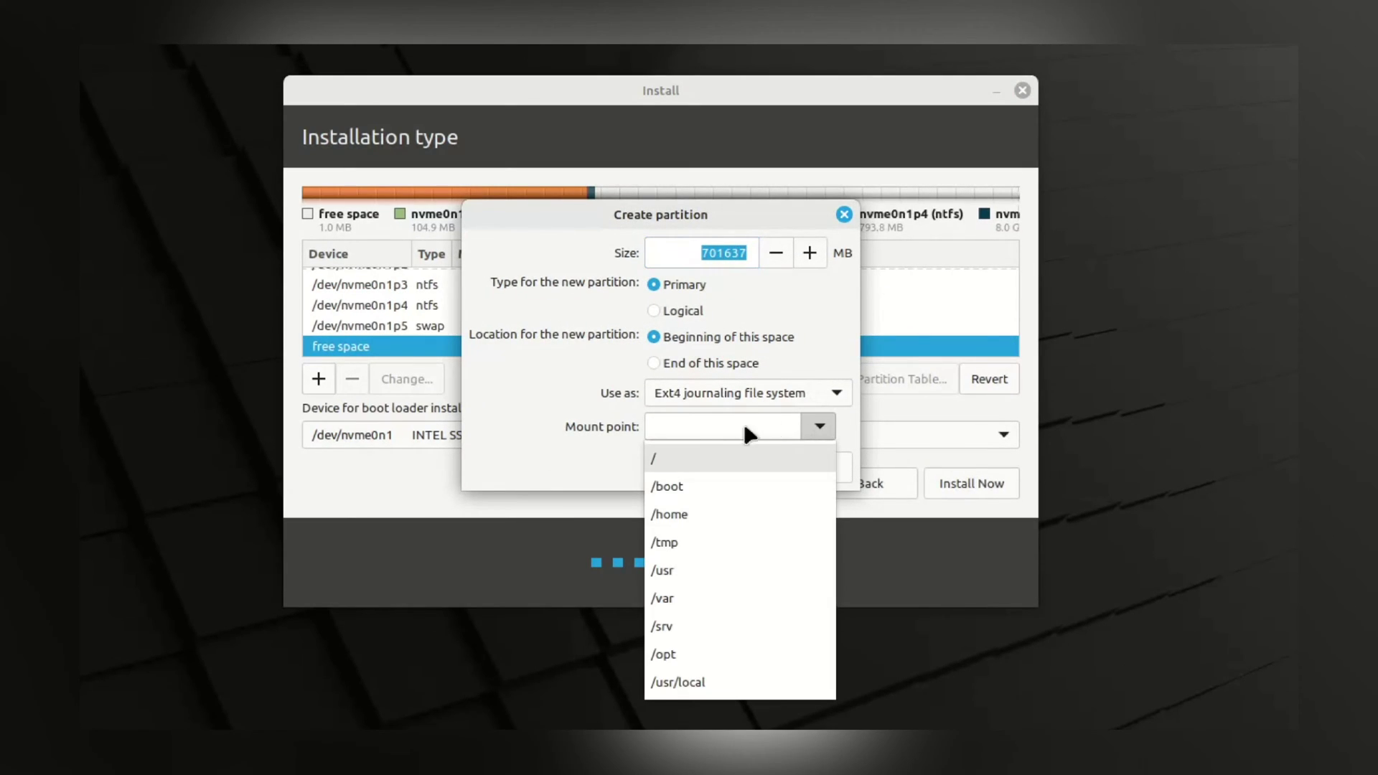
pyautogui.click(690, 467)
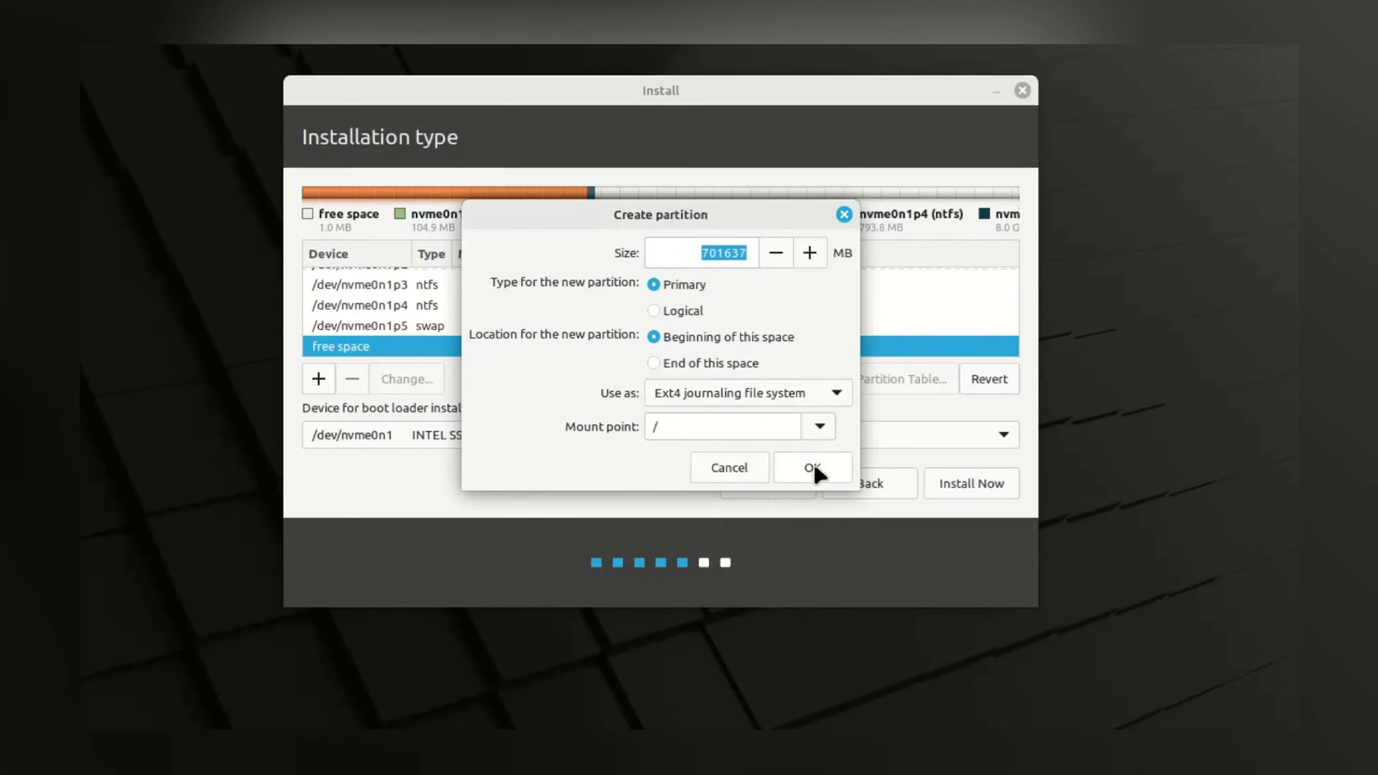
pyautogui.click(813, 470)
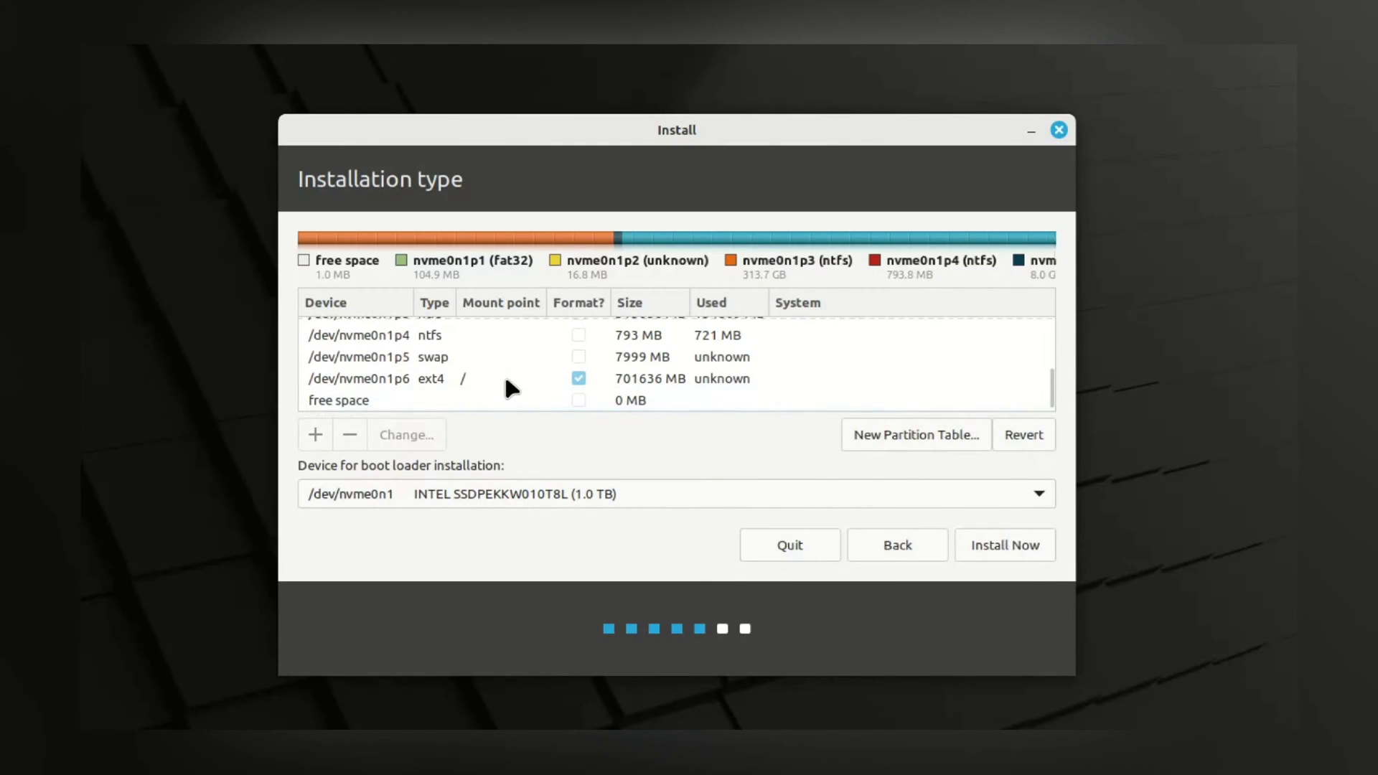
# Review the nvme0n1p5 and nvme0n1p6 partitions, start Install Now, and confirm writing changes to disk
pyautogui.click(506, 380)
pyautogui.click(574, 360)
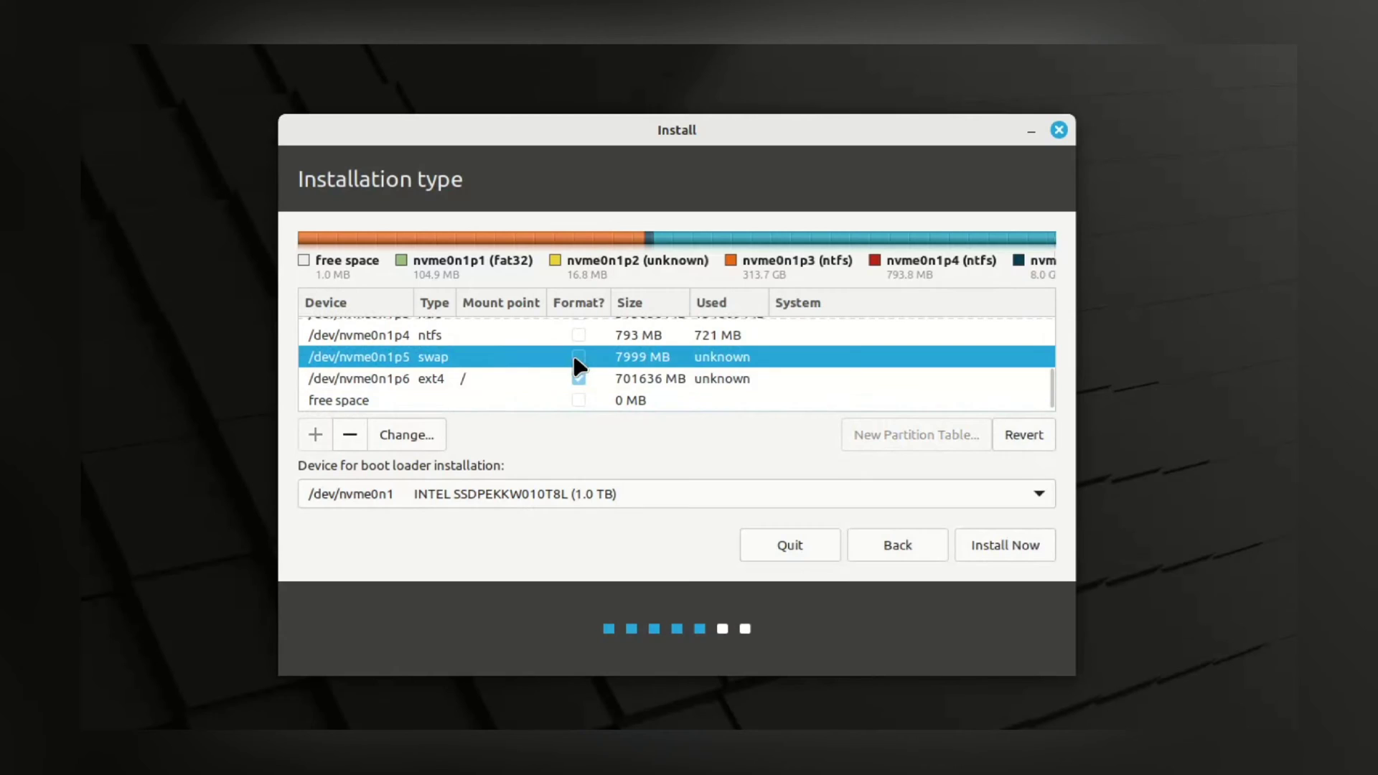
pyautogui.click(578, 378)
pyautogui.click(977, 546)
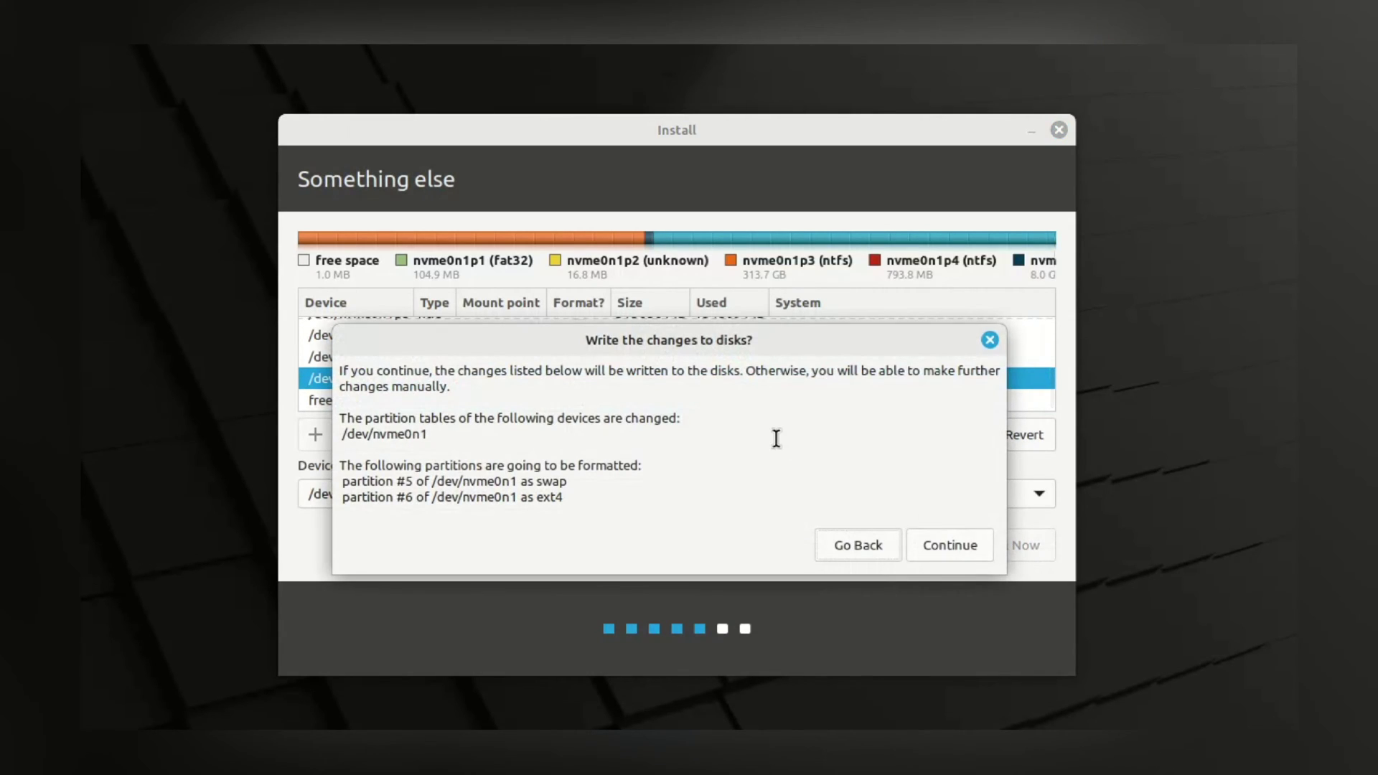
pyautogui.moveTo(359, 386); pyautogui.dragTo(345, 479)
pyautogui.click(587, 495)
pyautogui.click(503, 477)
pyautogui.click(944, 553)
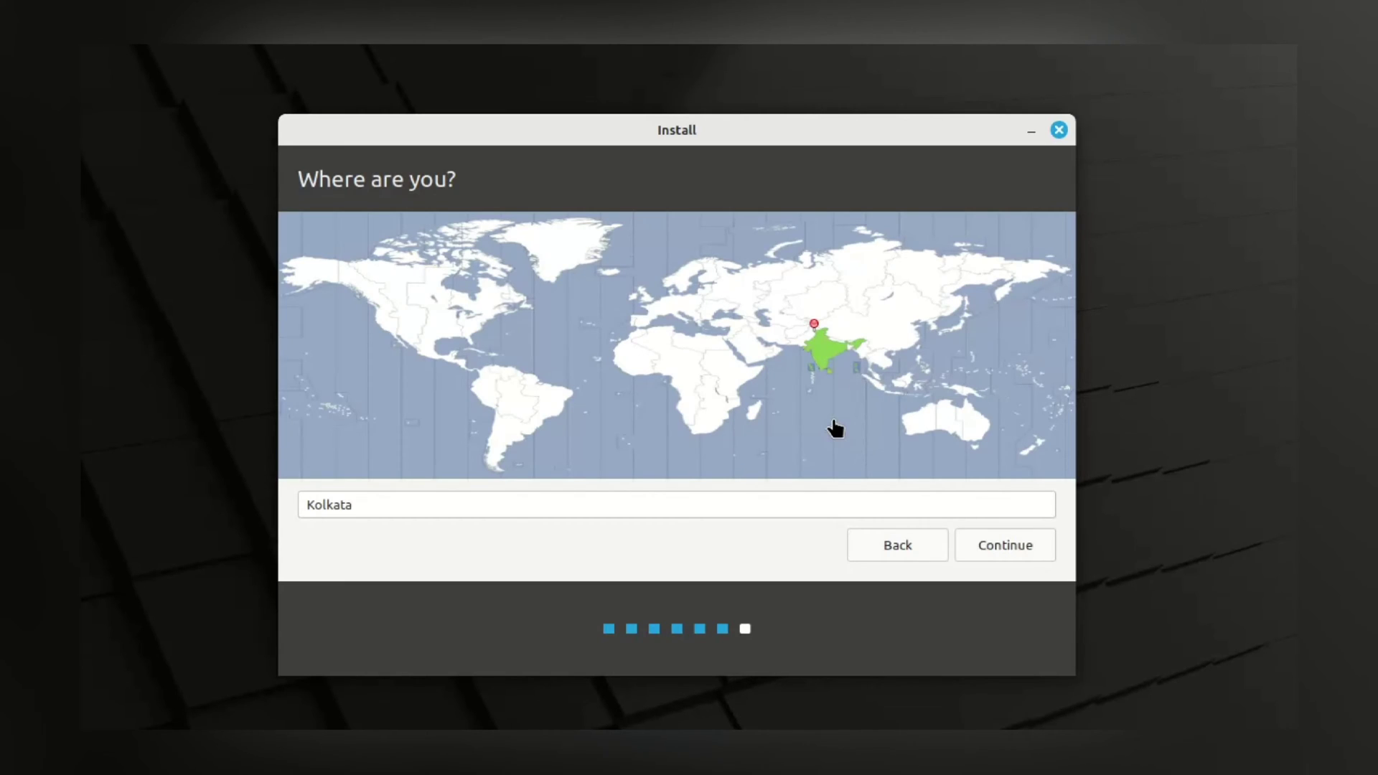
# Keep Kolkata as location, enter the user's name, computer name and password, and continue
pyautogui.click(985, 553)
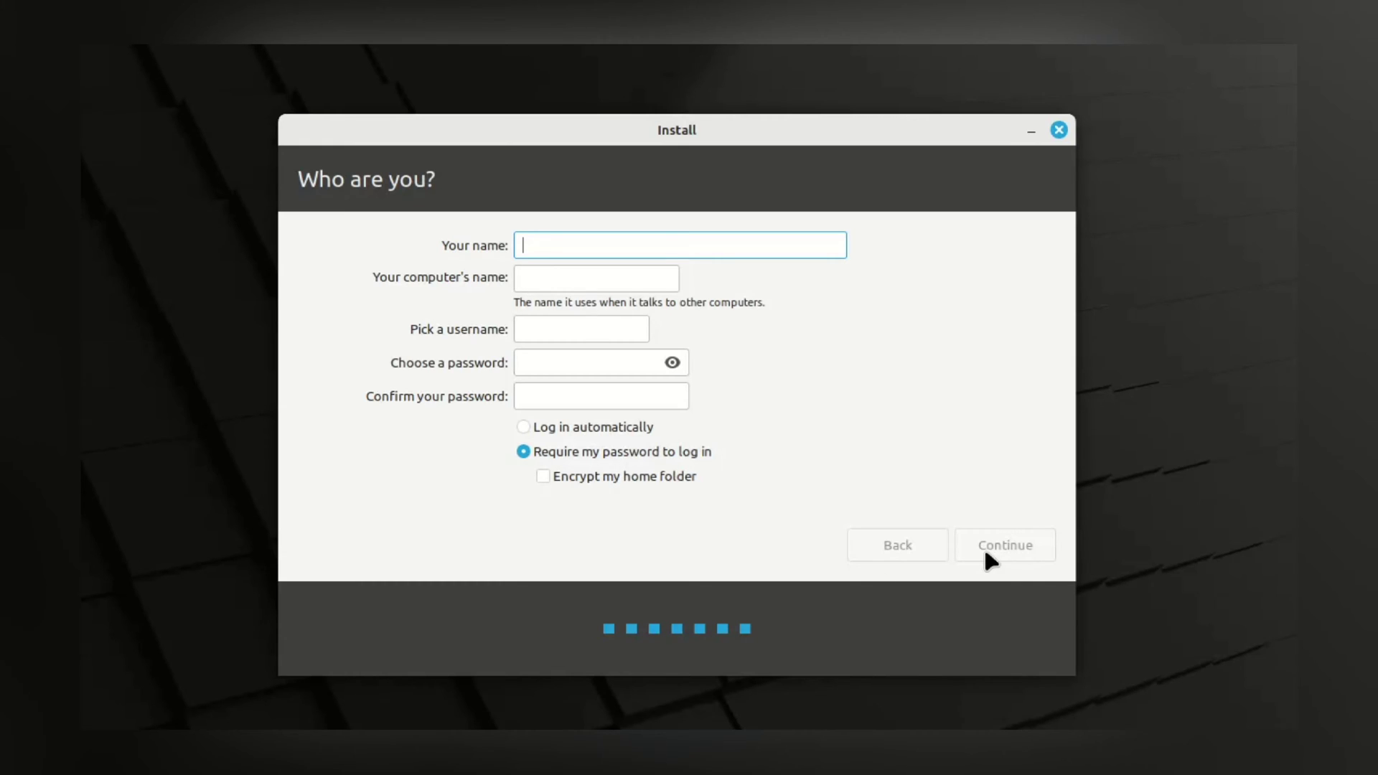
pyautogui.write('Jarves')
pyautogui.tripleClick(603, 278)
pyautogui.press('BackSpace')
pyautogui.write('jarves')
pyautogui.press('Tab')
pyautogui.press('Tab')
pyautogui.write('123')
pyautogui.press('Tab')
pyautogui.write('123')
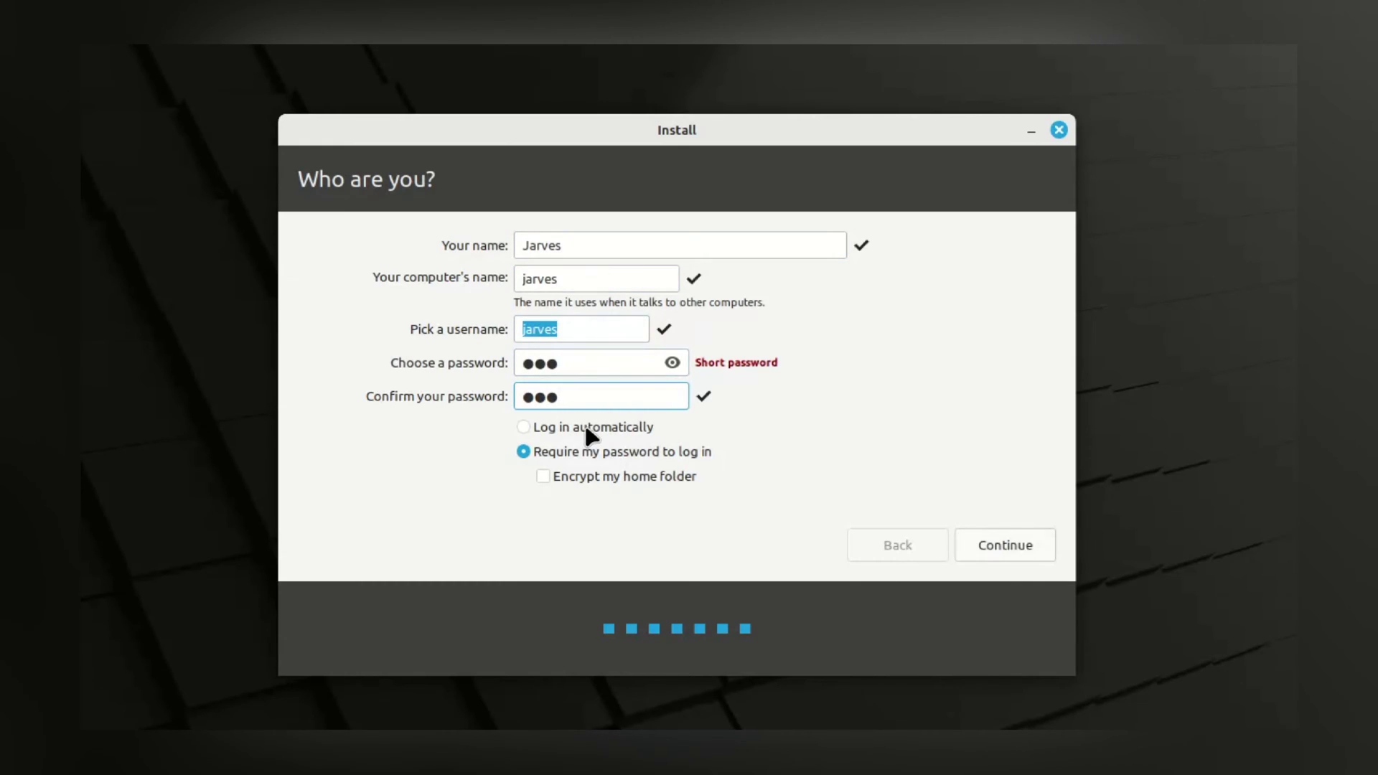
pyautogui.click(987, 540)
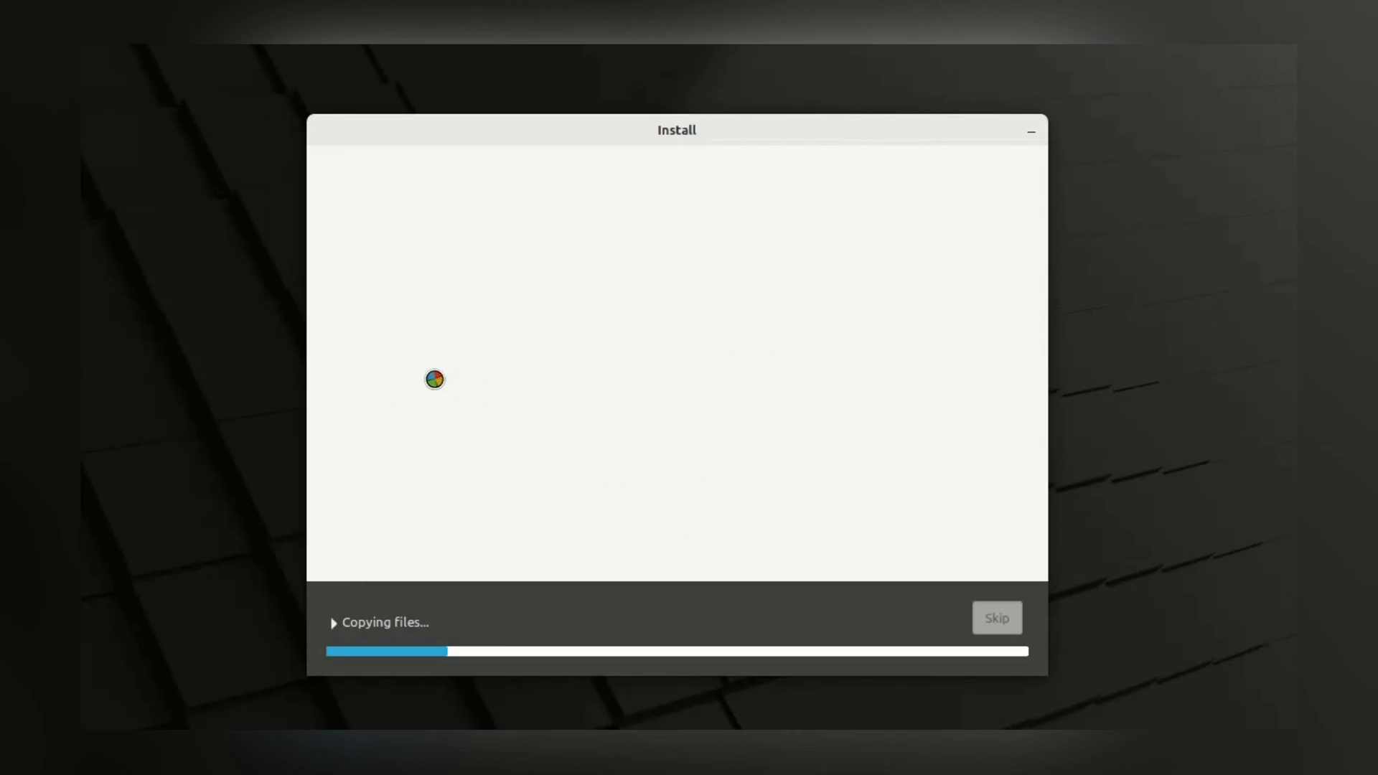
# Expand the 'Copying files...' log briefly, collapse it, and wait for installation to finish
pyautogui.click(364, 623)
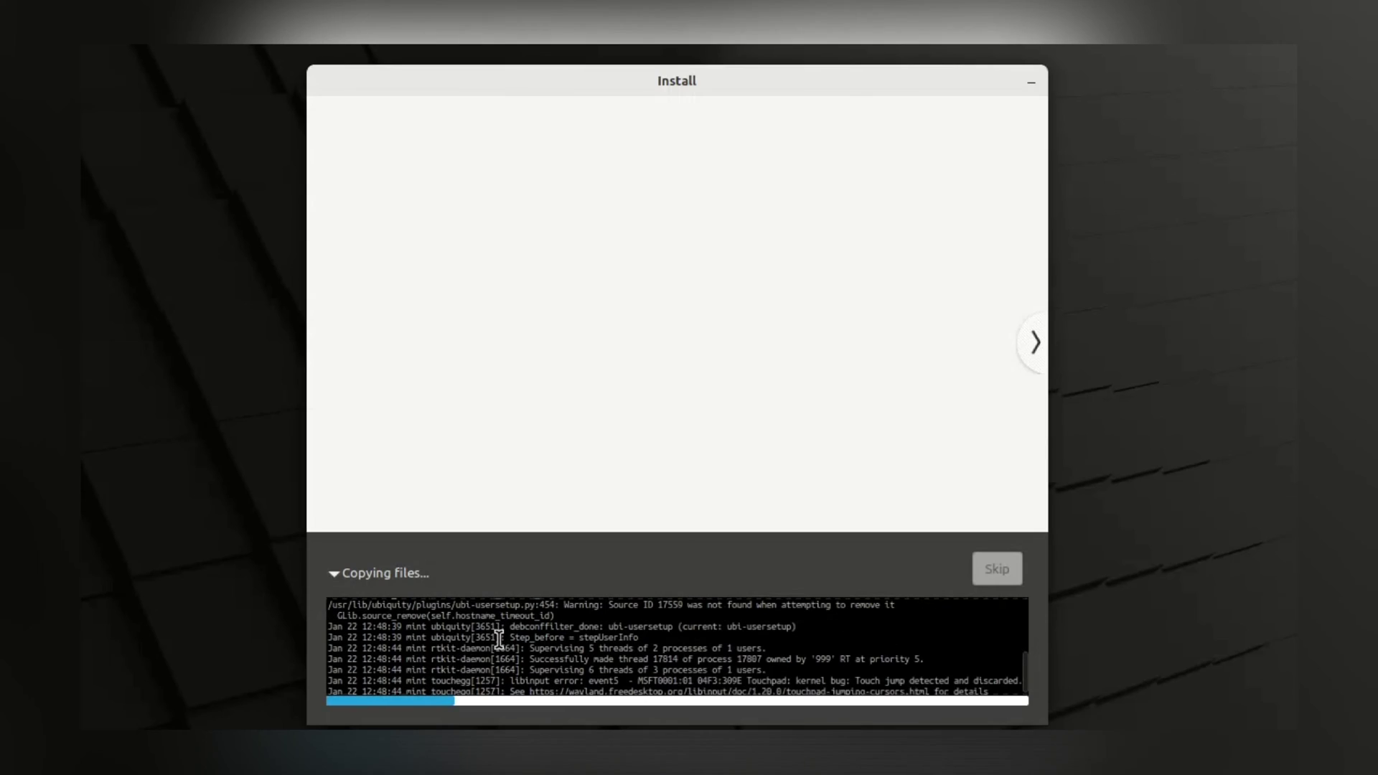
pyautogui.click(396, 569)
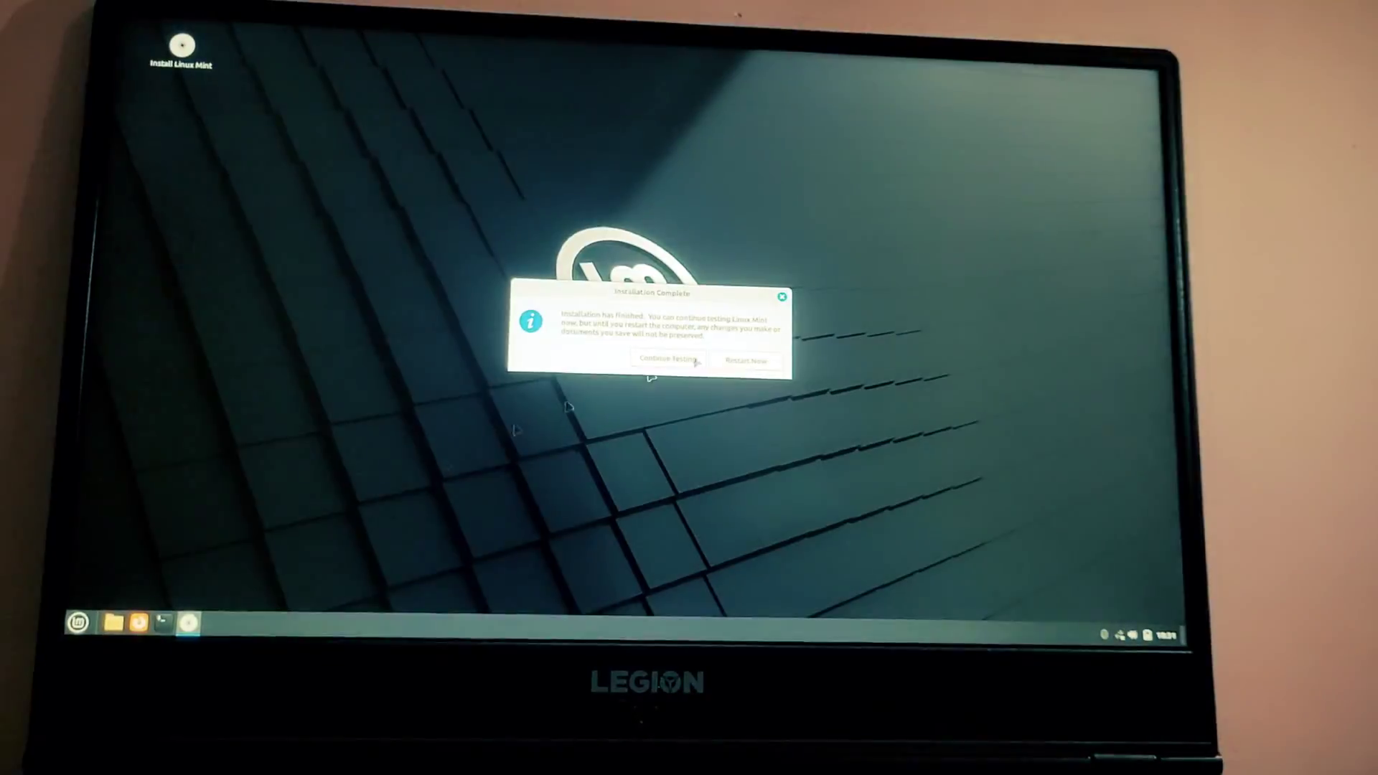
# Restart after removing the USB, boot the Linux Mint GRUB entry, and log in with the password
pyautogui.click(844, 446)
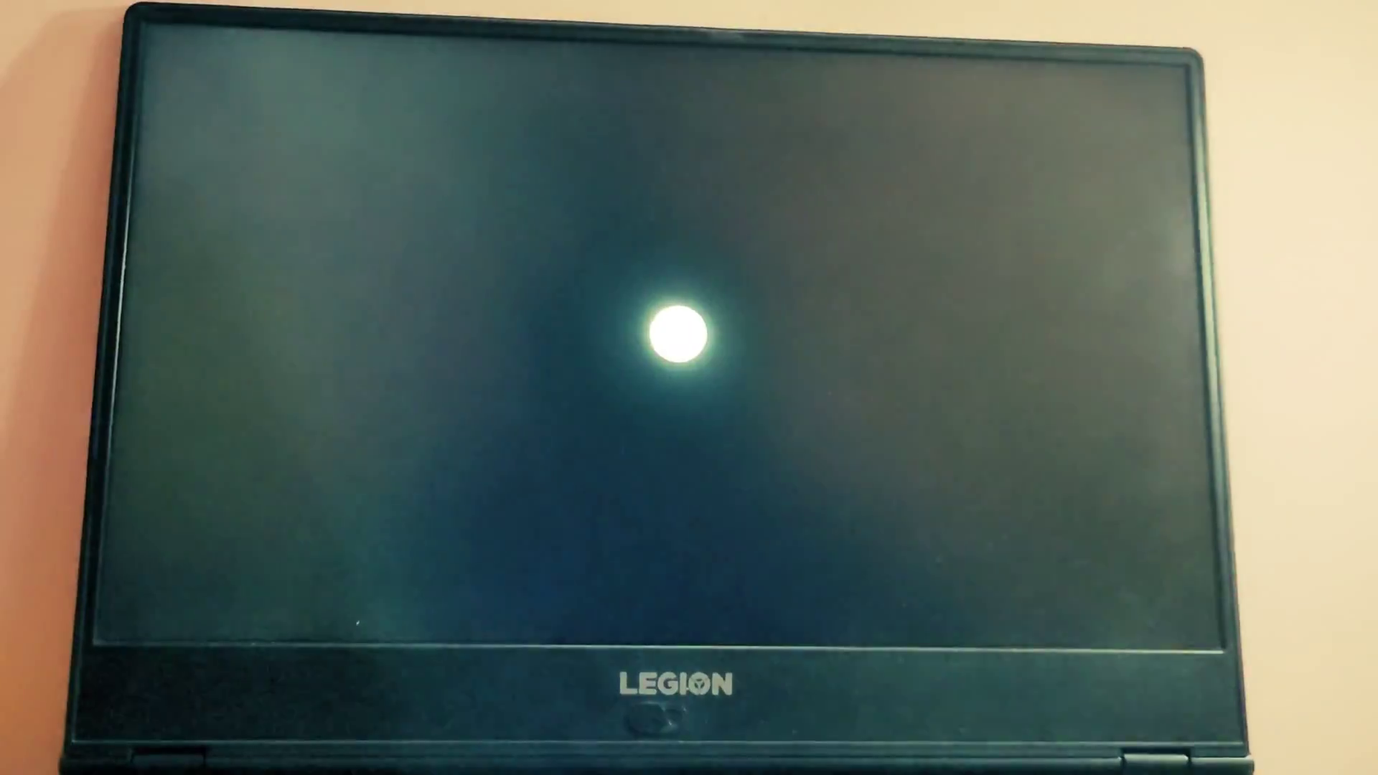
pyautogui.press('Return')
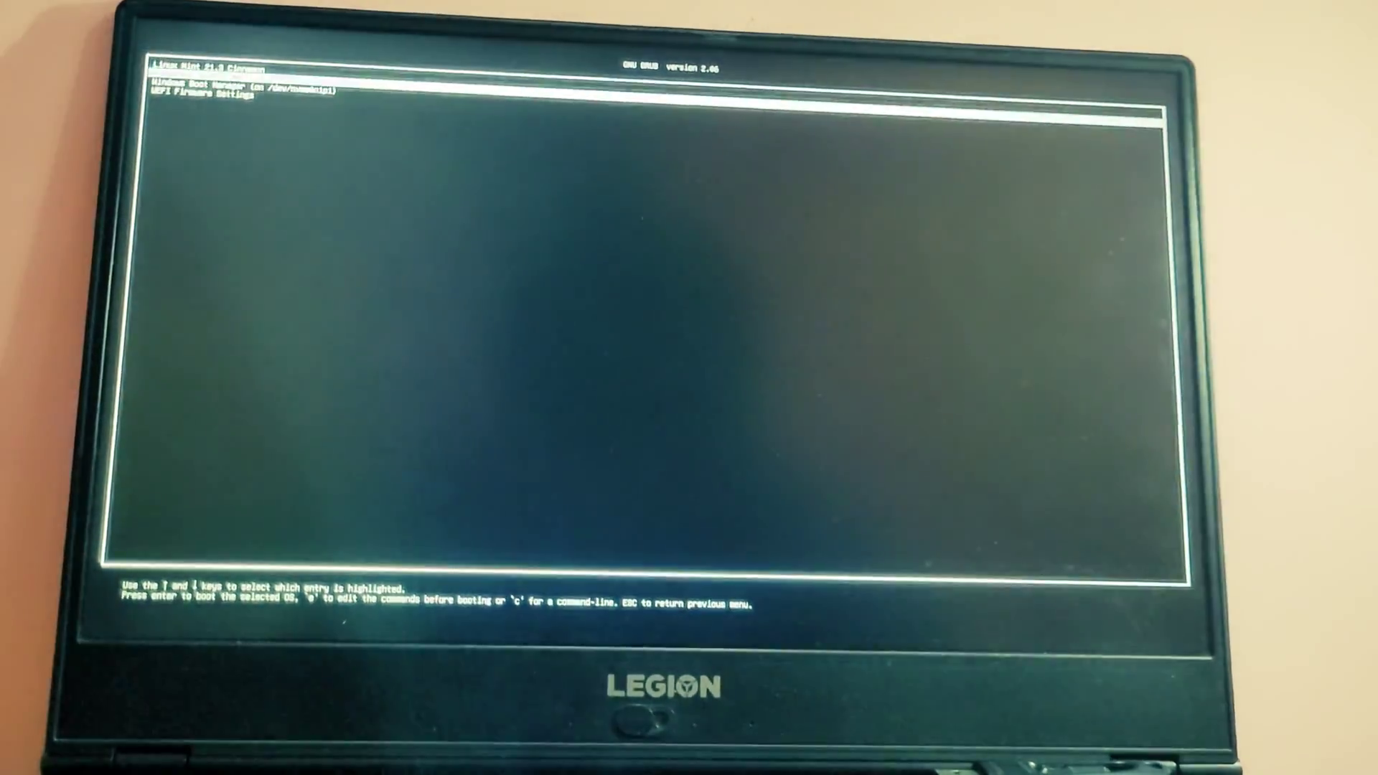
pyautogui.press('Return')
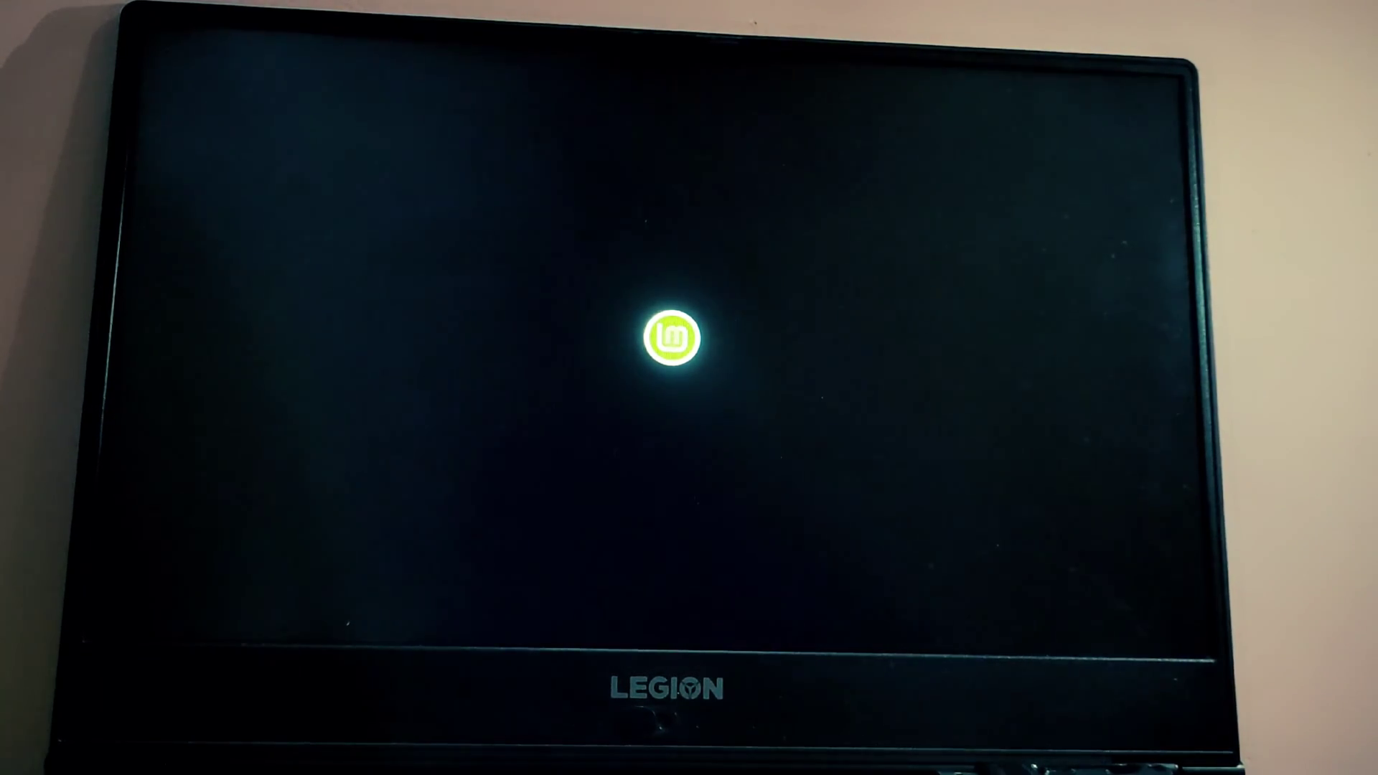
pyautogui.write('****')
pyautogui.press('Return')
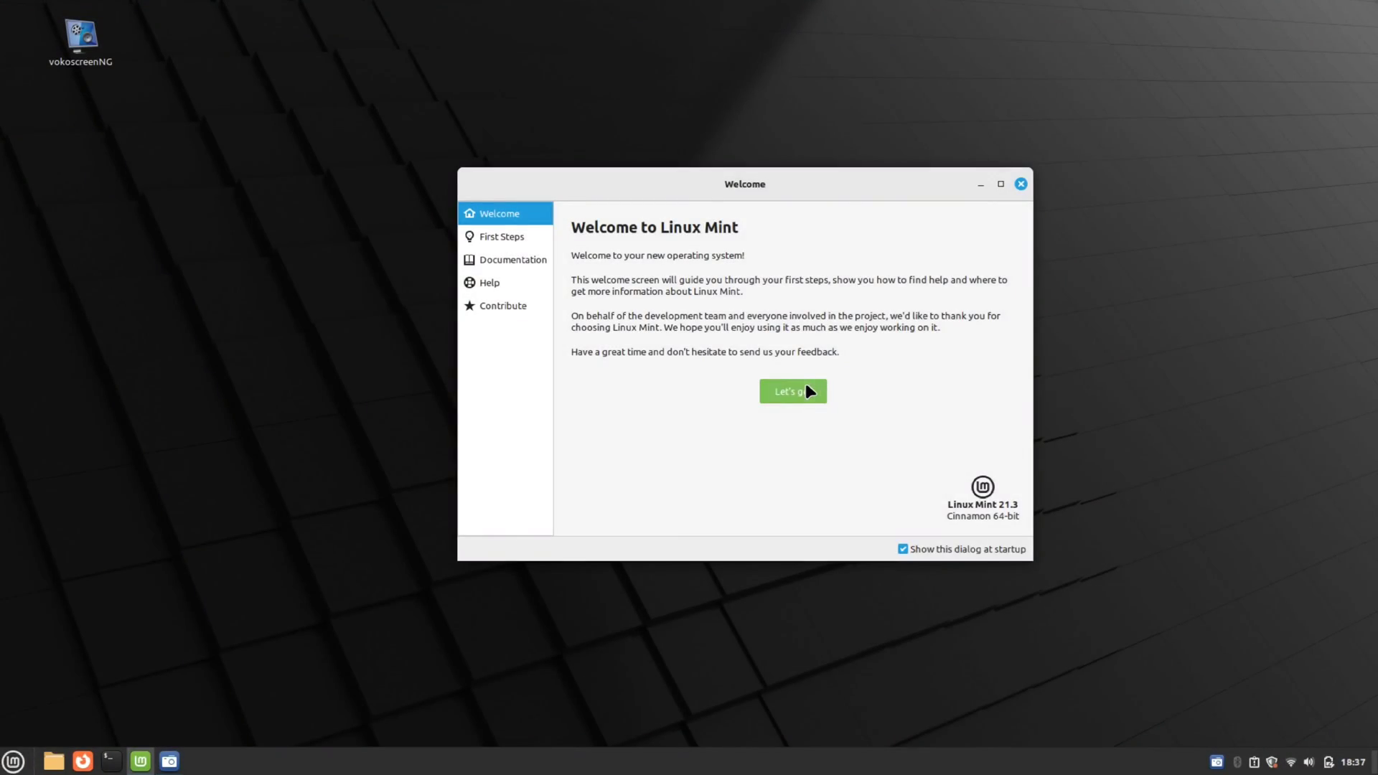
# Browse the Welcome pages: First Steps, Documentation, Help and Contribute, then return to Welcome
pyautogui.click(806, 387)
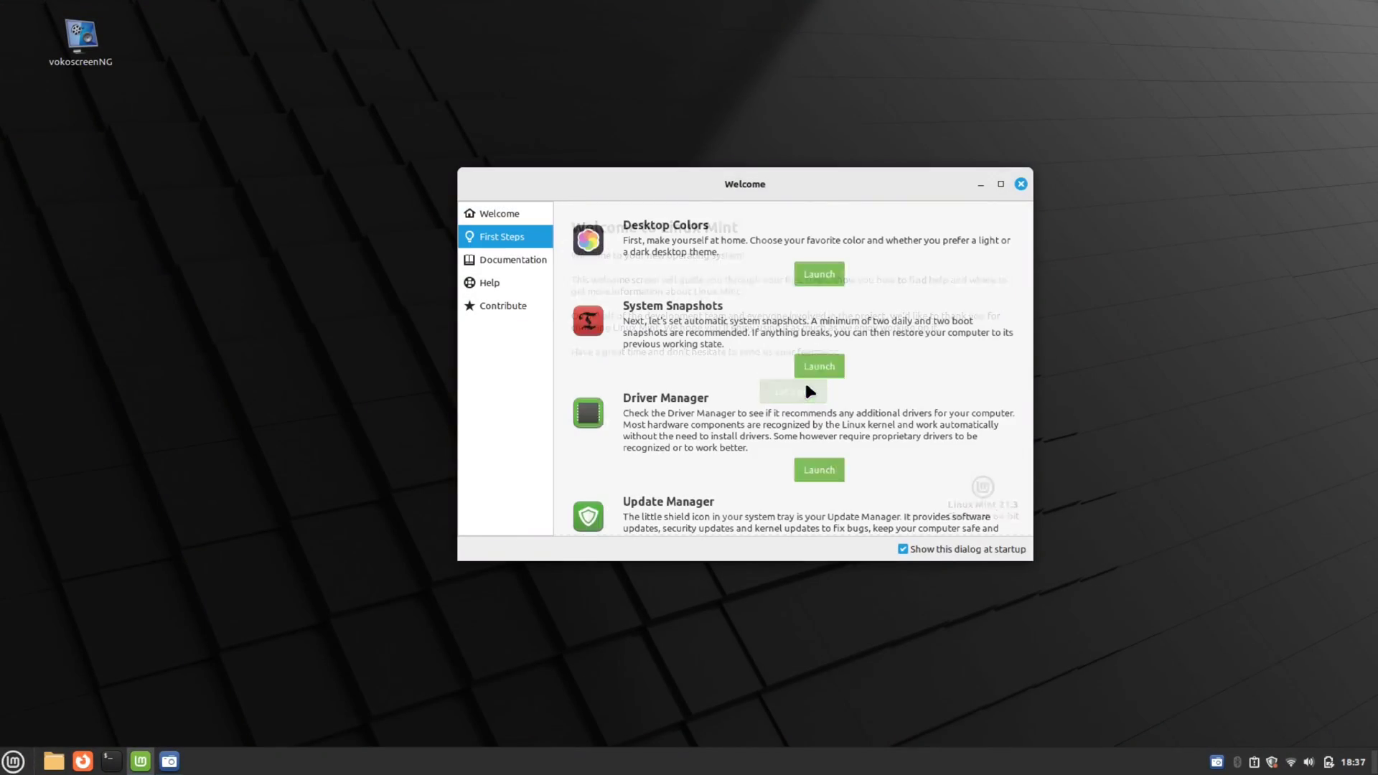
pyautogui.scroll(-5, 721, 287)
pyautogui.scroll(5, 813, 270)
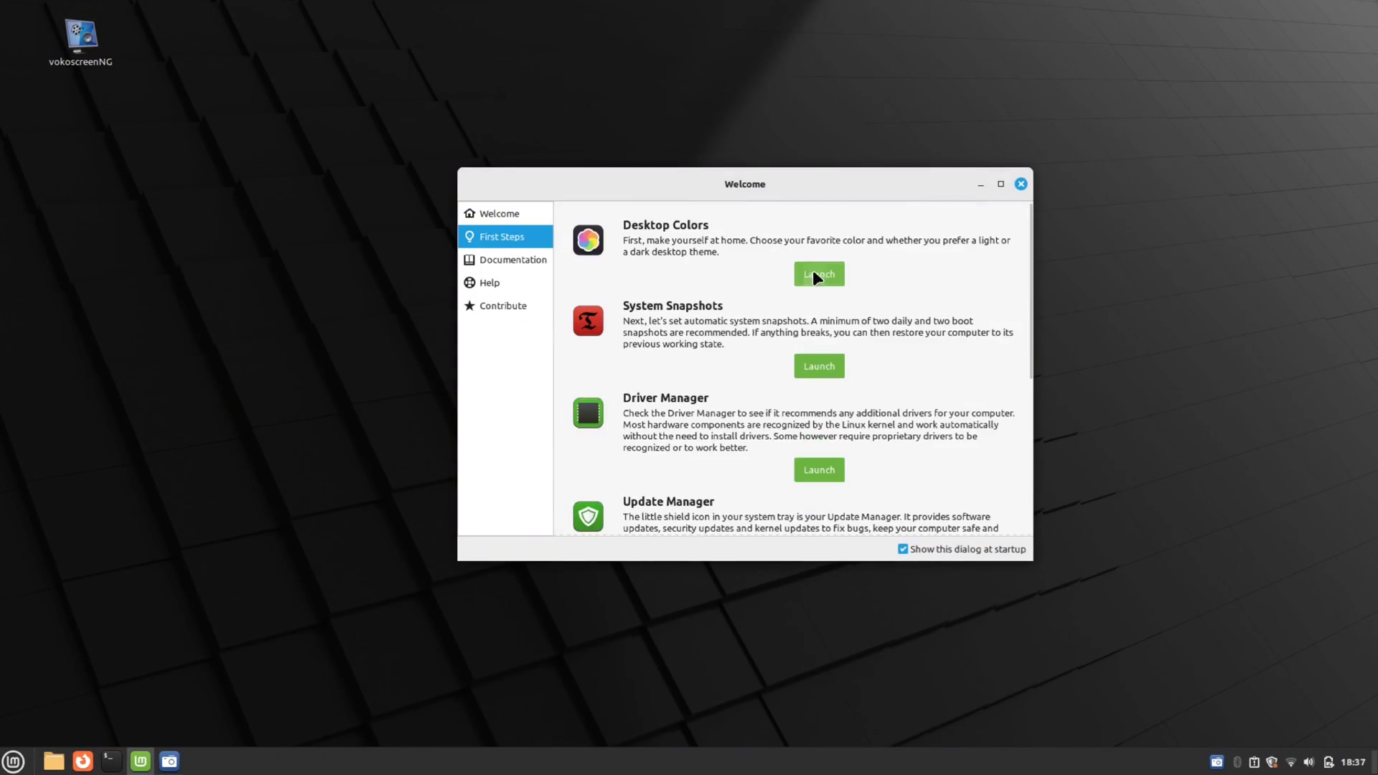
pyautogui.click(514, 262)
pyautogui.click(495, 284)
pyautogui.click(502, 305)
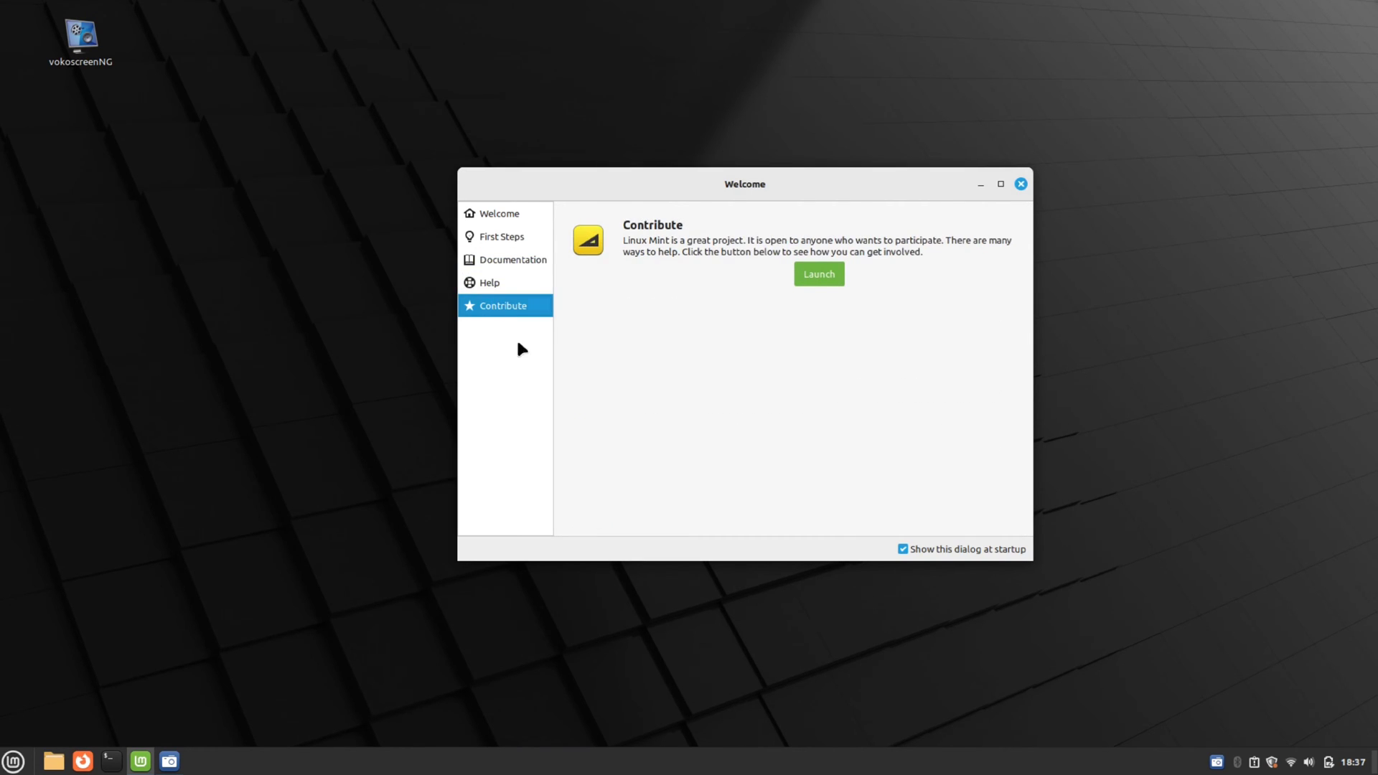
pyautogui.click(506, 214)
# Set the desktop appearance to Dark in Themes and close it
pyautogui.click(1020, 184)
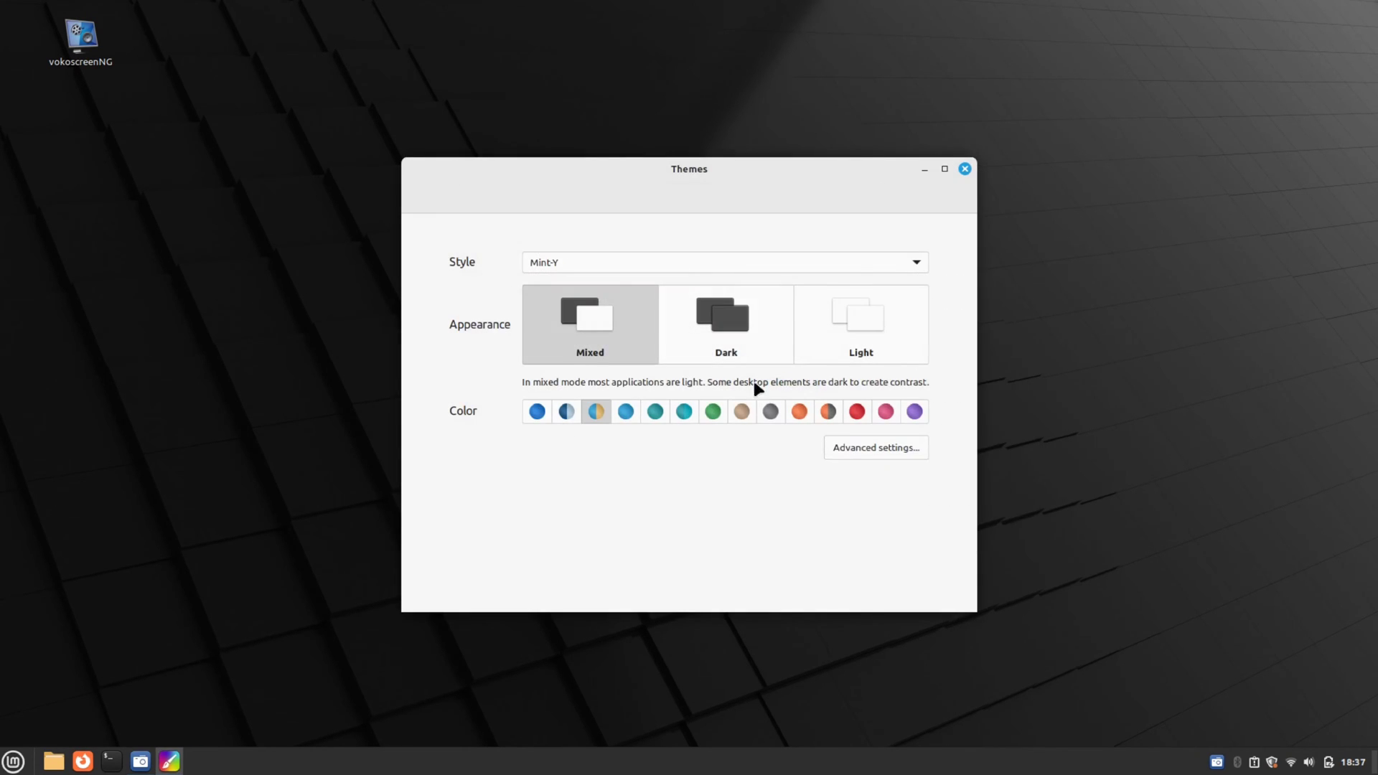
pyautogui.click(723, 323)
pyautogui.click(860, 323)
pyautogui.click(741, 338)
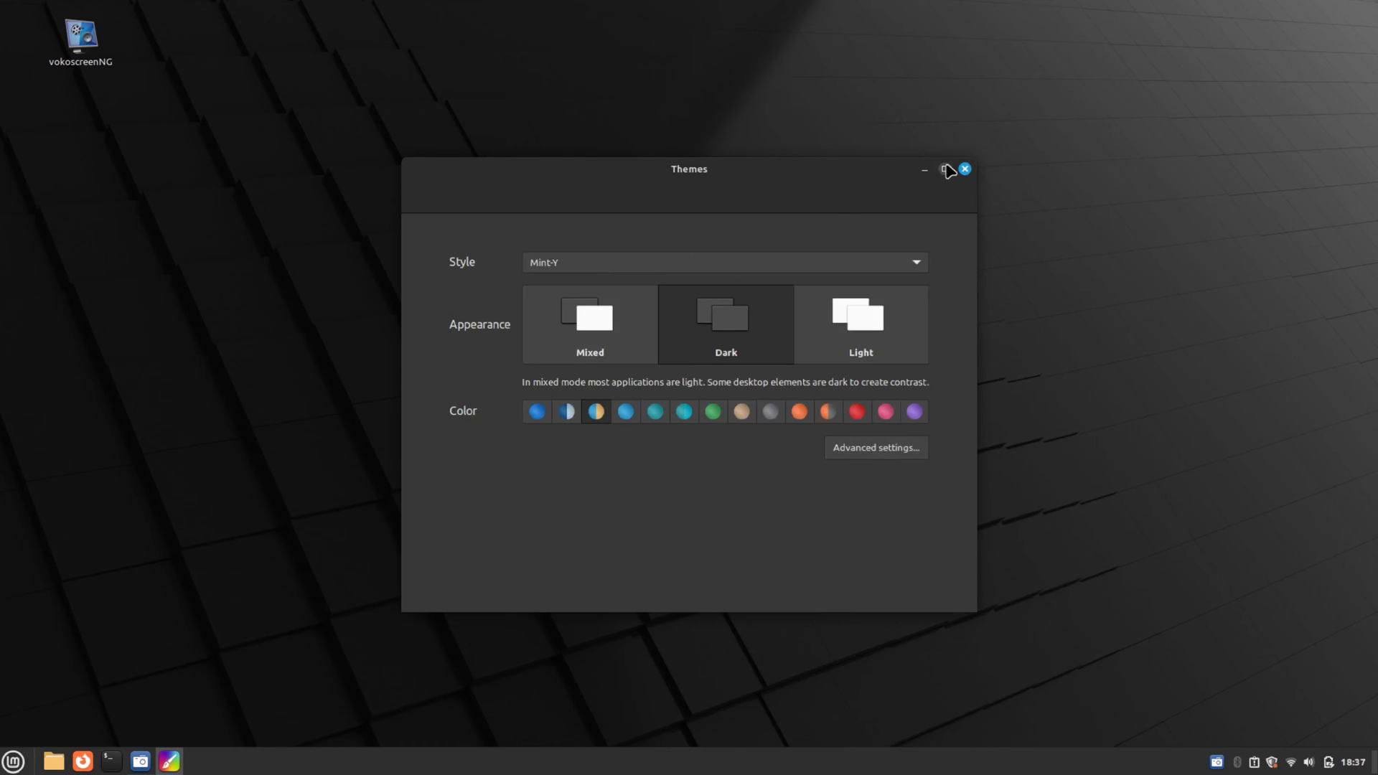
pyautogui.click(965, 169)
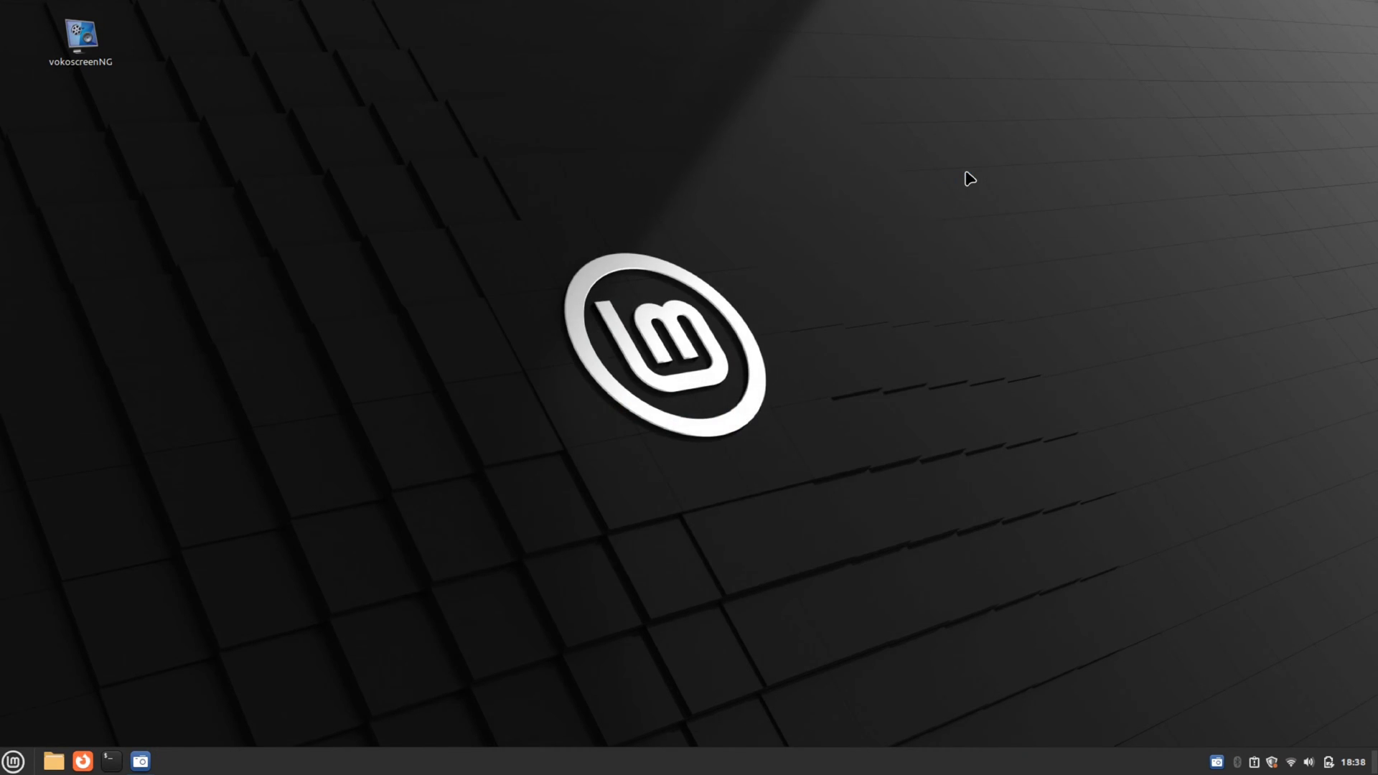
# Launch System Settings by searching 'sett' in the application menu
pyautogui.press('super')
pyautogui.write('abl')
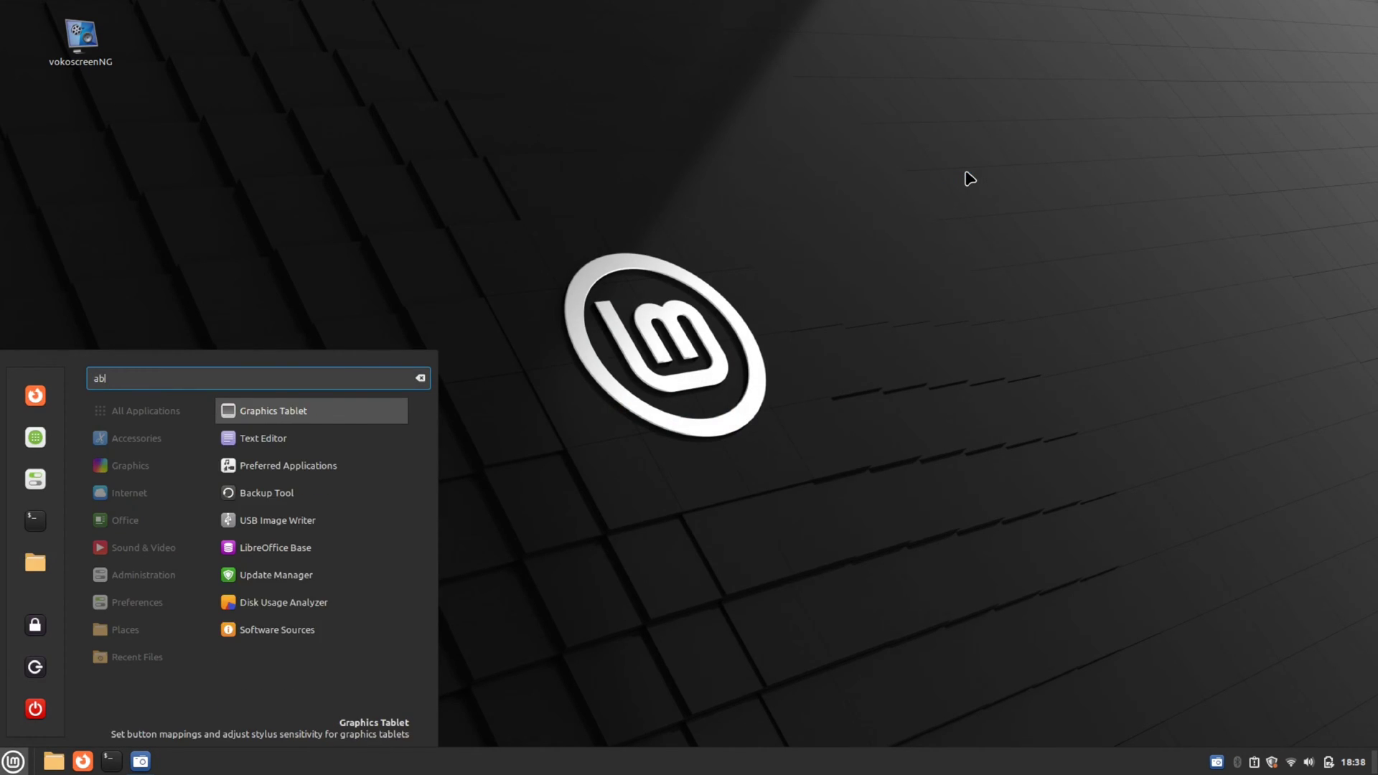
pyautogui.press('BackSpace')
pyautogui.press('BackSpace')
pyautogui.press('BackSpace')
pyautogui.write('sett')
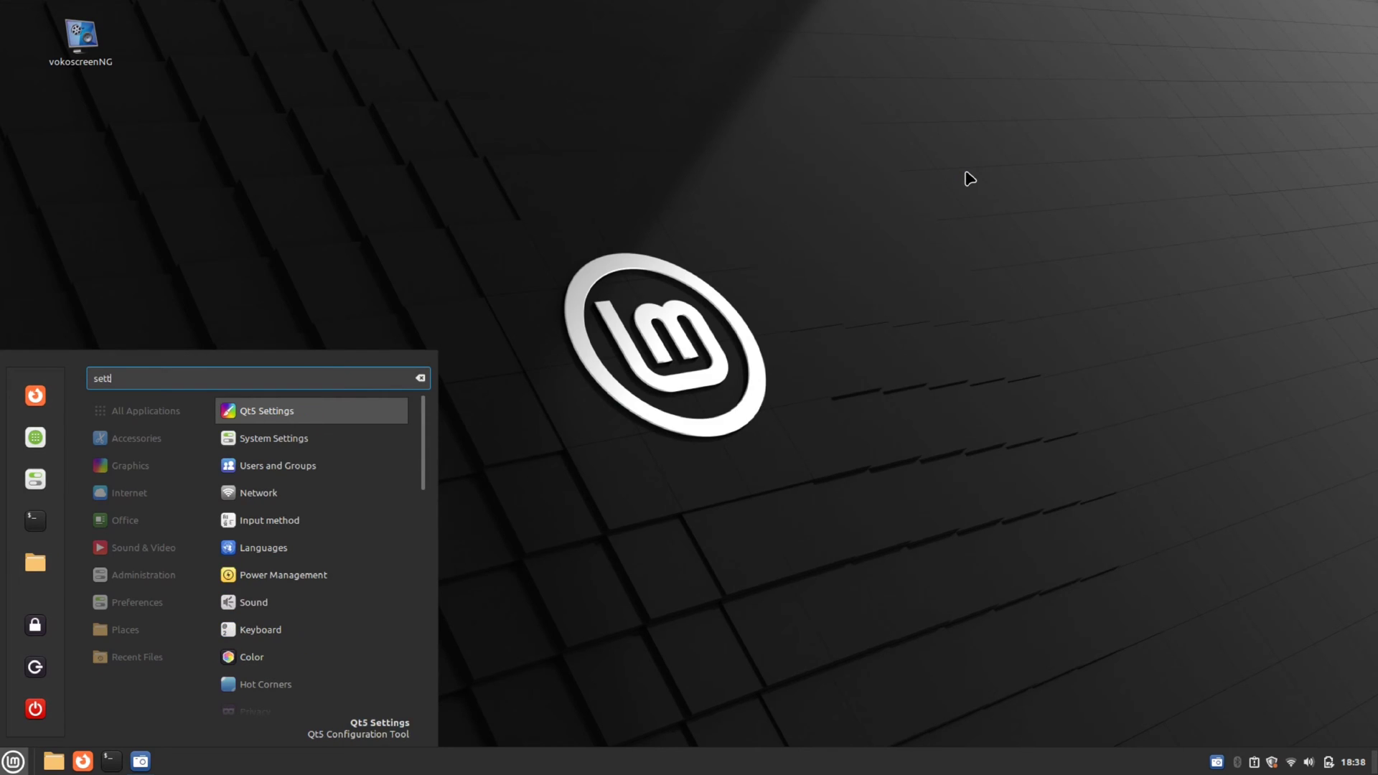
pyautogui.click(318, 439)
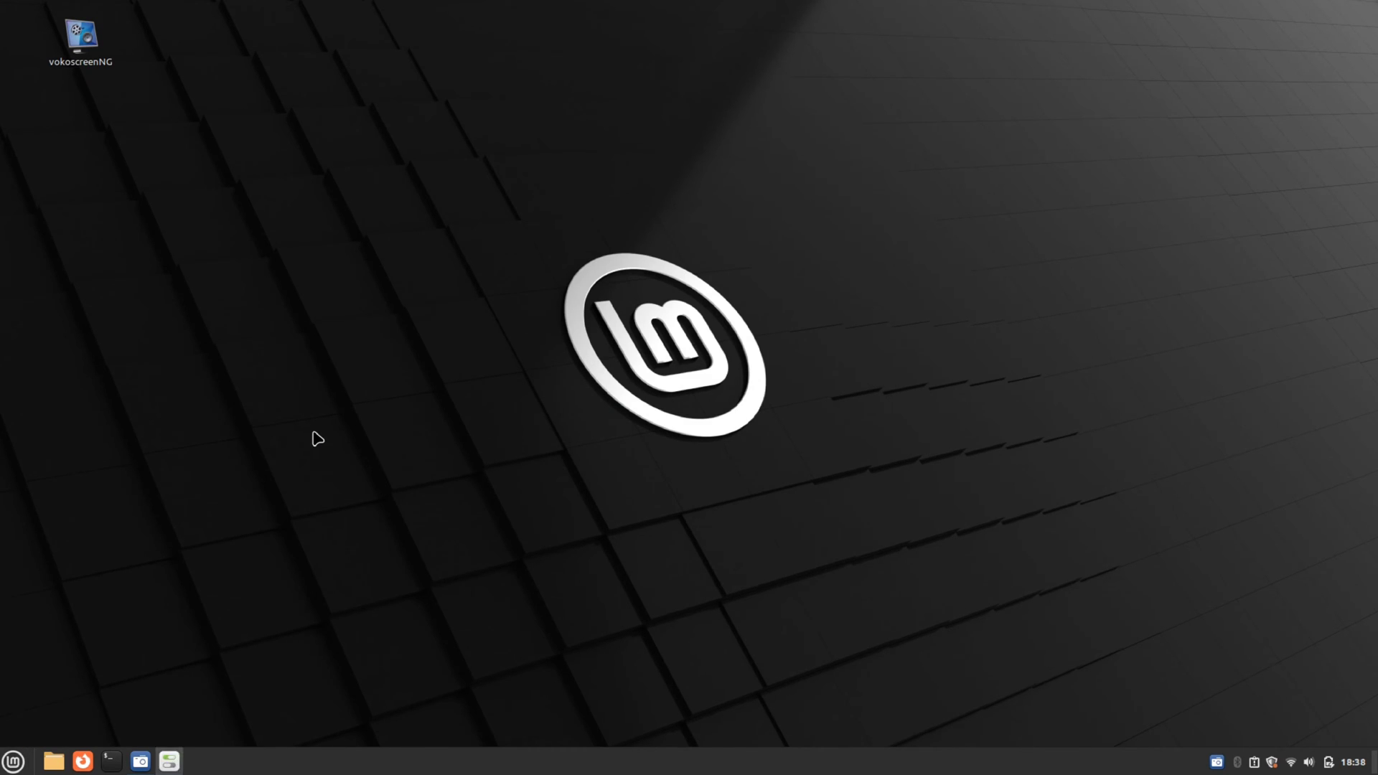
# View System Info, upload the system information, and select the Processor and 7.7 GiB Memory values
pyautogui.scroll(-5, 690, 420)
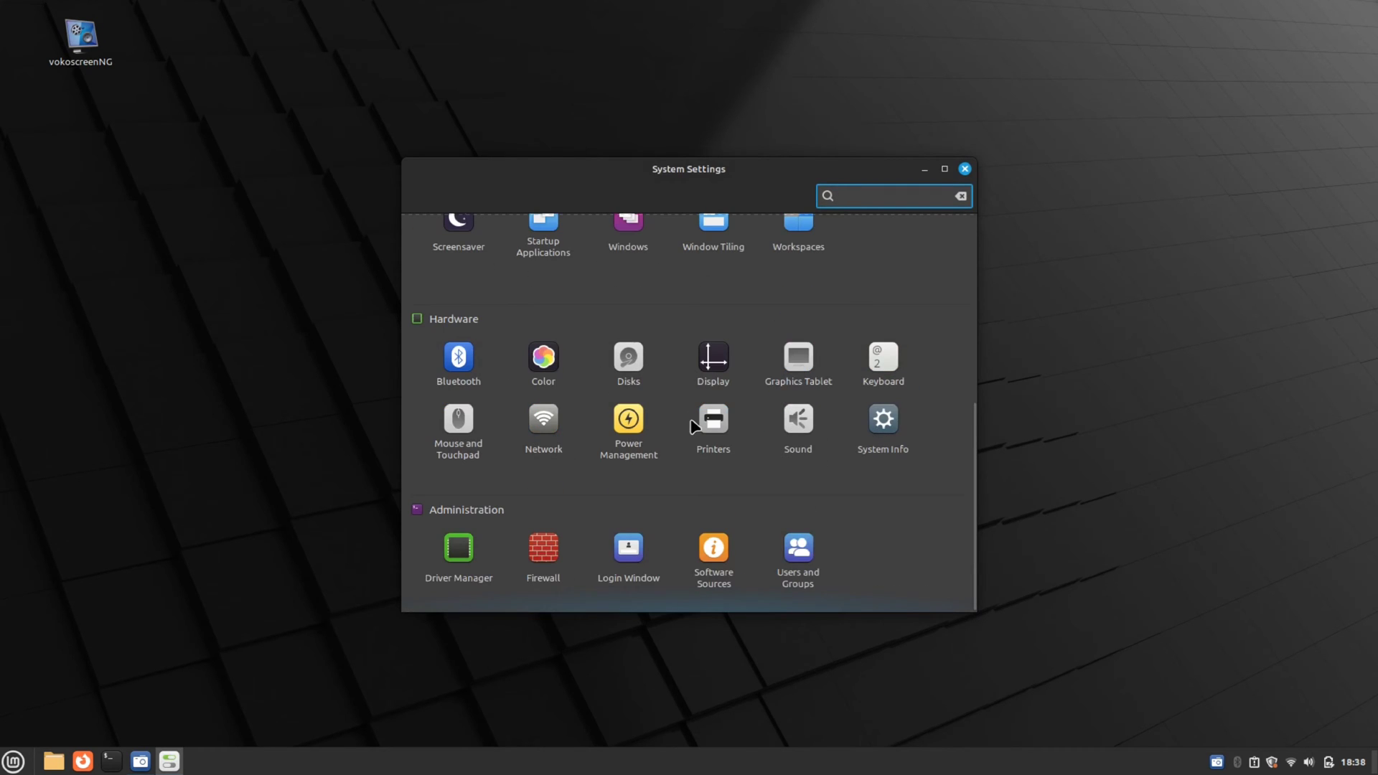
pyautogui.click(888, 427)
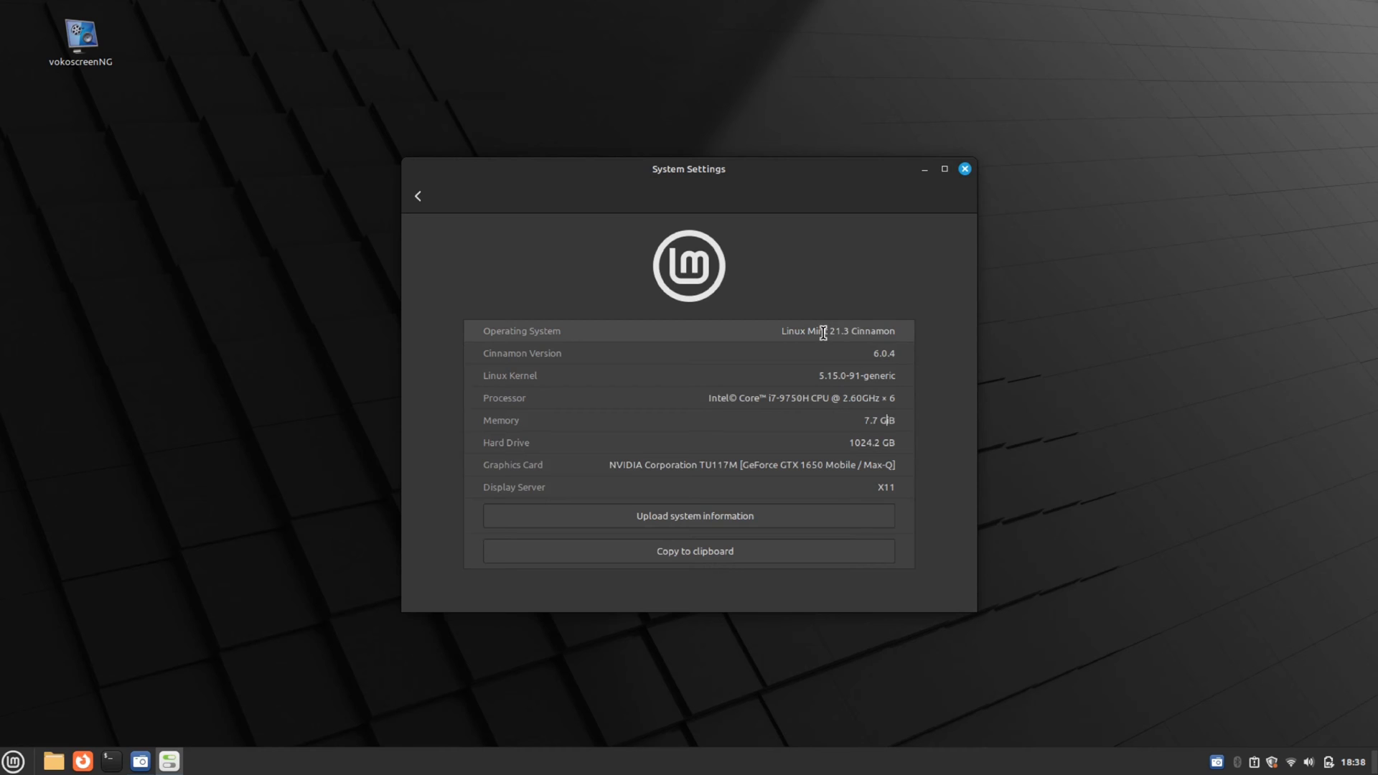
pyautogui.tripleClick(823, 333)
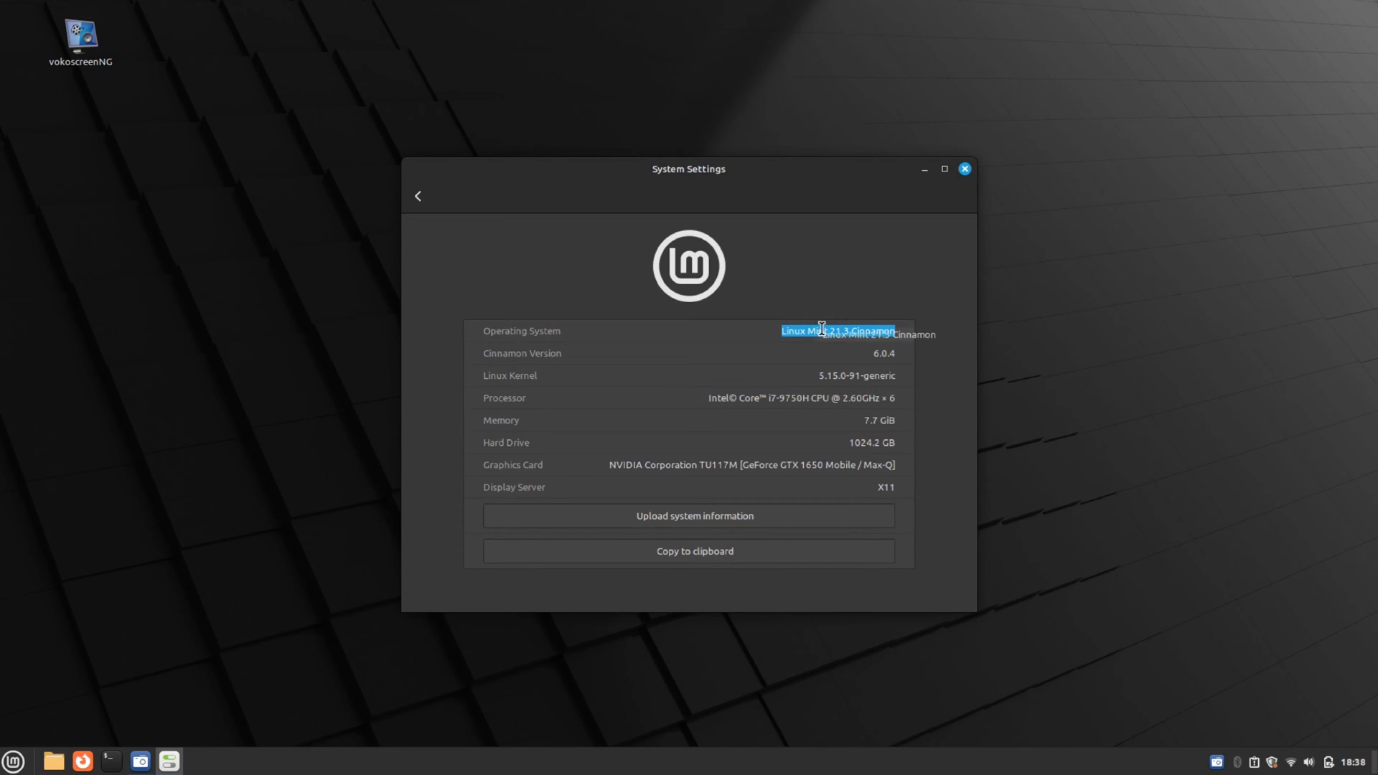
pyautogui.click(825, 331)
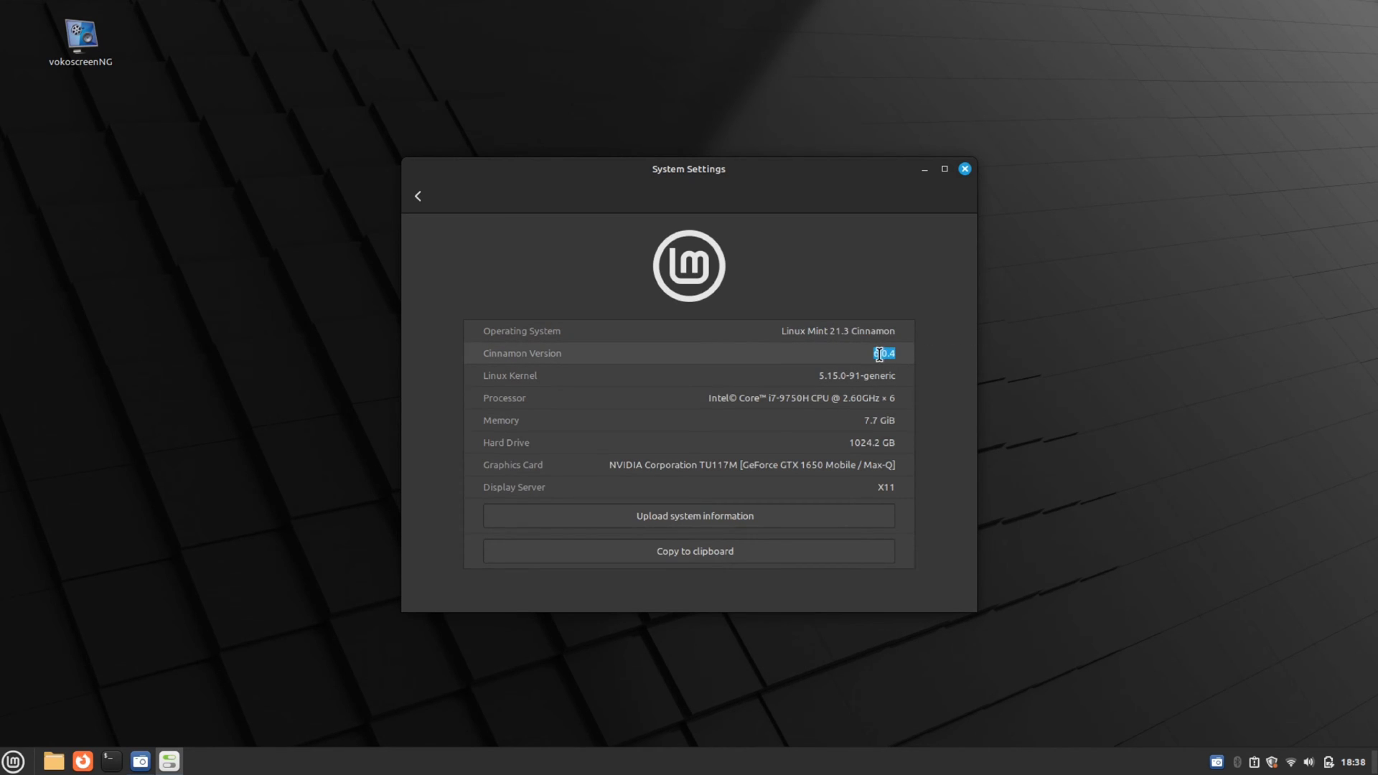
pyautogui.click(879, 354)
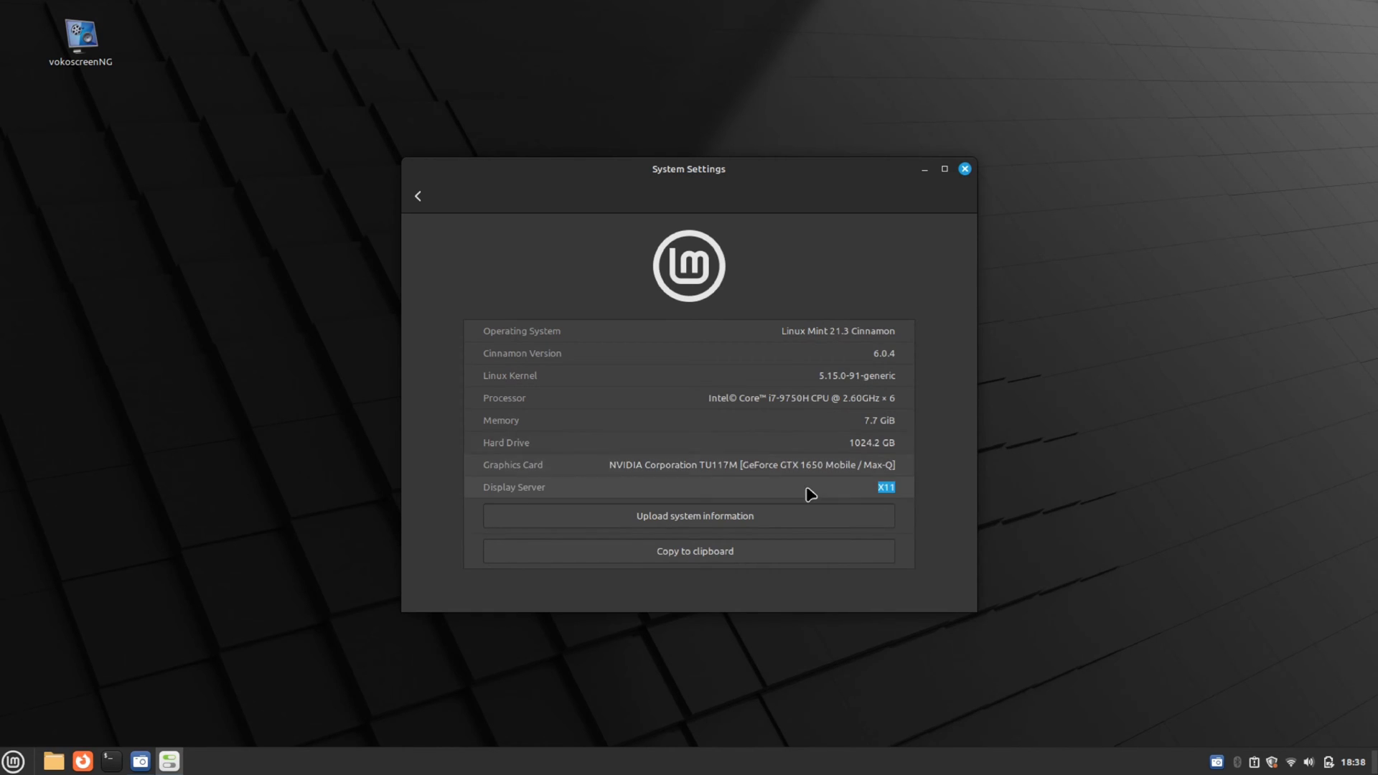
pyautogui.click(775, 517)
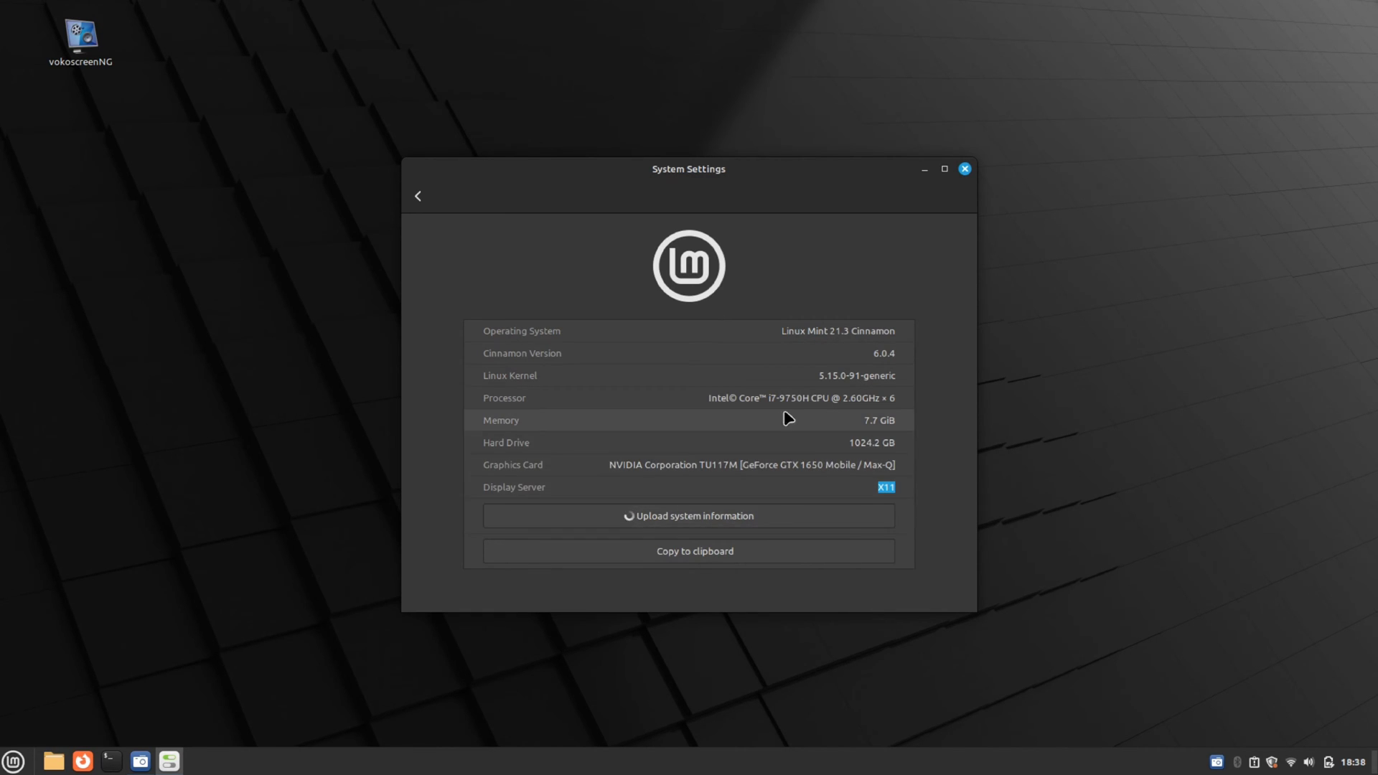
pyautogui.tripleClick(873, 398)
pyautogui.tripleClick(883, 421)
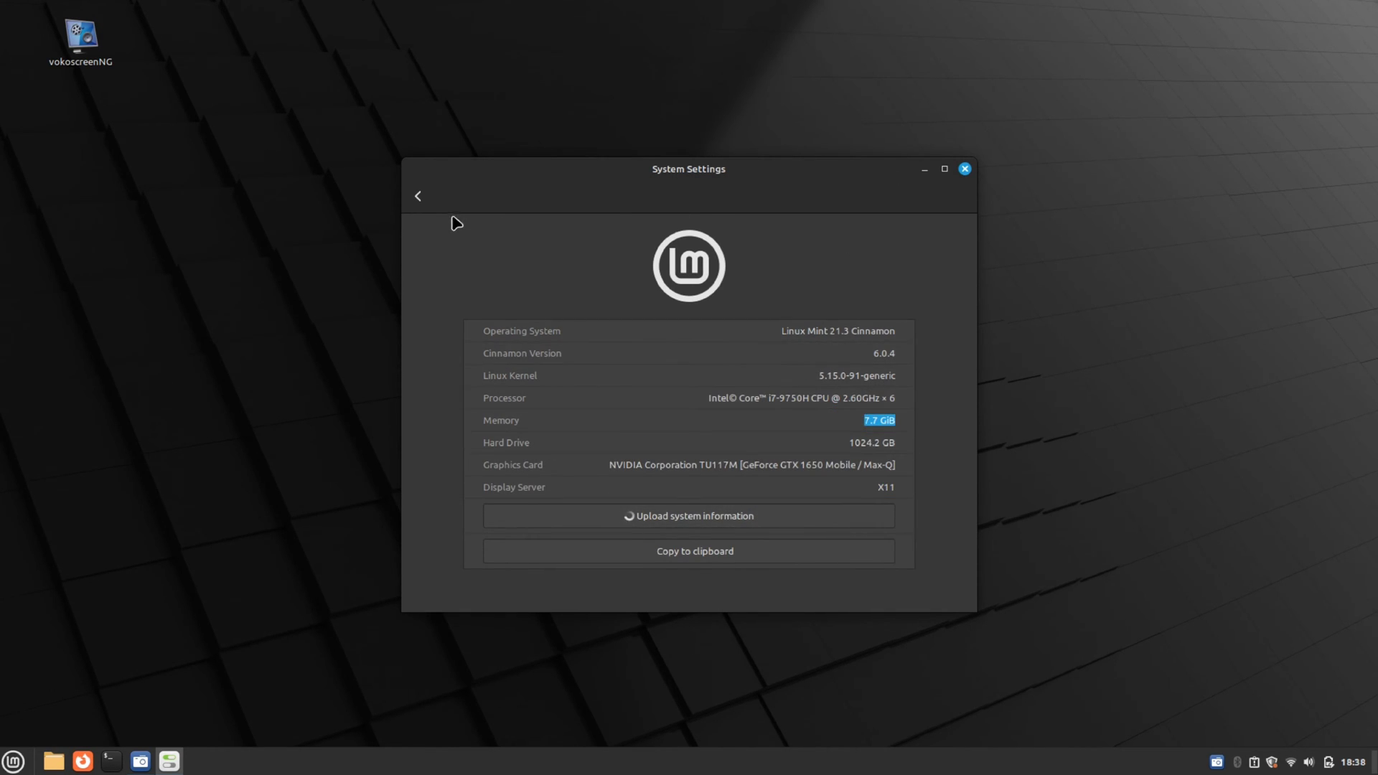
# Return to the settings overview and close System Settings
pyautogui.click(418, 196)
pyautogui.scroll(5, 842, 289)
pyautogui.click(964, 169)
pyautogui.press('super')
# Launch Terminal via 'cm', close Firefox, enlarge the terminal text and reposition the window
pyautogui.write('cm')
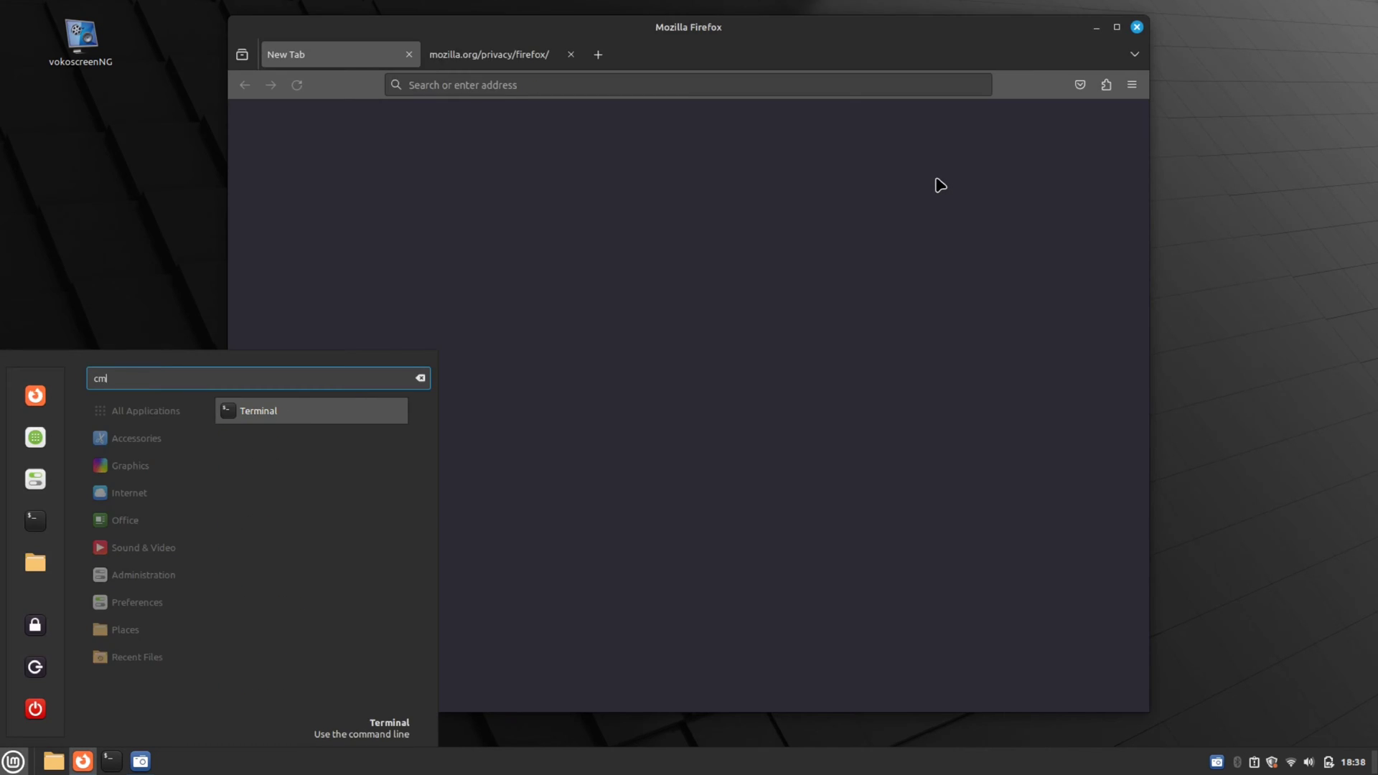
pyautogui.press('Return')
pyautogui.click(1137, 27)
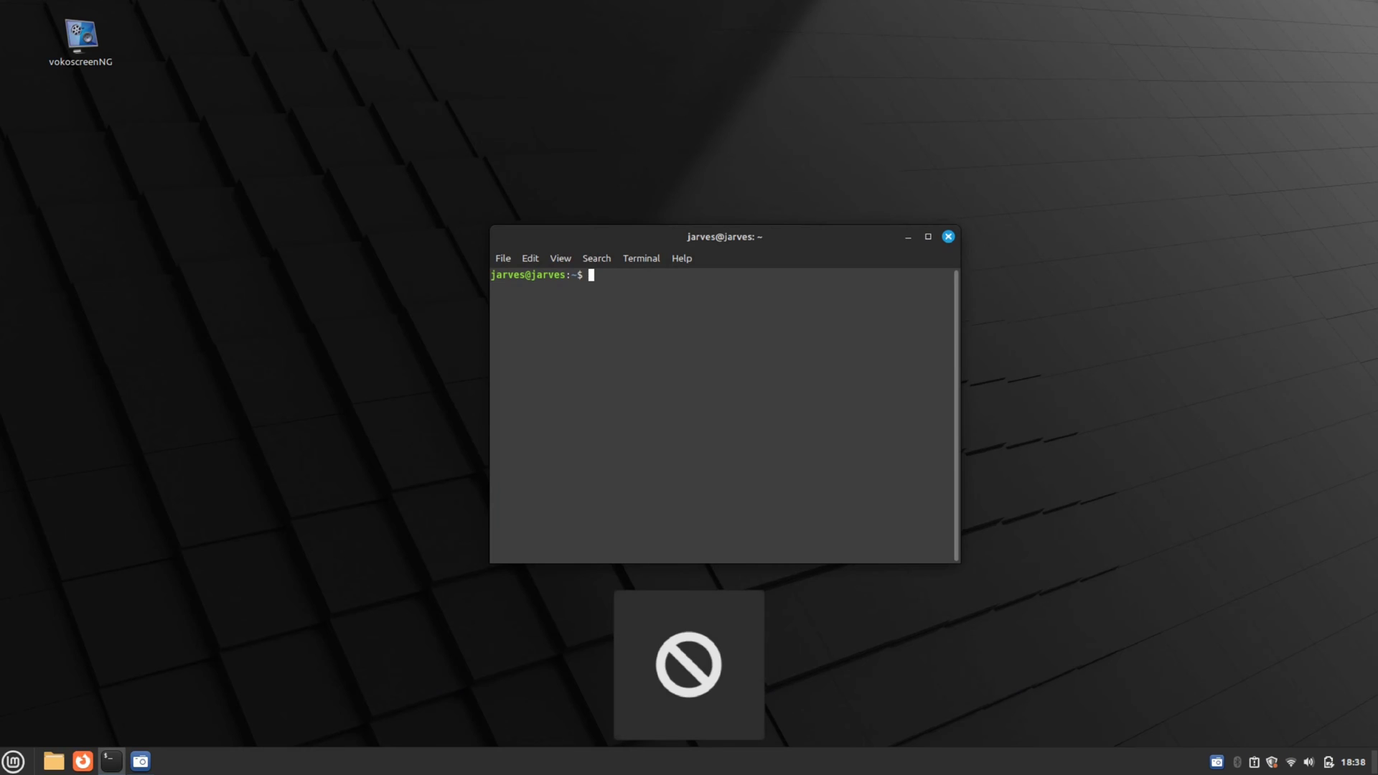
pyautogui.hotkey('ctrl', '+')
pyautogui.hotkey('ctrl', '+')
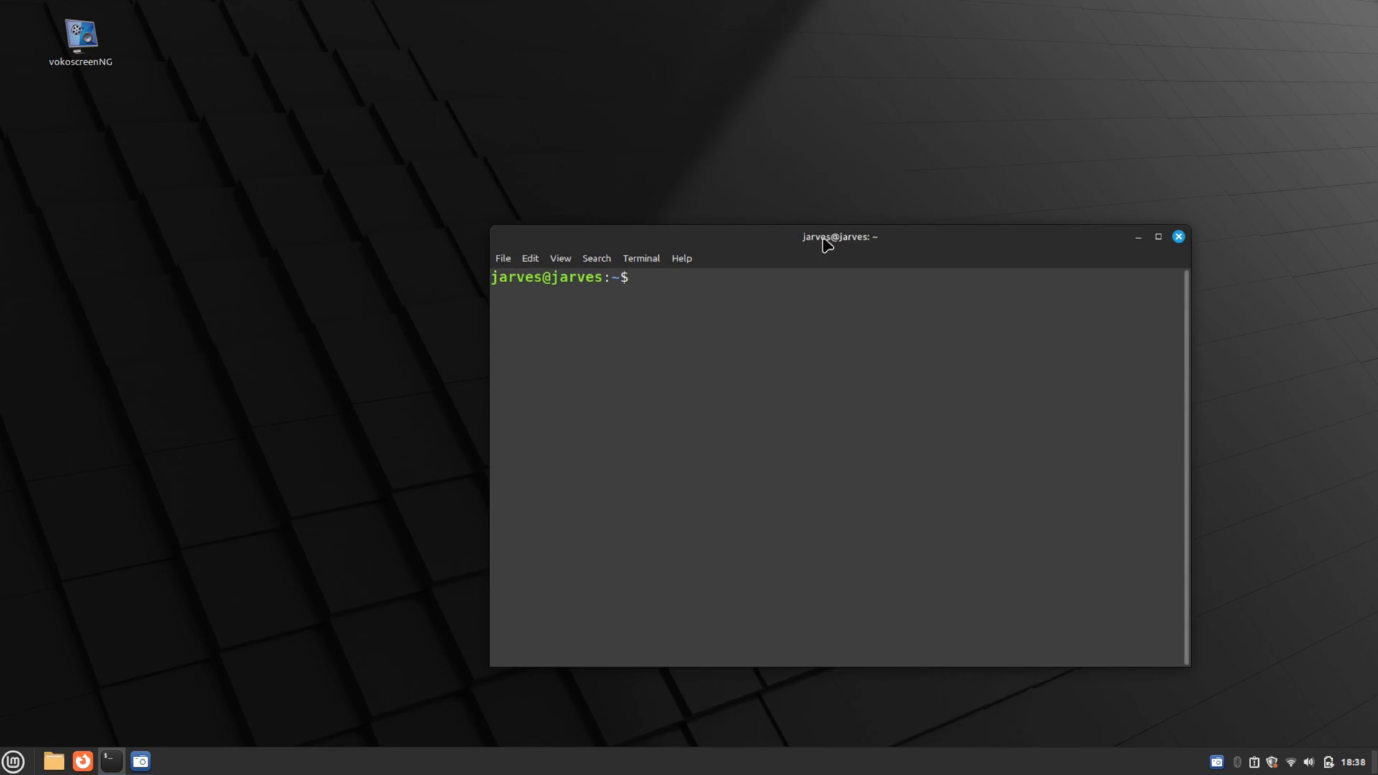
pyautogui.moveTo(827, 245); pyautogui.dragTo(660, 179)
# Run 'sudo apt update' to report 39 upgradable packages, then close the Terminal
pyautogui.write('sudo apt instrall vokoscr')
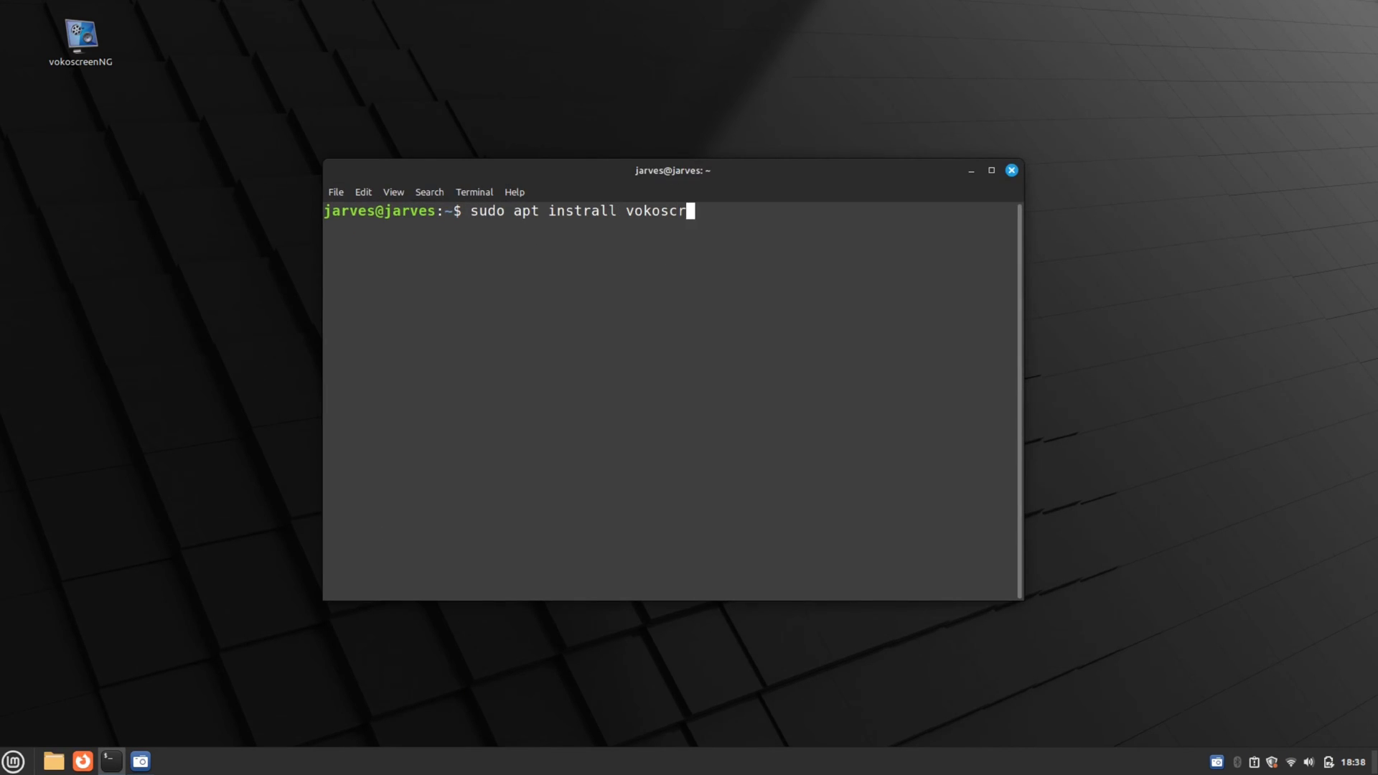
pyautogui.write('ee')
pyautogui.press('BackSpace')
pyautogui.press('BackSpace')
pyautogui.press('BackSpace')
pyautogui.press('BackSpace')
pyautogui.press('BackSpace')
pyautogui.press('BackSpace')
pyautogui.press('BackSpace')
pyautogui.press('BackSpace')
pyautogui.press('BackSpace')
pyautogui.press('BackSpace')
pyautogui.press('BackSpace')
pyautogui.press('BackSpace')
pyautogui.press('BackSpace')
pyautogui.press('BackSpace')
pyautogui.press('BackSpace')
pyautogui.press('BackSpace')
pyautogui.press('BackSpace')
pyautogui.press('BackSpace')
pyautogui.press('BackSpace')
pyautogui.press('BackSpace')
pyautogui.write('o apt upd')
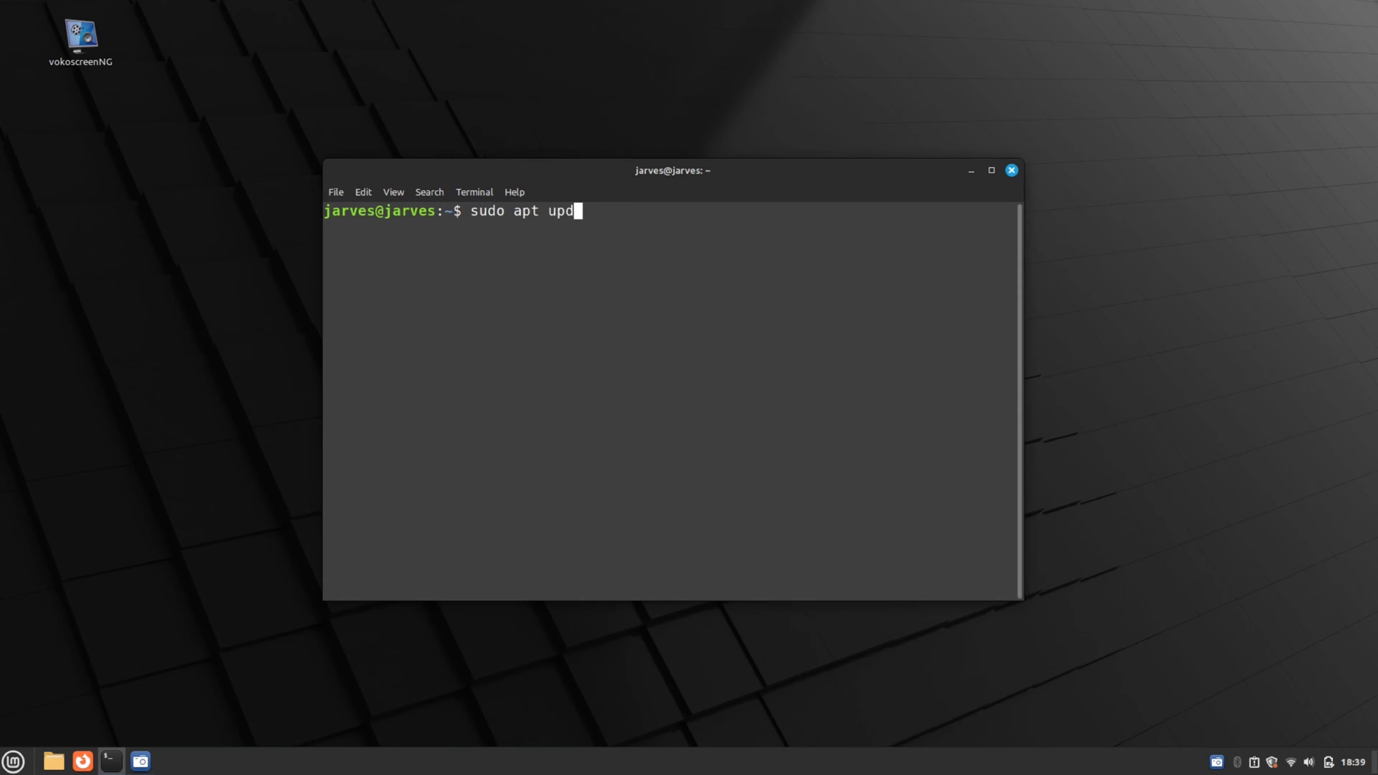
pyautogui.write('ate')
pyautogui.press('Return')
pyautogui.press('Return')
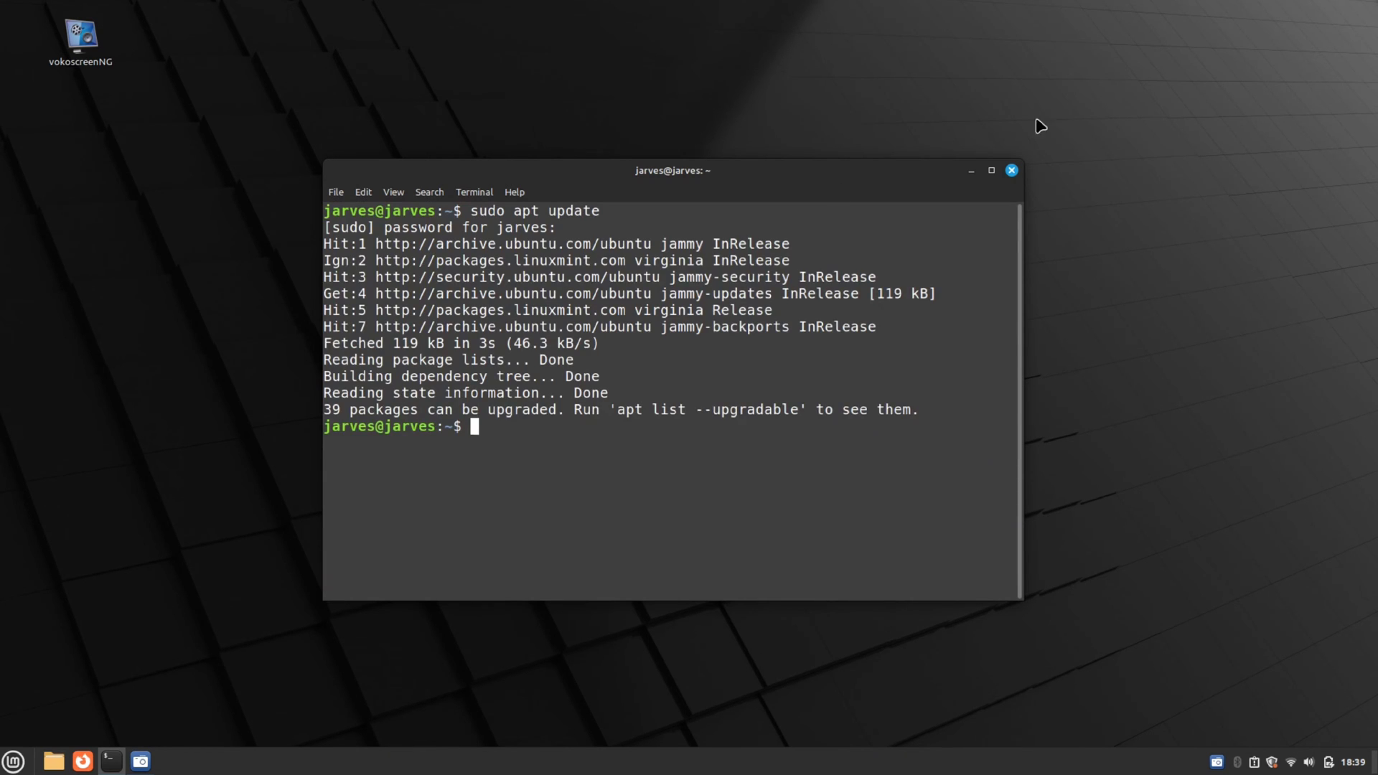
pyautogui.click(1012, 170)
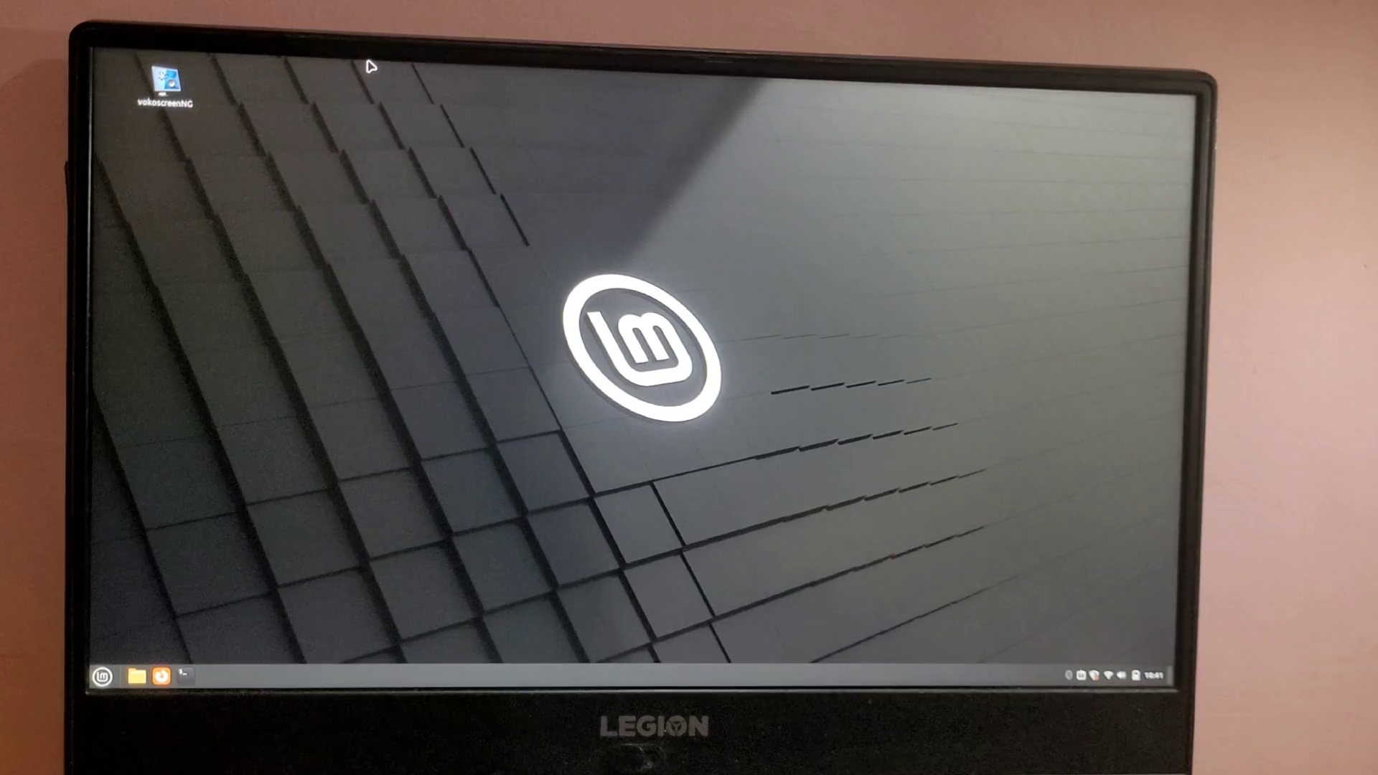
pyautogui.press('super')
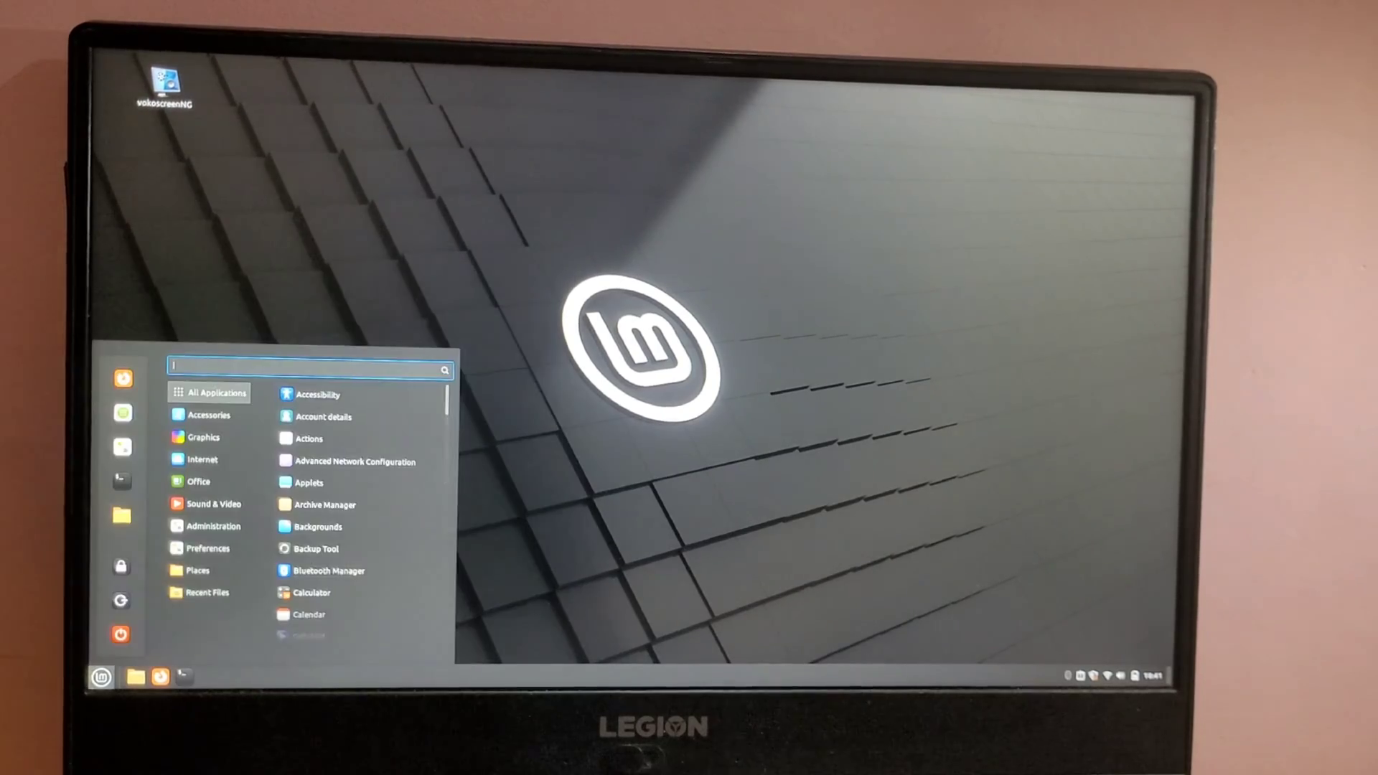
# Shut down Mint and boot Windows Boot Manager from the F12 boot menu
pyautogui.click(121, 634)
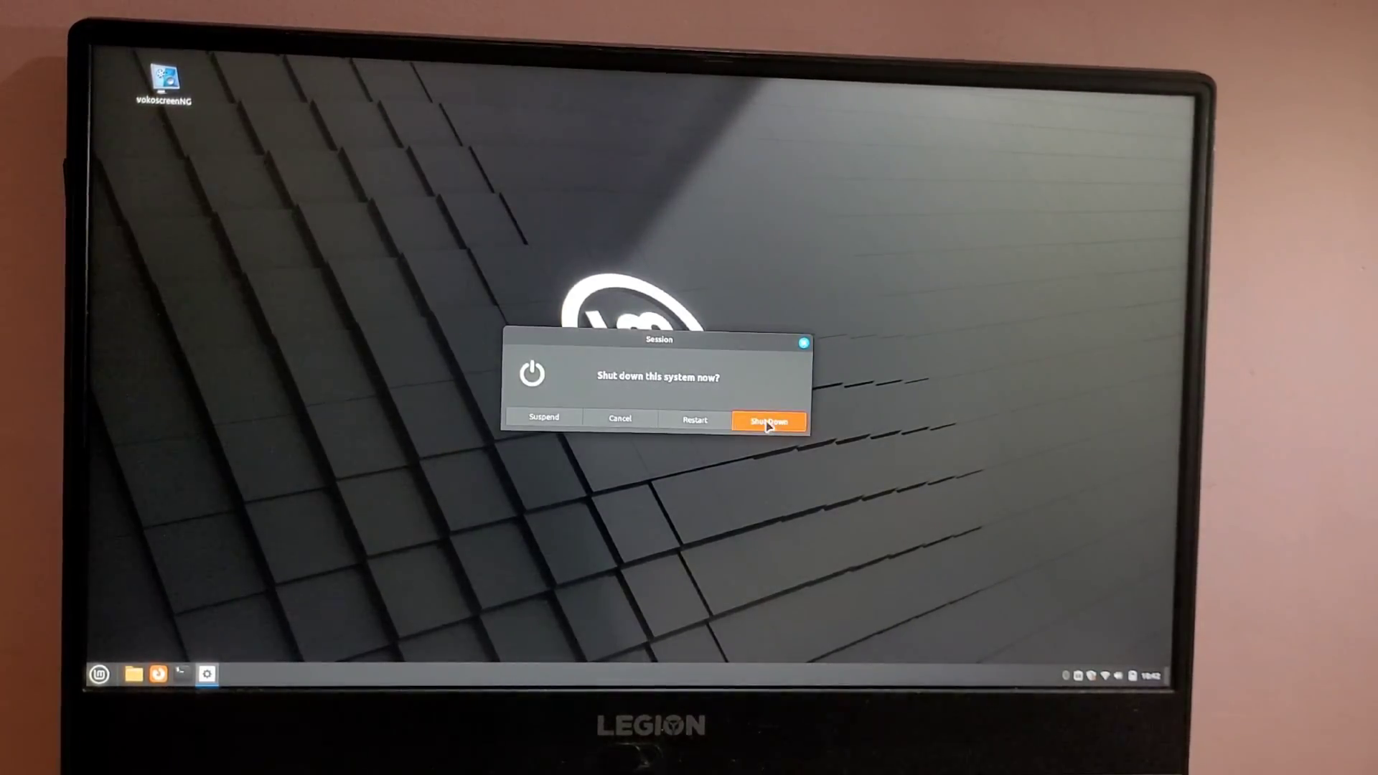
pyautogui.click(769, 422)
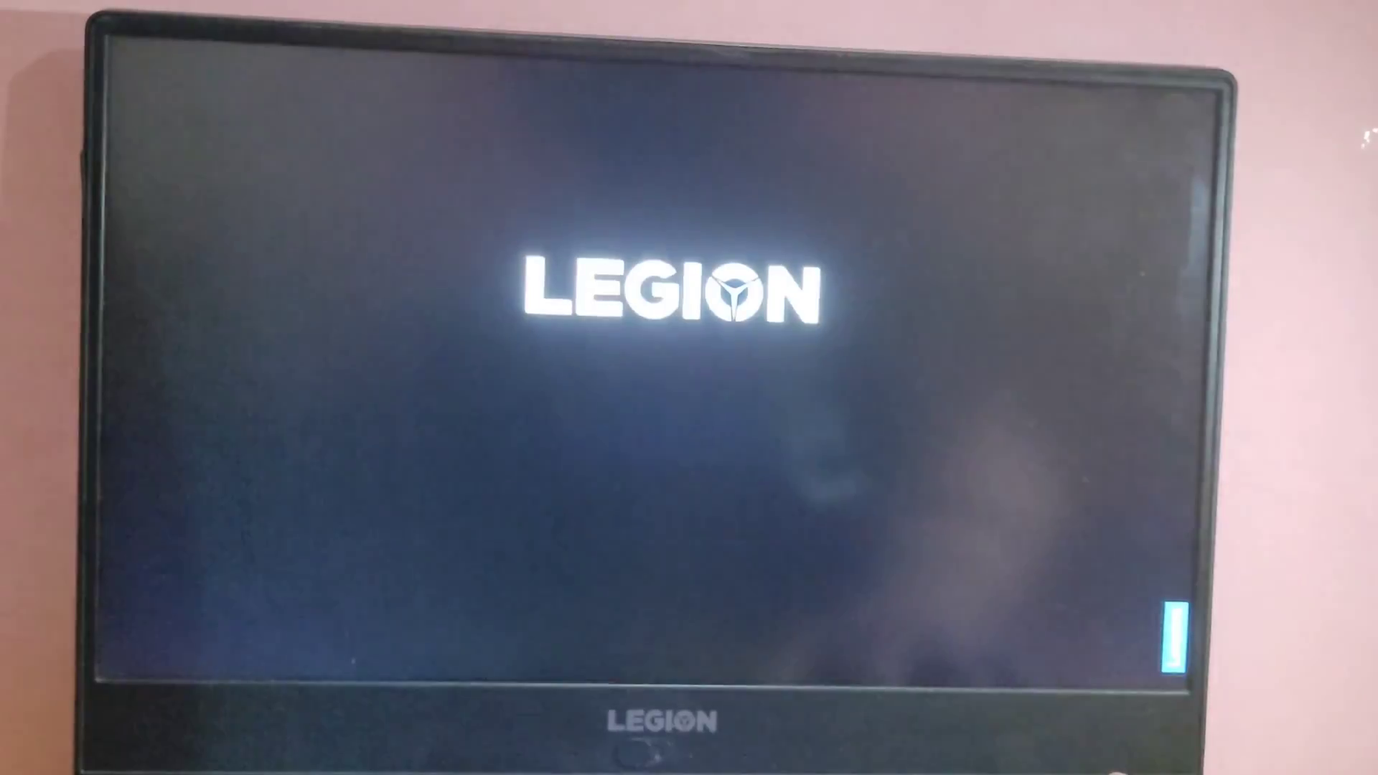
pyautogui.press('F12')
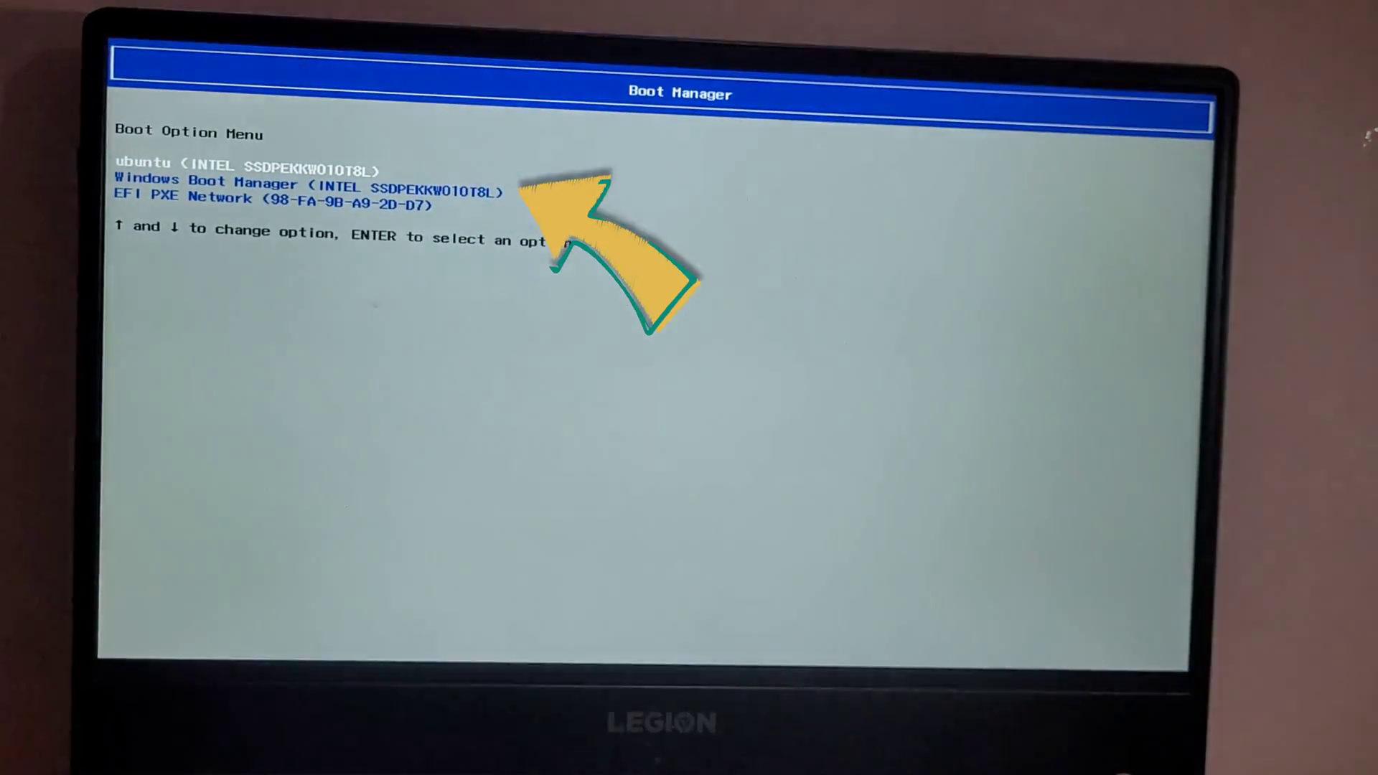
pyautogui.press('Down')
pyautogui.press('Up')
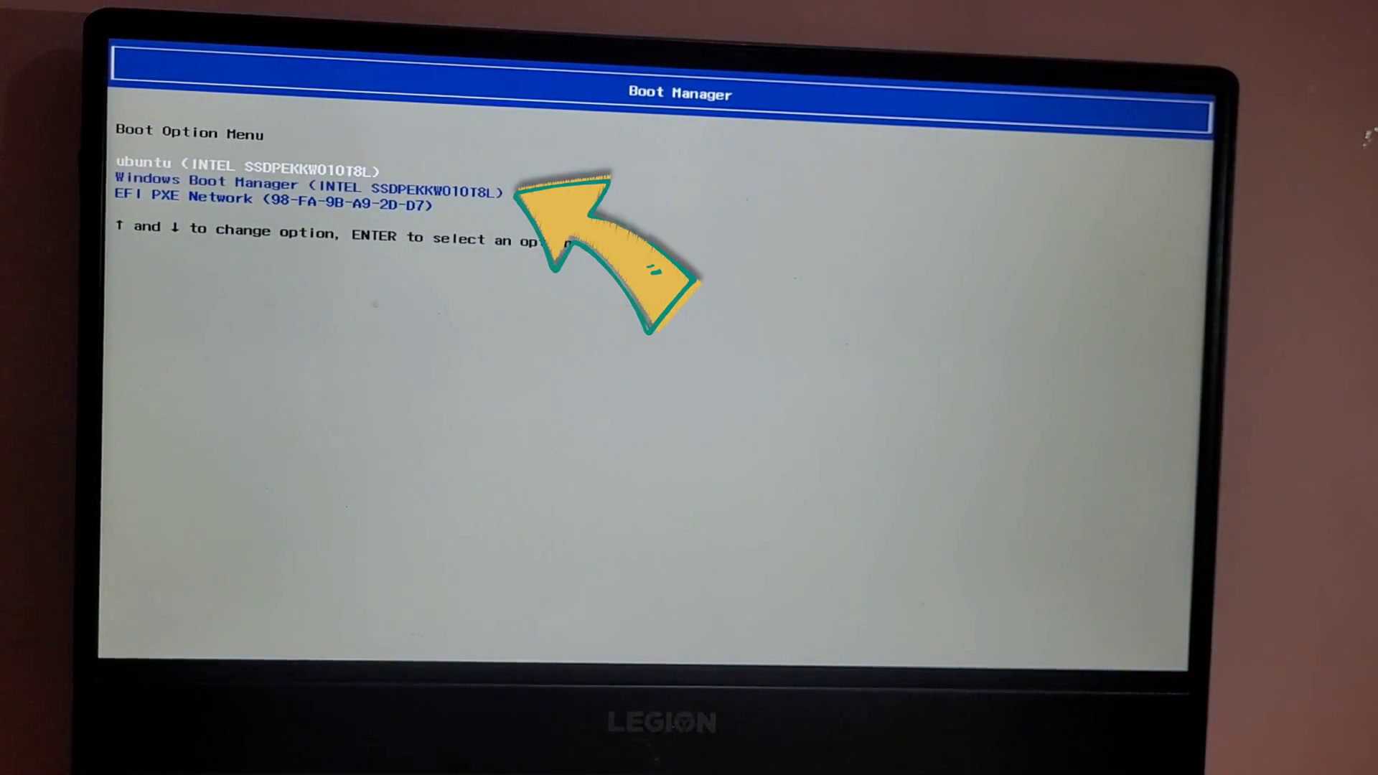
pyautogui.press('Down')
pyautogui.press('Return')
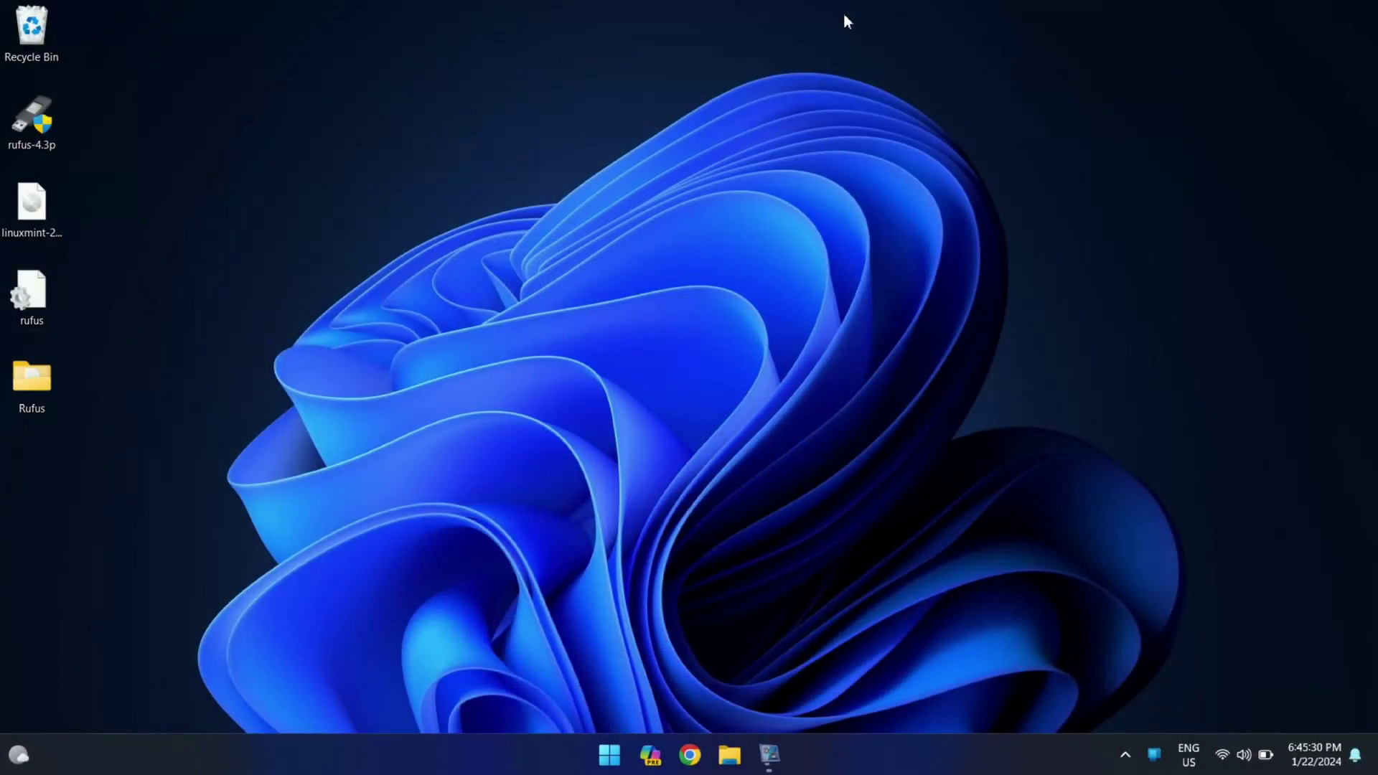
# Launch Disk Management from the Win+X menu and maximize its window
pyautogui.press('super+x')
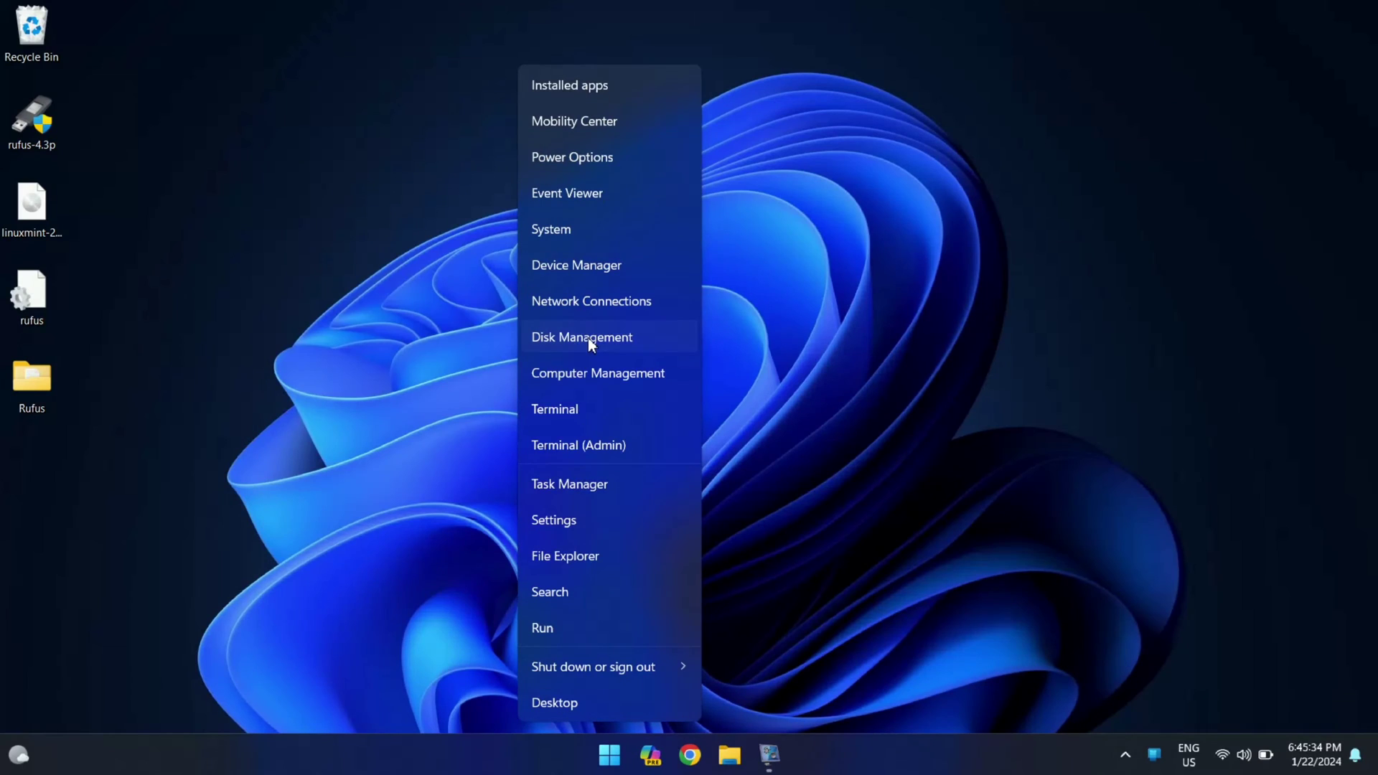
pyautogui.click(588, 337)
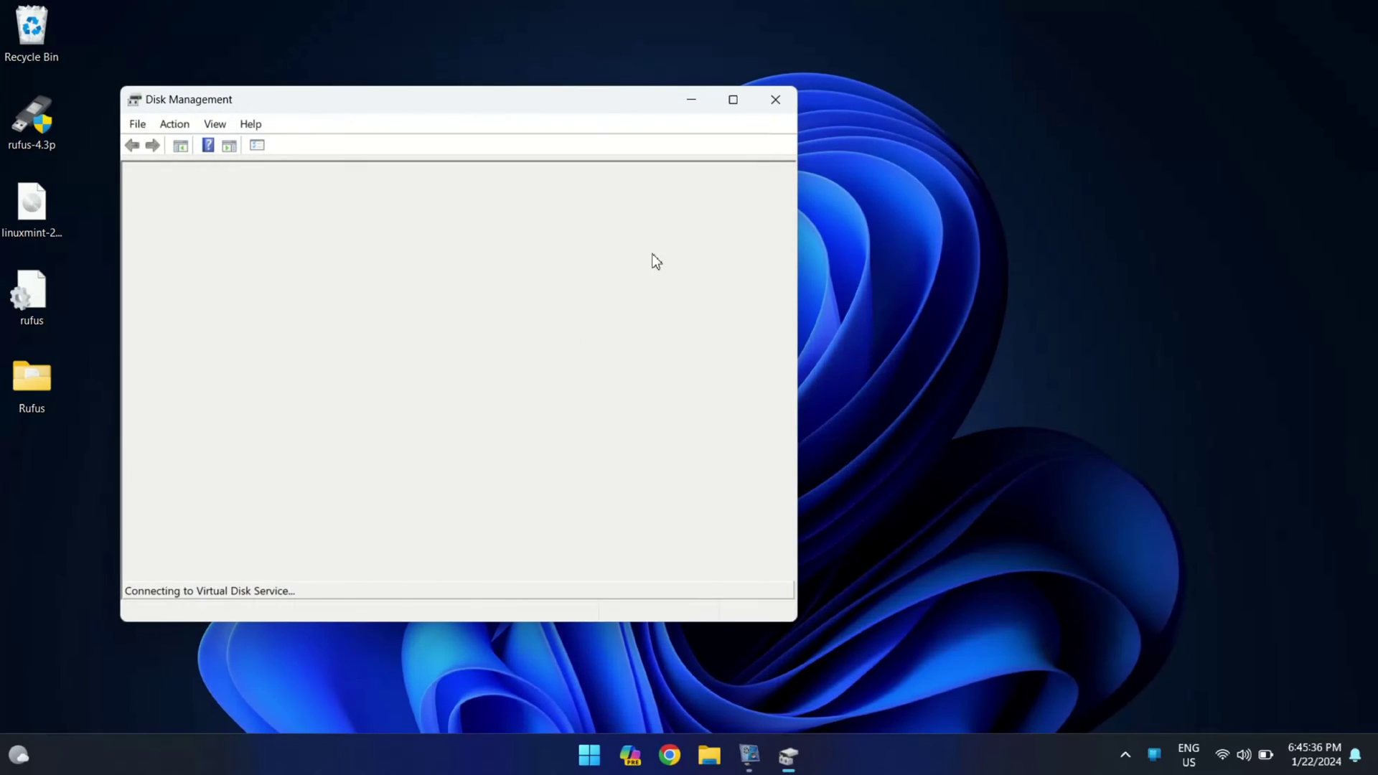
pyautogui.moveTo(575, 98); pyautogui.dragTo(817, 77)
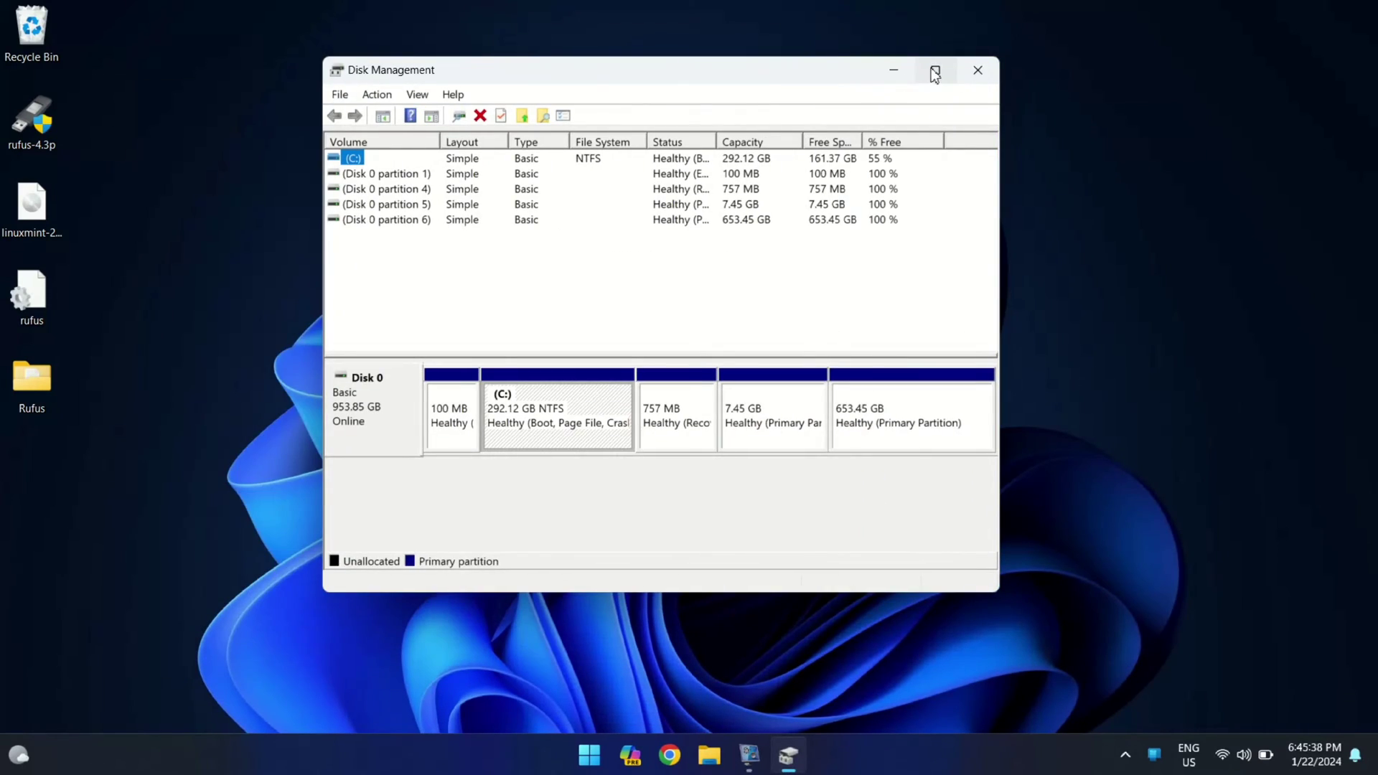
pyautogui.click(936, 70)
# Delete the 653.45 GB Linux partition and confirm the deletion
pyautogui.click(676, 371)
pyautogui.click(933, 374)
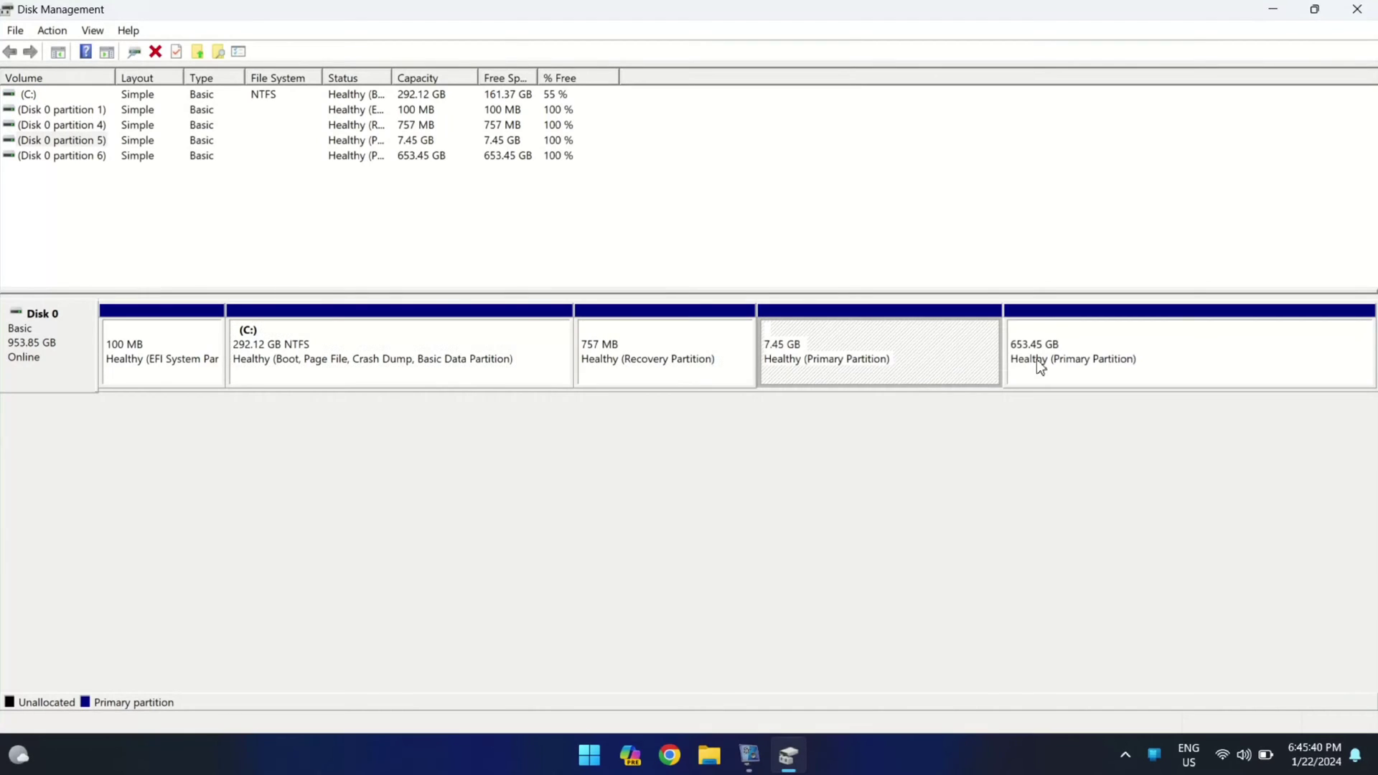
pyautogui.click(1036, 359)
pyautogui.click(892, 366)
pyautogui.click(1069, 355)
pyautogui.rightClick(1068, 355)
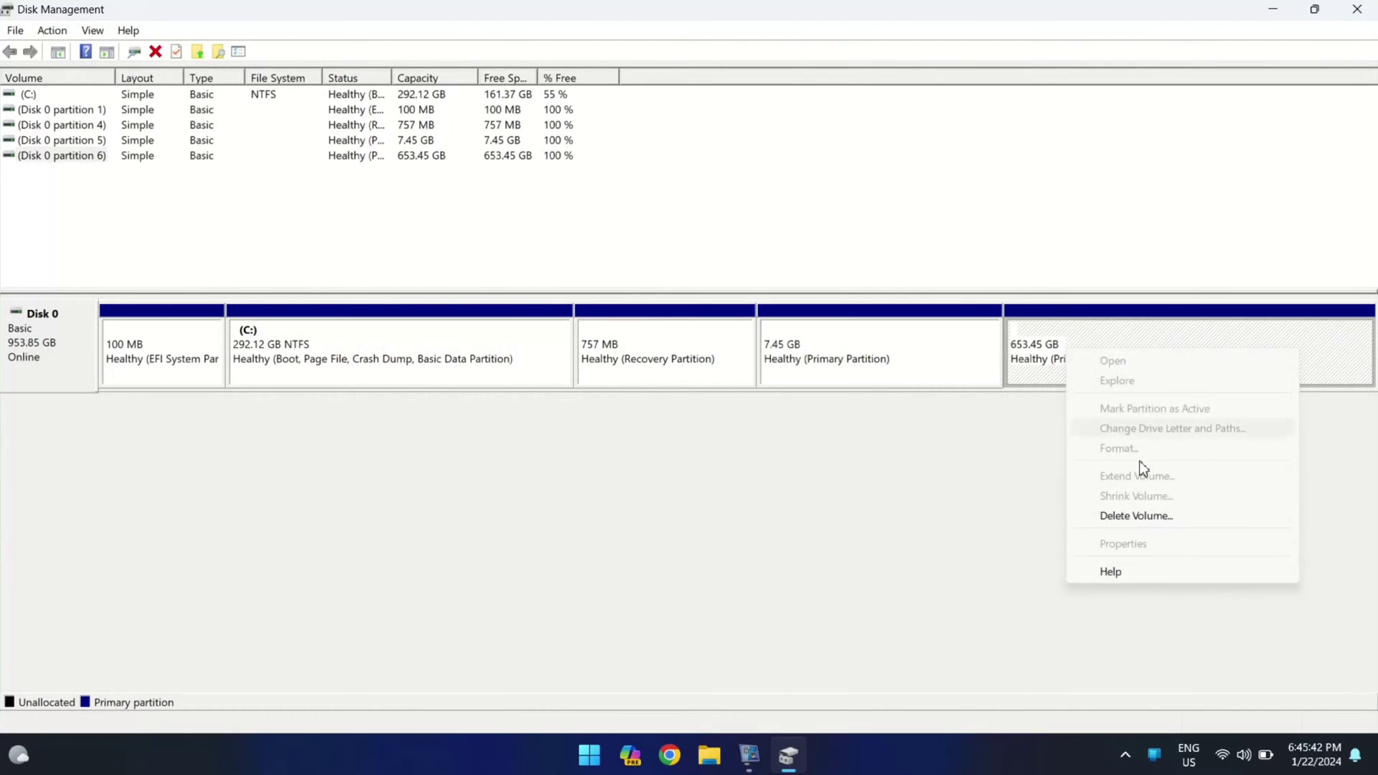
pyautogui.click(1181, 514)
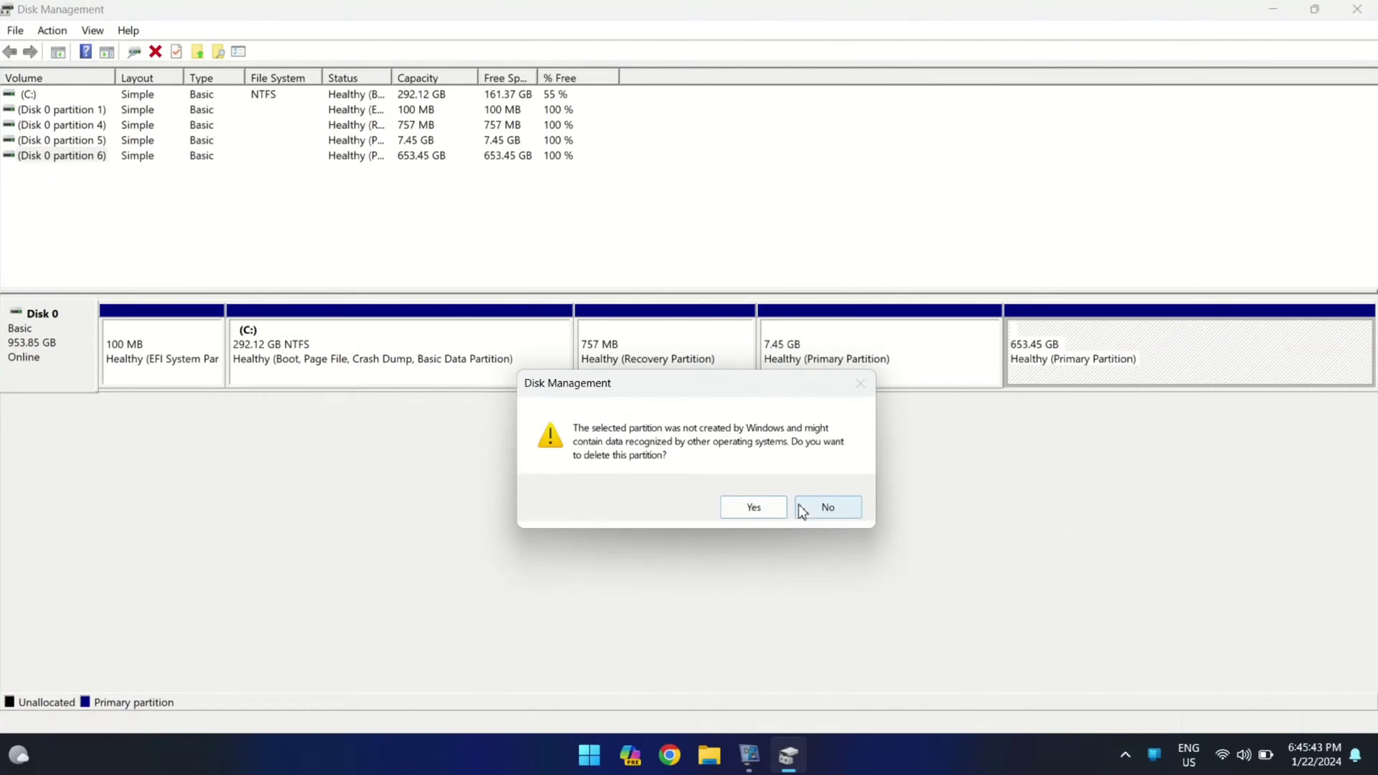
pyautogui.click(747, 506)
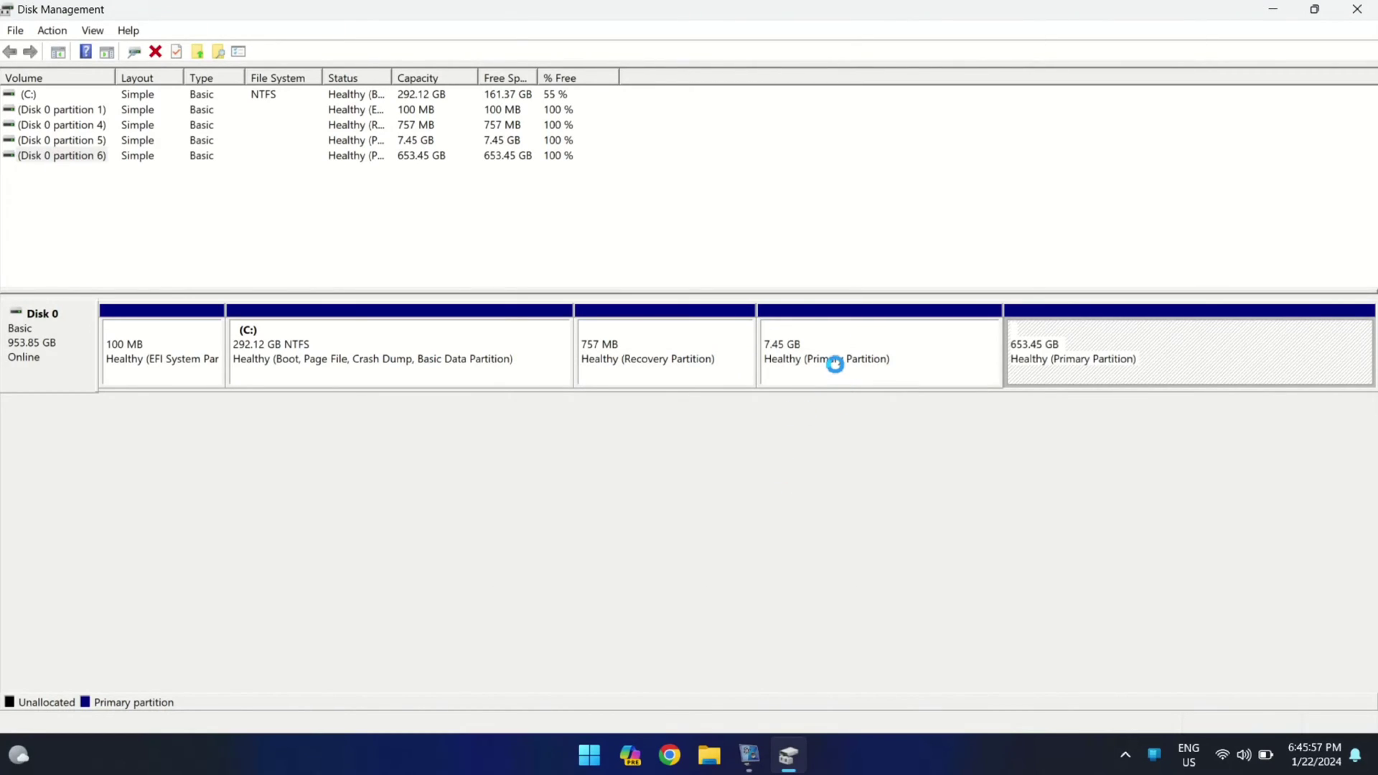
# Delete the 7.45 GB Linux partition, leaving 660.90 GB unallocated, and close Disk Management
pyautogui.rightClick(835, 363)
pyautogui.click(944, 531)
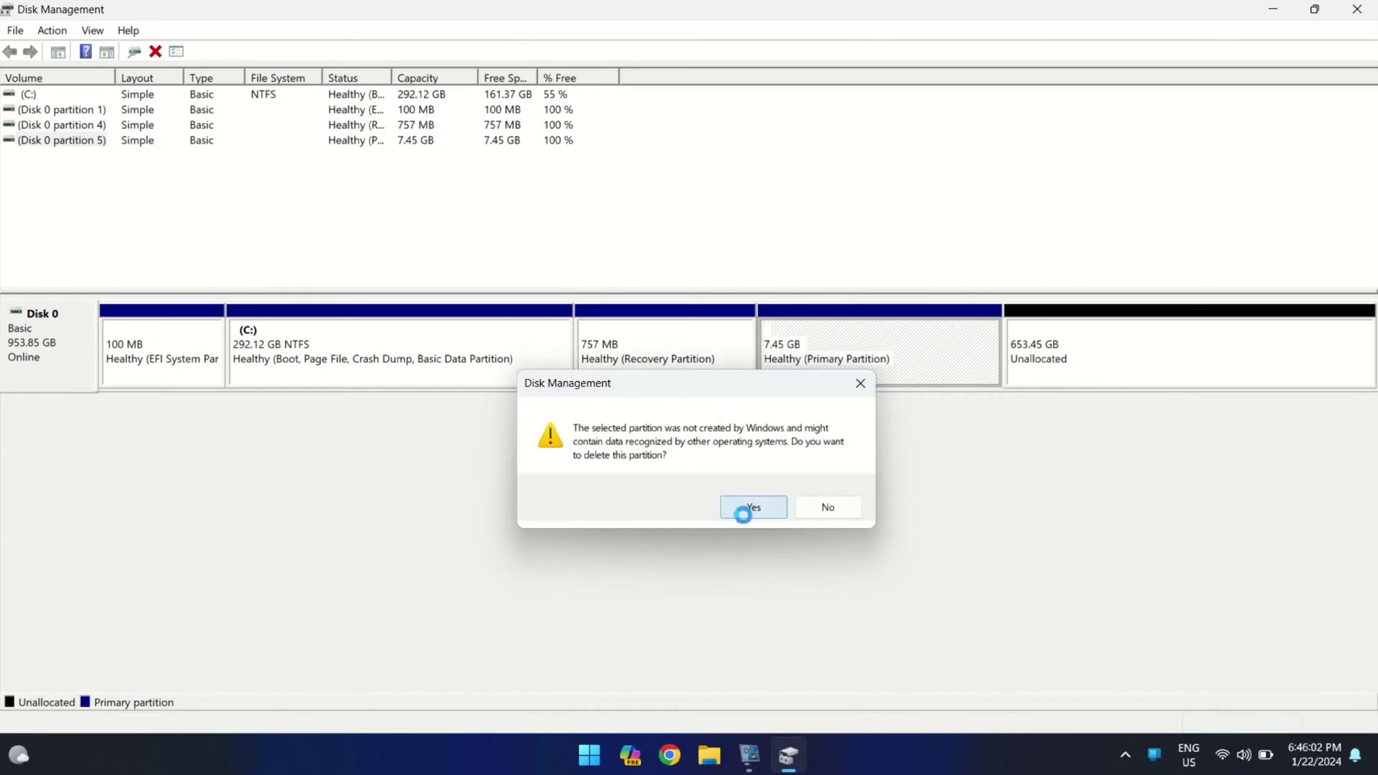
pyautogui.click(742, 511)
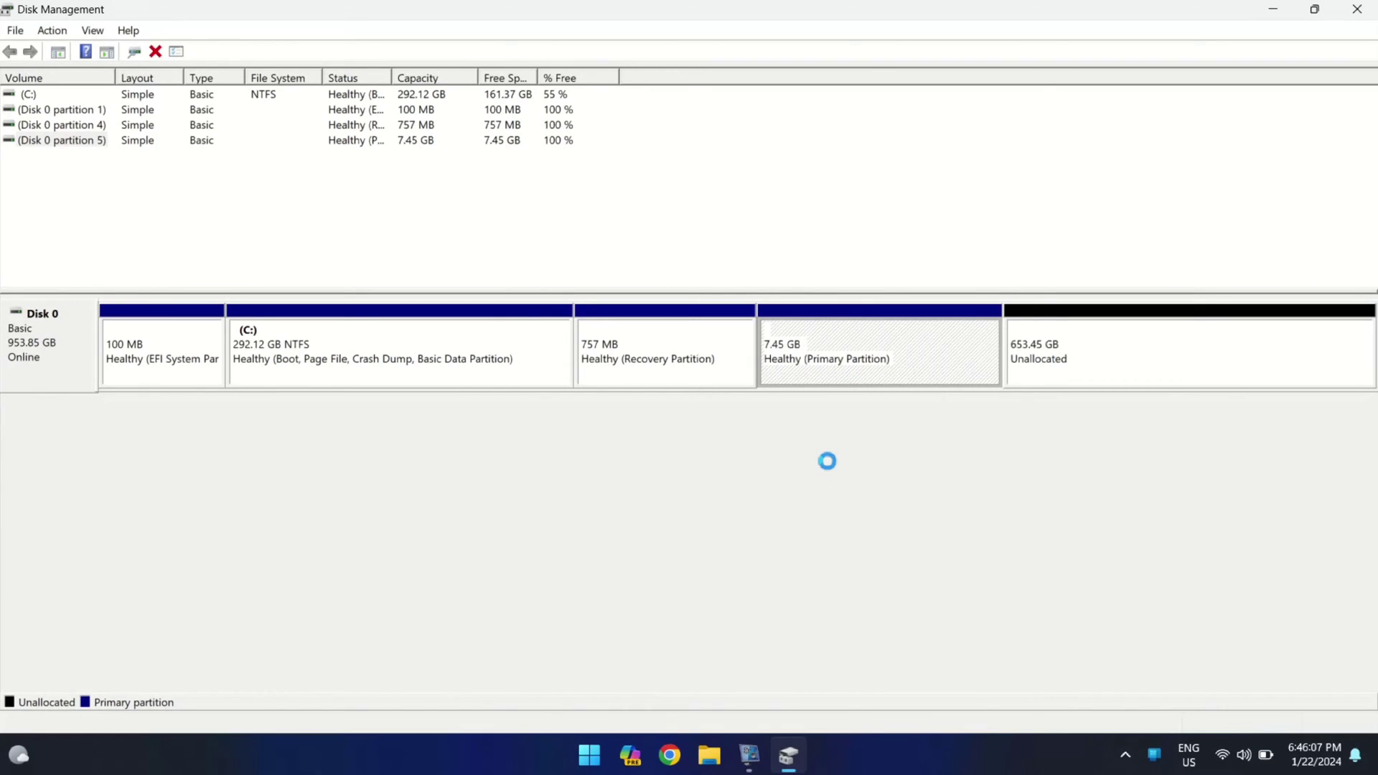
pyautogui.click(1068, 360)
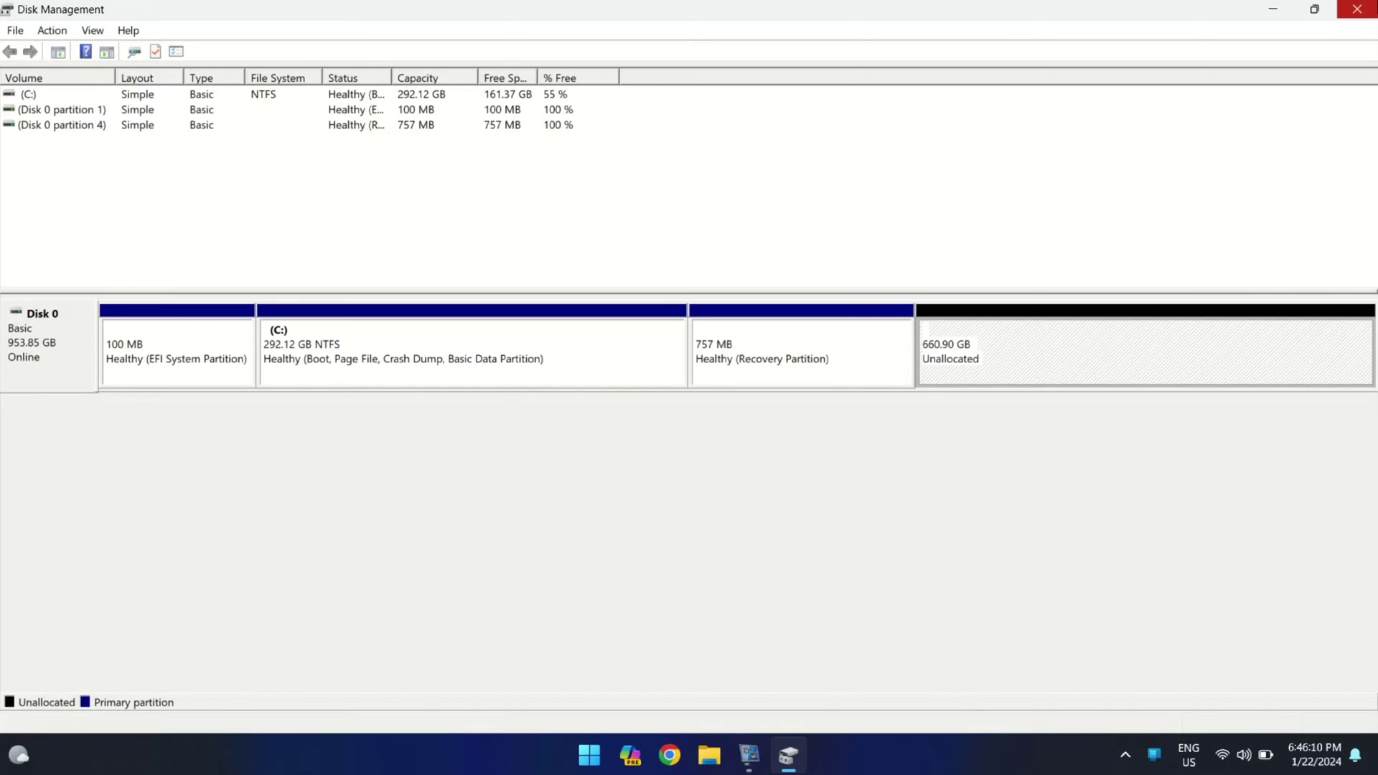
pyautogui.click(1357, 8)
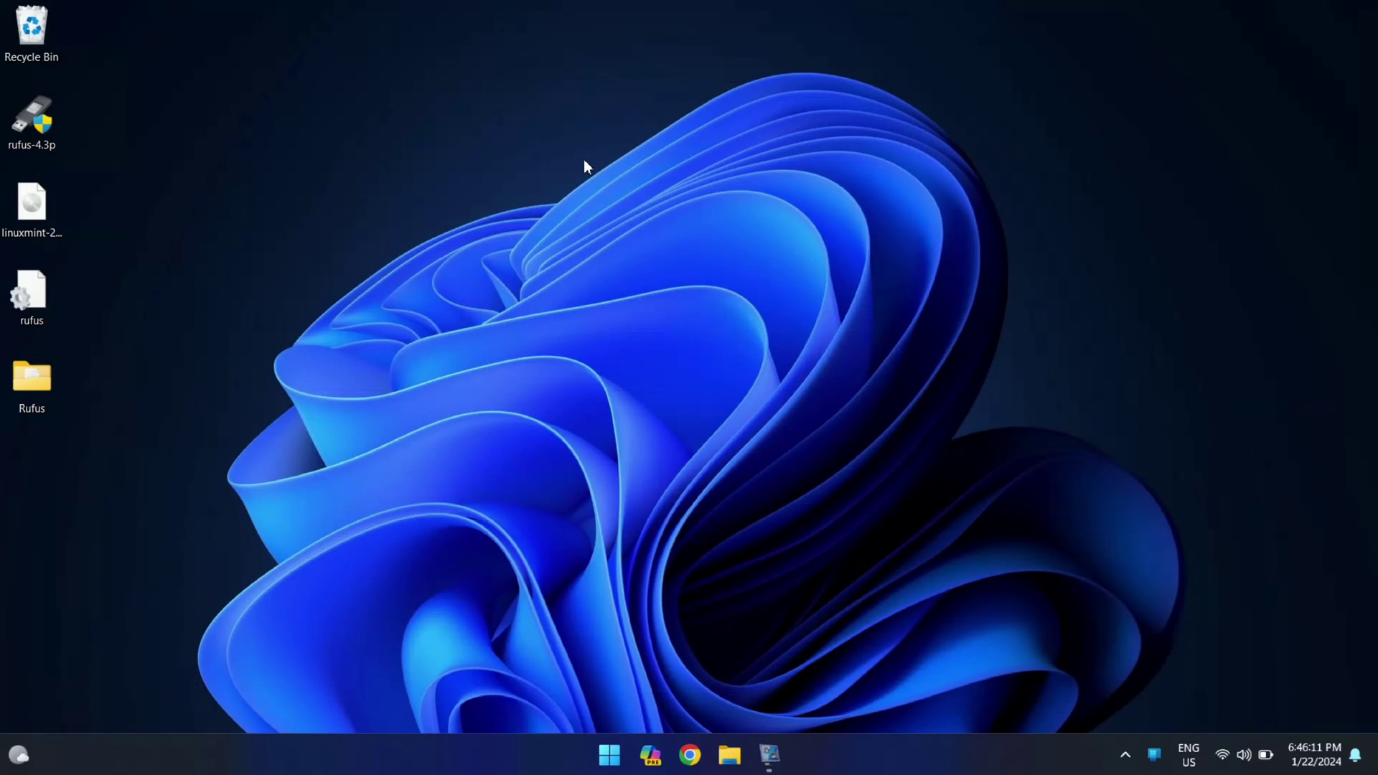
# Launch diskpart from the Start menu with administrator rights
pyautogui.press('super')
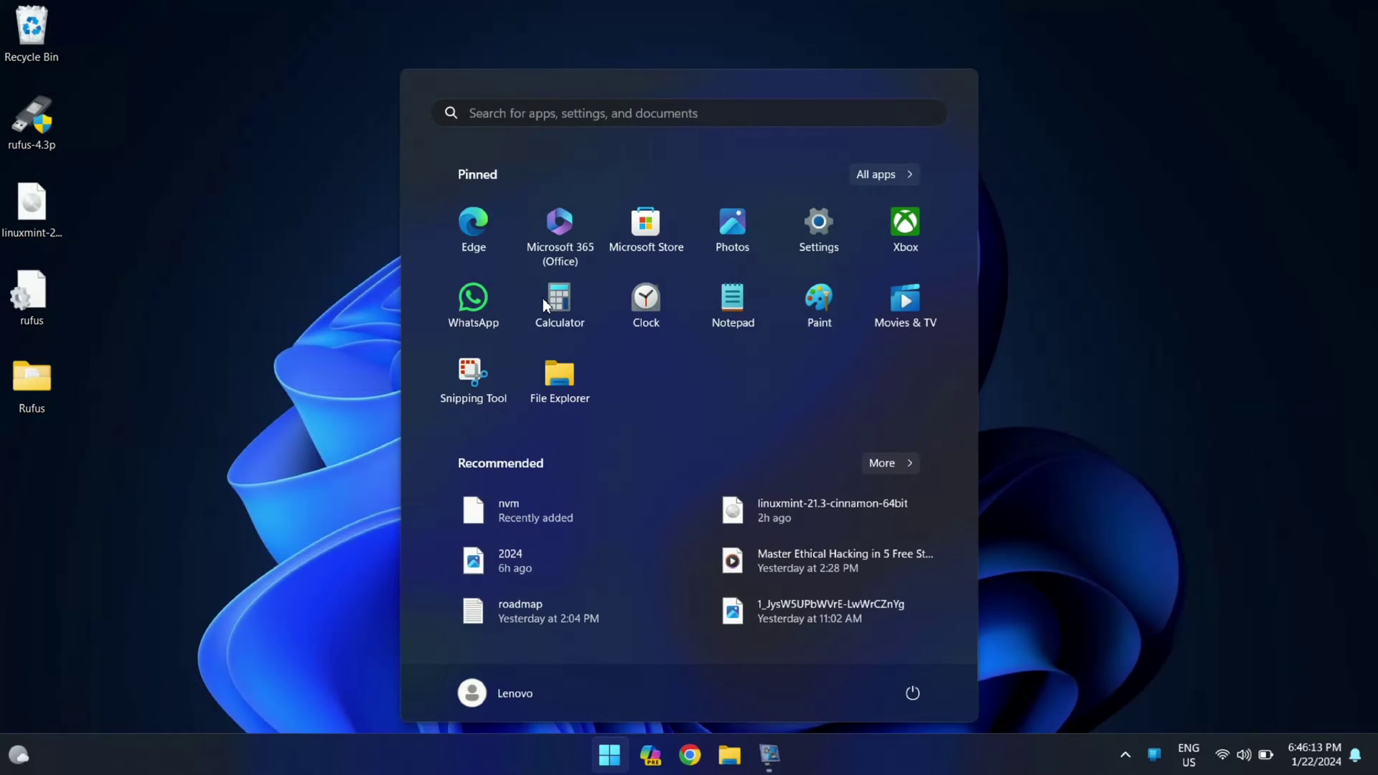
pyautogui.write('disk')
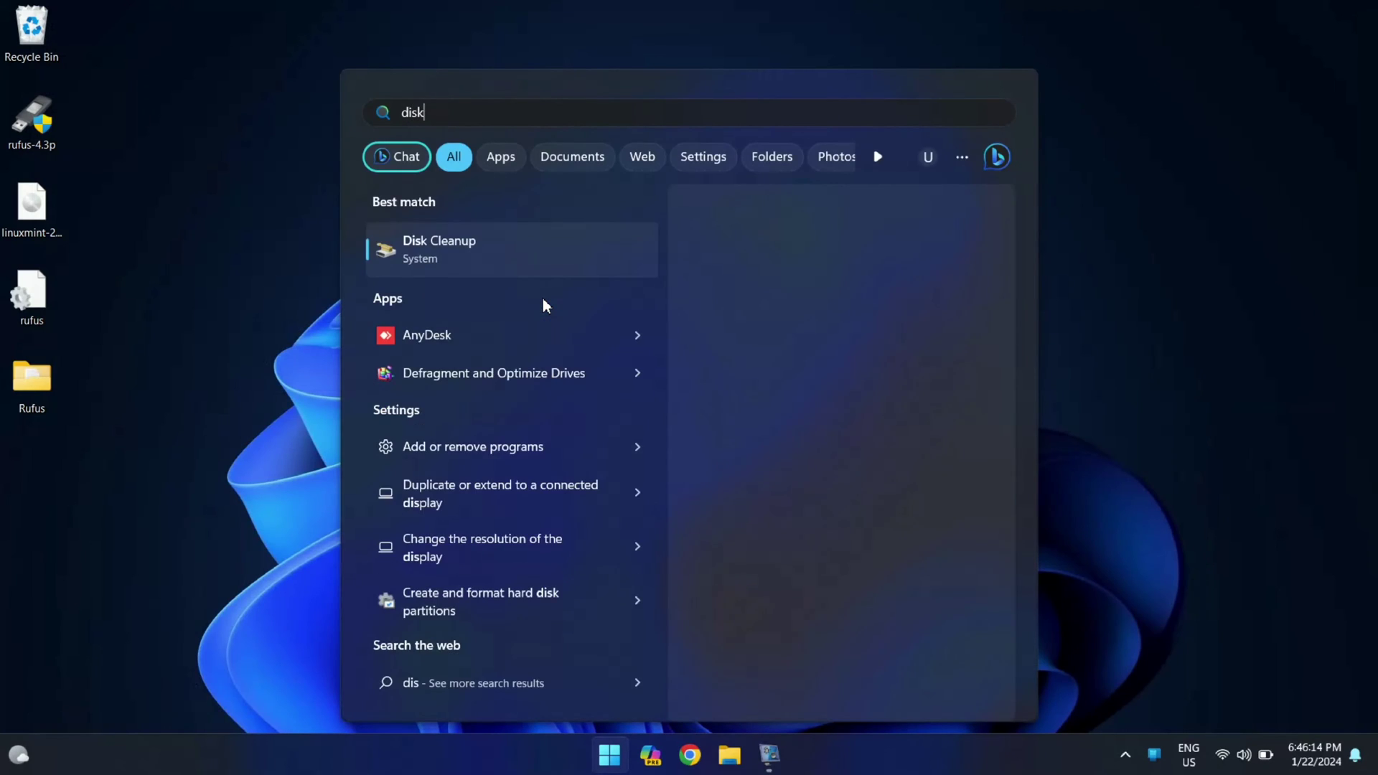
pyautogui.write('part')
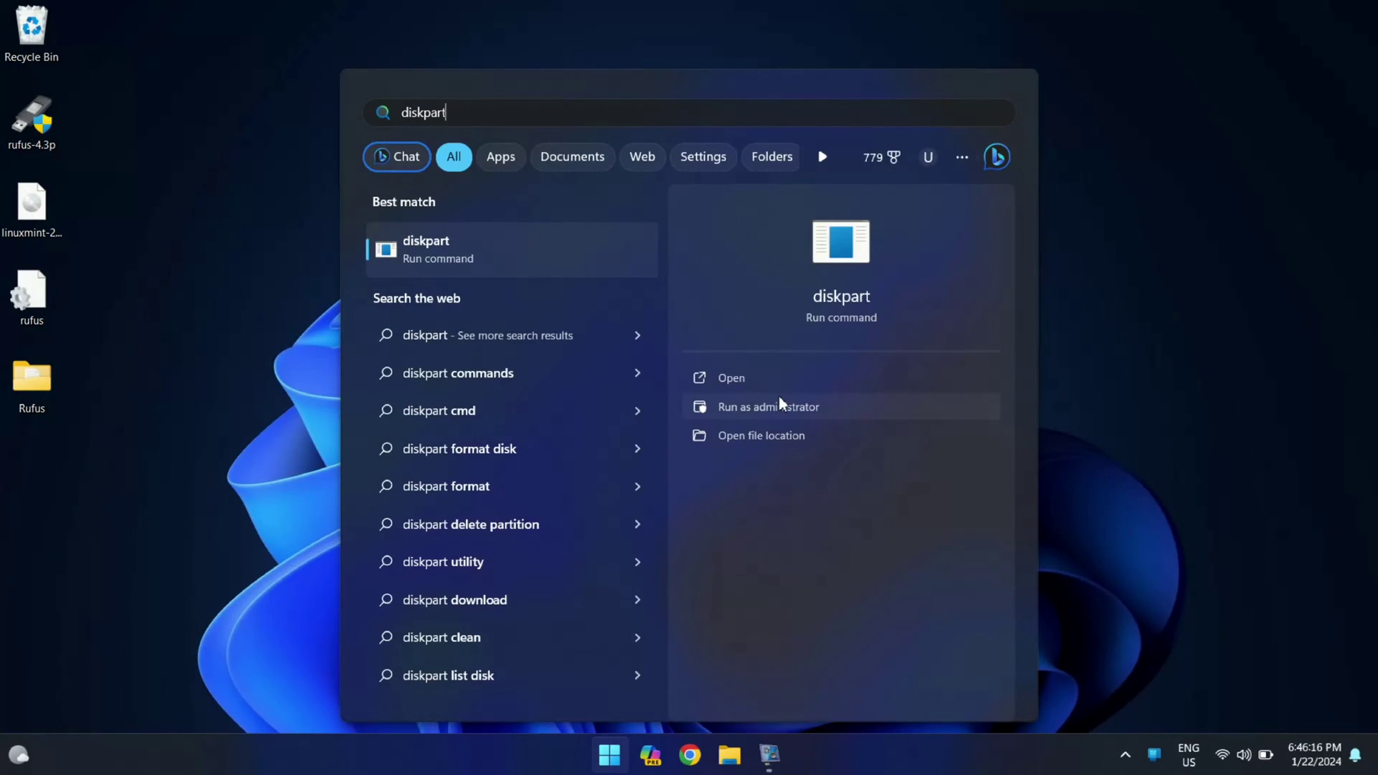
pyautogui.click(758, 408)
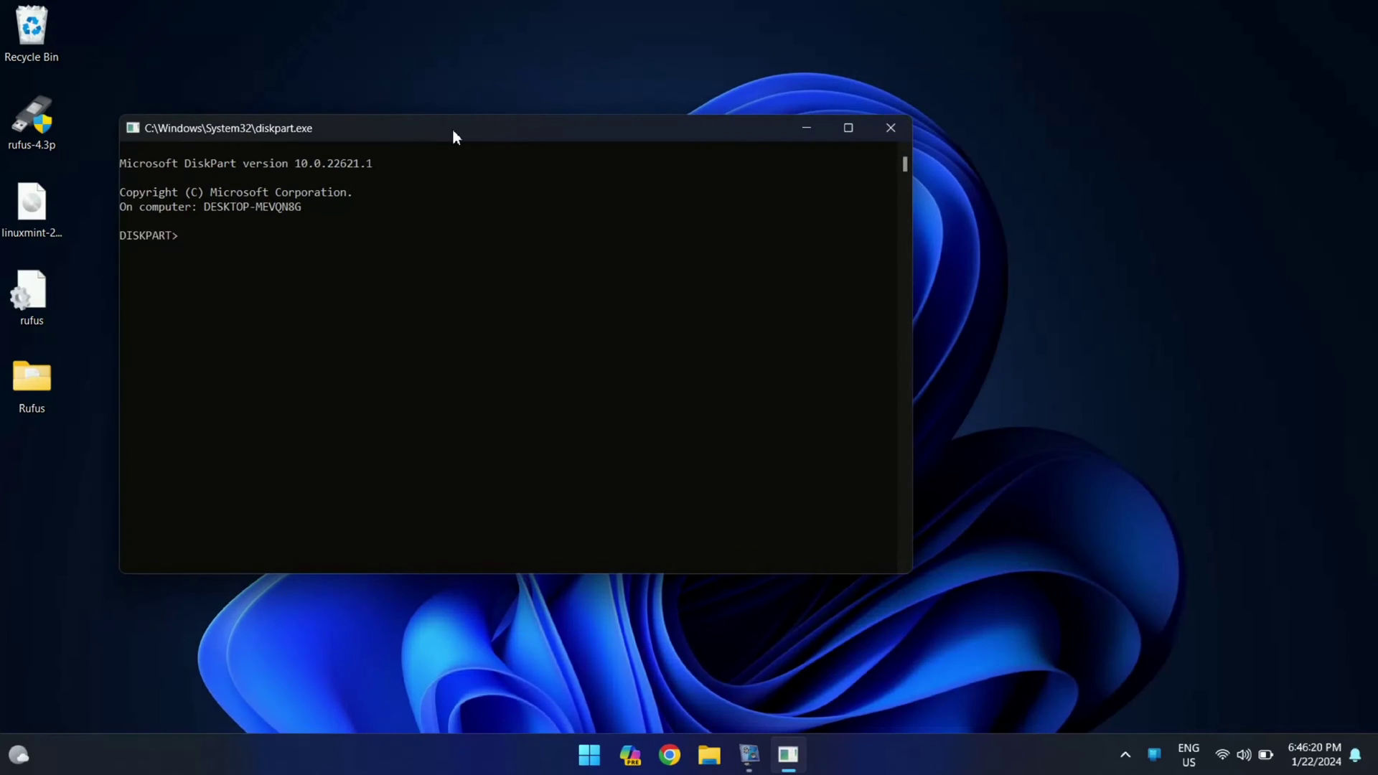
pyautogui.moveTo(453, 132); pyautogui.dragTo(615, 144)
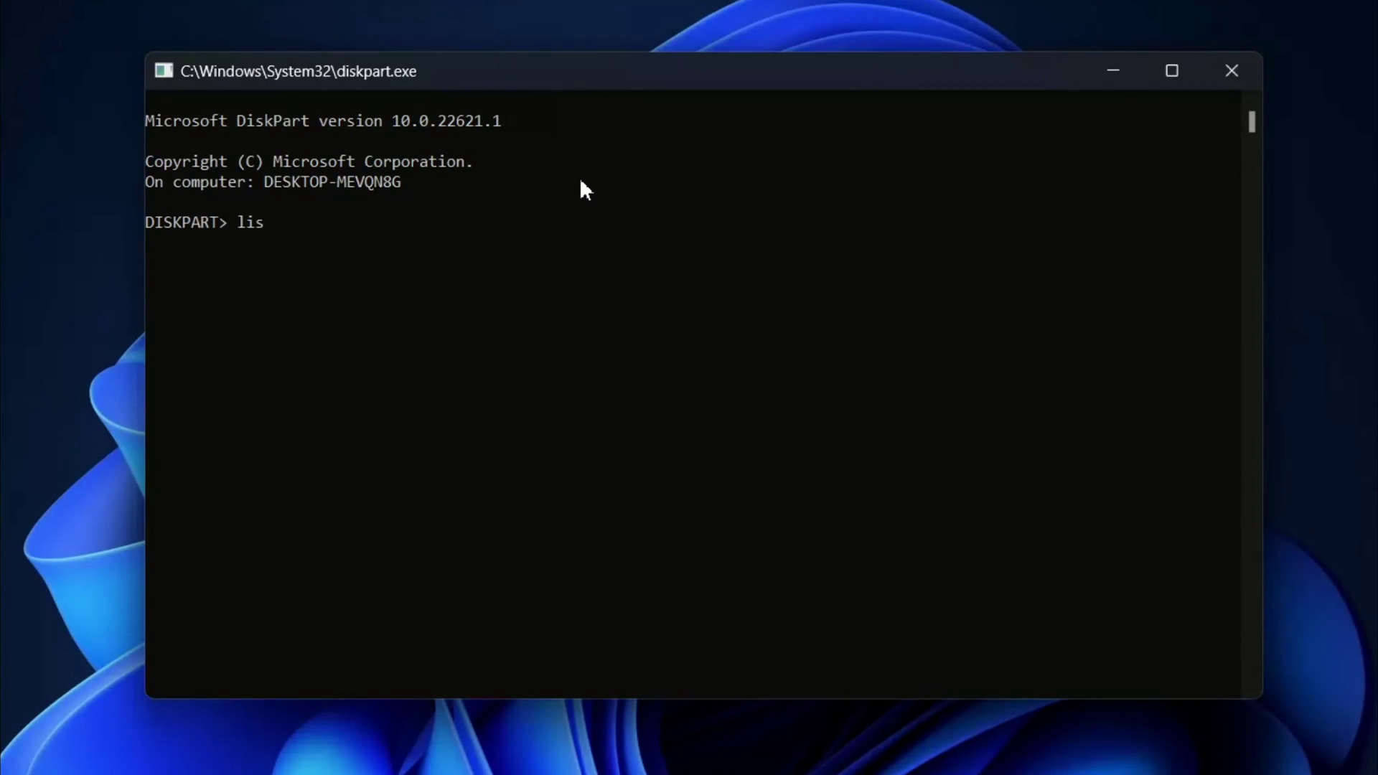
# List the disks, select disk 0, and list its volumes to find the system partition
pyautogui.write('list disk')
pyautogui.press('Return')
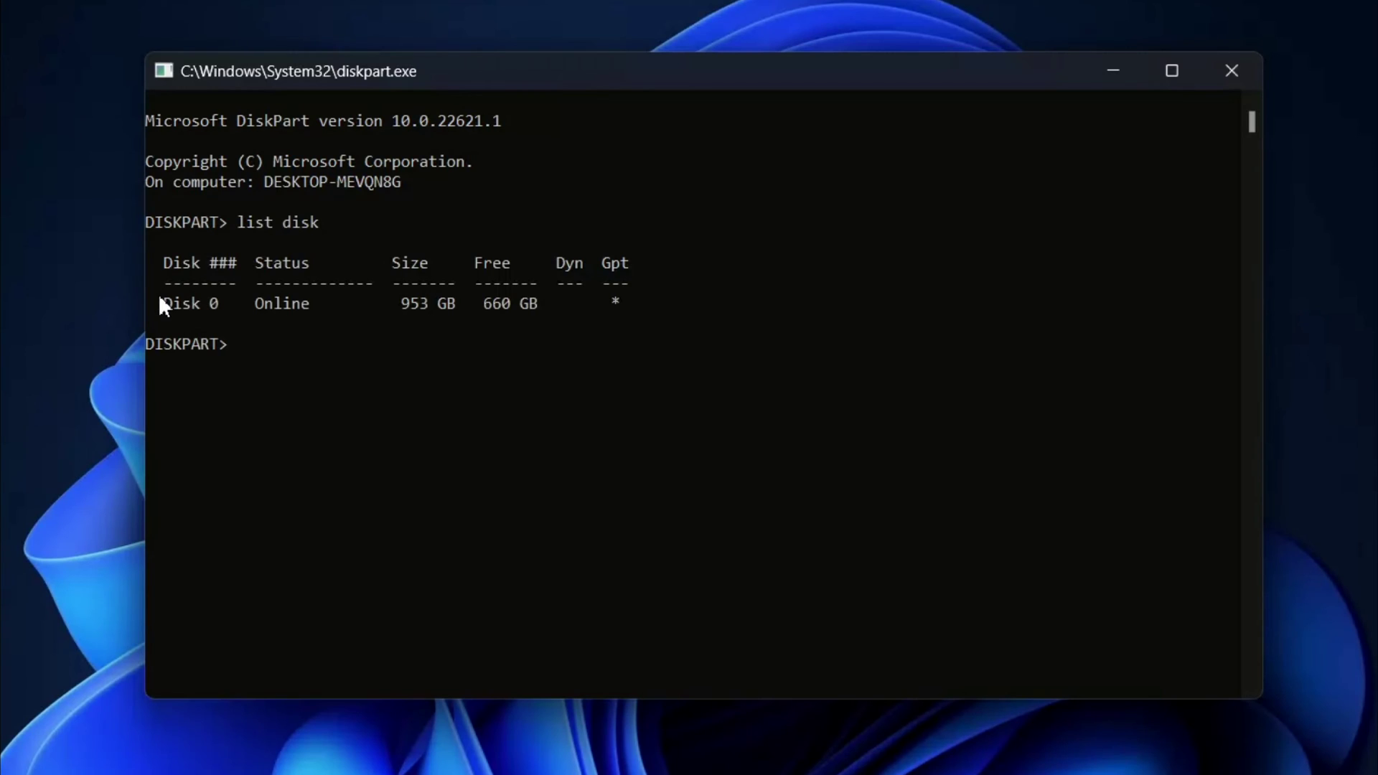
pyautogui.moveTo(159, 299); pyautogui.dragTo(702, 304)
pyautogui.click(704, 306)
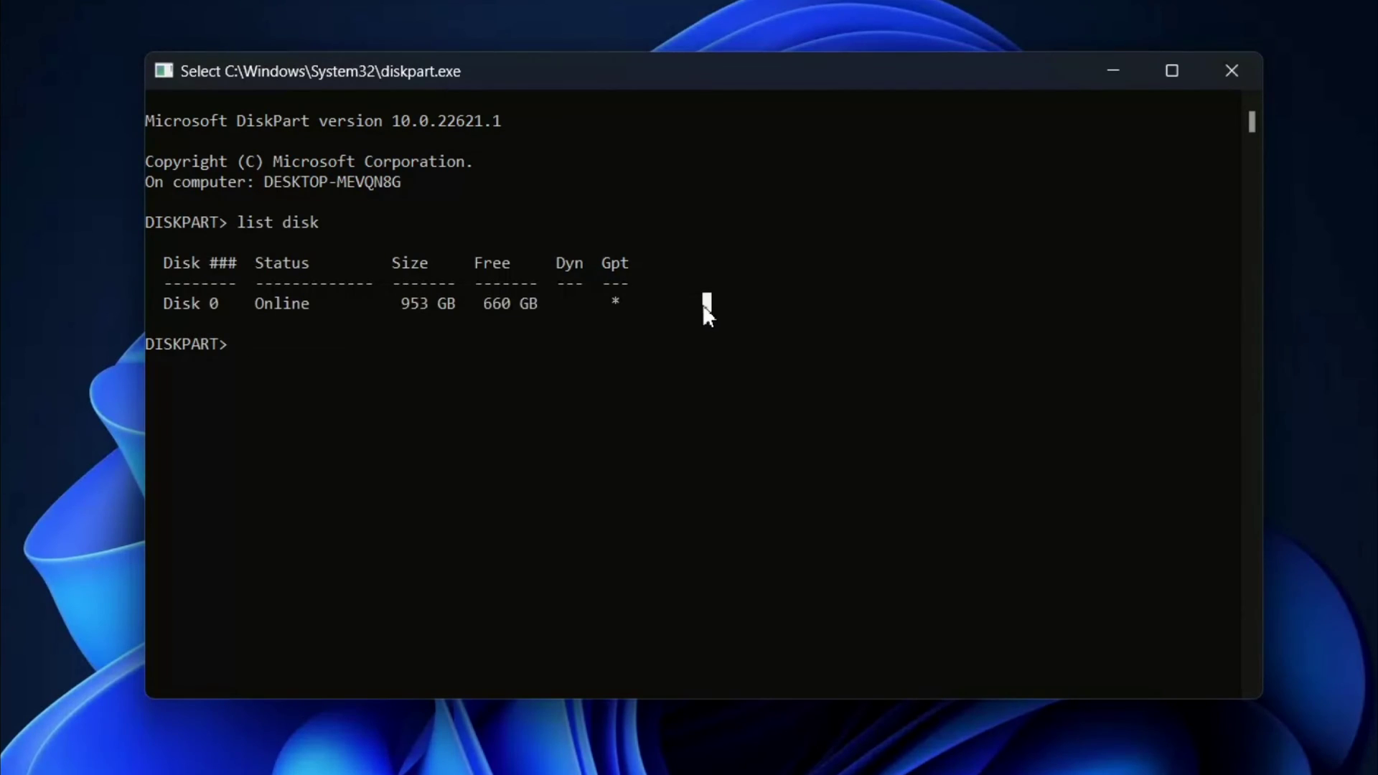
pyautogui.write('sel')
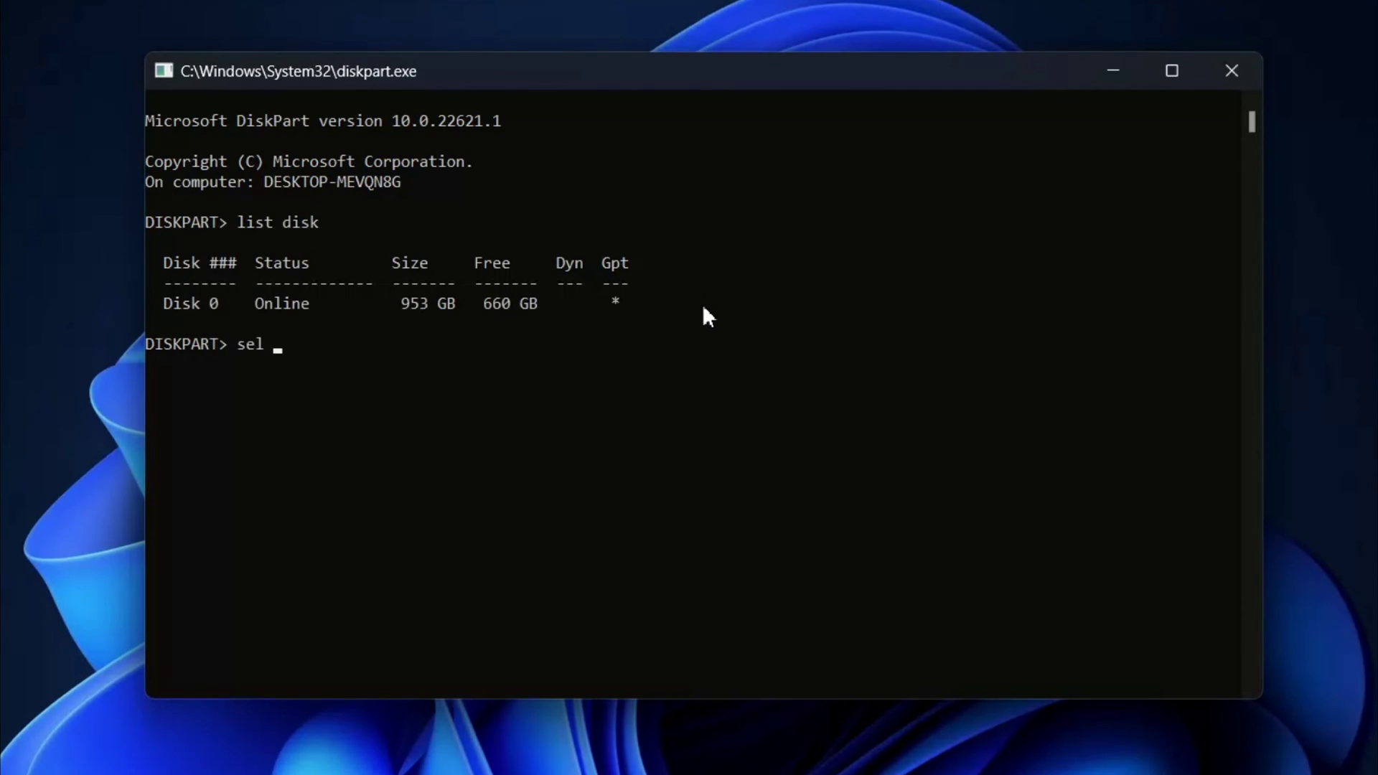
pyautogui.write(' disk 0')
pyautogui.press('Return')
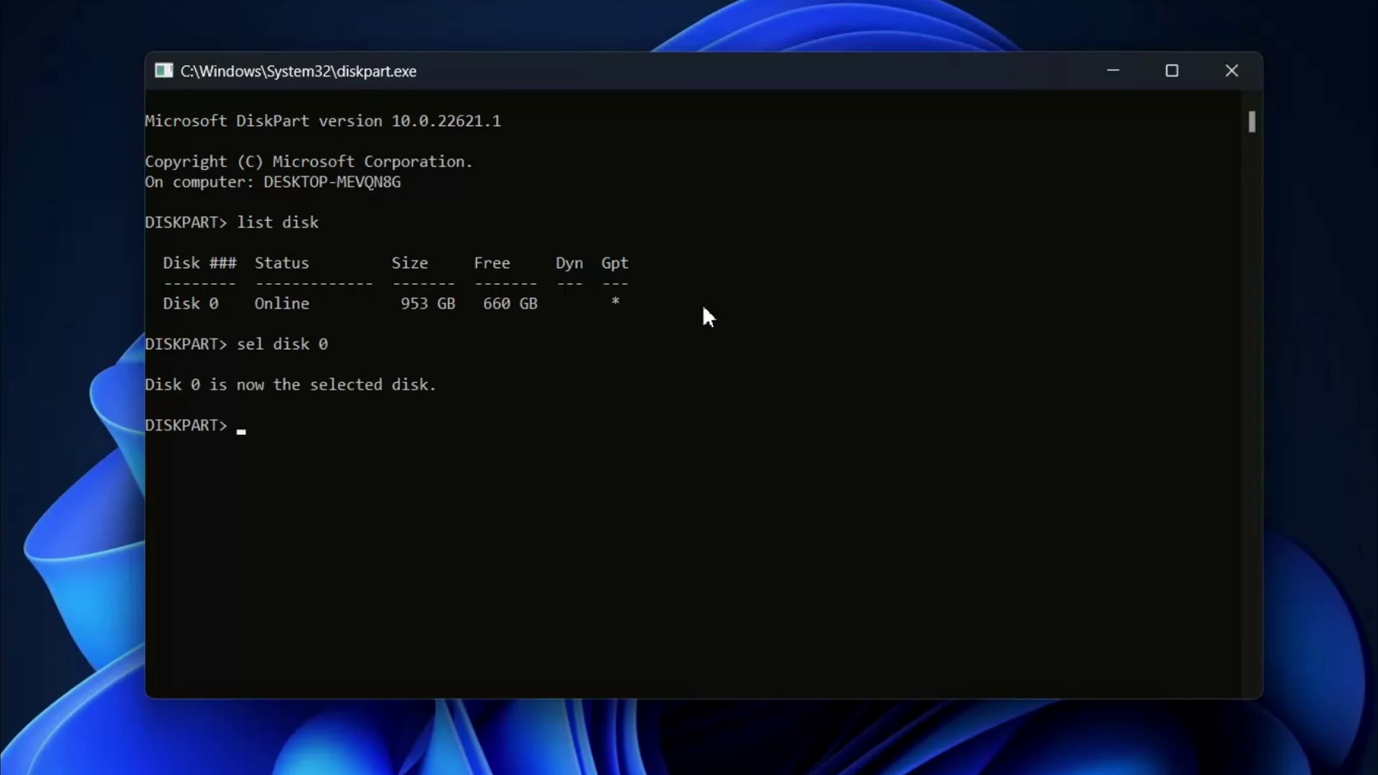
pyautogui.doubleClick(358, 386)
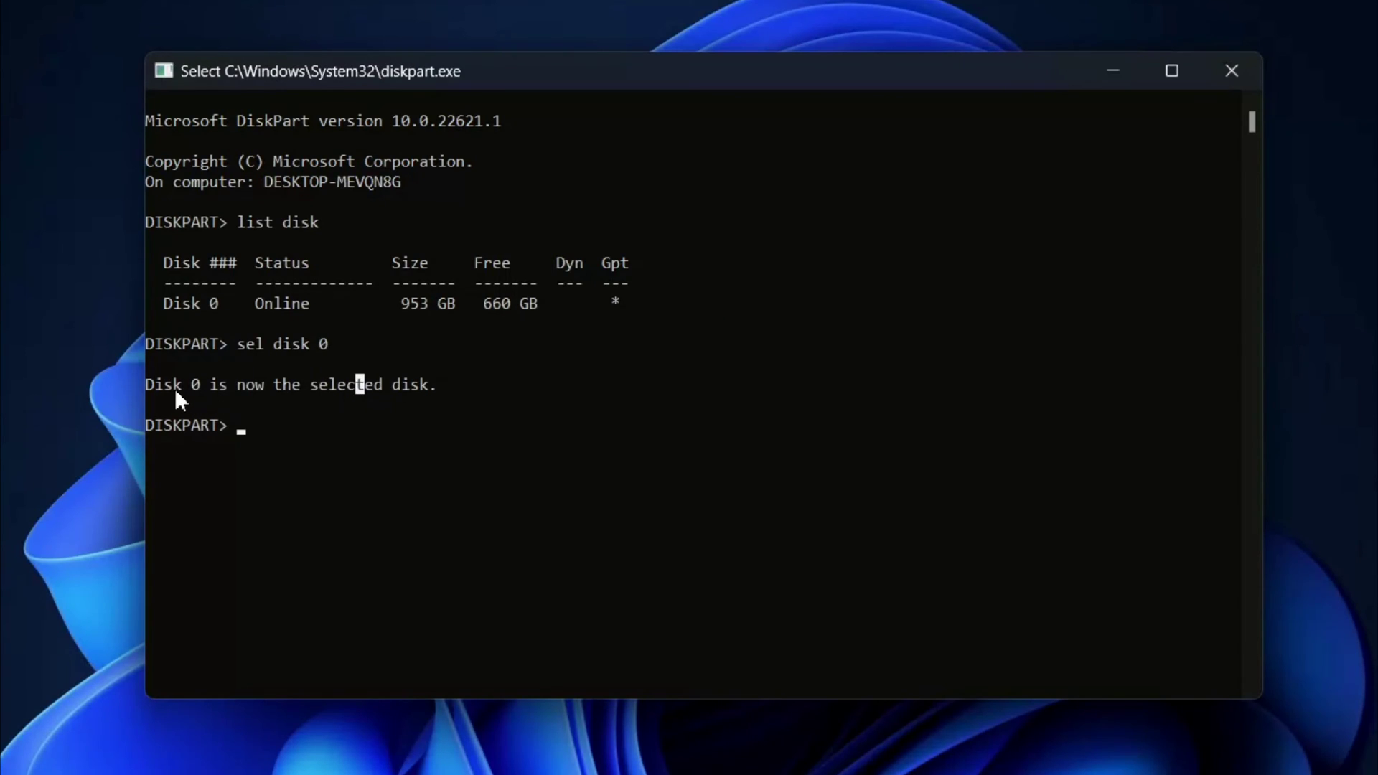
pyautogui.write('list v')
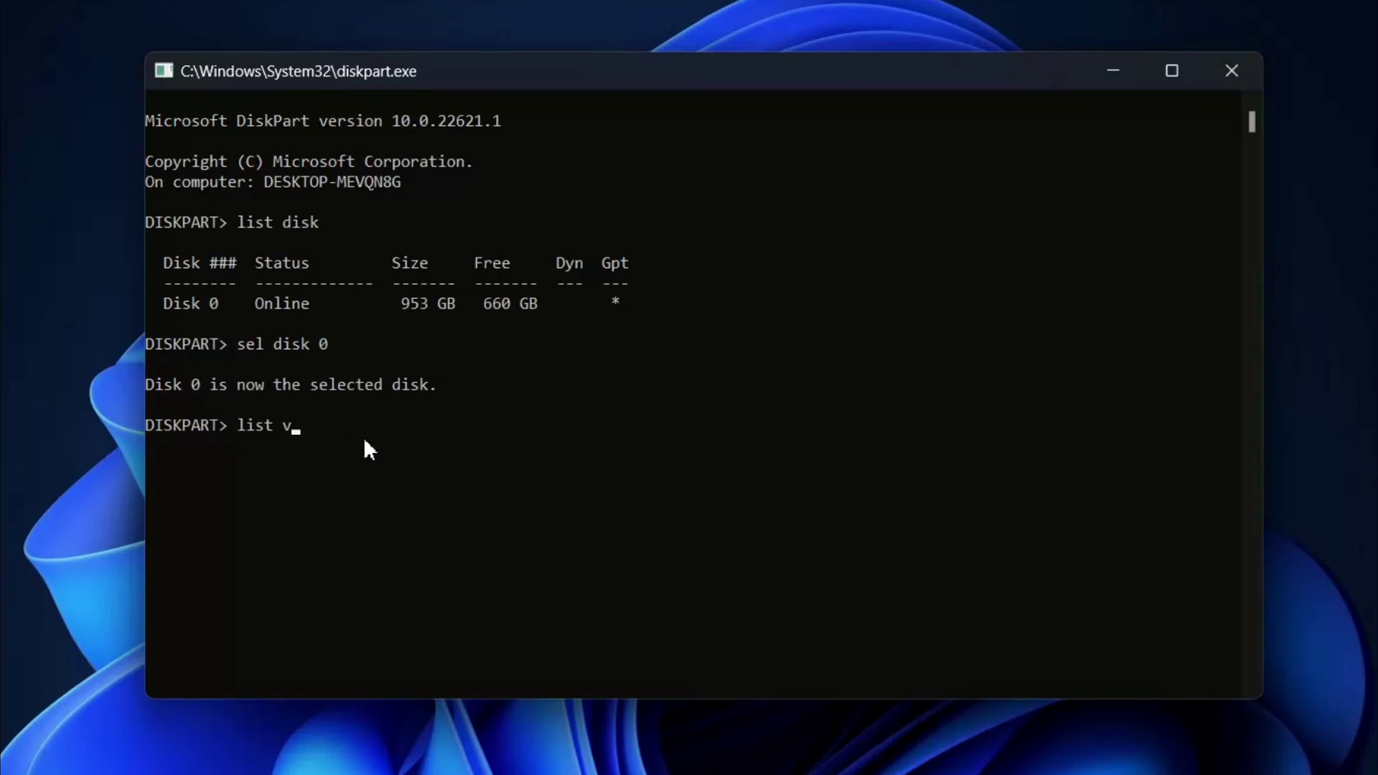
pyautogui.write('ol')
pyautogui.press('Return')
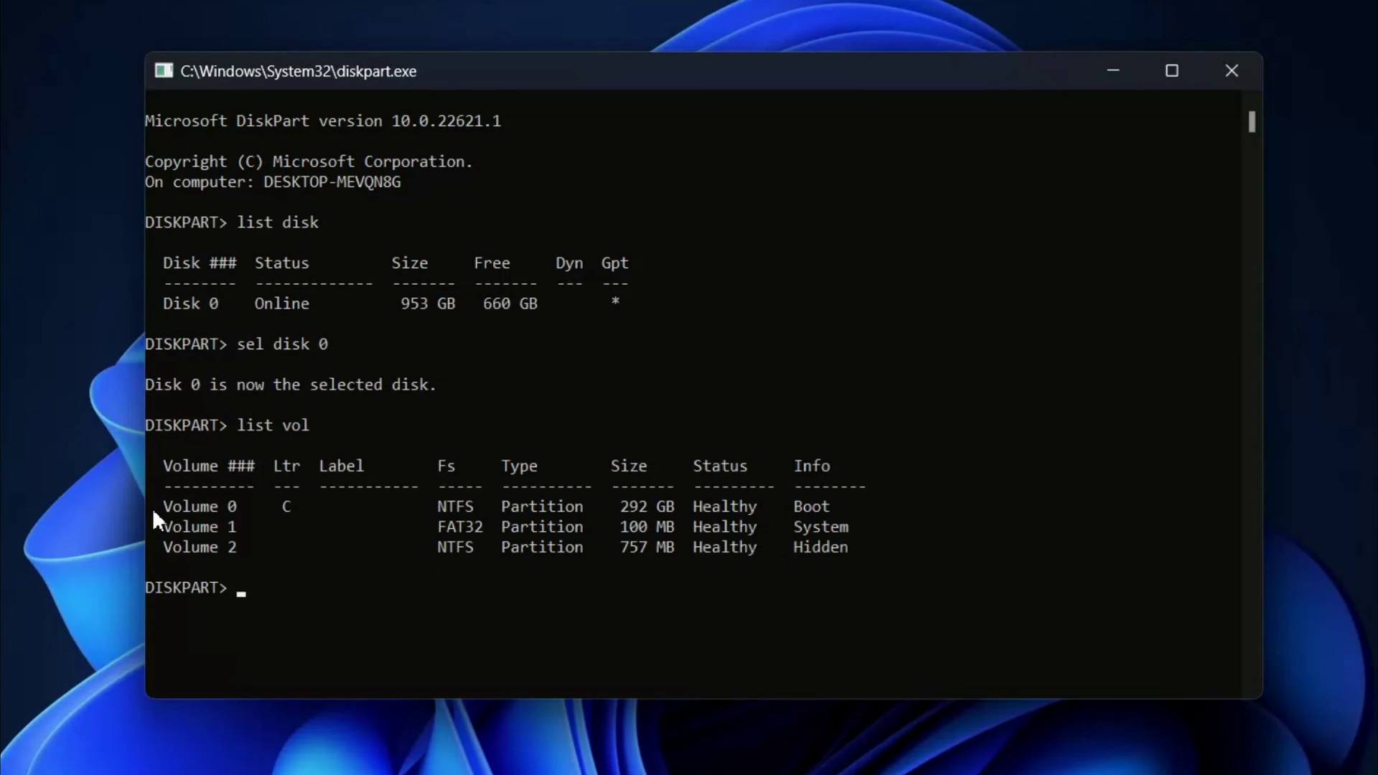
pyautogui.moveTo(162, 528); pyautogui.dragTo(813, 528)
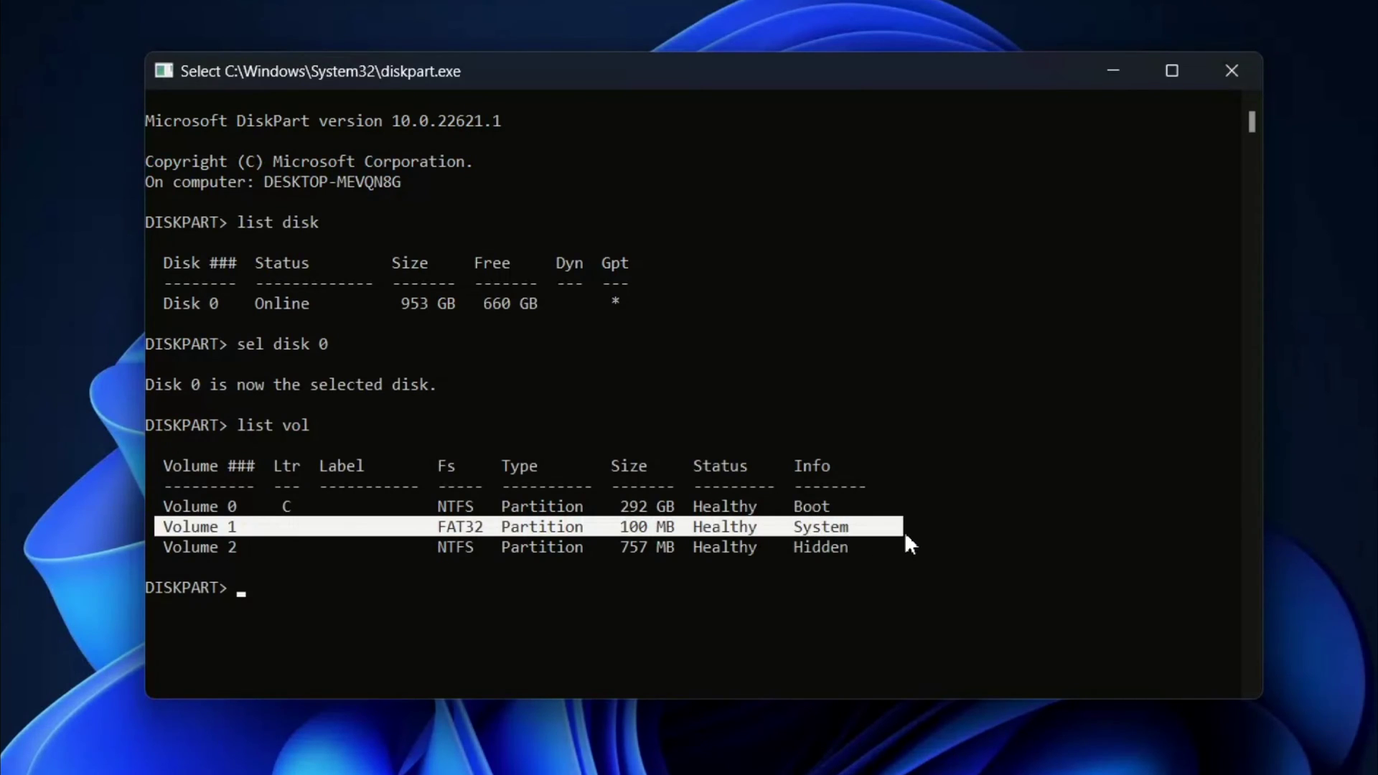
pyautogui.click(606, 601)
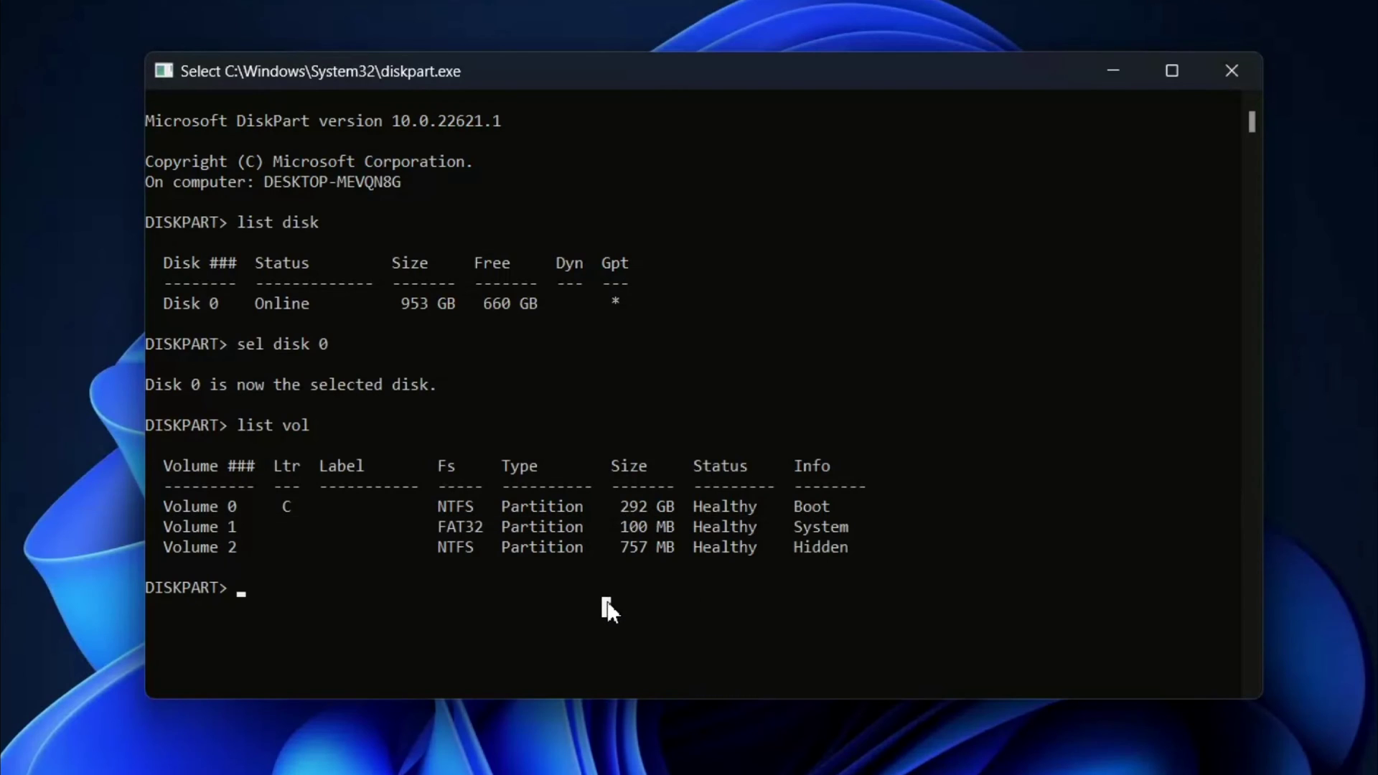
# Select volume 1, assign it drive letter X, and close the DiskPart console
pyautogui.write('sel vol 1')
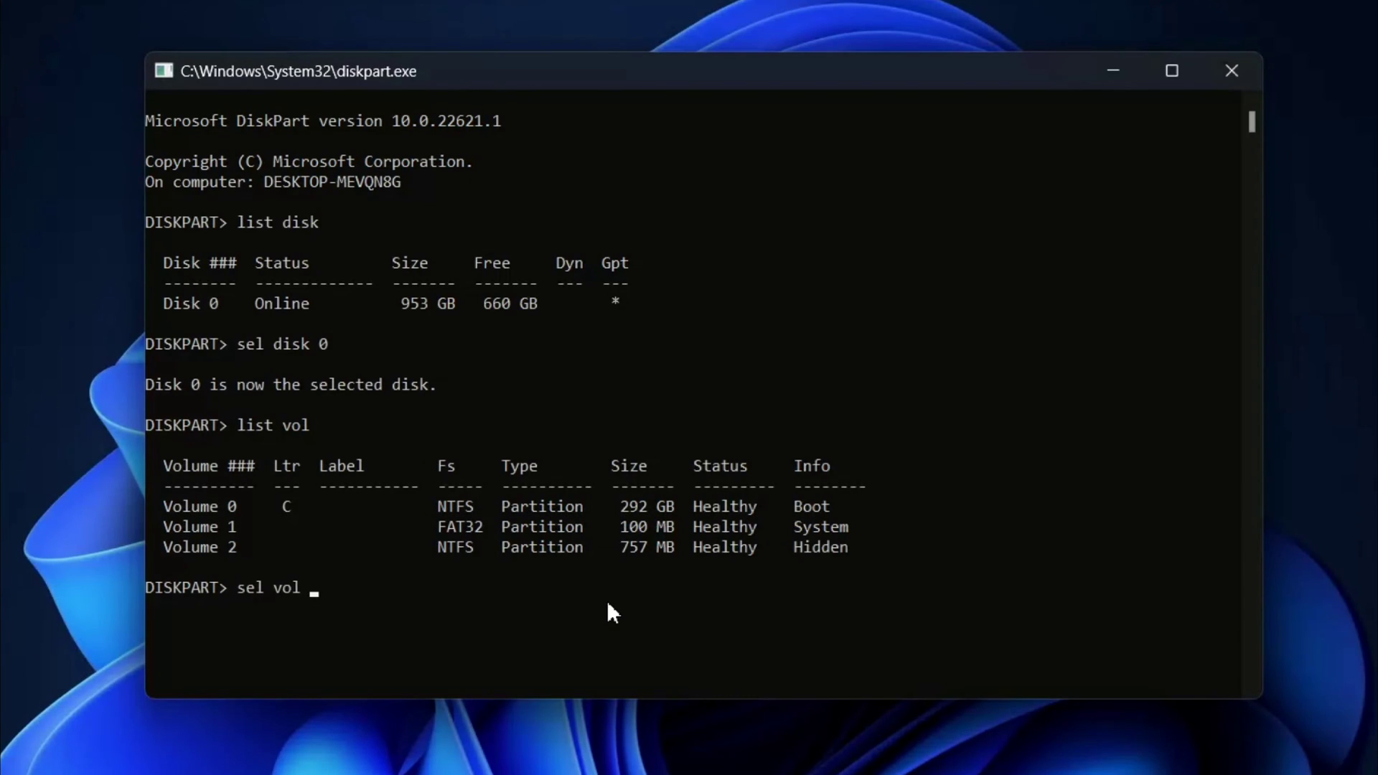
pyautogui.press('Return')
pyautogui.scroll(-2, 606, 600)
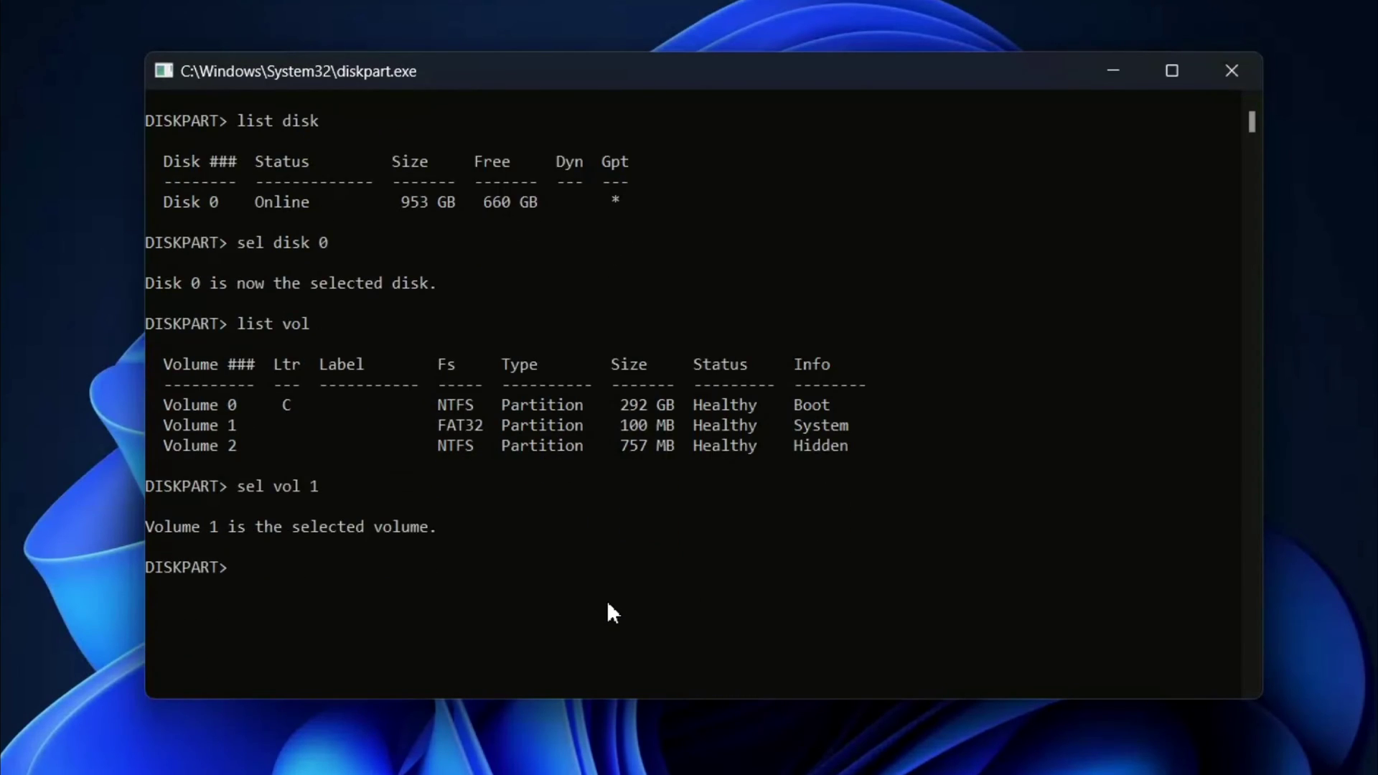
pyautogui.write('assign letter = x')
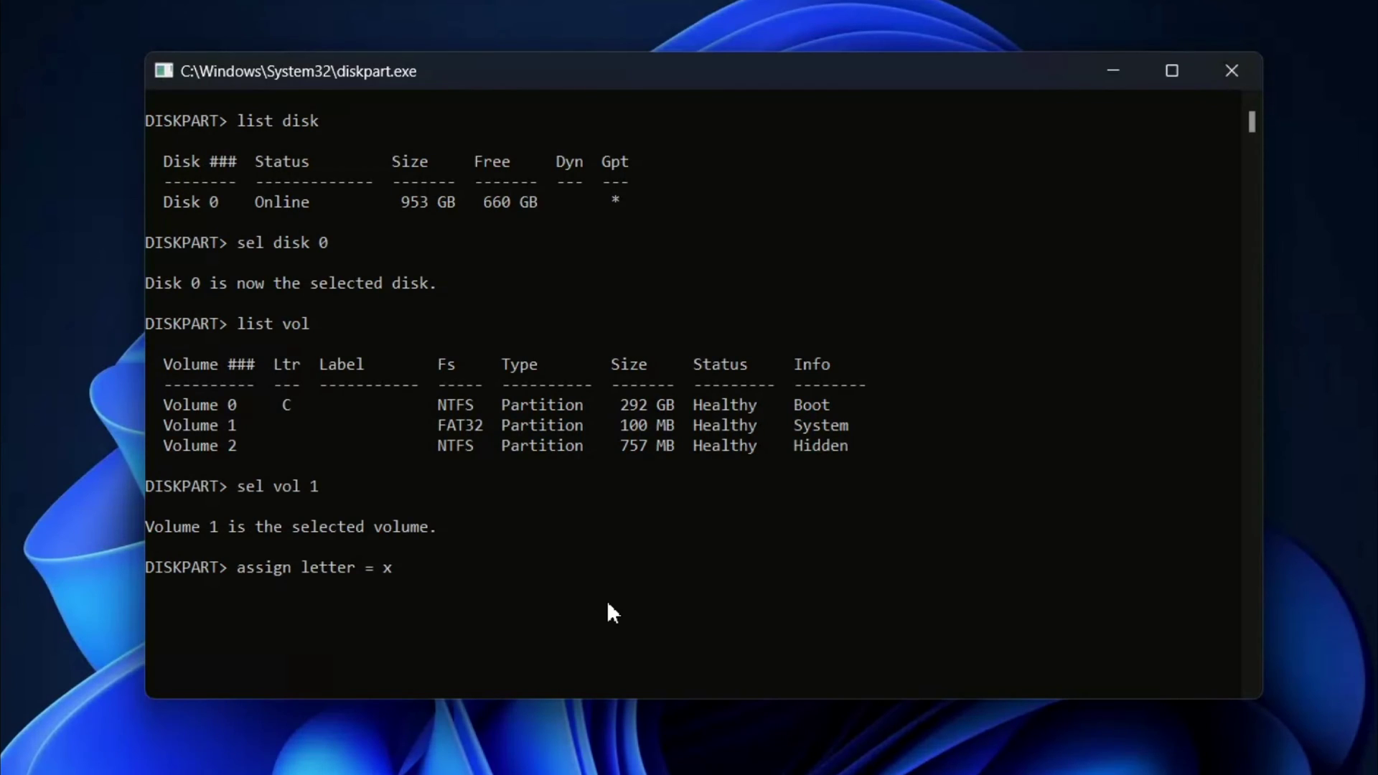
pyautogui.press('BackSpace')
pyautogui.write('X')
pyautogui.press('Return')
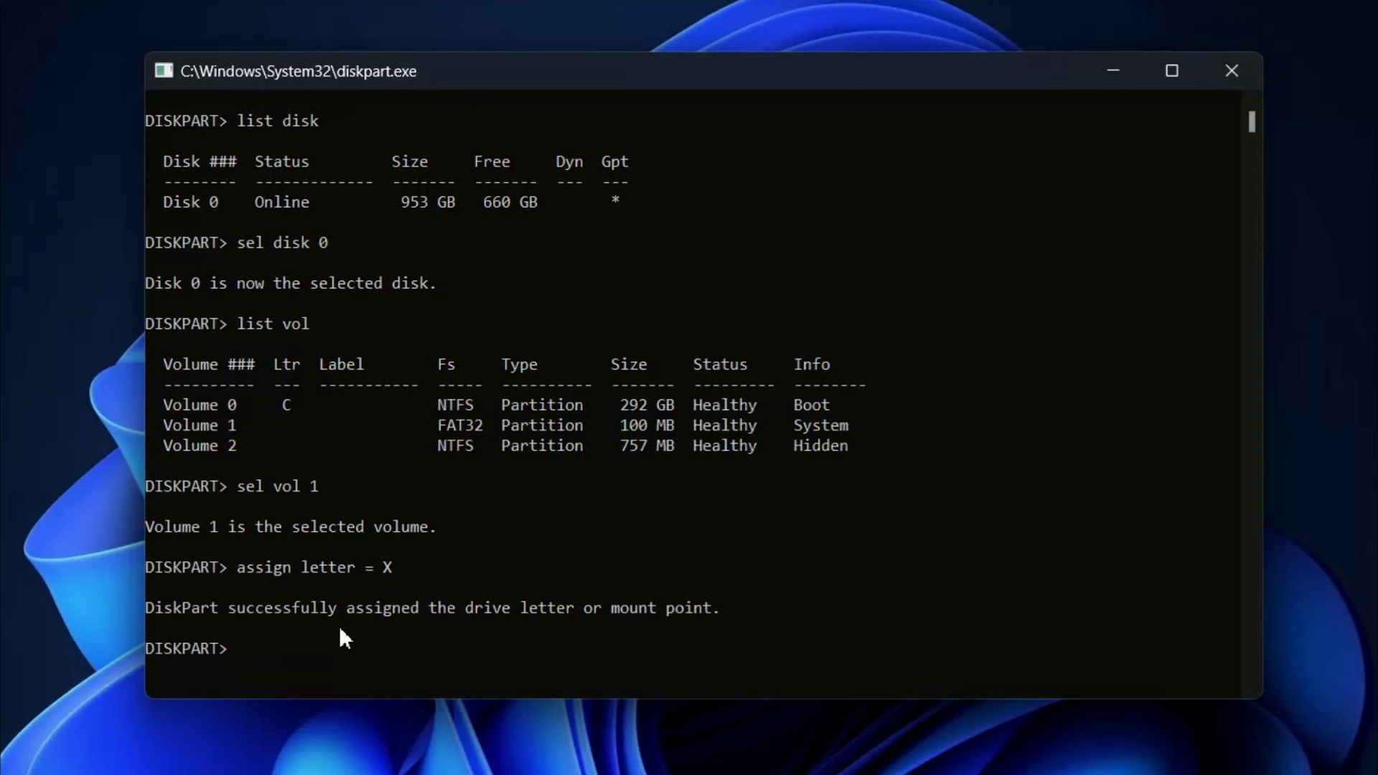
pyautogui.moveTo(159, 621); pyautogui.dragTo(799, 632)
pyautogui.click(806, 631)
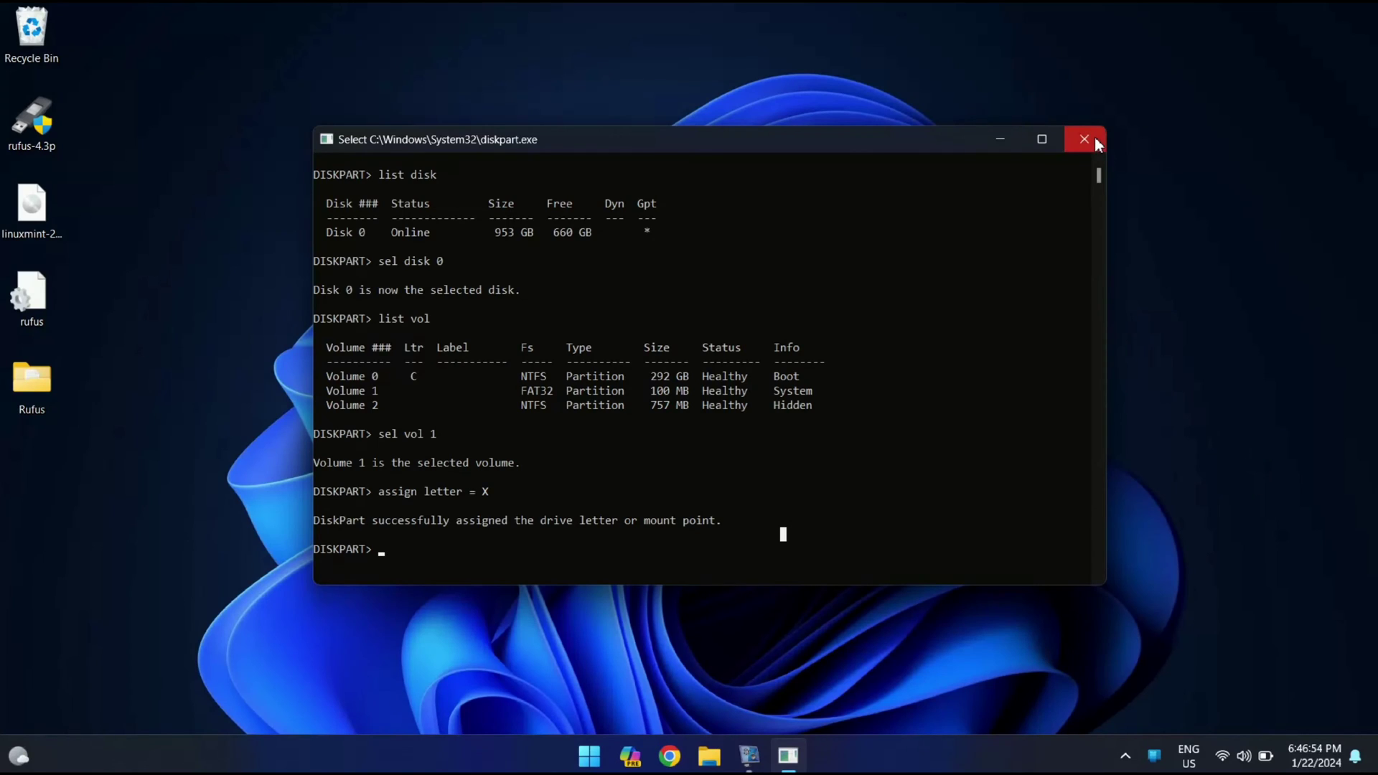
pyautogui.click(1094, 139)
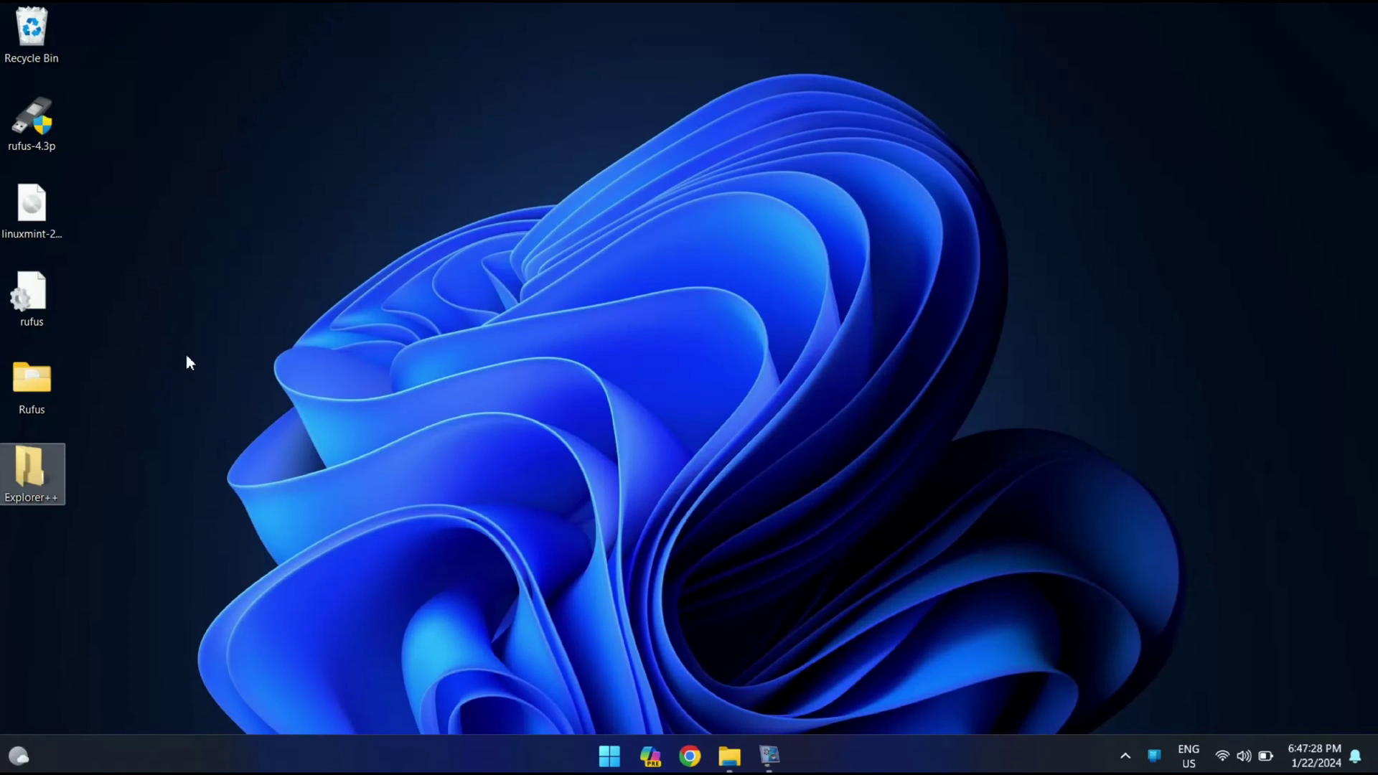
# Run Explorer++ as administrator and open the X:\EFI folder
pyautogui.rightClick(32, 464)
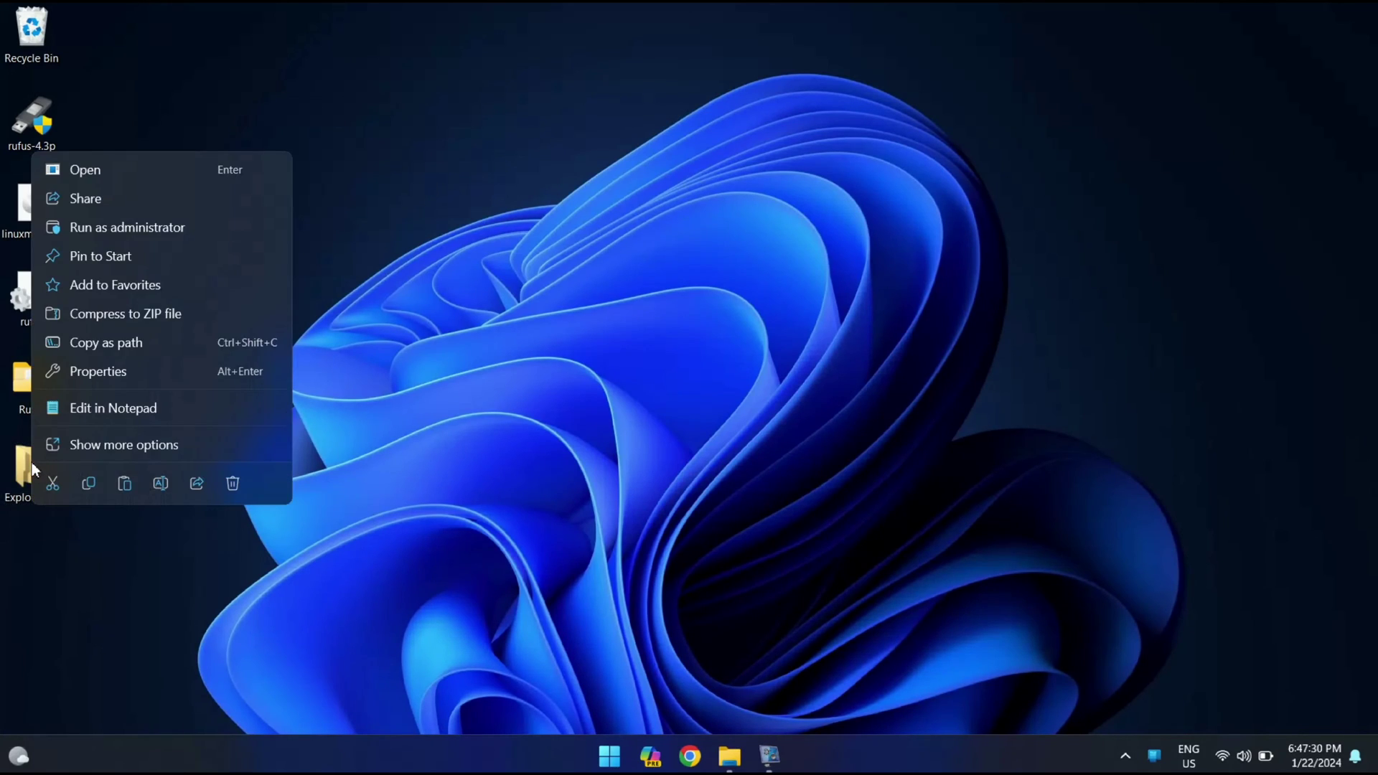
pyautogui.click(193, 225)
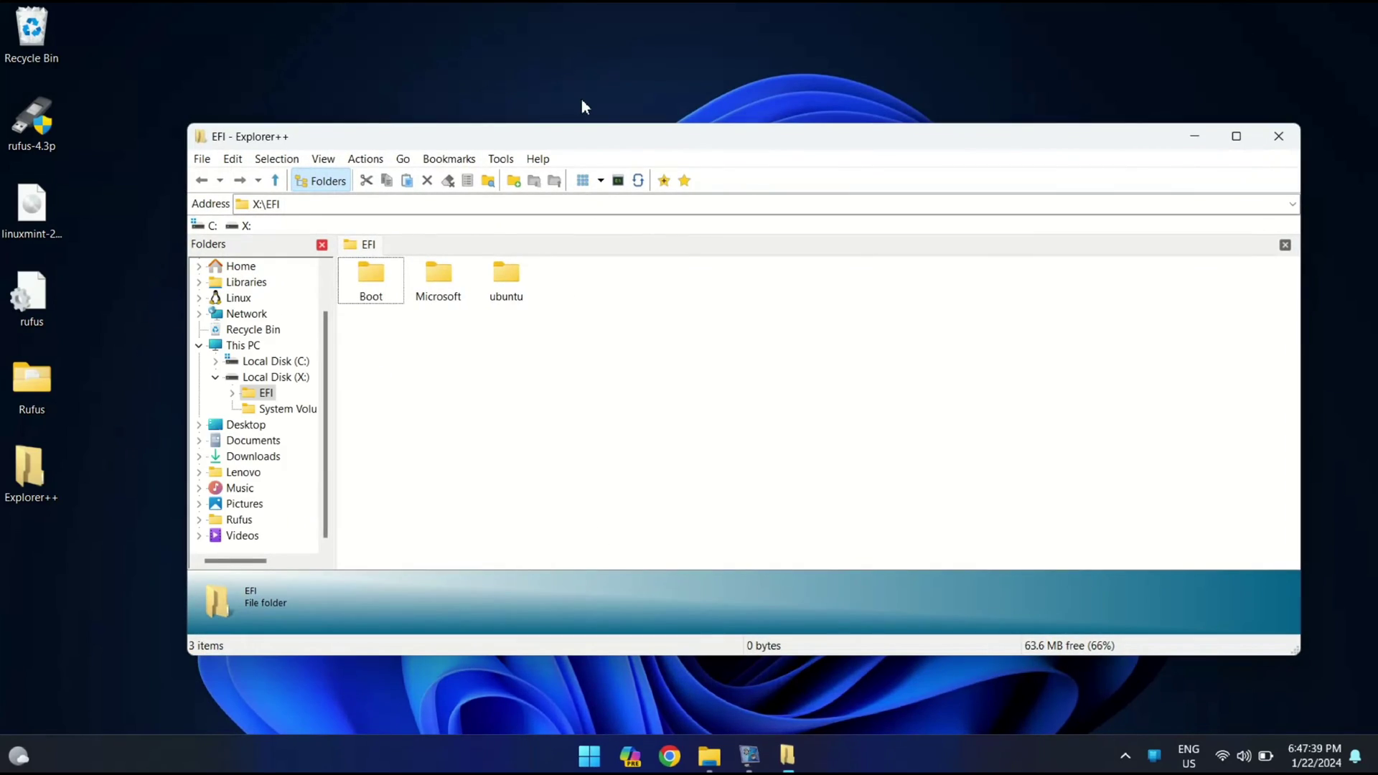
pyautogui.press('Right')
pyautogui.press('Right')
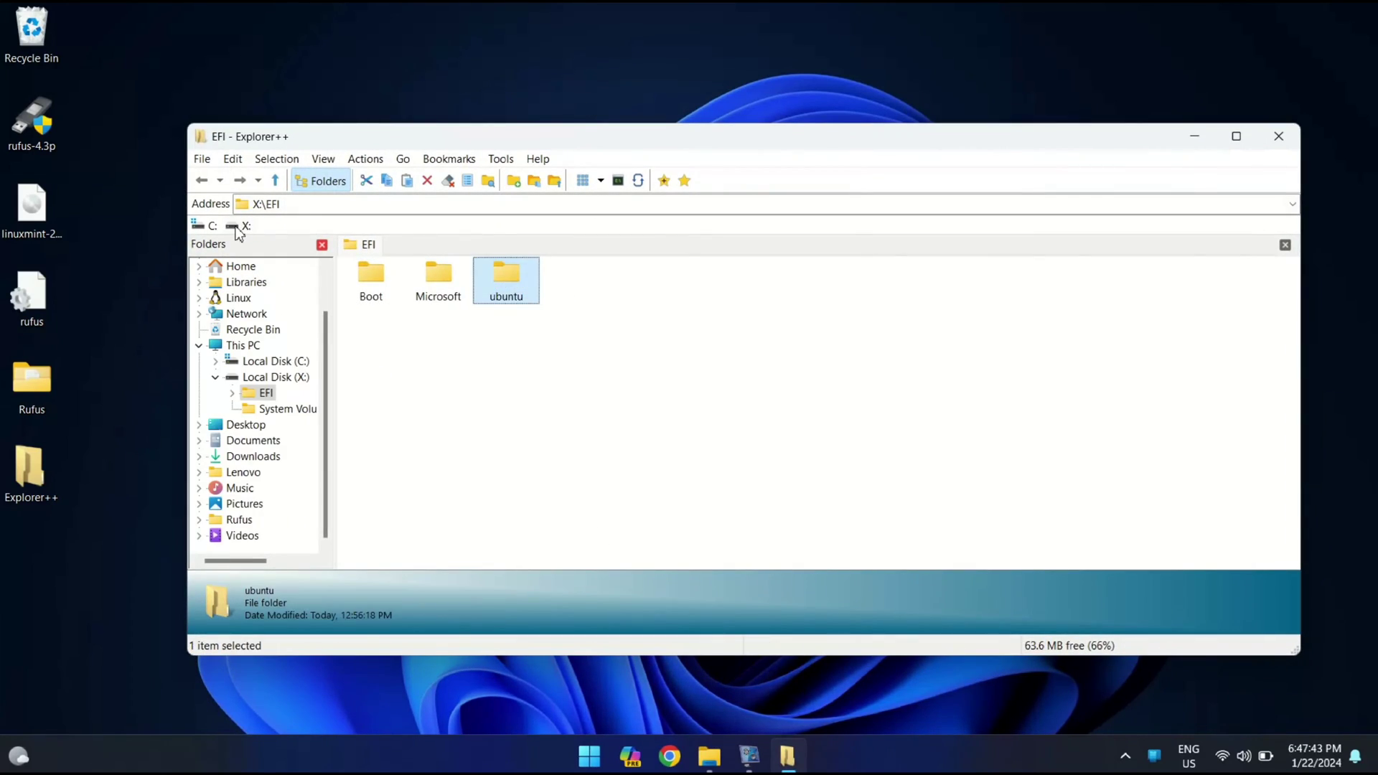
pyautogui.click(243, 227)
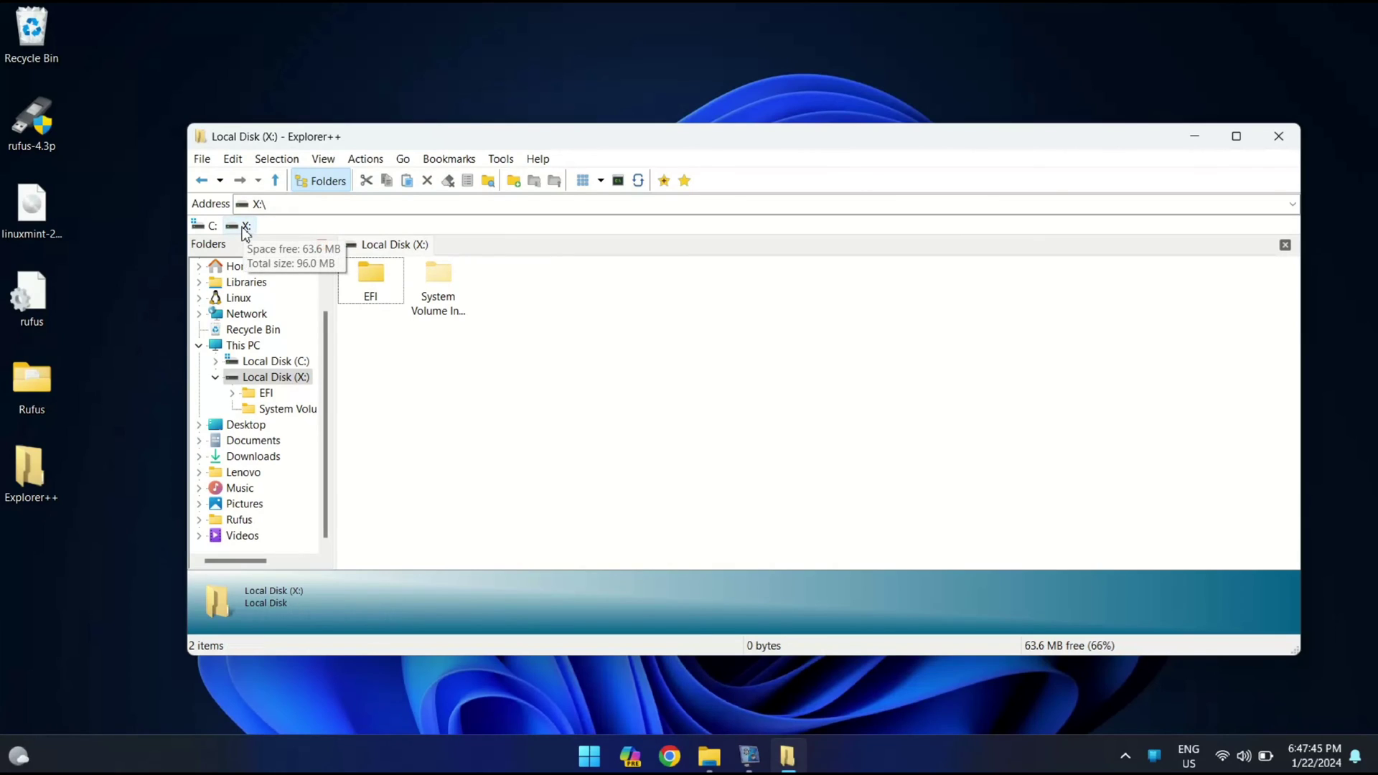
pyautogui.click(376, 295)
pyautogui.doubleClick(373, 284)
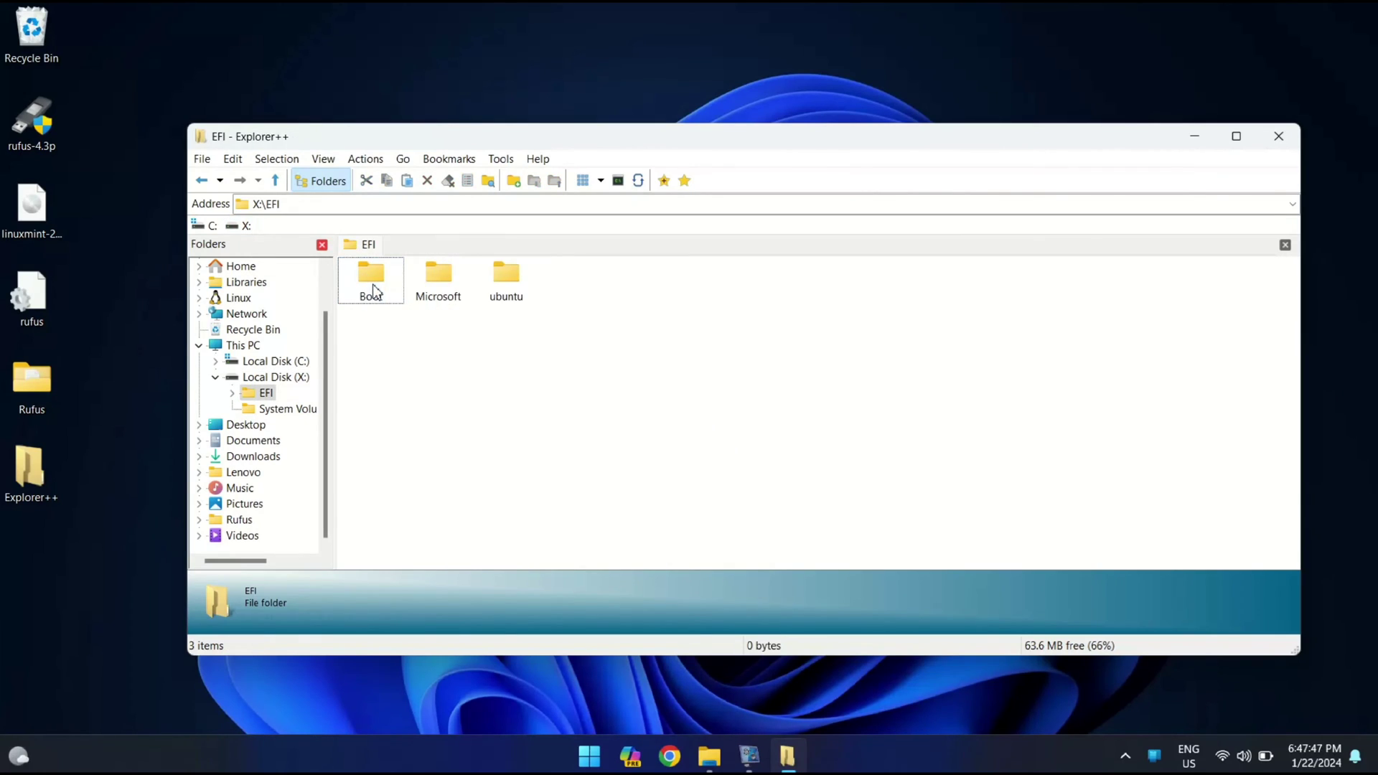
# Permanently delete the ubuntu folder from X:\EFI and close Explorer++
pyautogui.click(513, 284)
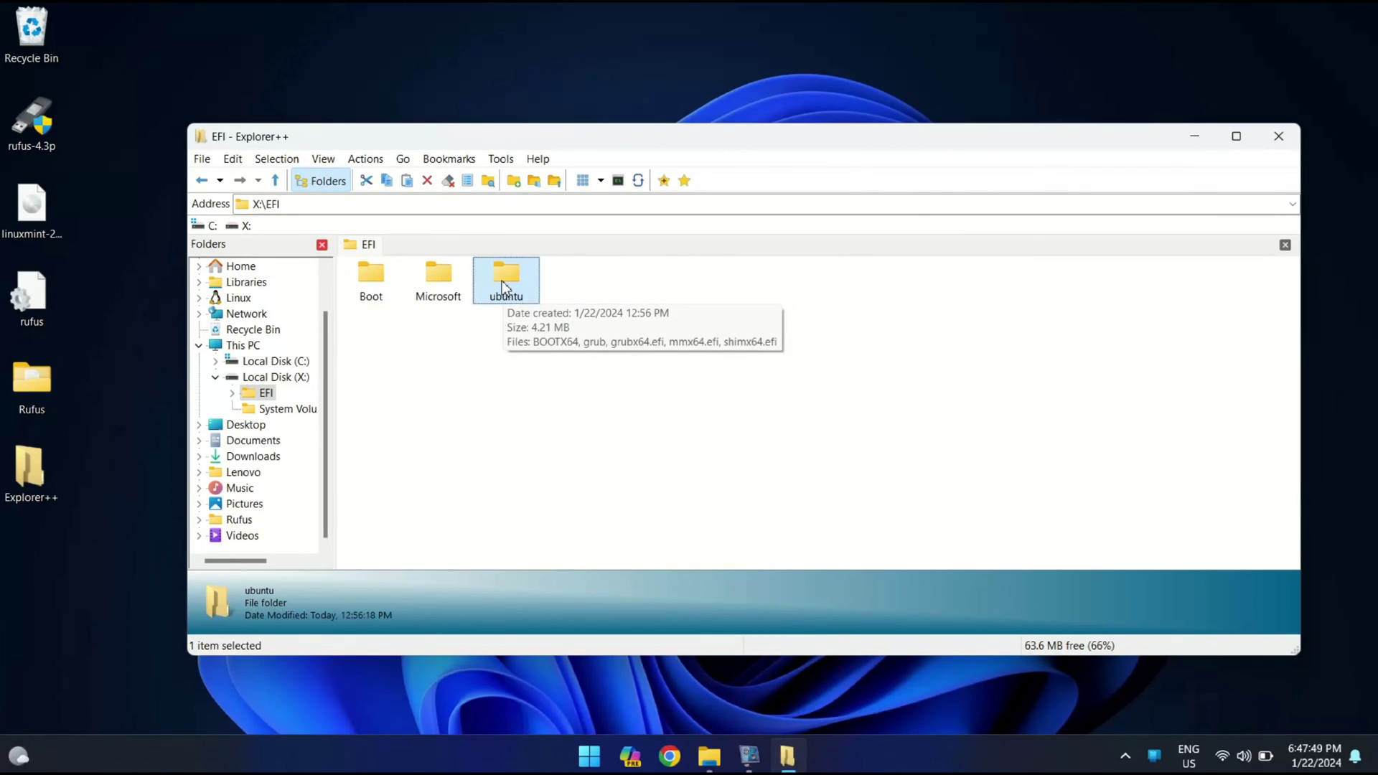
pyautogui.rightClick(503, 283)
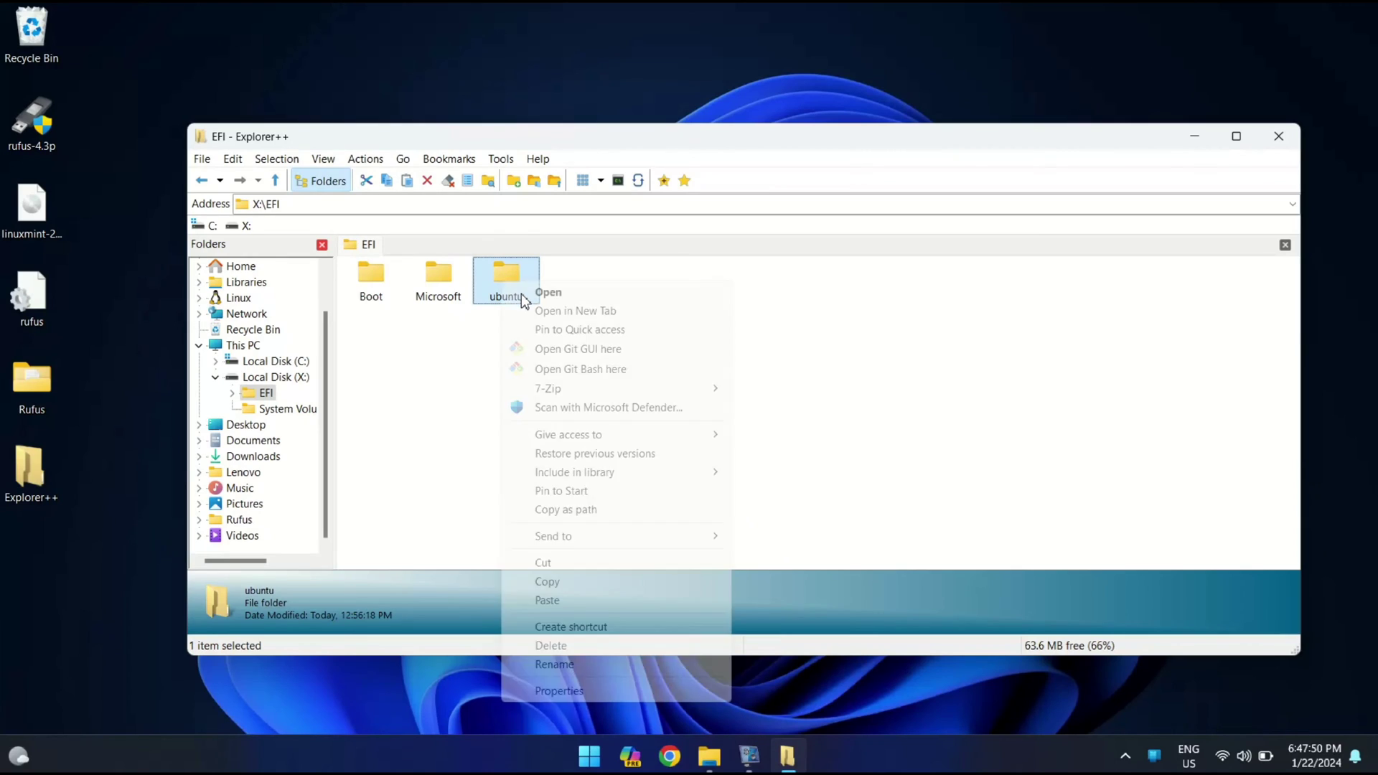
pyautogui.click(580, 645)
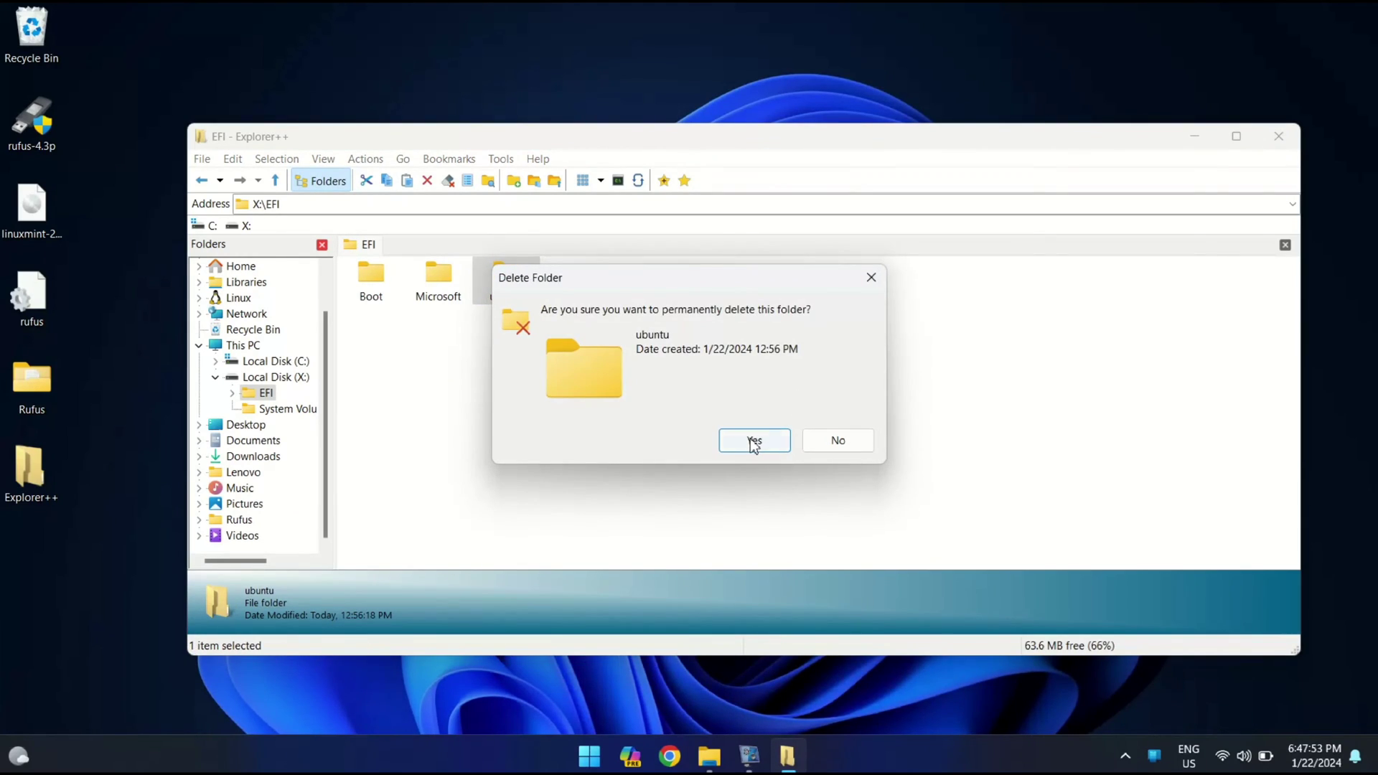
pyautogui.click(753, 441)
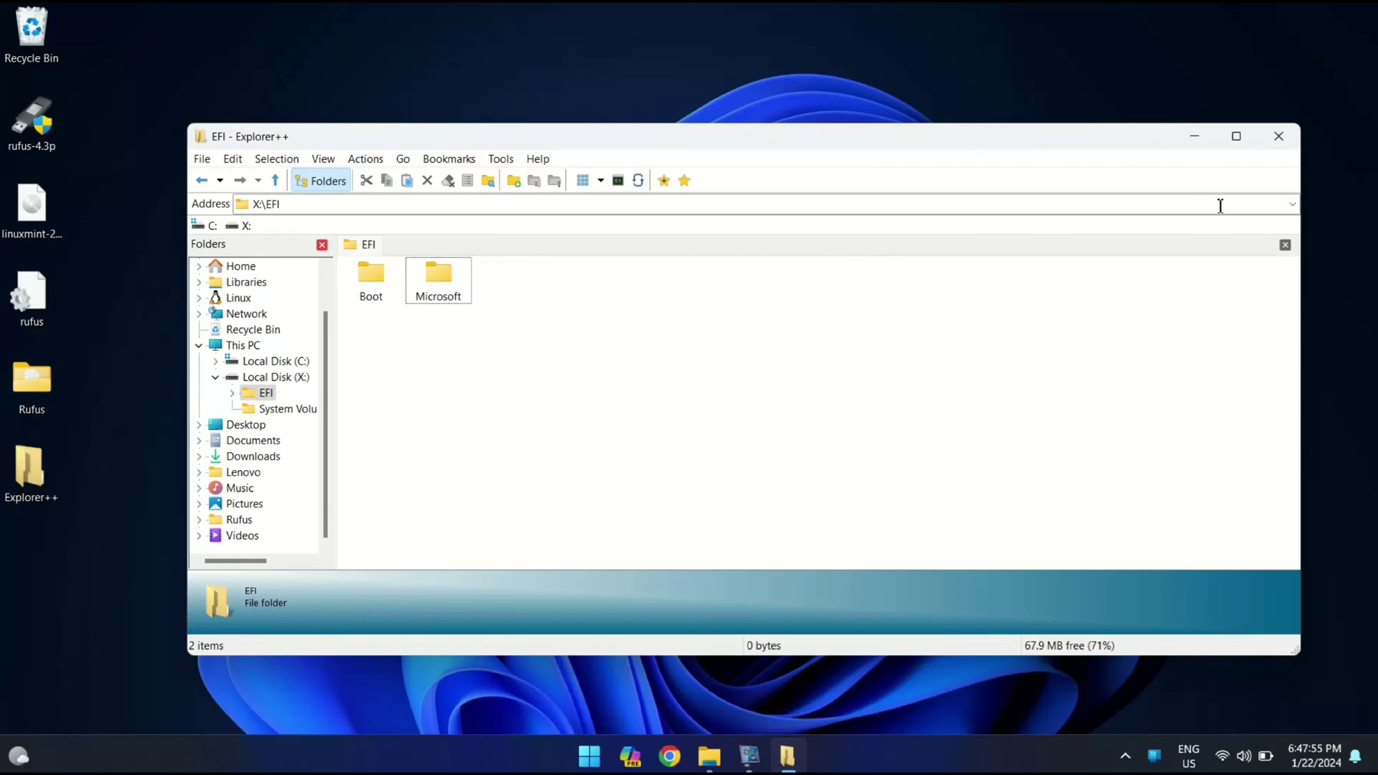
pyautogui.click(1278, 138)
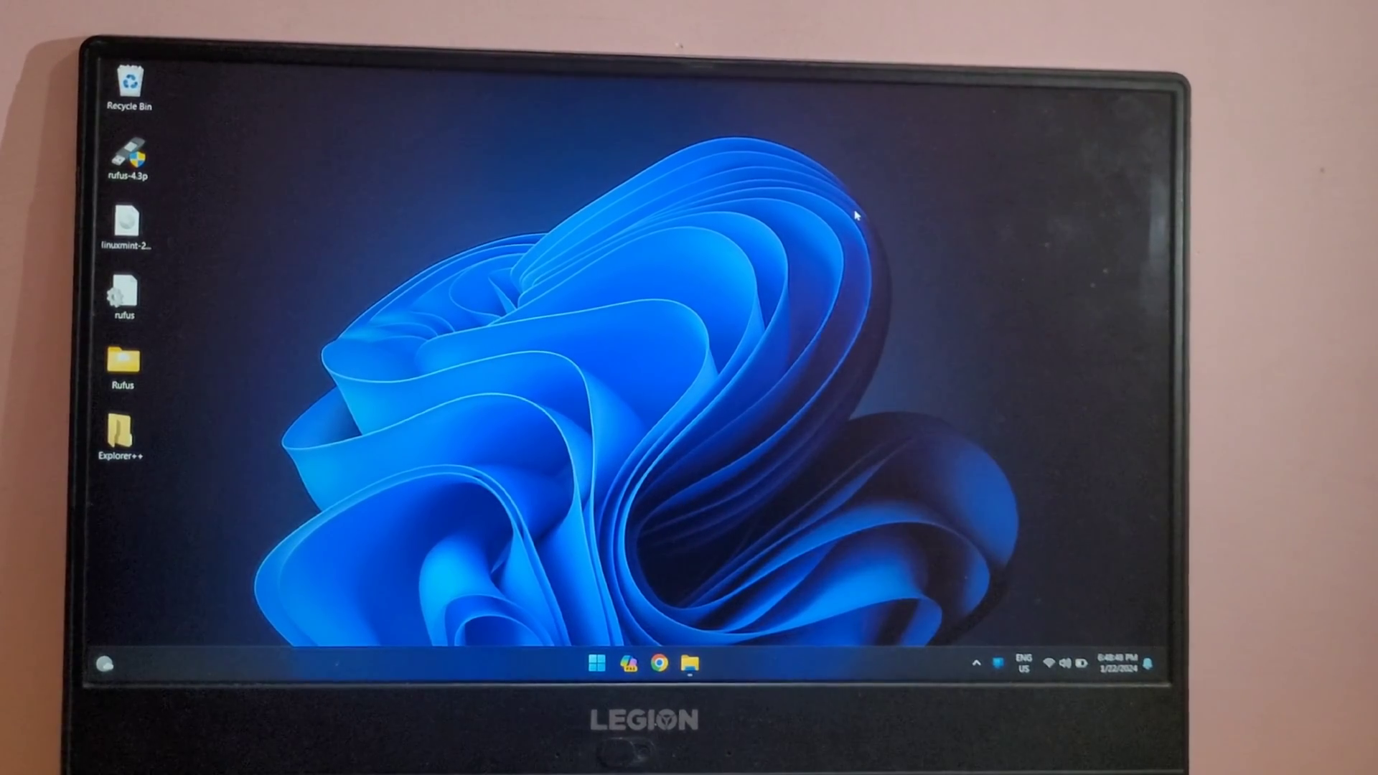
# Restart the laptop from the Start menu's power options
pyautogui.press('super')
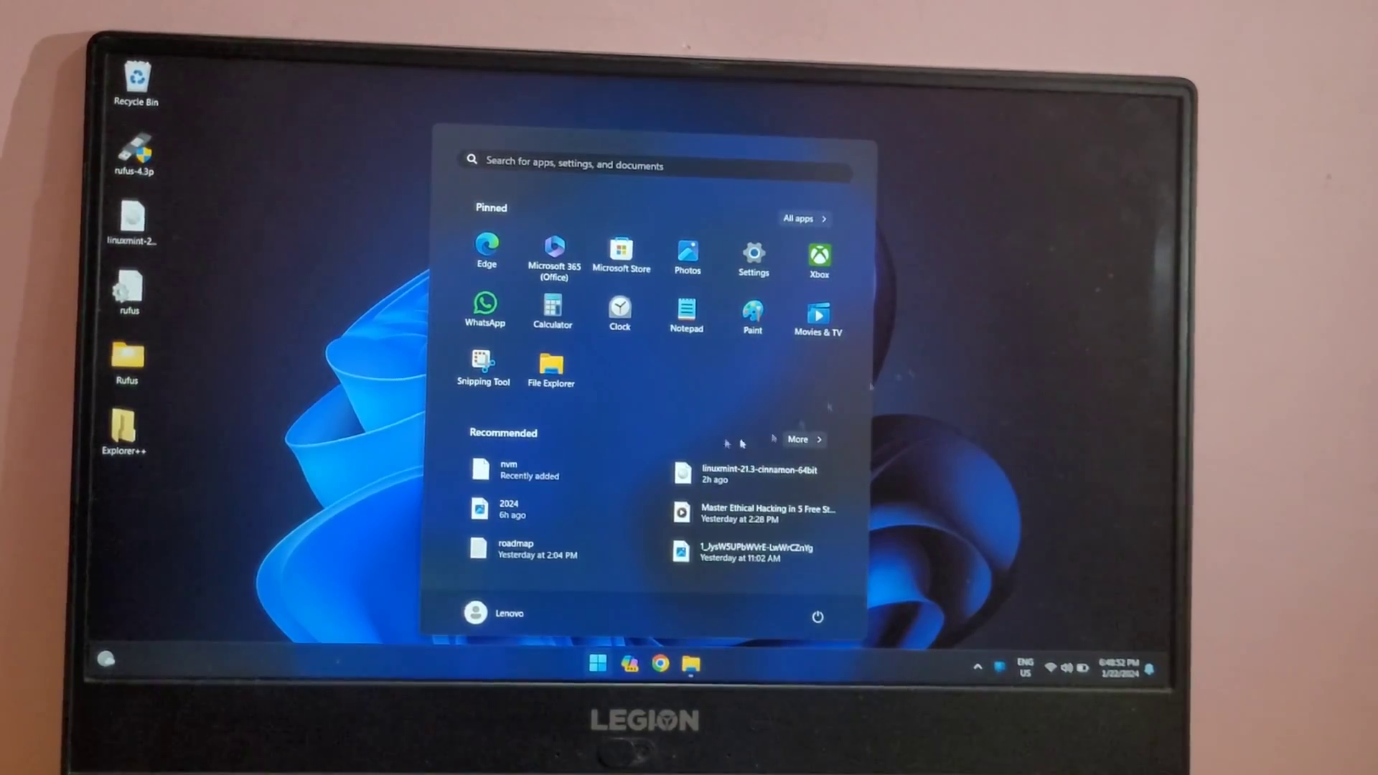
pyautogui.click(820, 614)
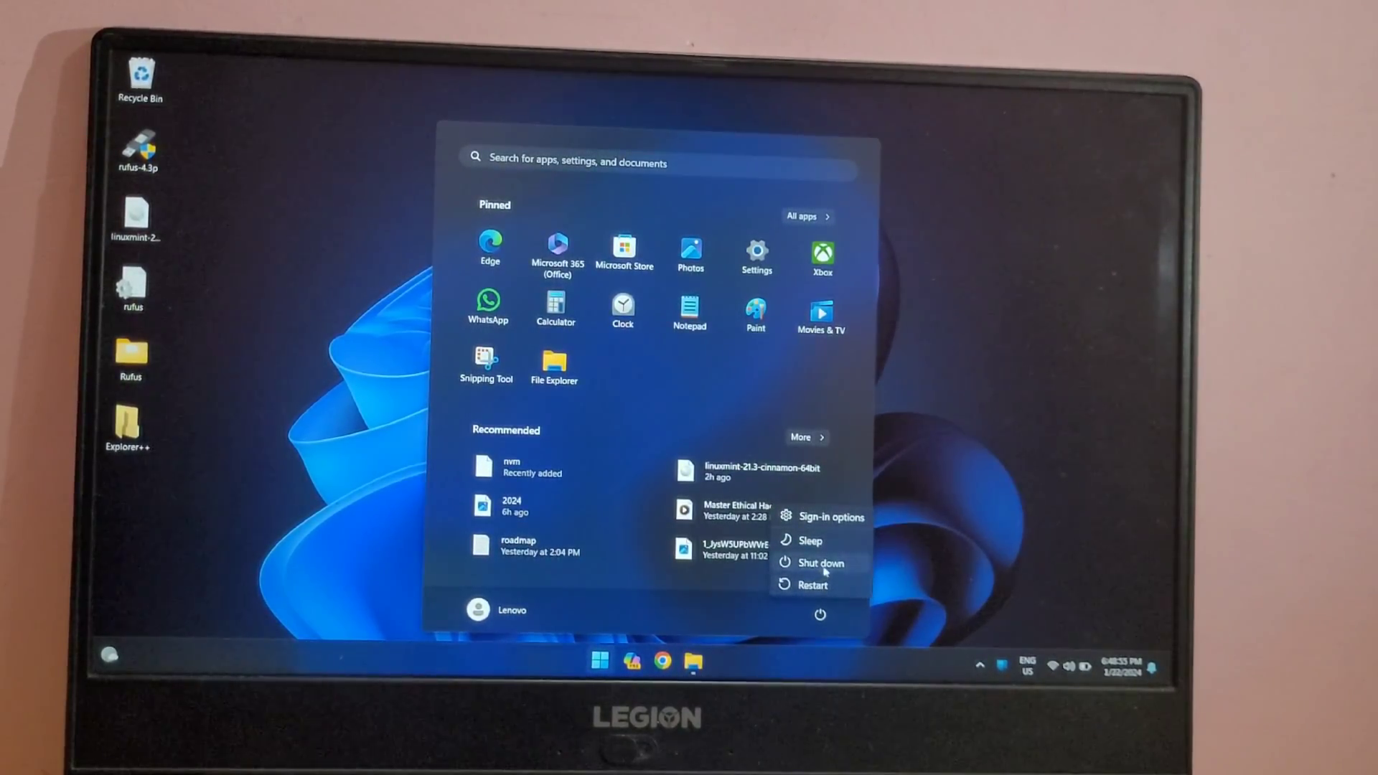
pyautogui.click(826, 567)
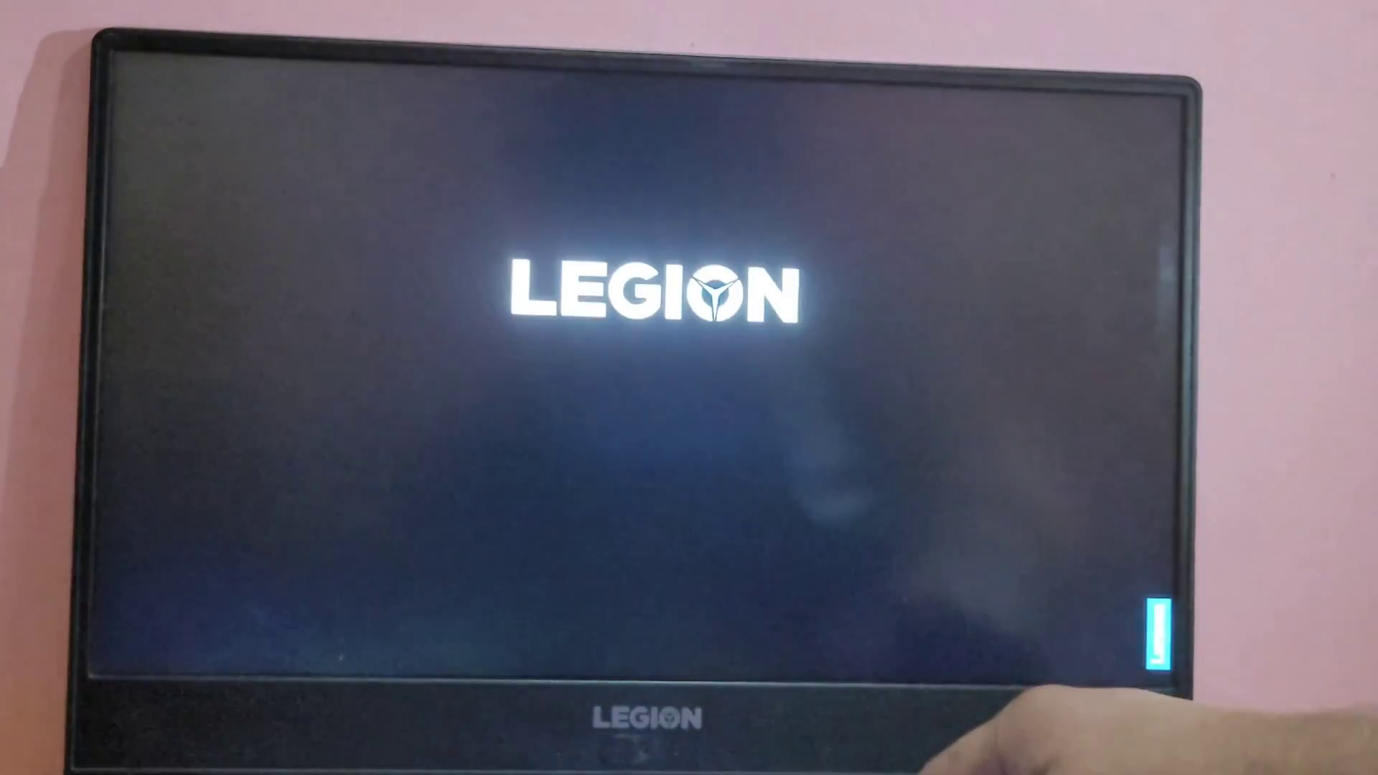
# Boot Windows Boot Manager from the F12 boot menu and sign in to Windows
pyautogui.press('F12')
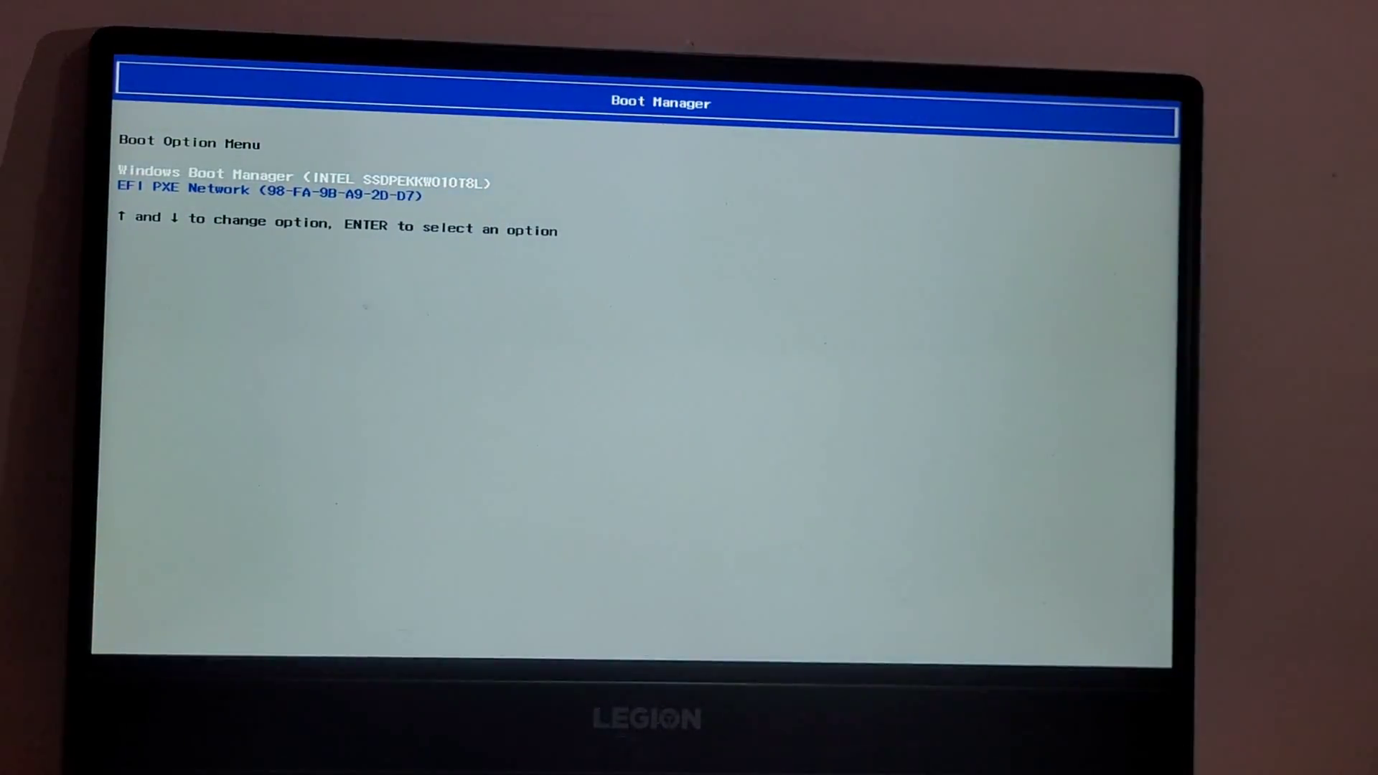
pyautogui.press('Down')
pyautogui.press('Up')
pyautogui.press('Down')
pyautogui.press('Up')
pyautogui.press('Down')
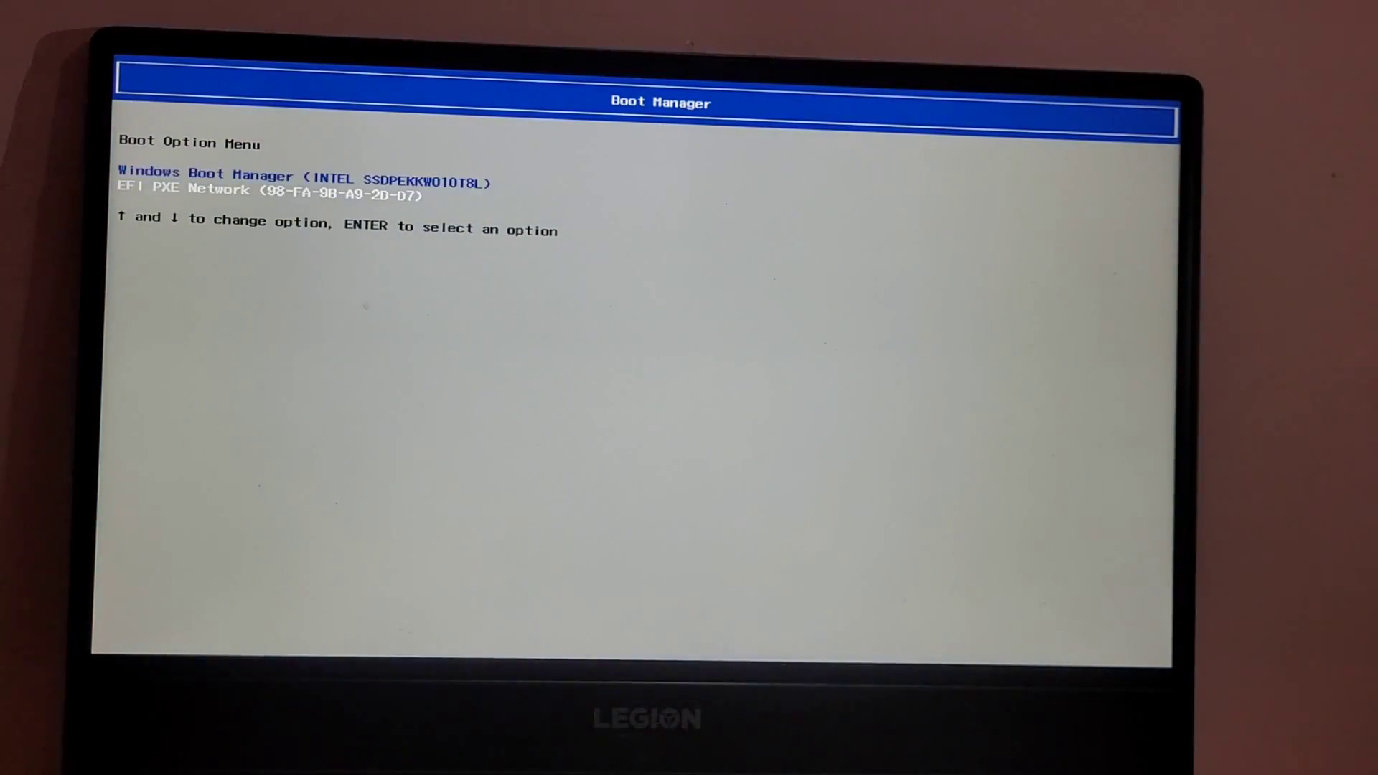
pyautogui.press('Up')
pyautogui.press('Return')
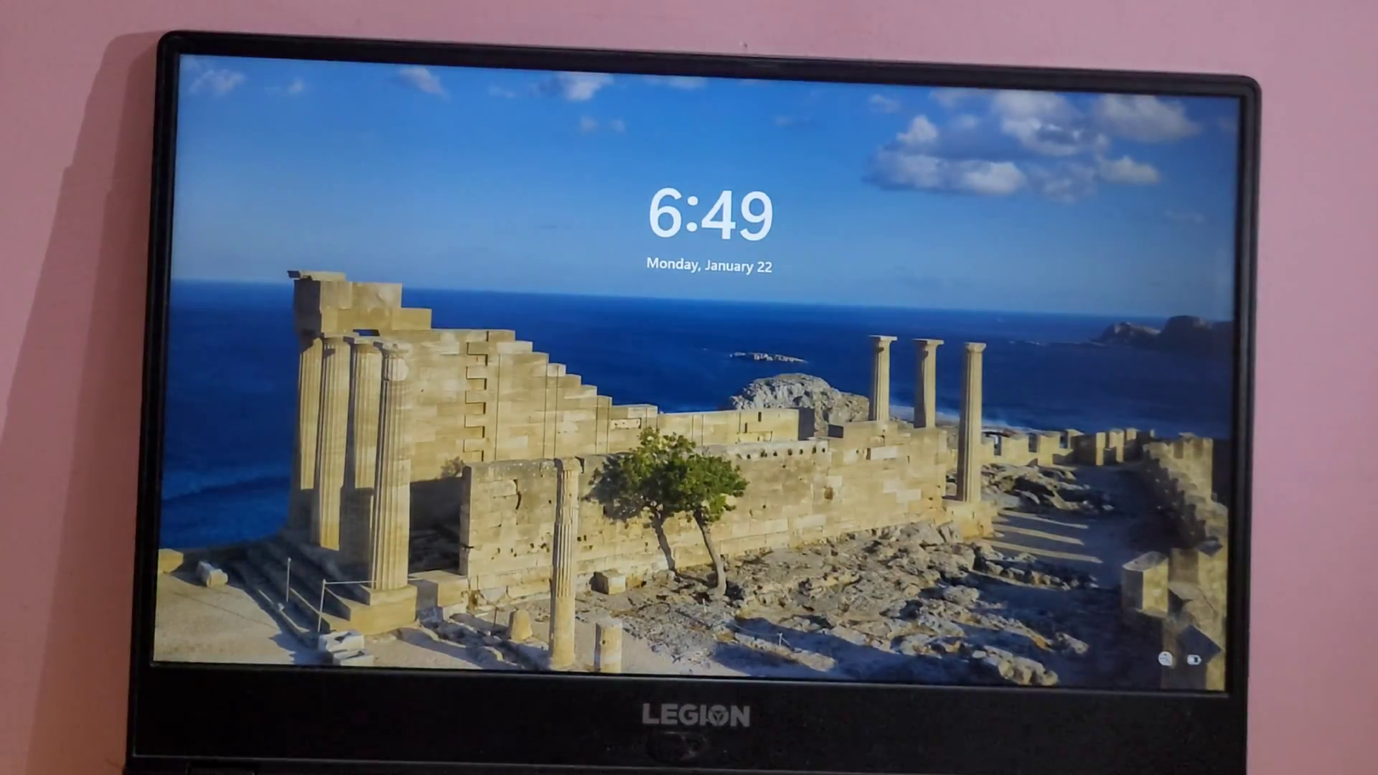
pyautogui.press('space')
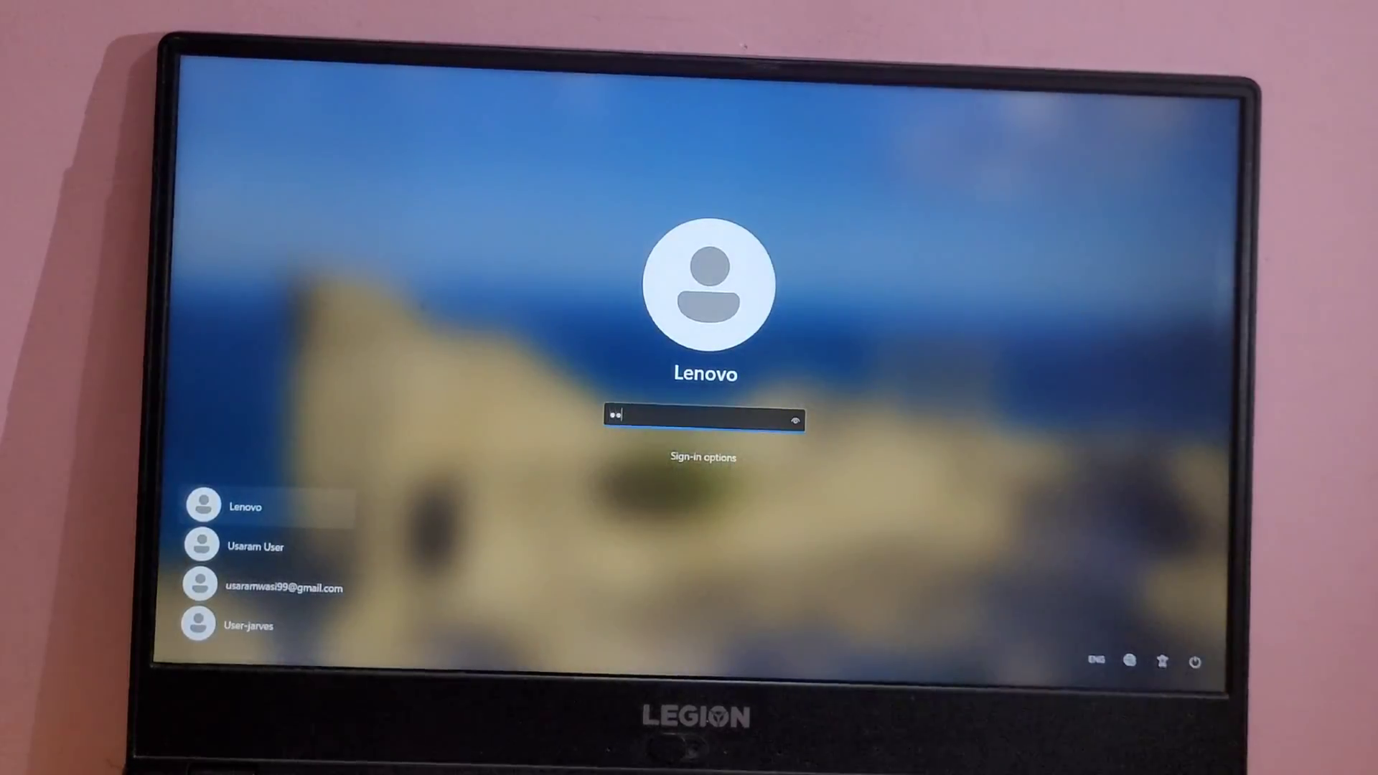
pyautogui.press('Return')
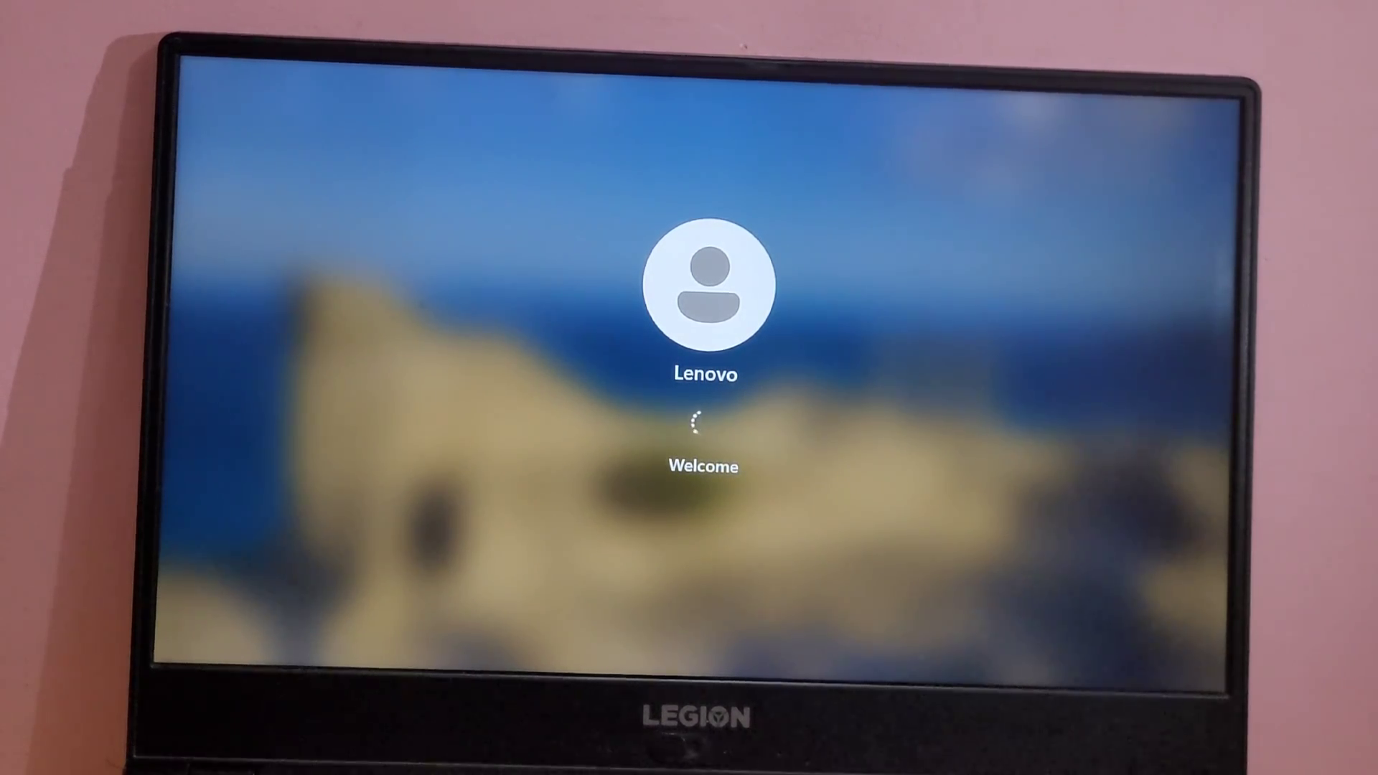